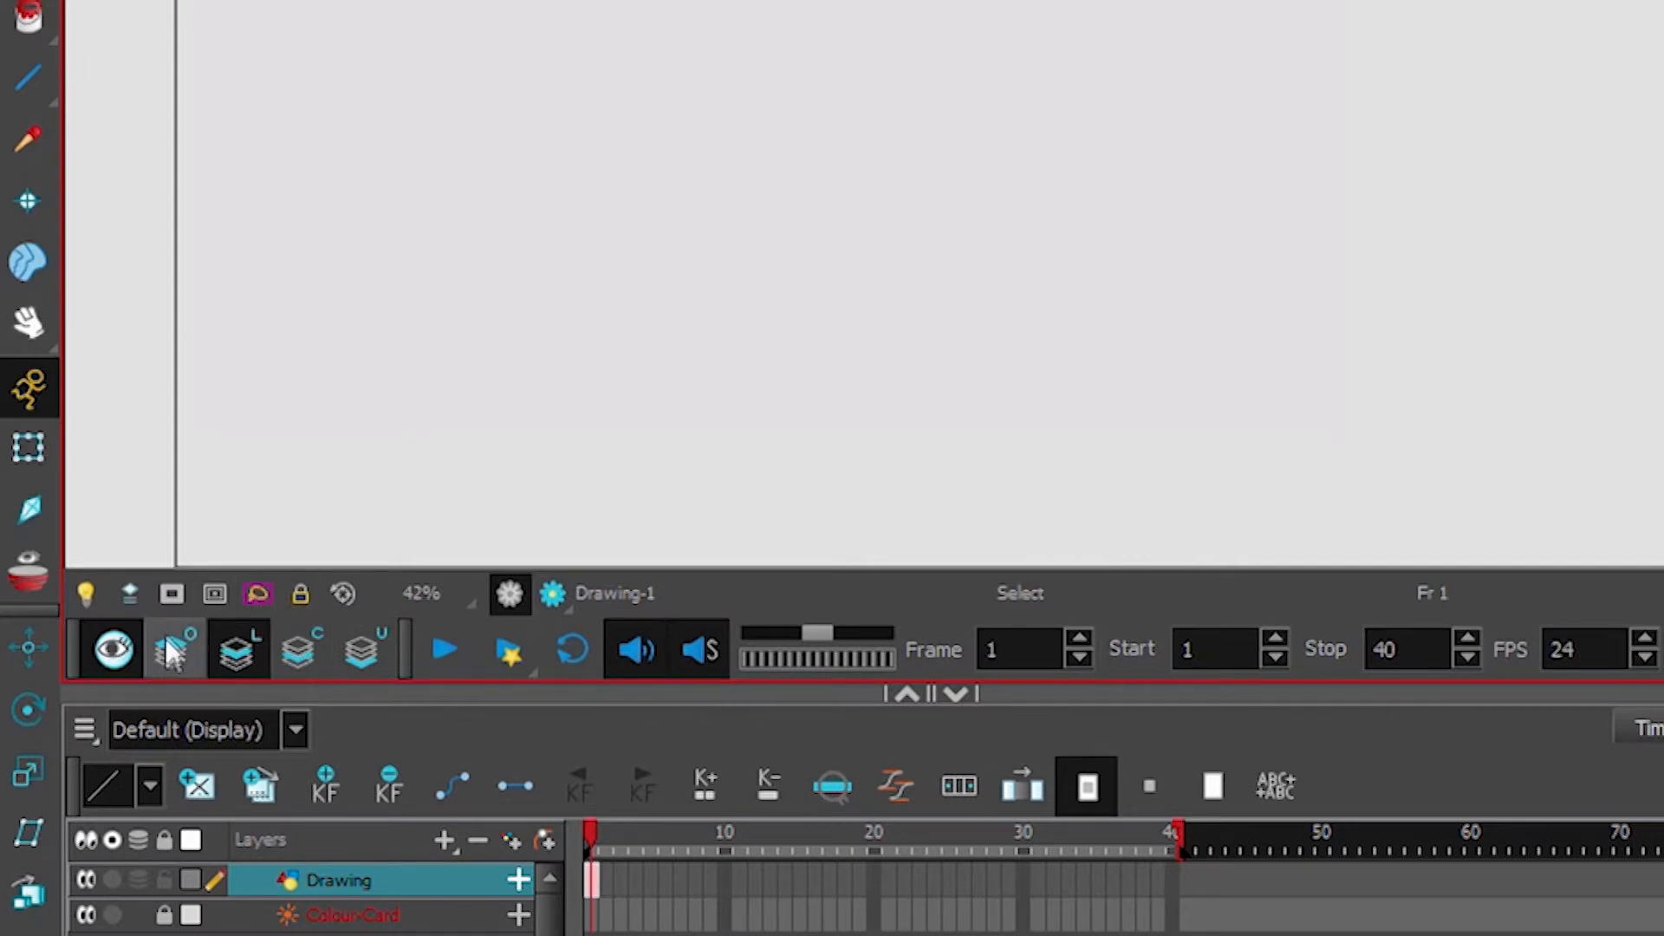
# Switch to the Underlay art layer and sketch a rough red smiley face with the brush
pyautogui.click(247, 650)
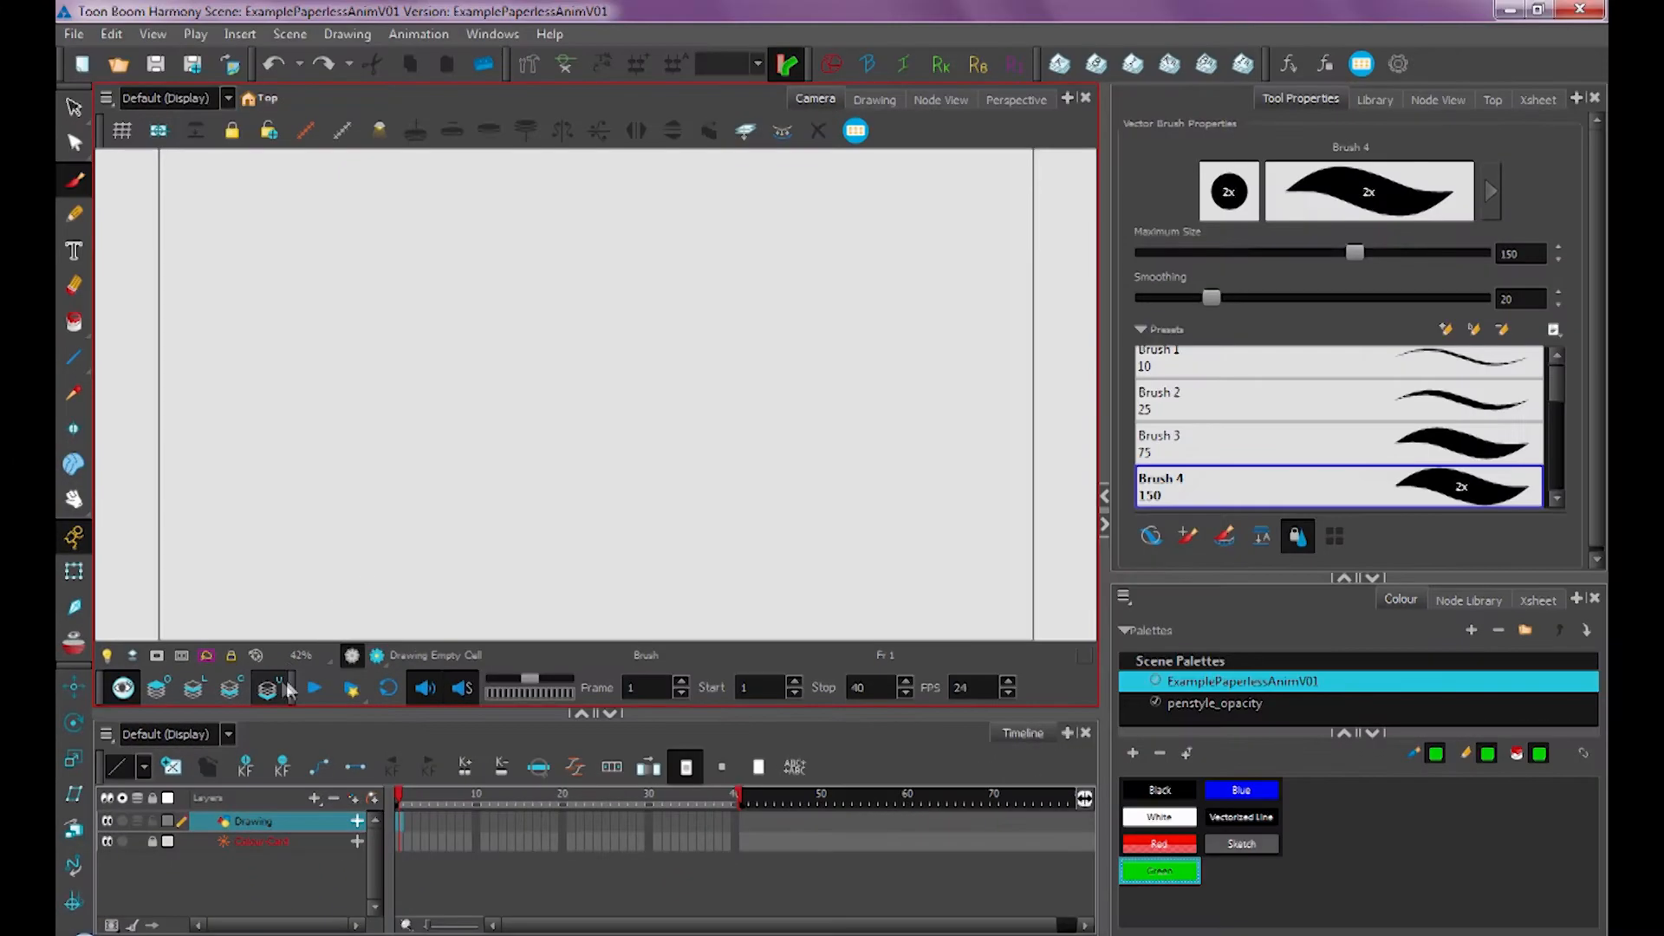
pyautogui.click(286, 676)
pyautogui.click(1160, 844)
pyautogui.moveTo(542, 267)
pyautogui.mouseDown()
pyautogui.moveTo(454, 352)
pyautogui.moveTo(607, 253)
pyautogui.mouseUp()
pyautogui.moveTo(536, 311); pyautogui.dragTo(514, 361)
pyautogui.moveTo(632, 317); pyautogui.dragTo(604, 364)
pyautogui.moveTo(535, 406)
pyautogui.mouseDown()
pyautogui.moveTo(632, 415)
pyautogui.moveTo(629, 396)
pyautogui.mouseUp()
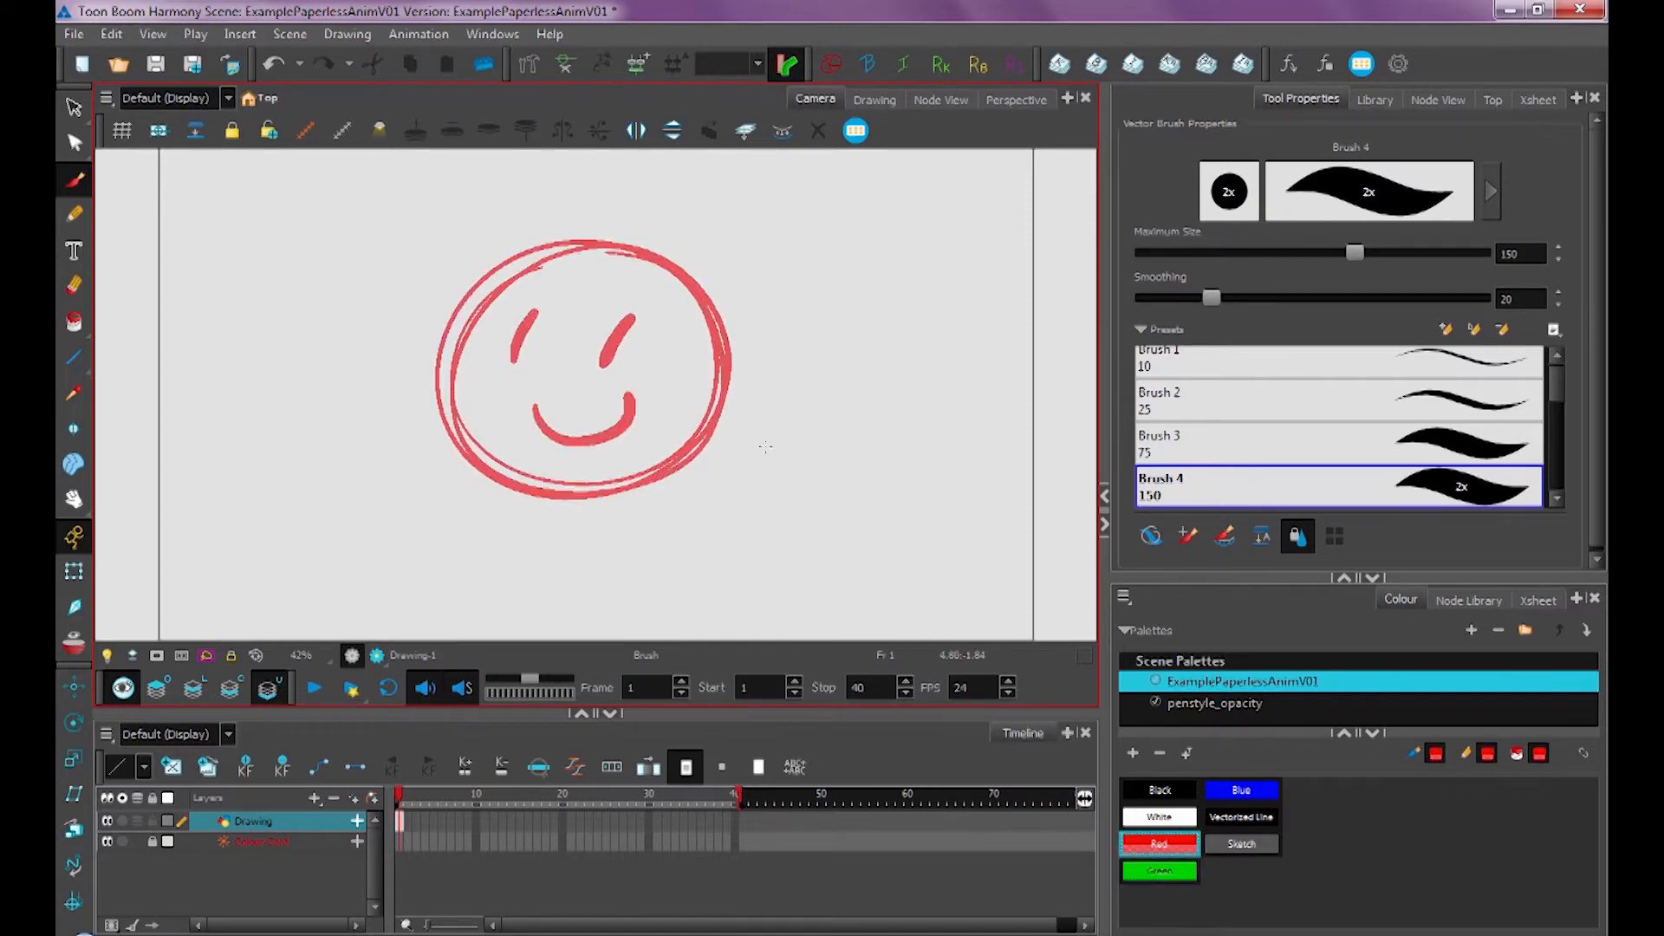
# Switch to the Line Art layer and ink the smiley face in black over the red sketch
pyautogui.click(192, 688)
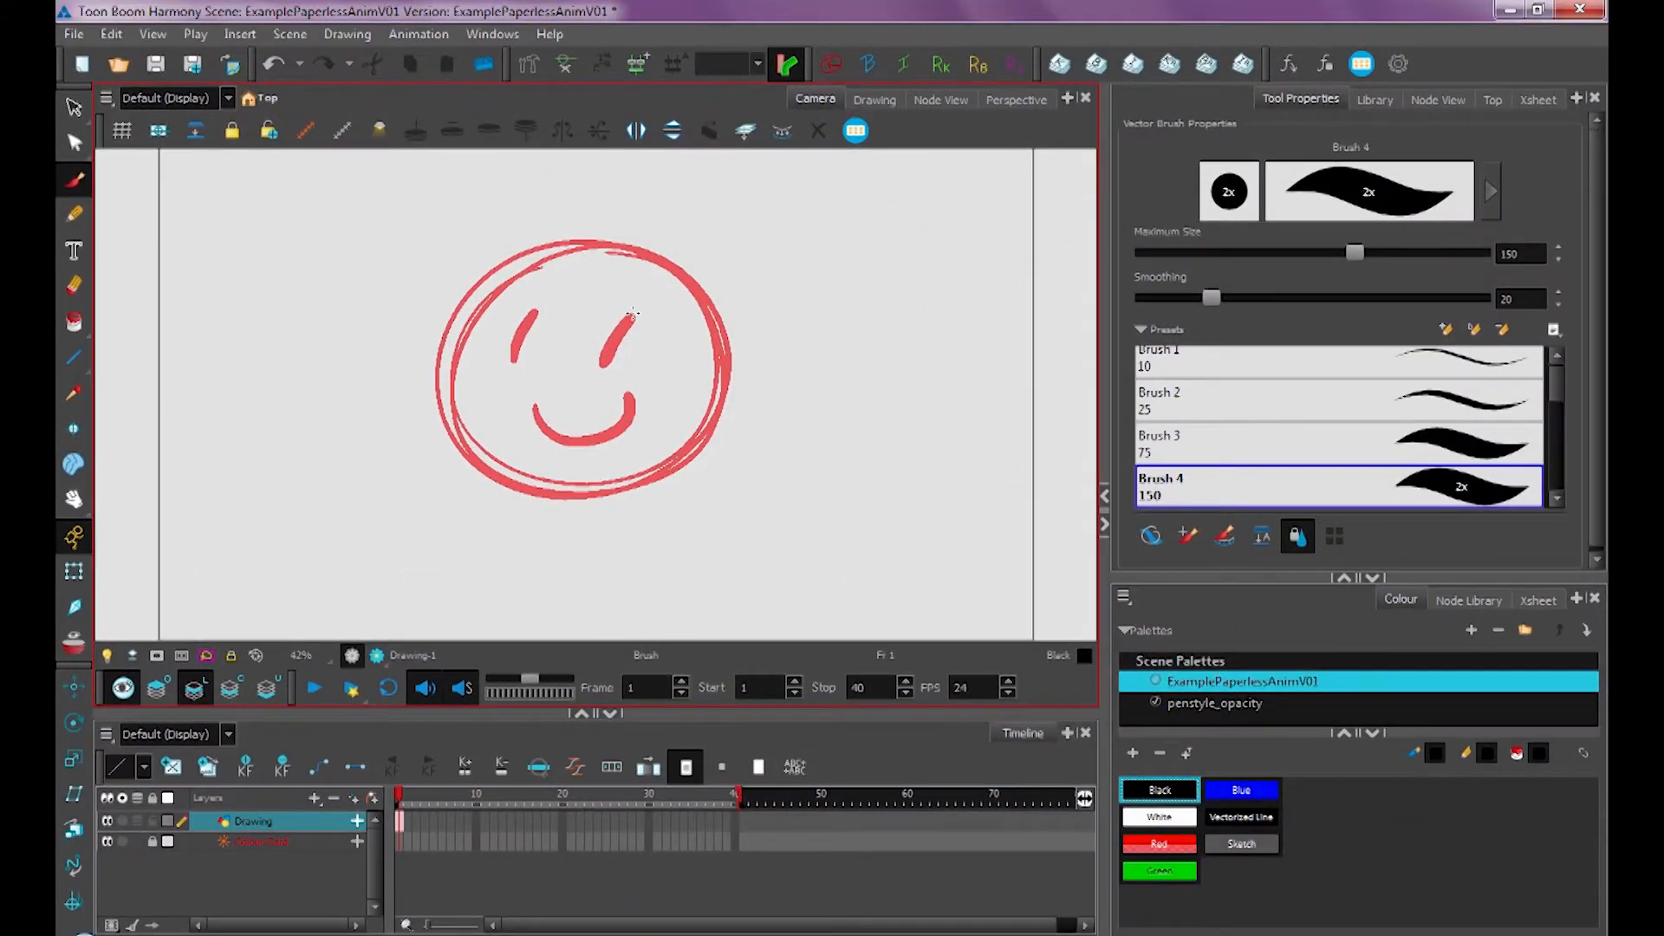
pyautogui.moveTo(633, 314); pyautogui.dragTo(604, 364)
pyautogui.moveTo(536, 311)
pyautogui.mouseDown()
pyautogui.moveTo(515, 360)
pyautogui.moveTo(632, 397)
pyautogui.mouseUp()
pyautogui.moveTo(599, 247)
pyautogui.mouseDown()
pyautogui.moveTo(728, 372)
pyautogui.moveTo(722, 339)
pyautogui.mouseUp()
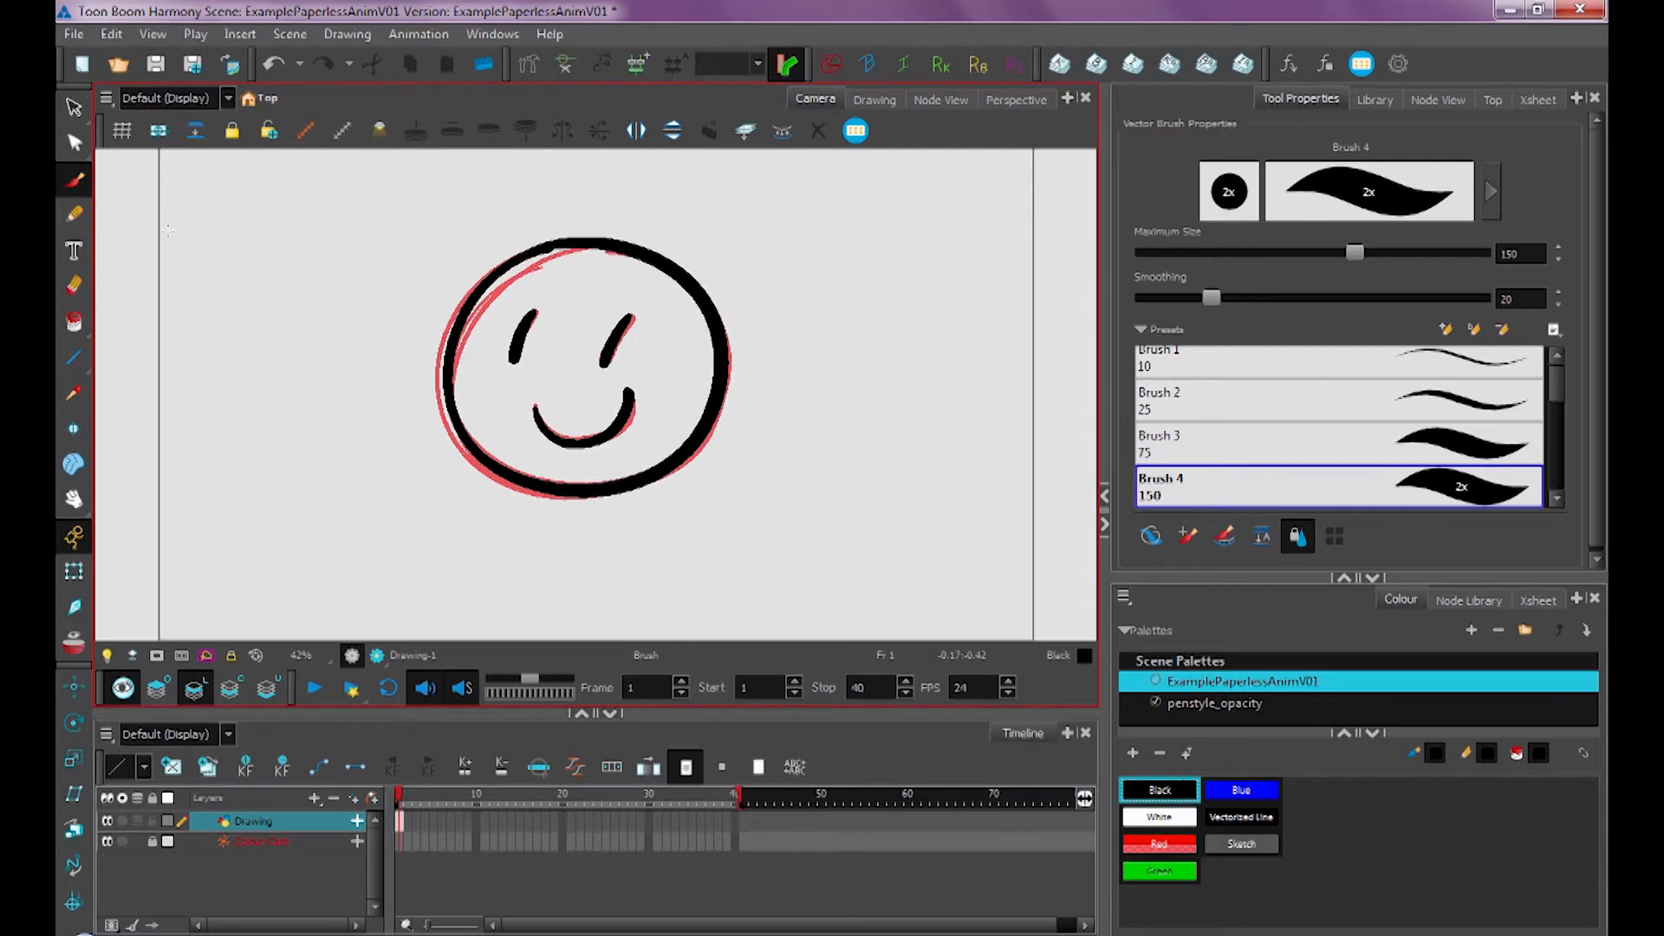
# Select all the line art and create colour art from it
pyautogui.click(74, 108)
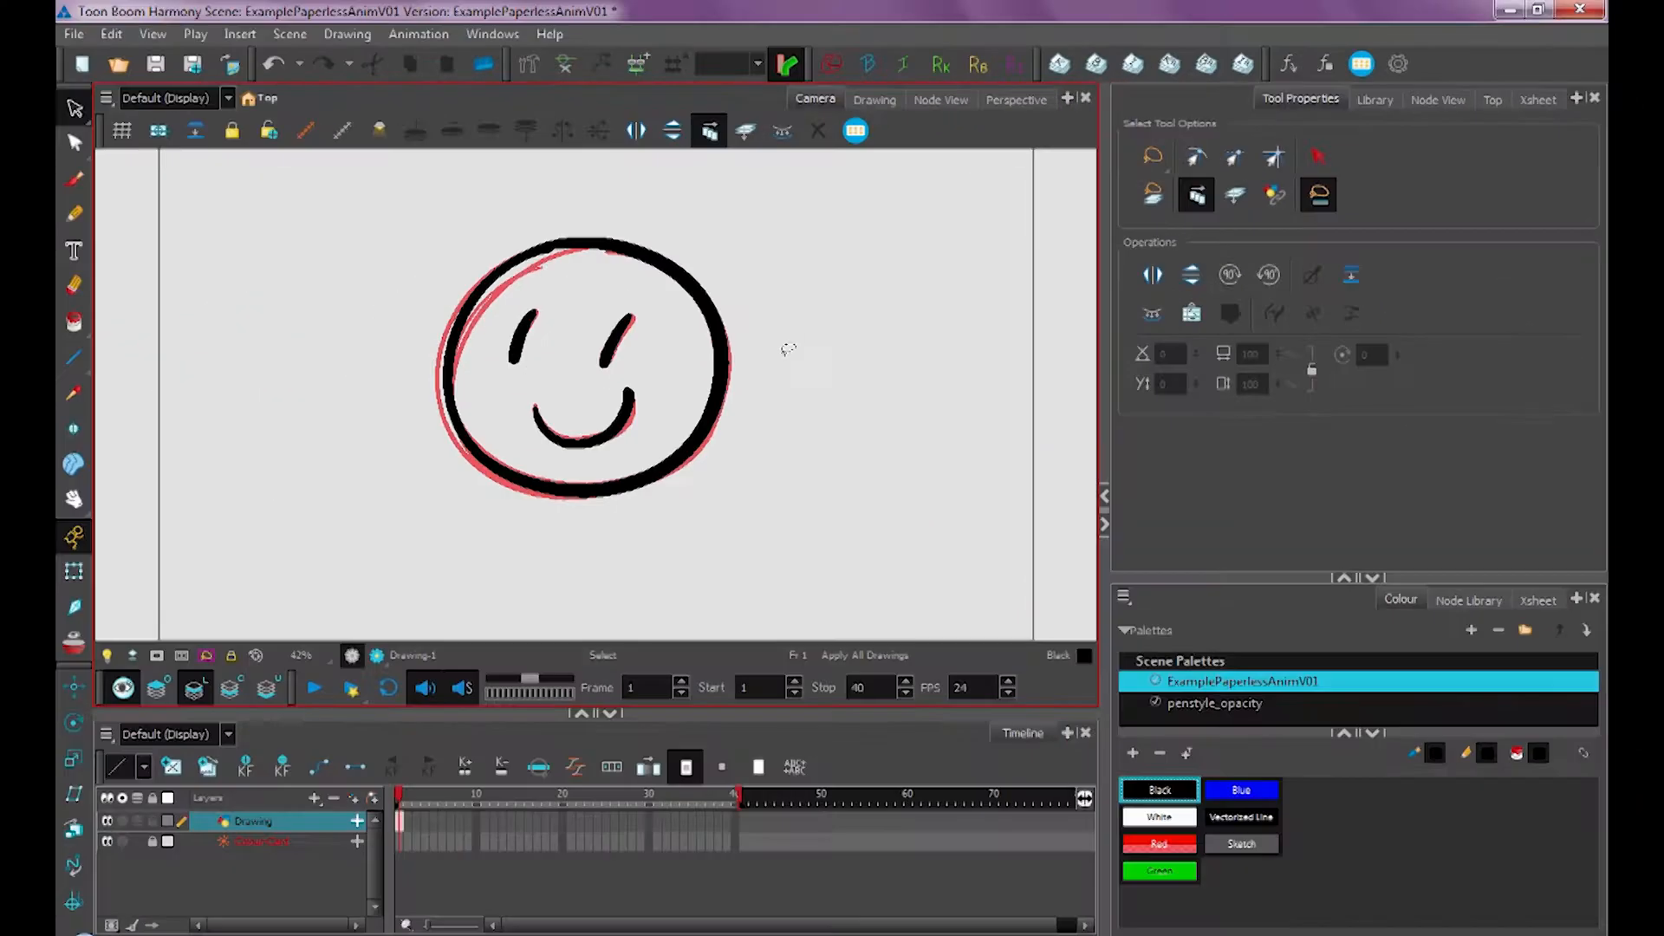
pyautogui.hotkey('ctrl', 'a')
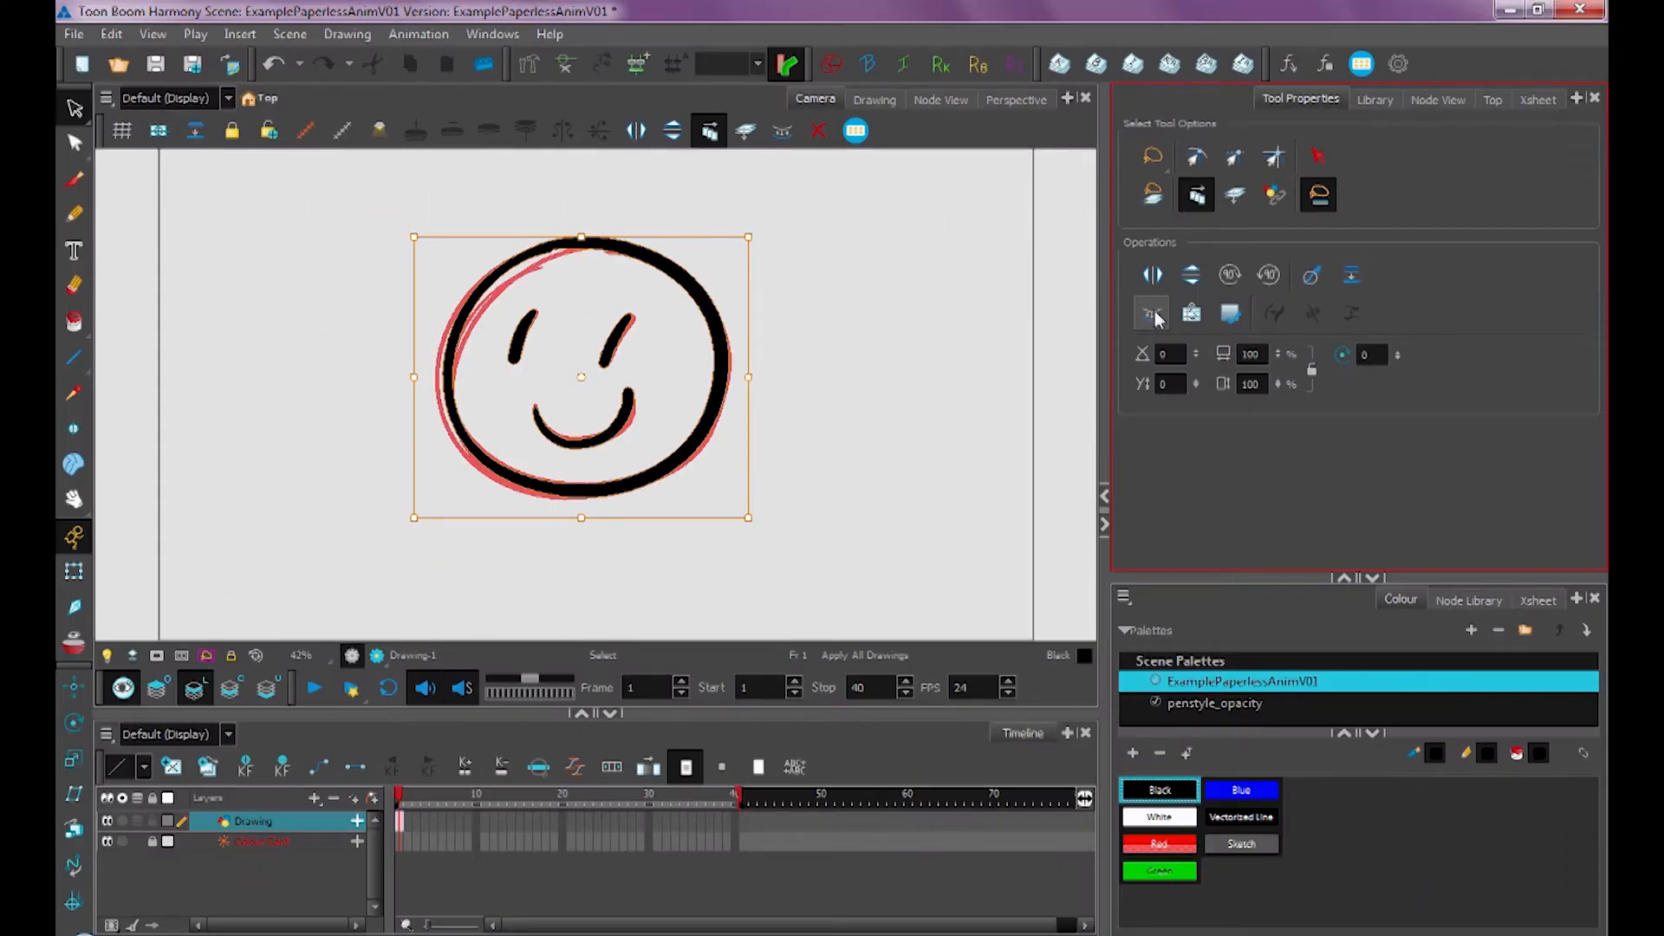
pyautogui.click(1157, 318)
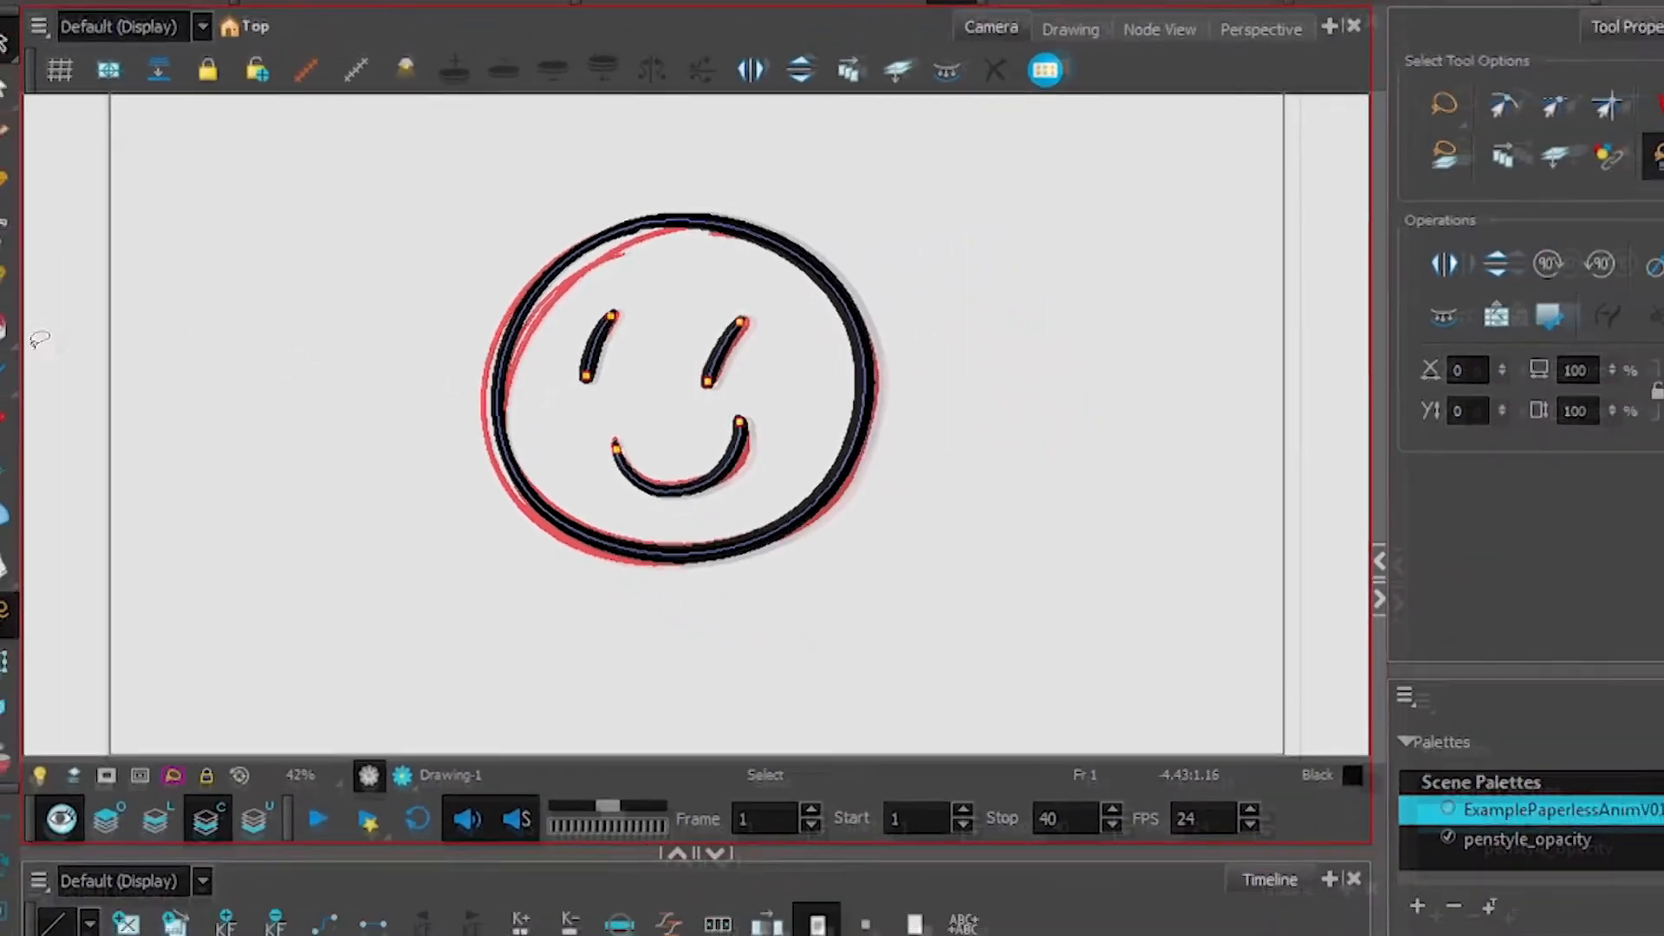
# Choose the Stroke tool and draw invisible strokes: a zigzag beside the face and a curve across its right side
pyautogui.click(1, 326)
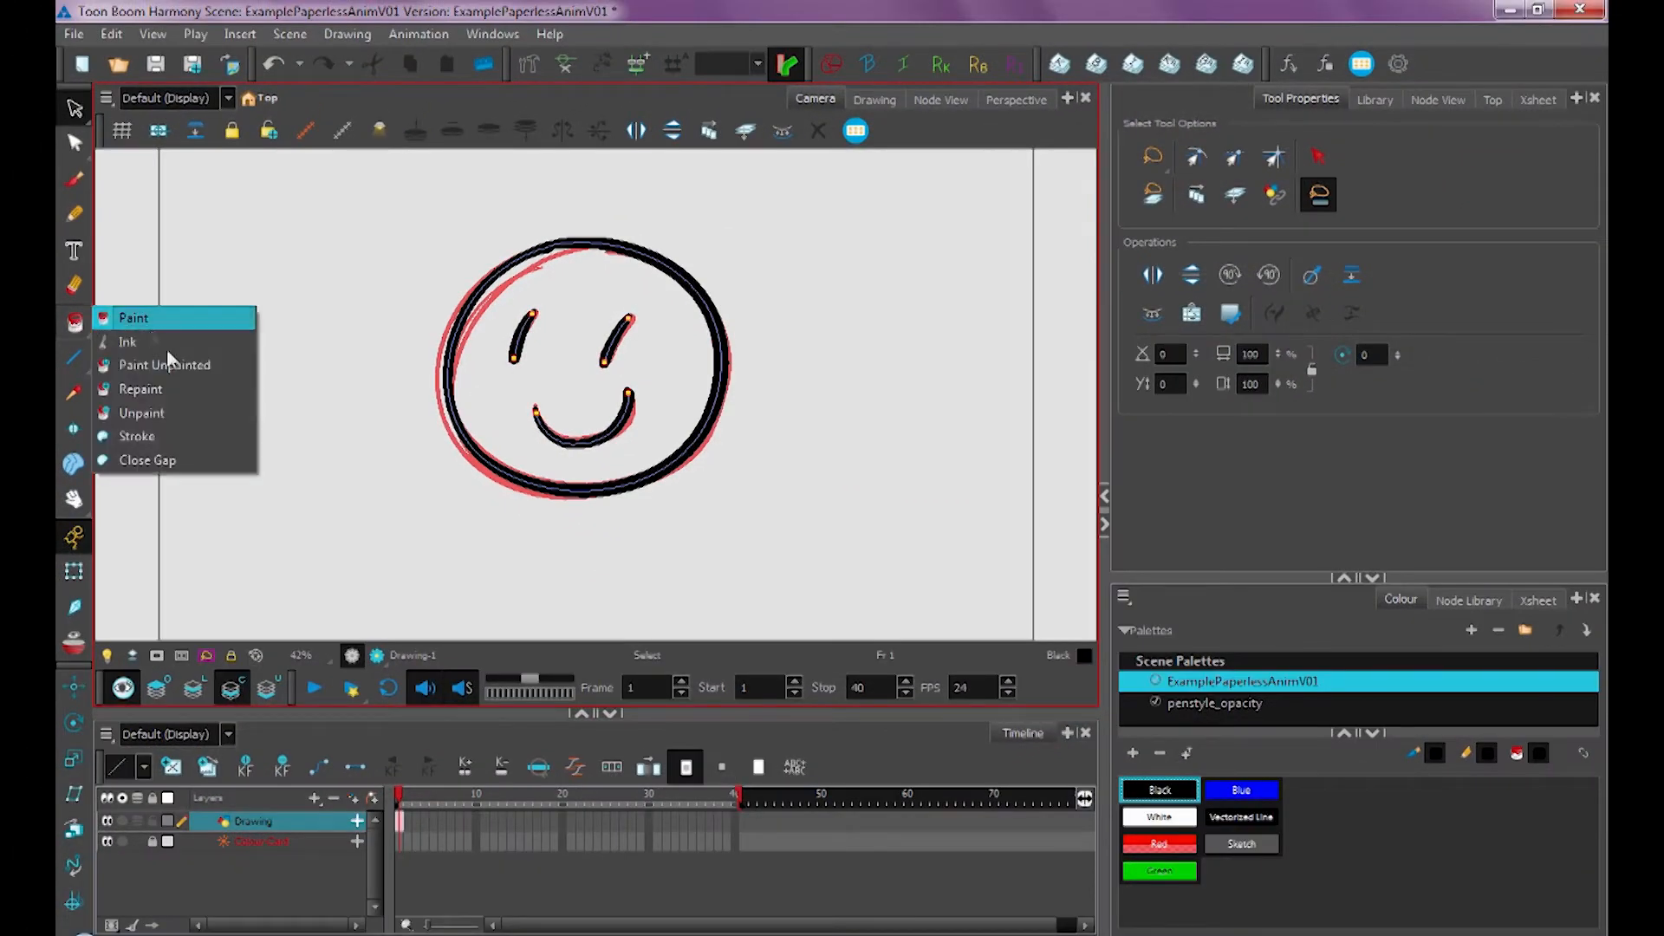
pyautogui.click(173, 437)
pyautogui.moveTo(254, 215)
pyautogui.mouseDown()
pyautogui.moveTo(193, 364)
pyautogui.moveTo(286, 468)
pyautogui.mouseUp()
pyautogui.moveTo(360, 383); pyautogui.dragTo(416, 538)
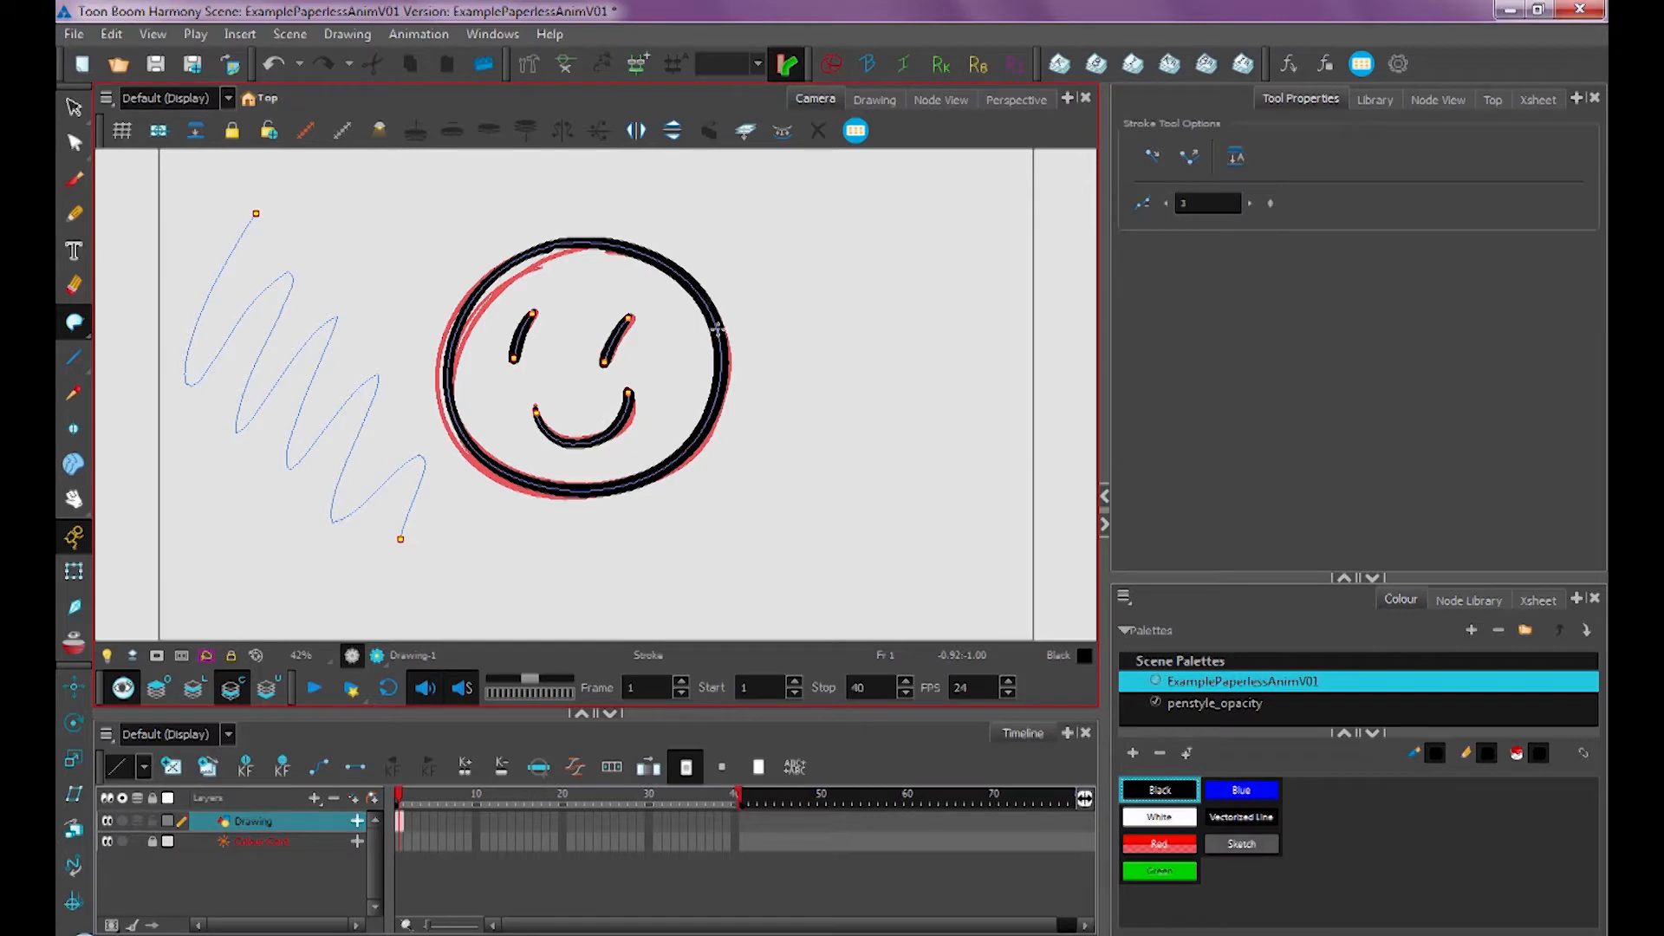
pyautogui.moveTo(669, 419)
pyautogui.mouseDown()
pyautogui.moveTo(687, 314)
pyautogui.moveTo(569, 214)
pyautogui.mouseUp()
# Switch to the Paint tool and fill the face with white
pyautogui.moveTo(74, 321); pyautogui.dragTo(127, 323)
pyautogui.click(1159, 817)
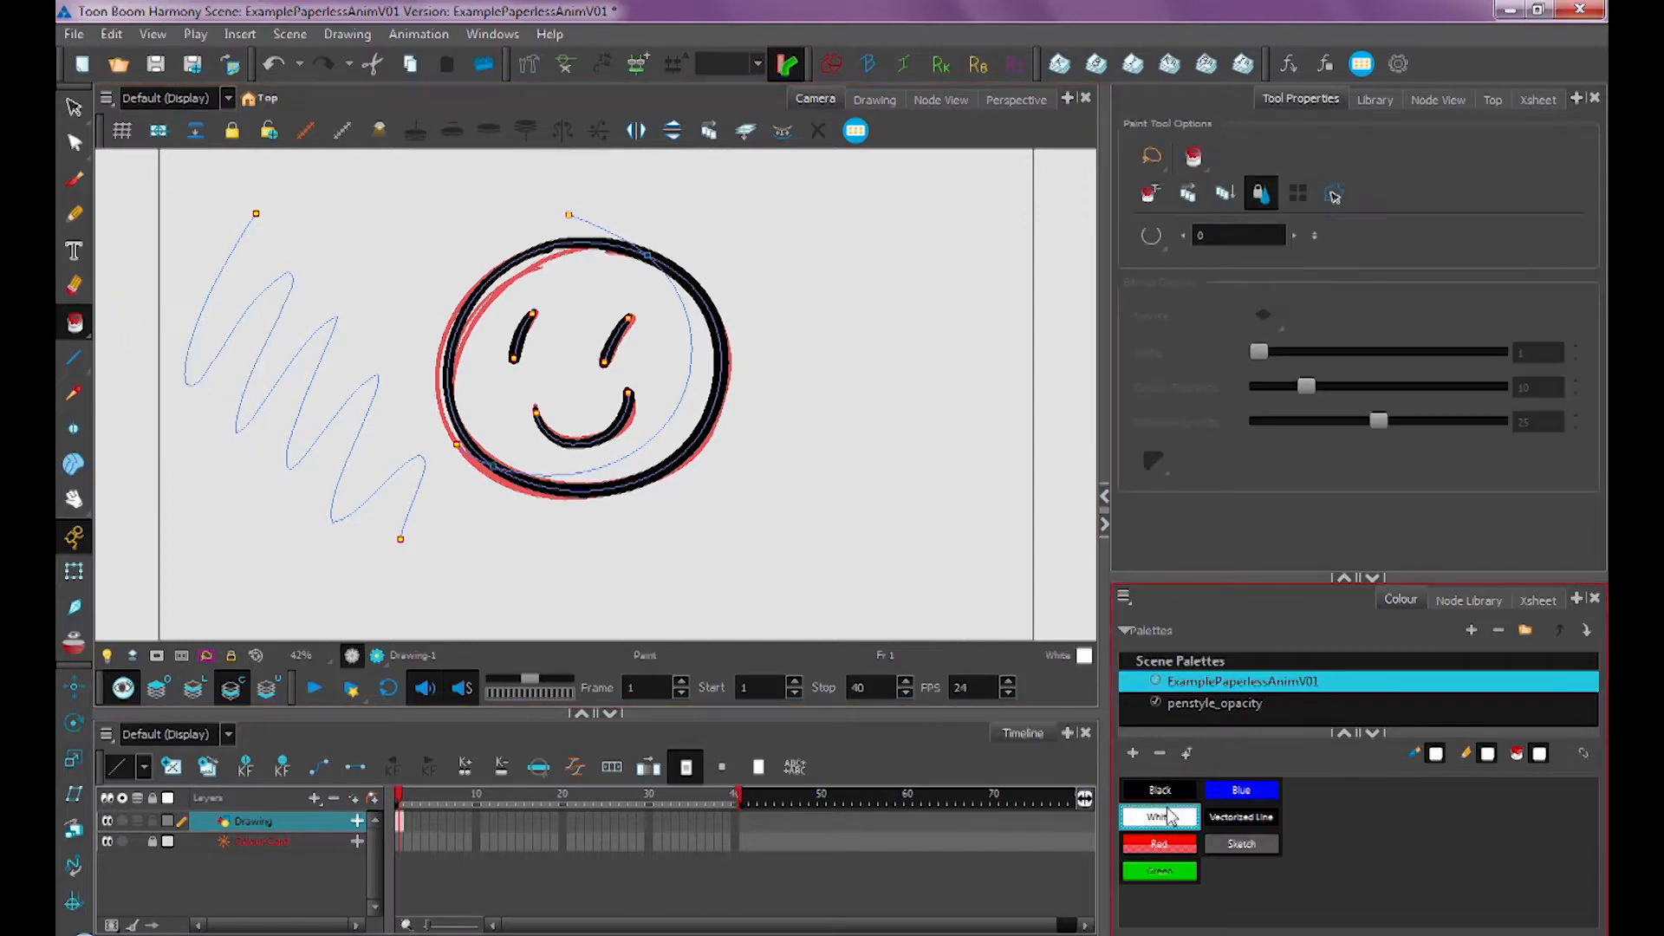
pyautogui.click(668, 335)
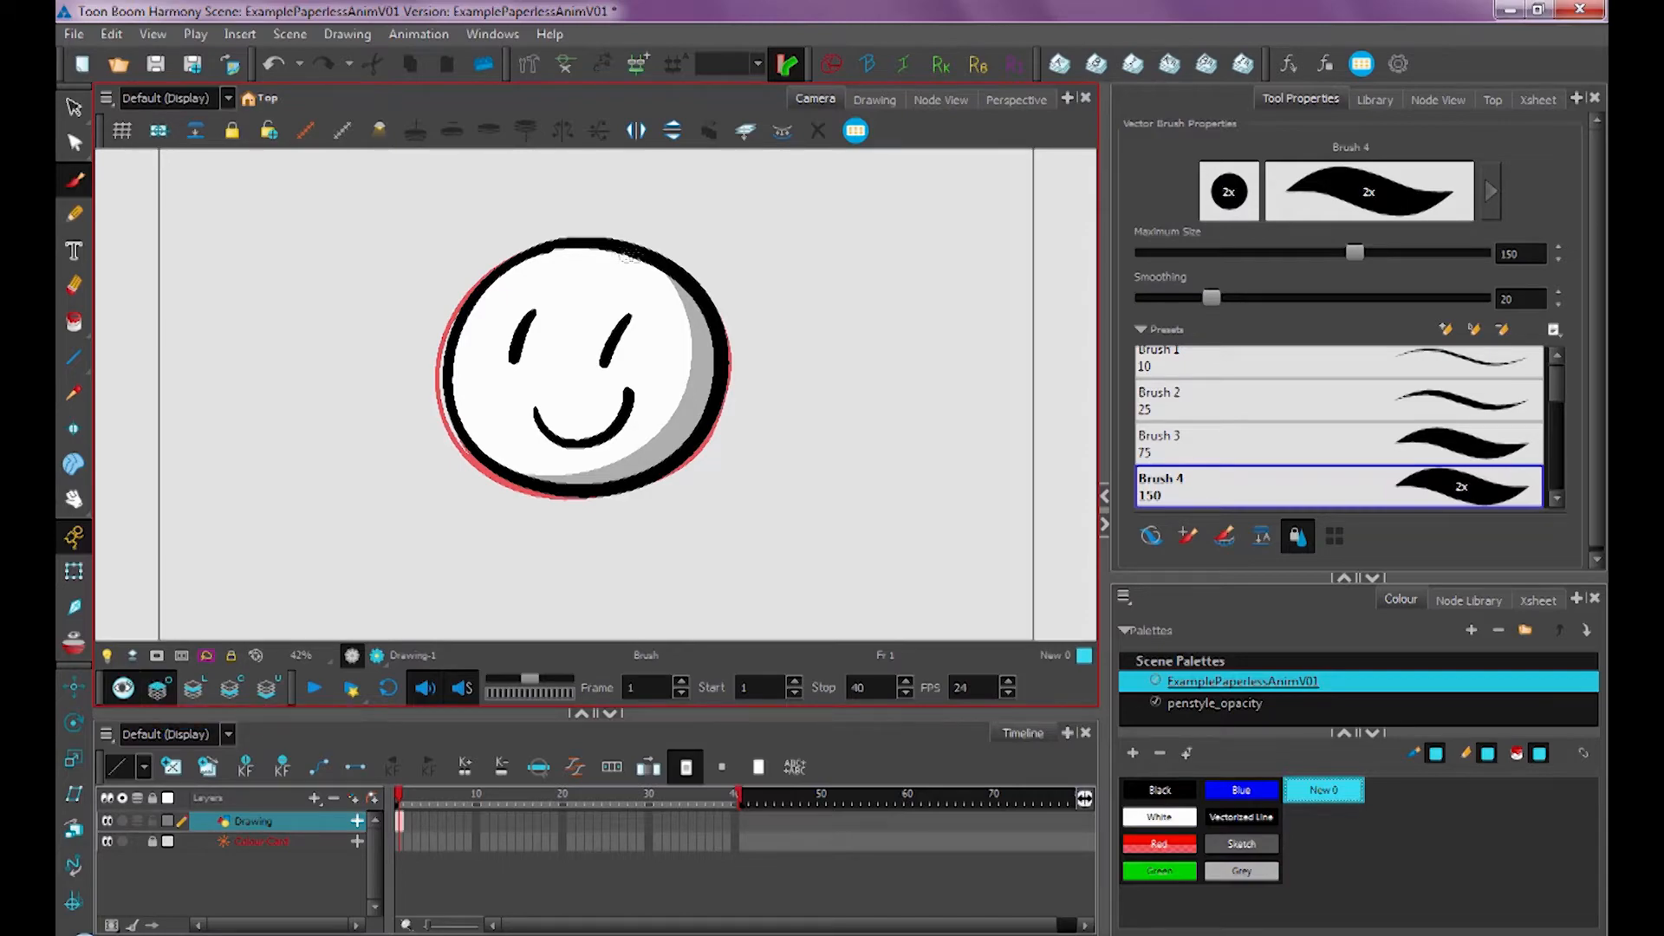
# Brush a cyan highlight along the face's upper left edge and switch back to the Line Art layer
pyautogui.moveTo(623, 255)
pyautogui.mouseDown()
pyautogui.moveTo(549, 249)
pyautogui.moveTo(457, 389)
pyautogui.mouseUp()
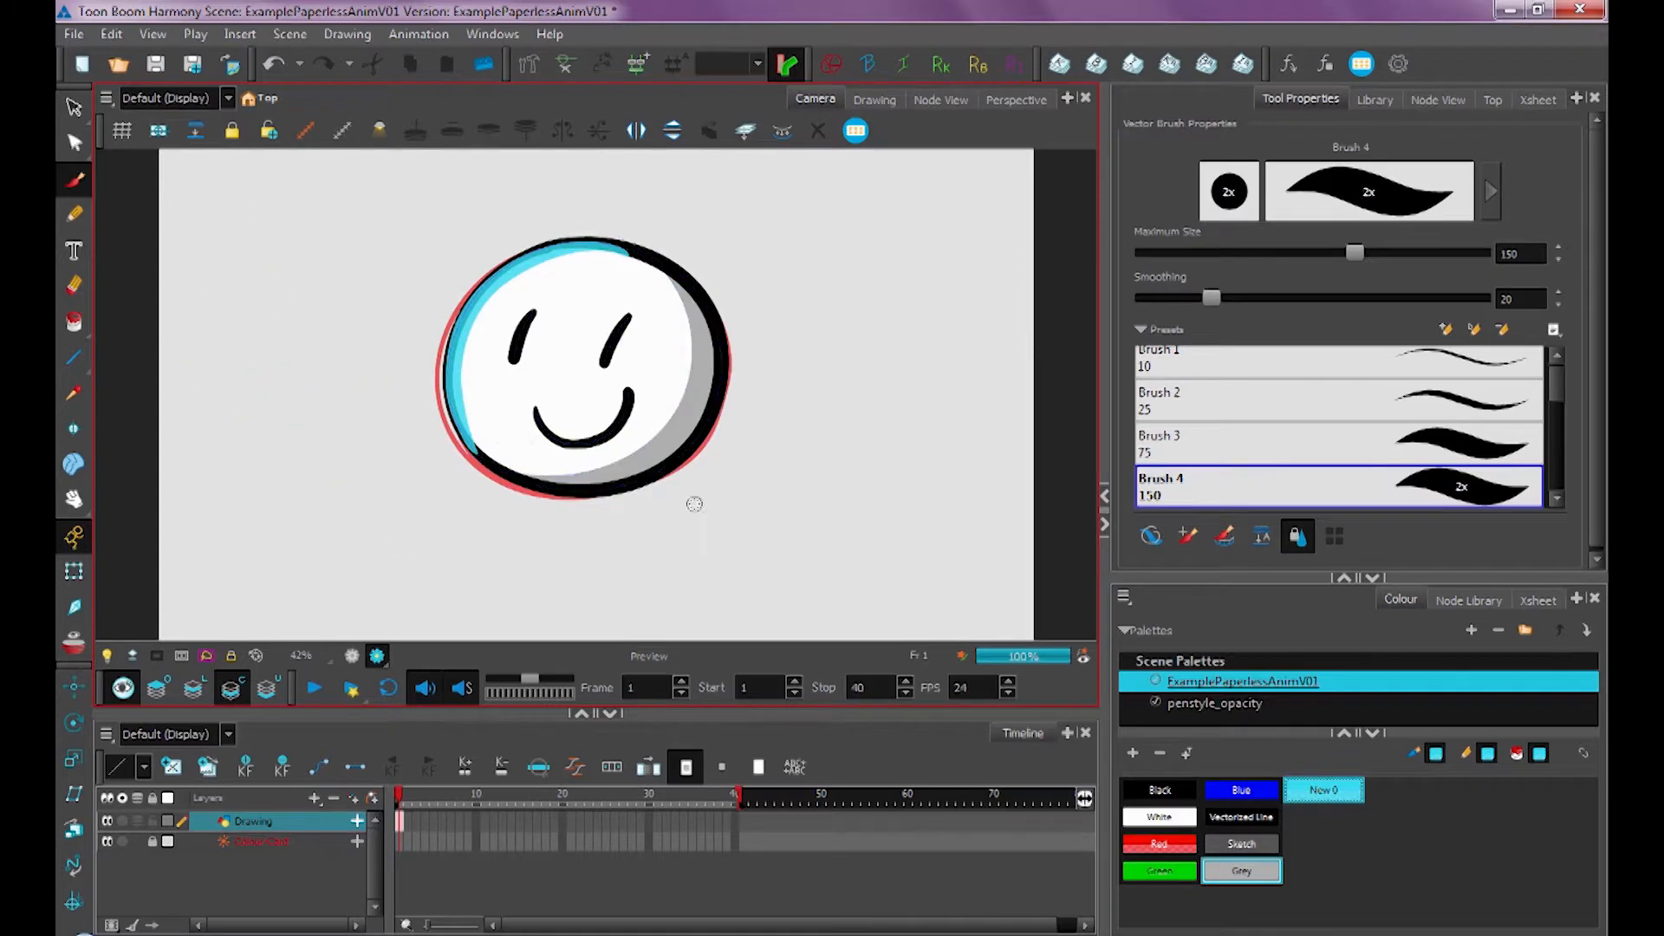
pyautogui.click(194, 688)
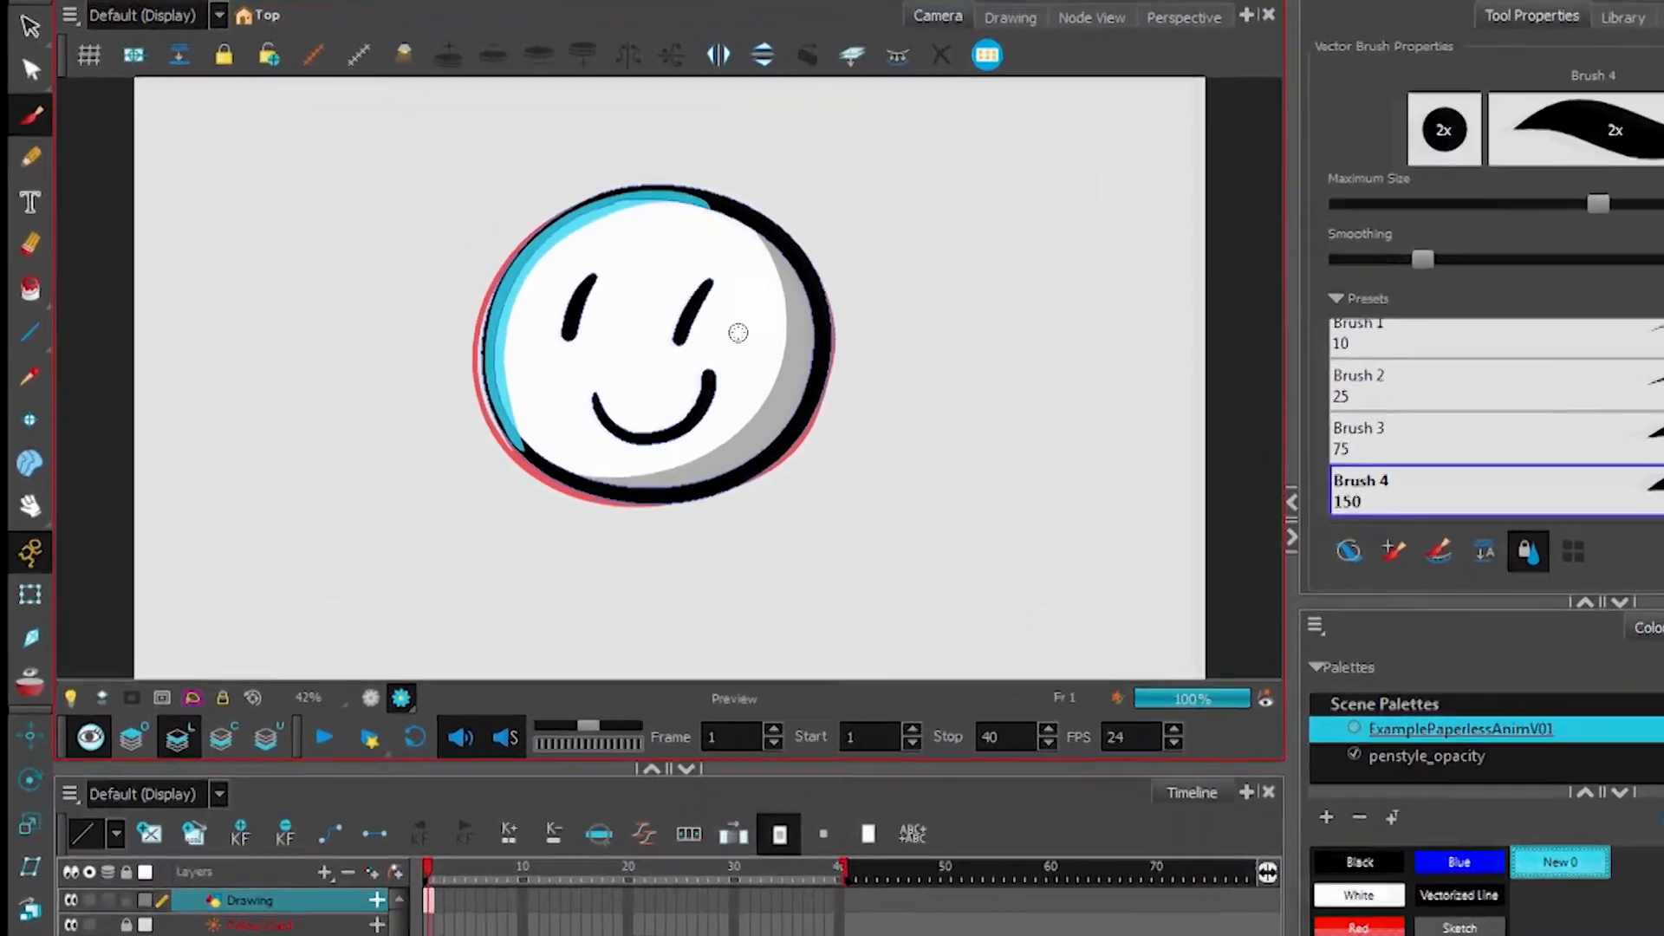
# Zoom and pan around the coloured face to inspect it
pyautogui.press('2')
pyautogui.press('2')
pyautogui.press('2')
pyautogui.press('2')
pyautogui.press('2')
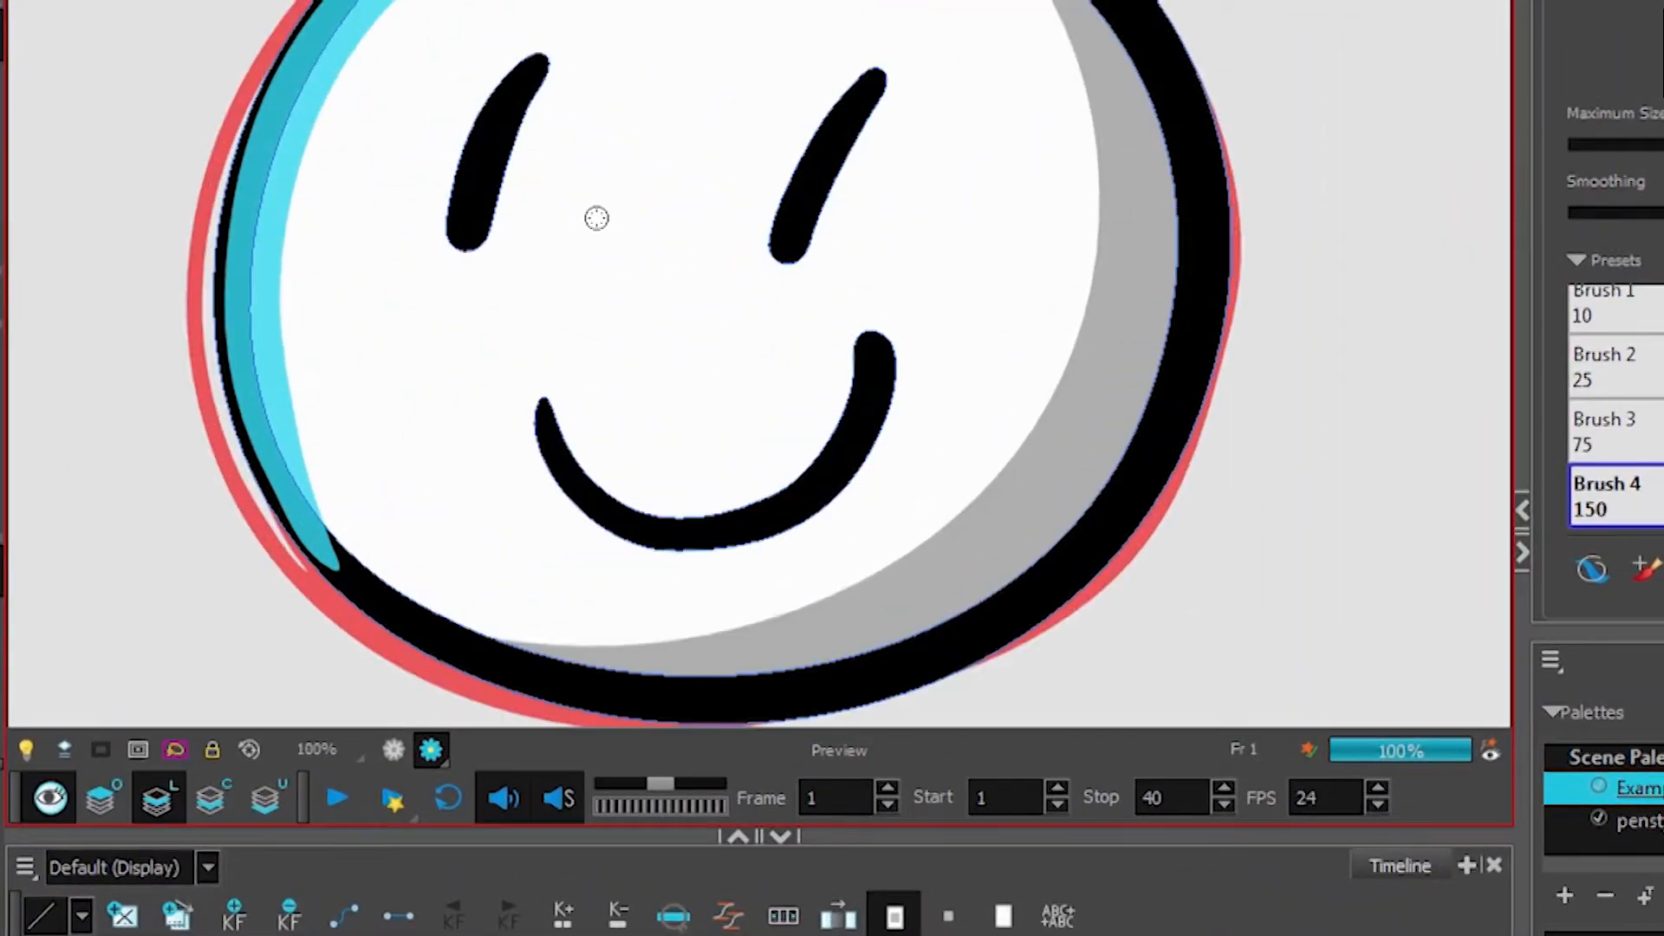
pyautogui.press('1')
pyautogui.press('1')
pyautogui.press('1')
pyautogui.press('1')
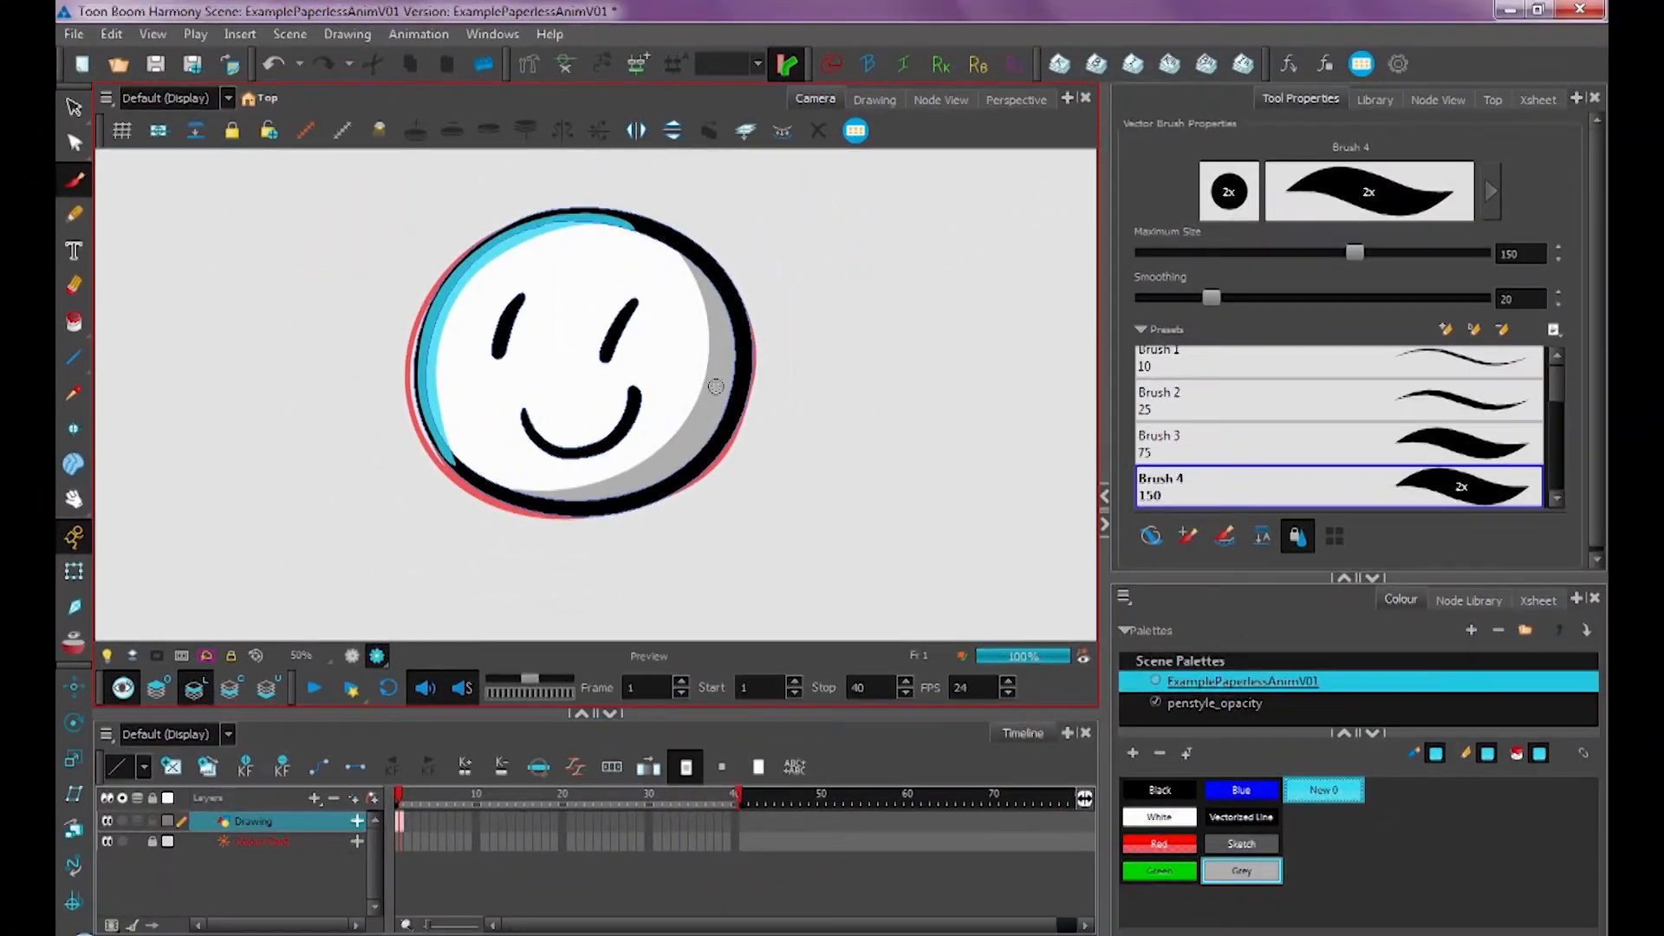
pyautogui.moveTo(716, 387); pyautogui.dragTo(703, 406)
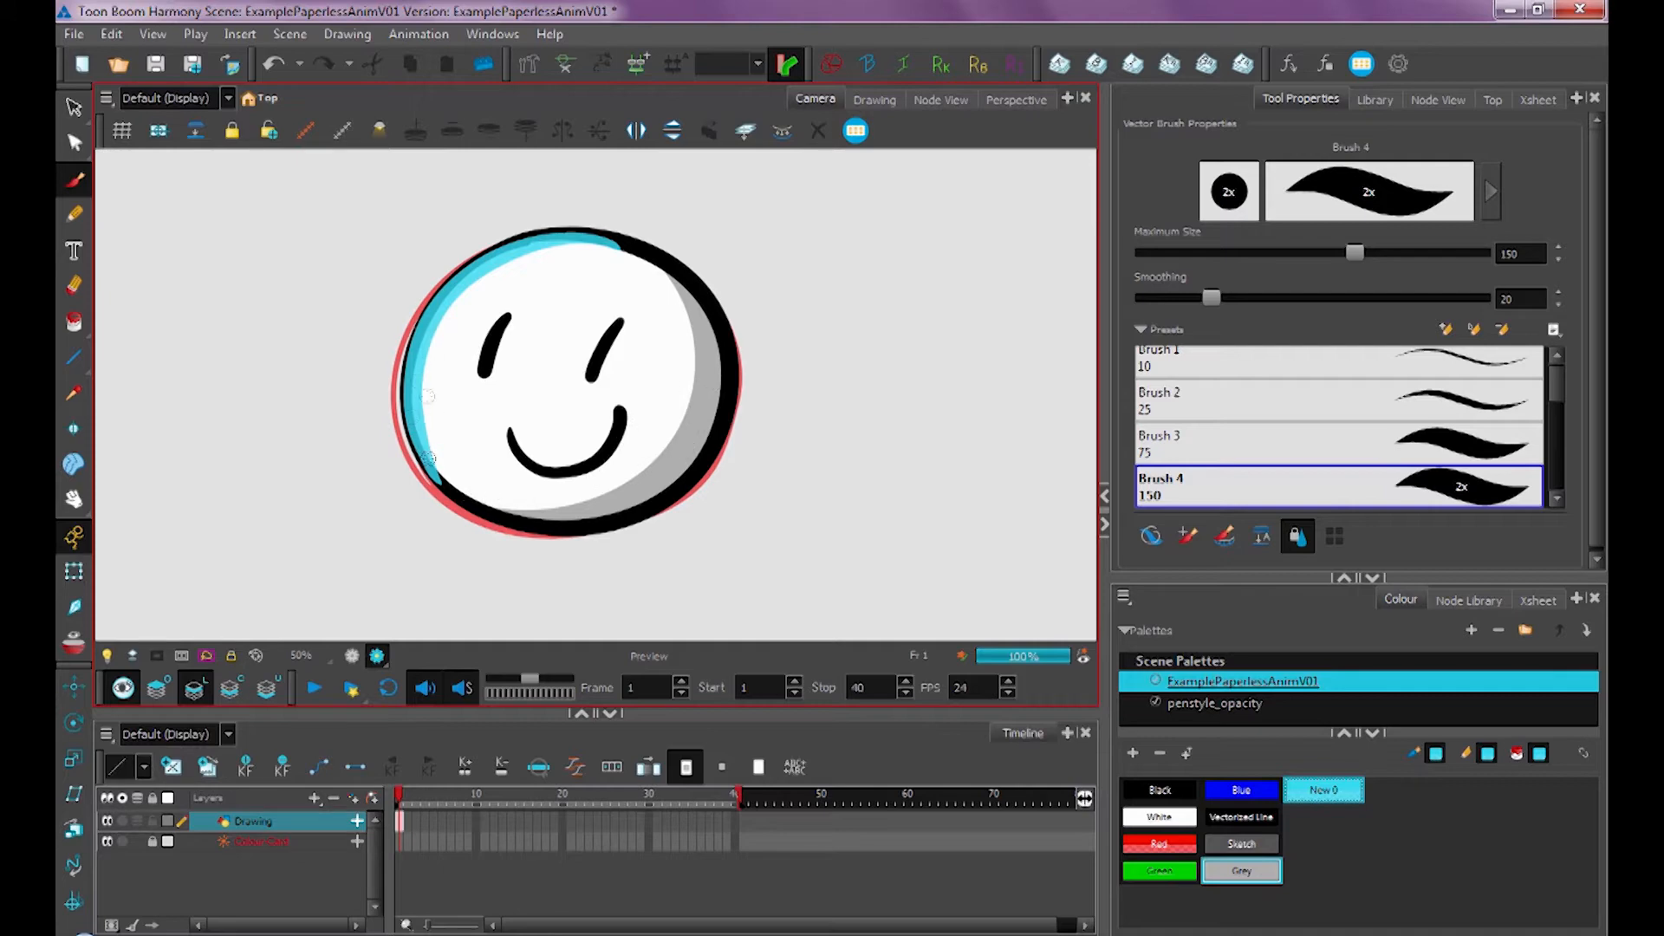
pyautogui.press('2')
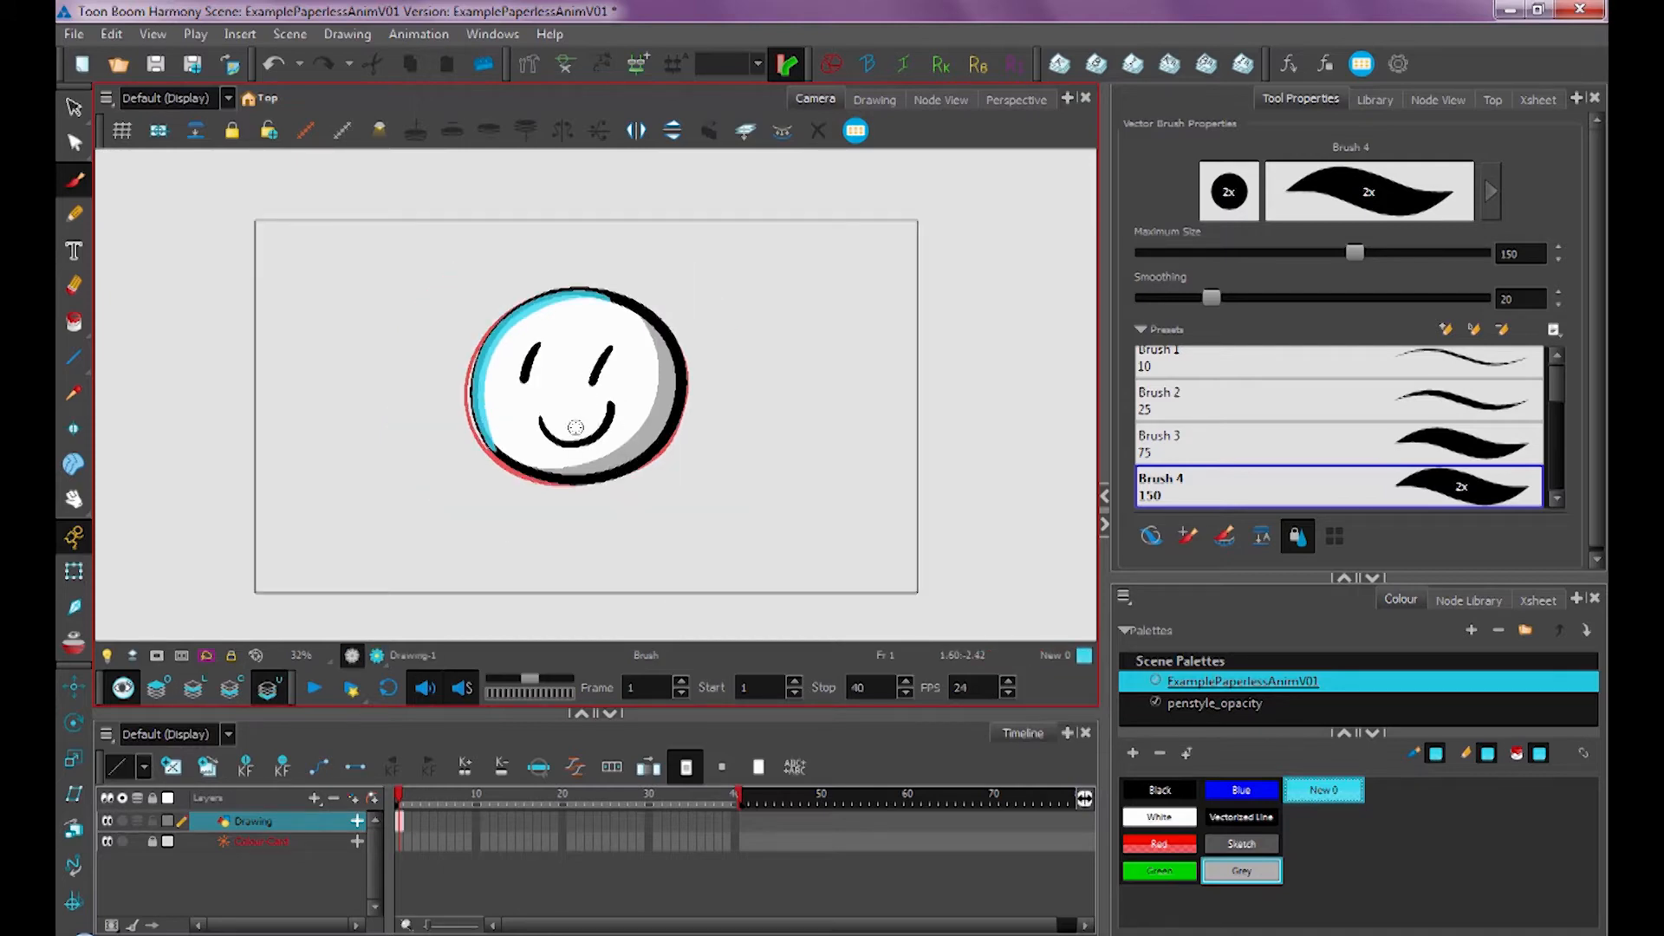
# Switch to the Unpaint tool and sweep across the drawing to remove the red underlay sketch
pyautogui.moveTo(74, 321); pyautogui.dragTo(157, 408)
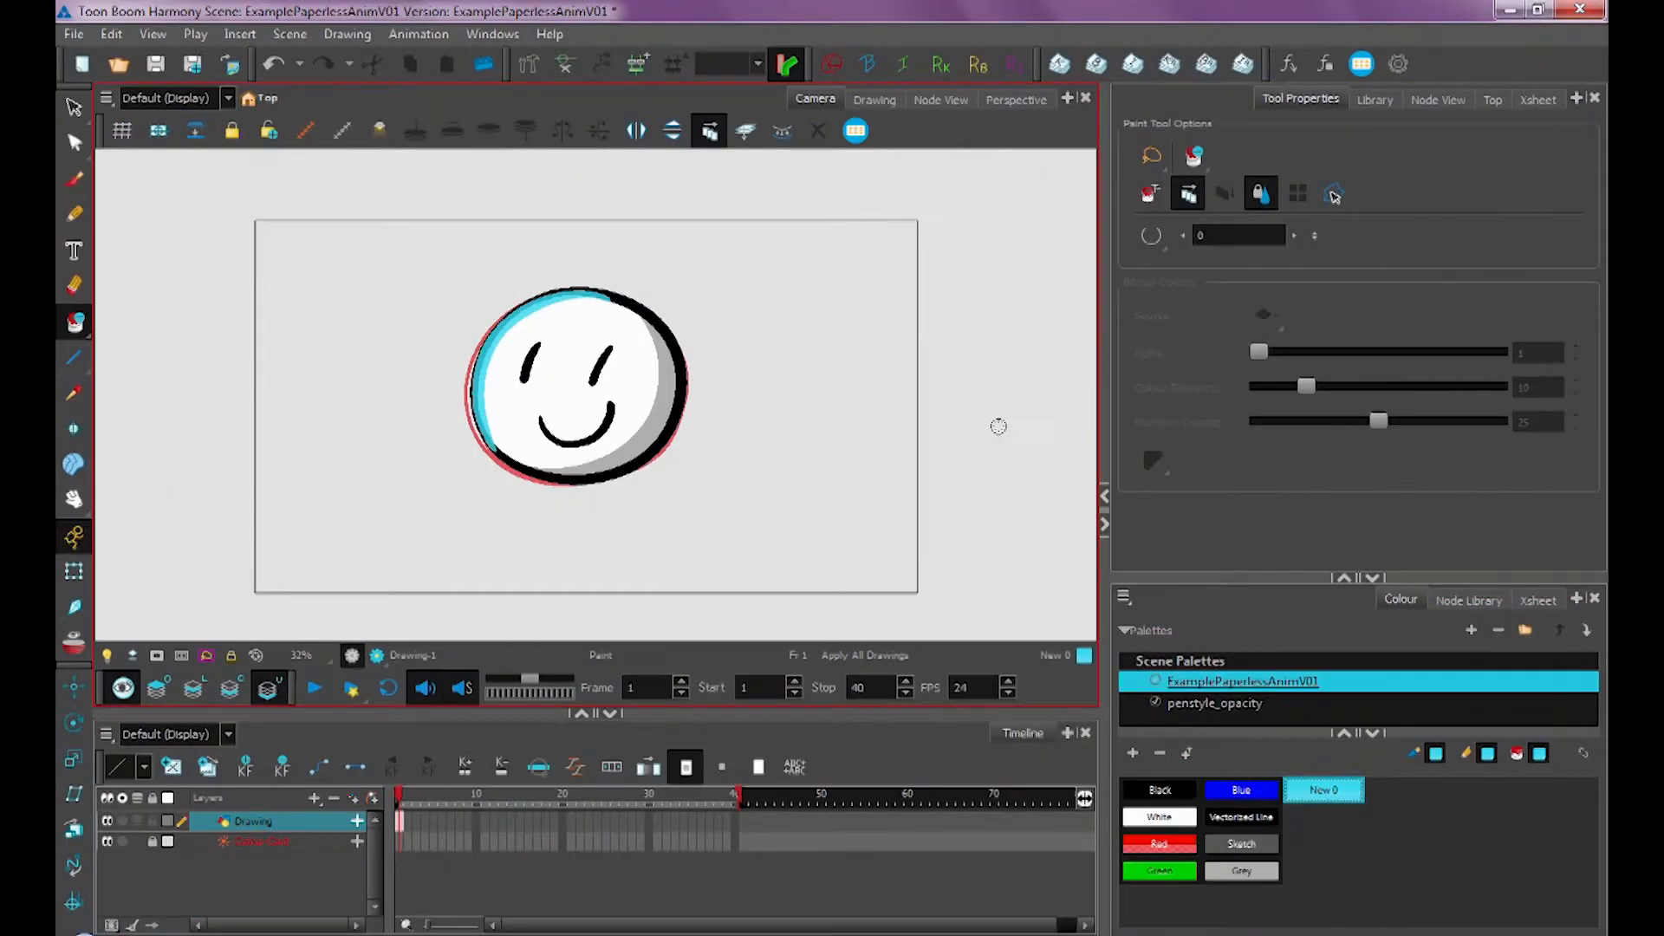
pyautogui.moveTo(134, 468)
pyautogui.mouseDown()
pyautogui.moveTo(881, 561)
pyautogui.moveTo(1011, 316)
pyautogui.moveTo(995, 301)
pyautogui.mouseUp()
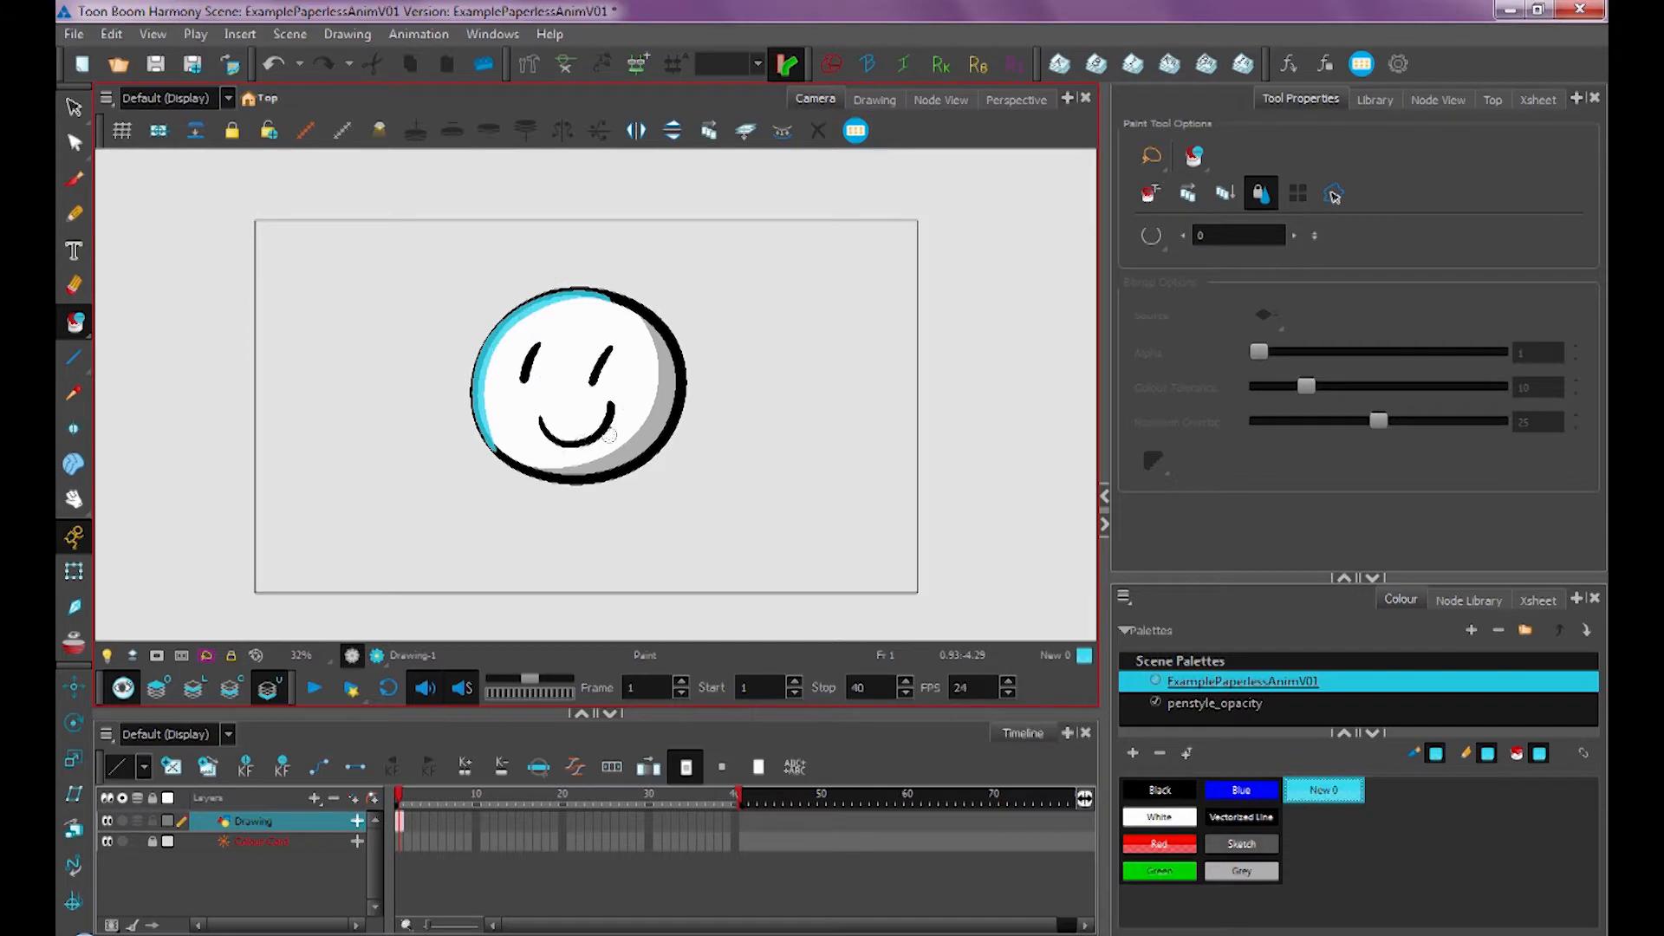
# Examine the line, colour and overlay art layers separately in the Drawing view and back in Camera view
pyautogui.click(874, 98)
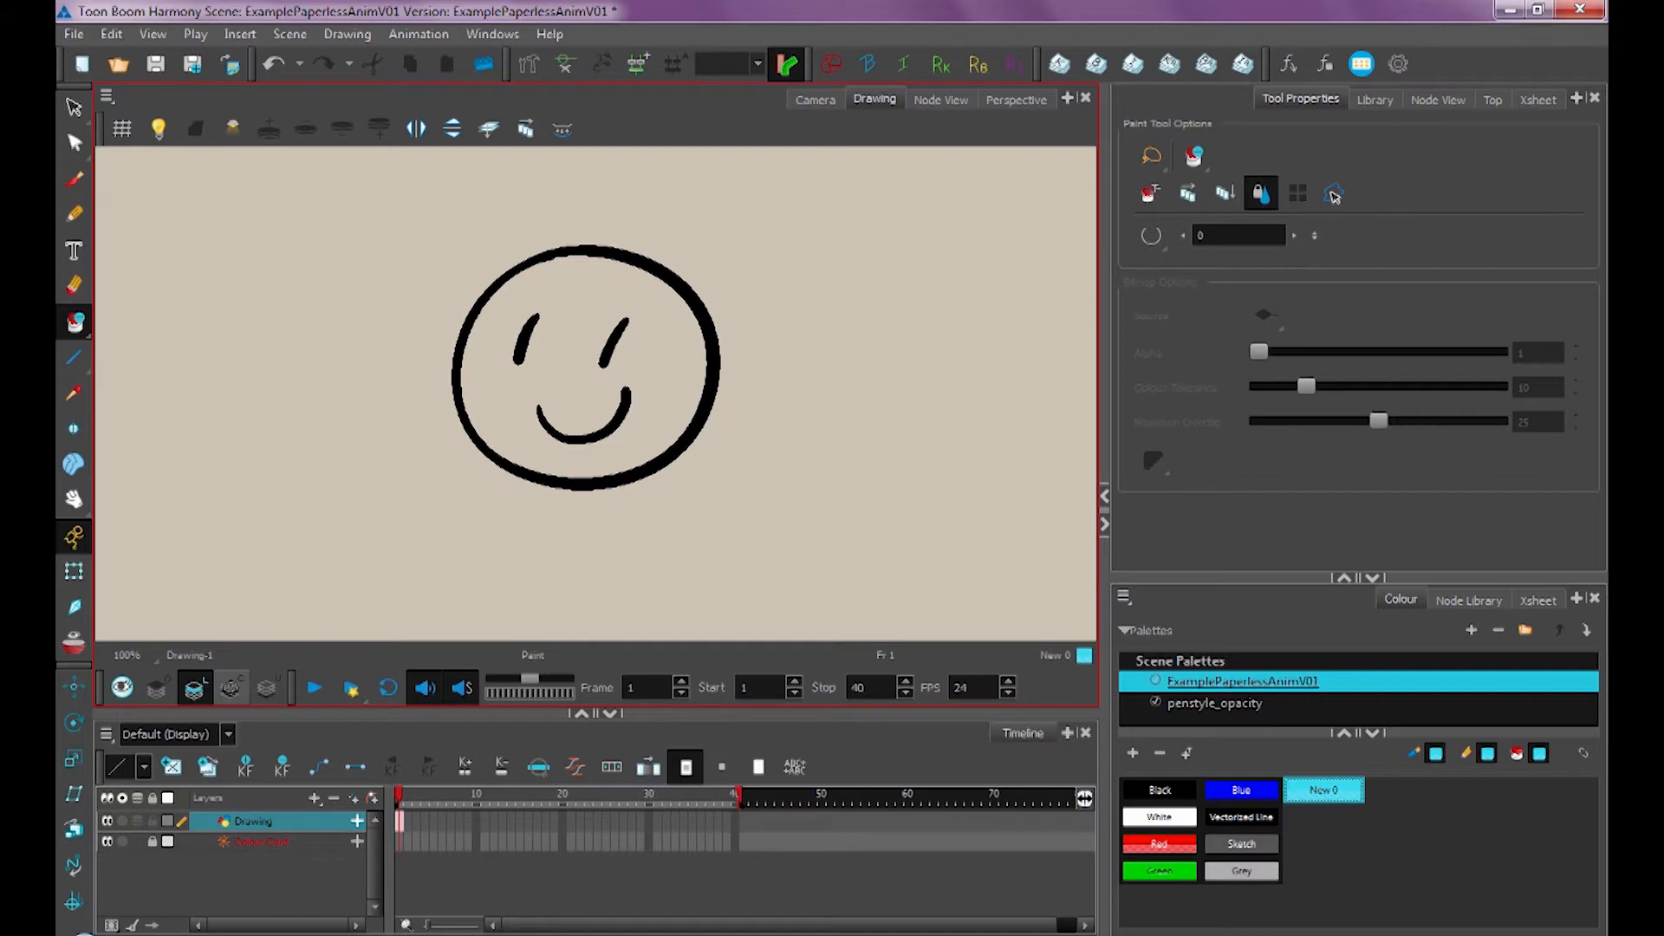
pyautogui.click(194, 686)
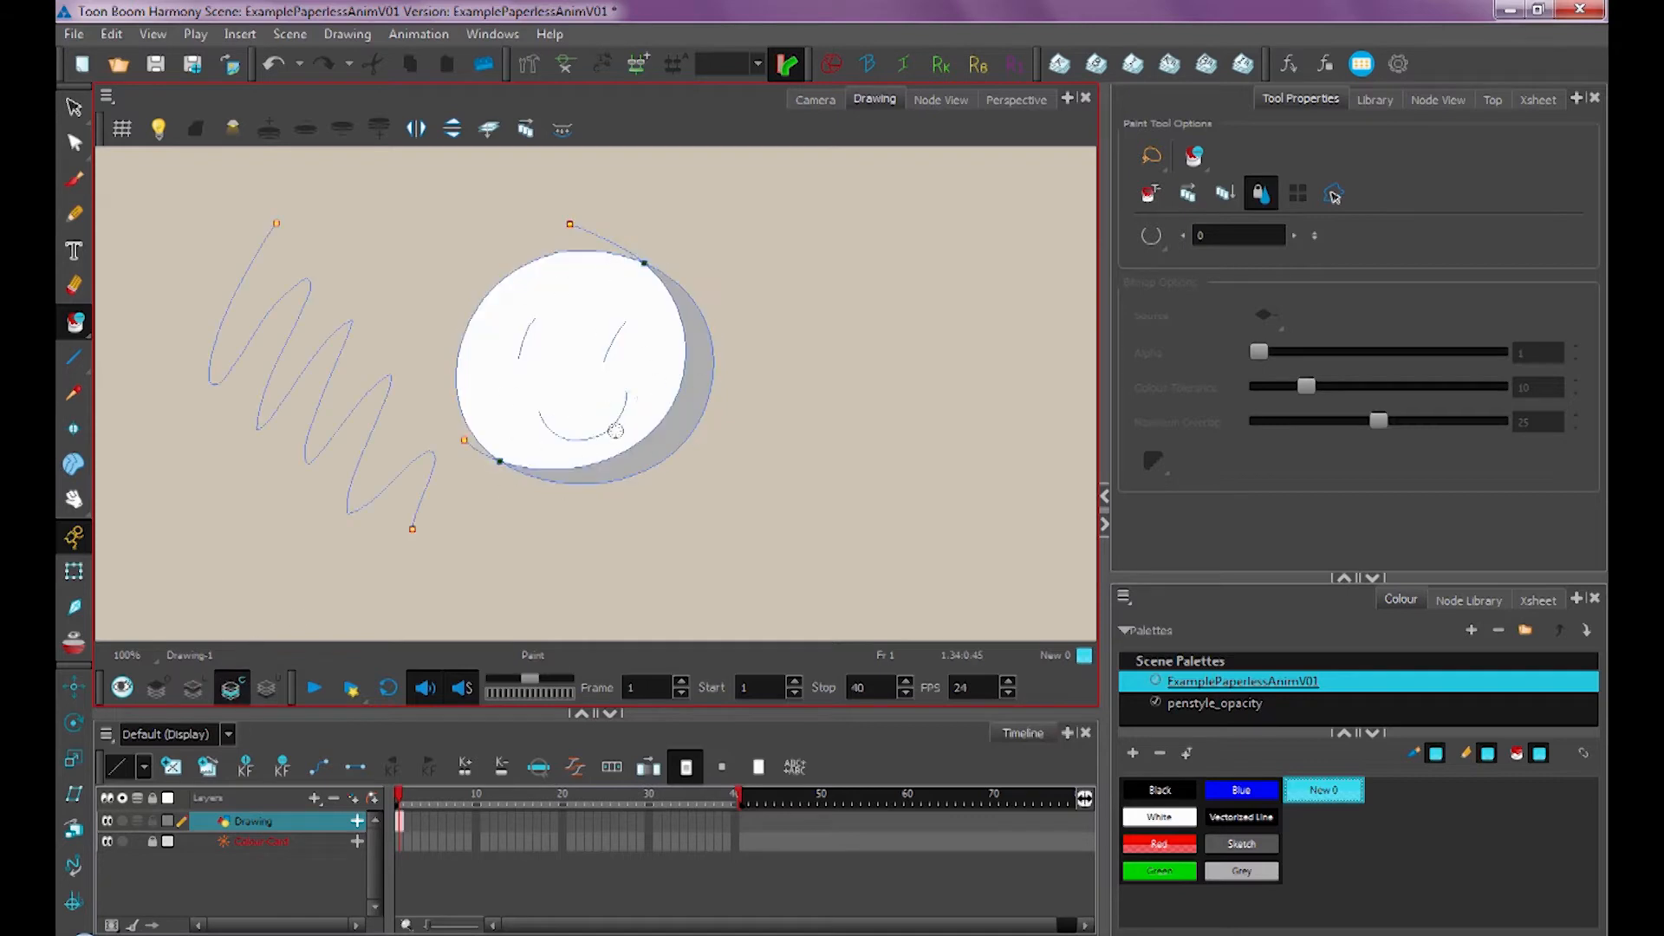
pyautogui.click(159, 688)
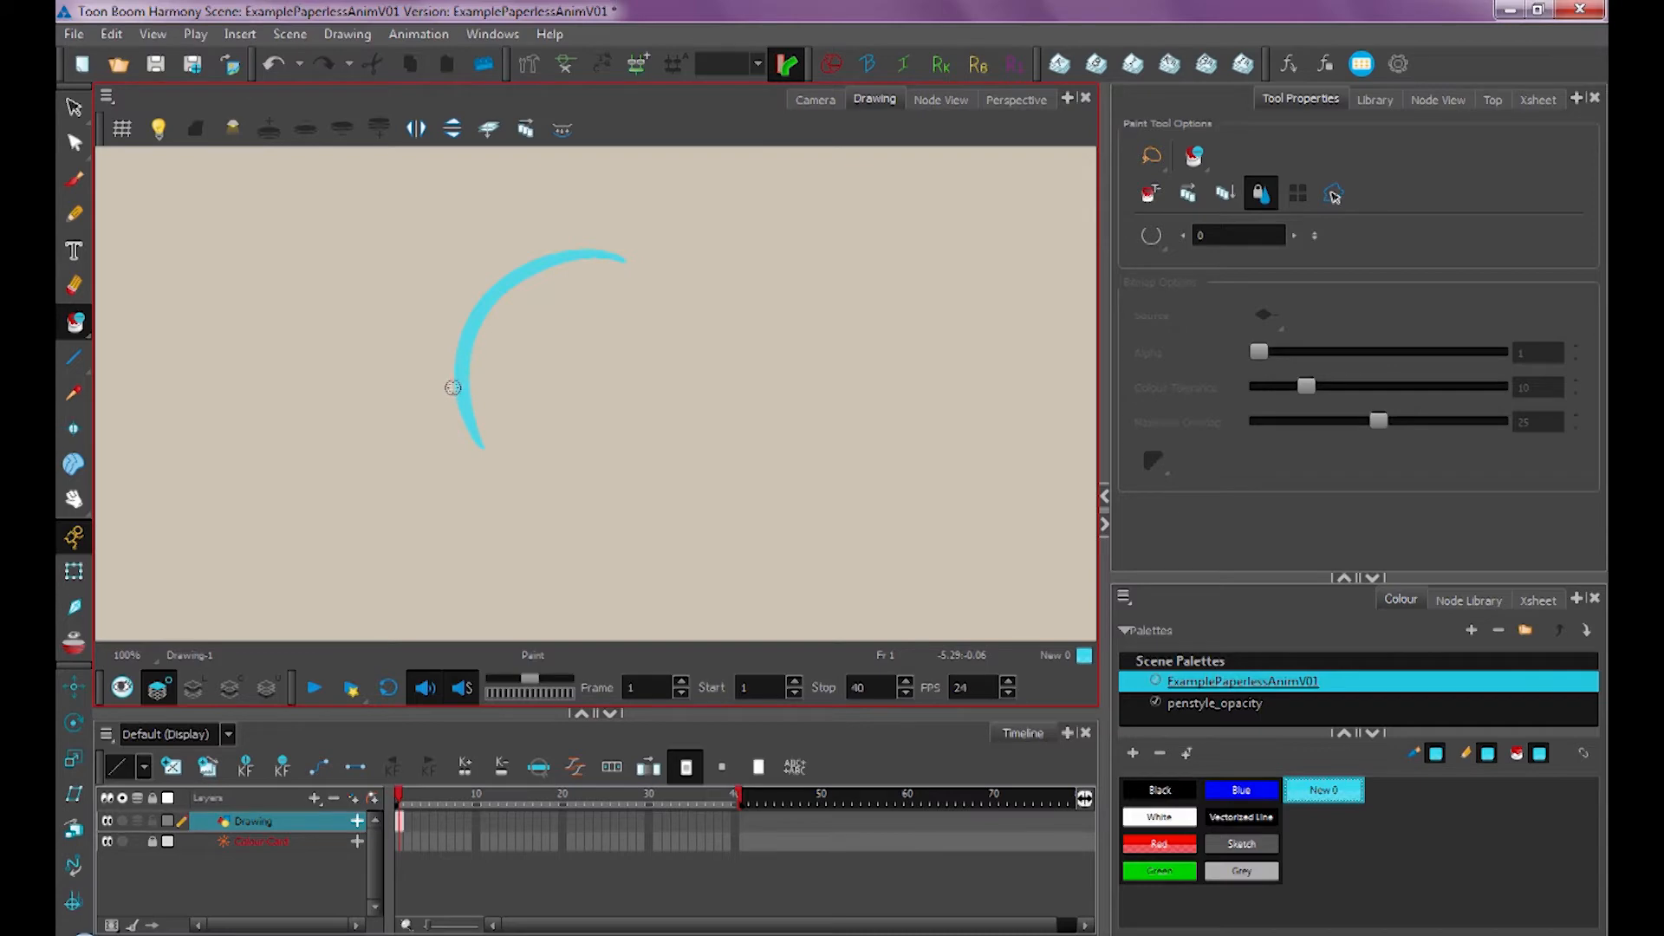
pyautogui.click(121, 688)
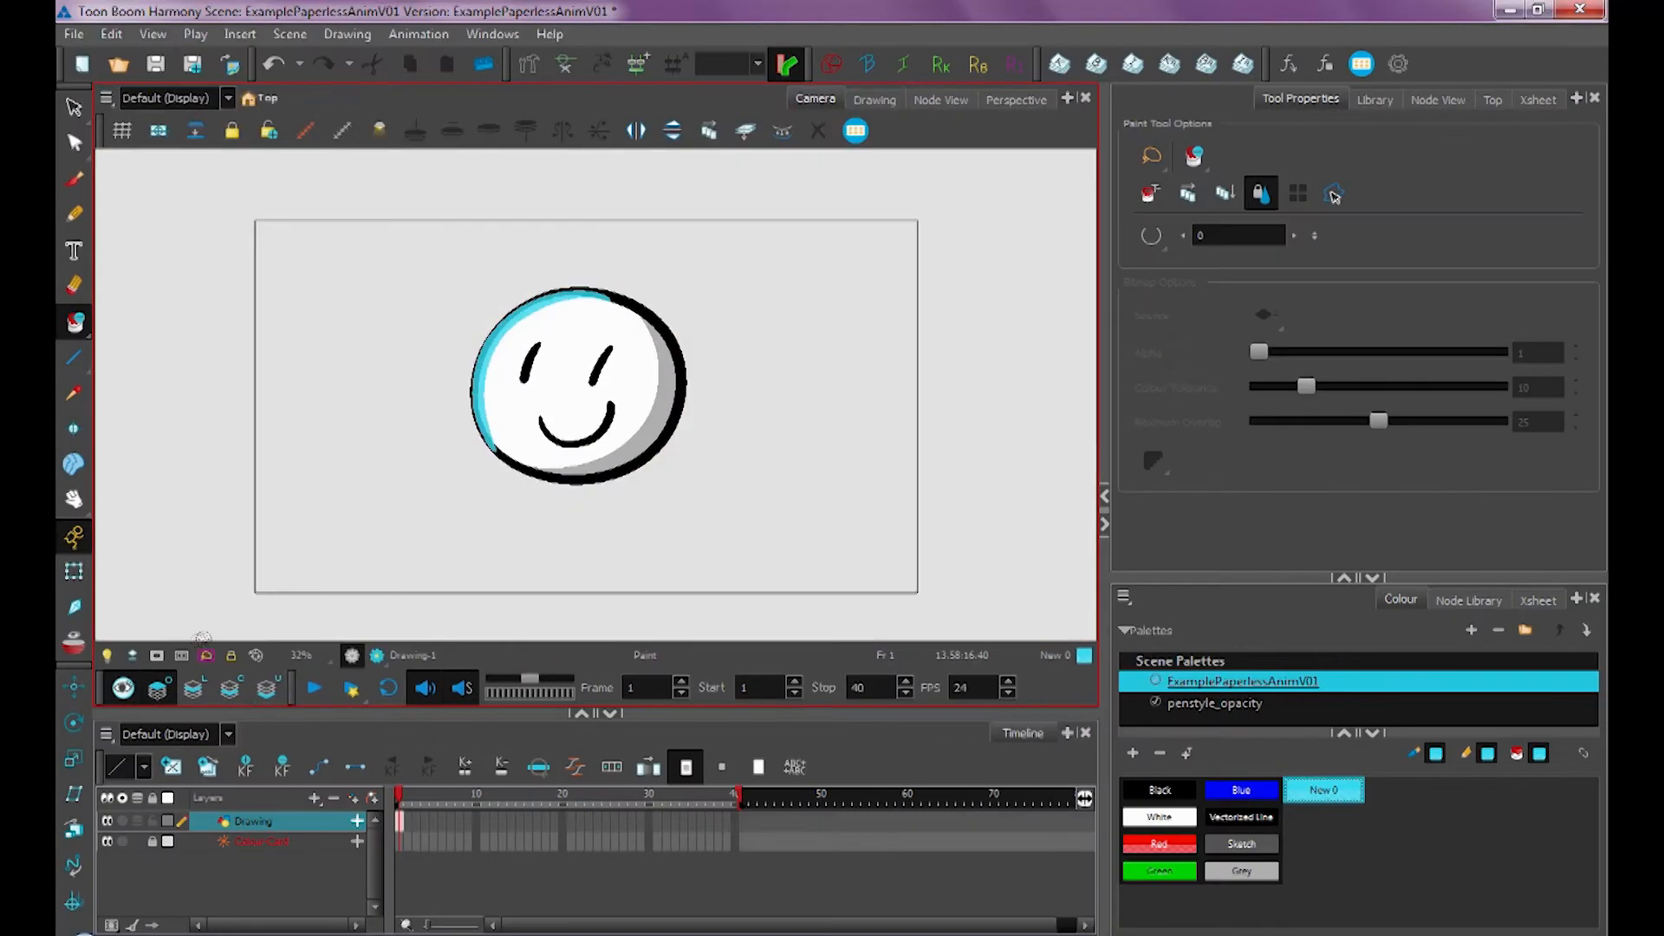
pyautogui.click(193, 687)
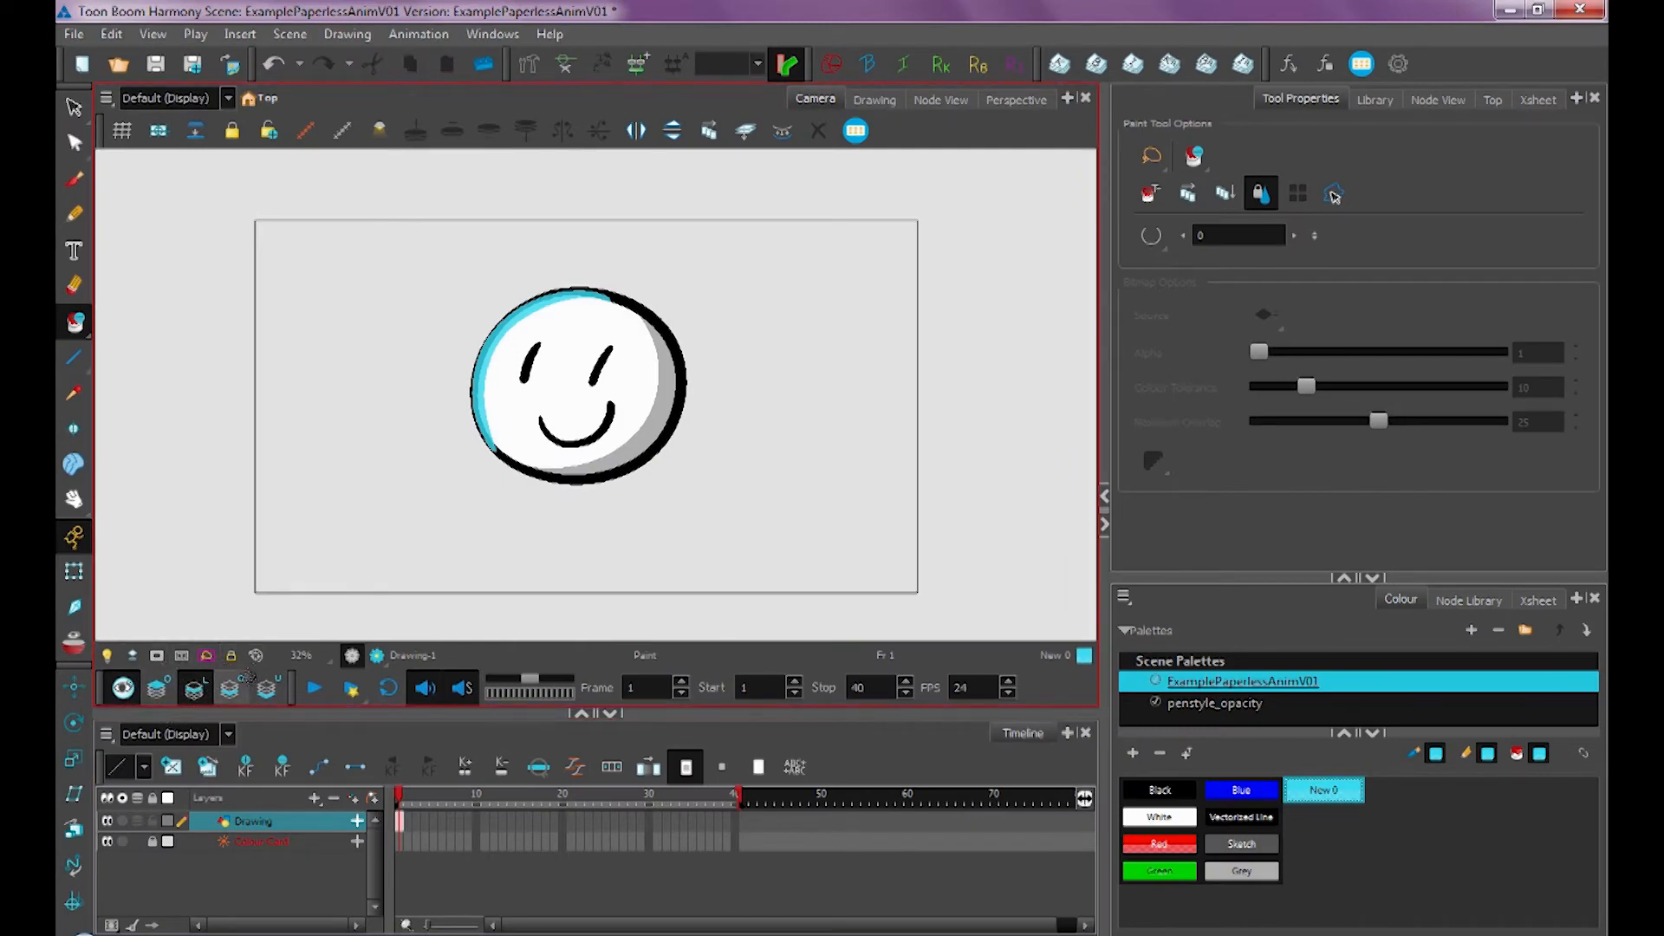
pyautogui.click(271, 676)
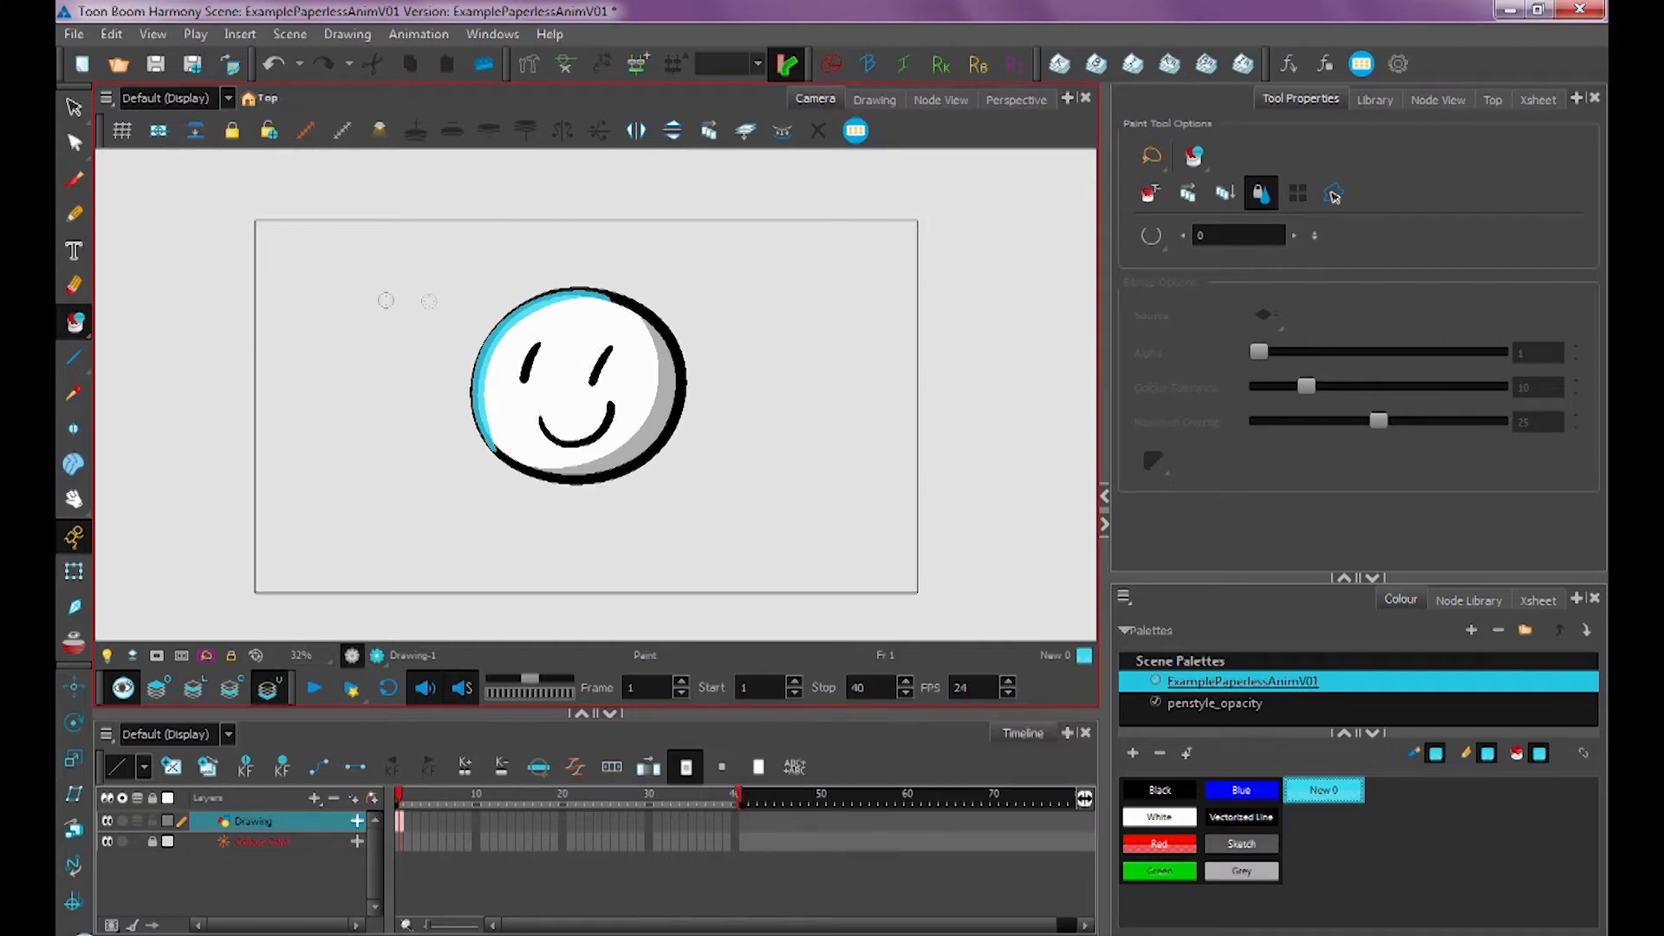
# Select the line art alone and try moving it away from the colour art, undoing each move
pyautogui.click(75, 107)
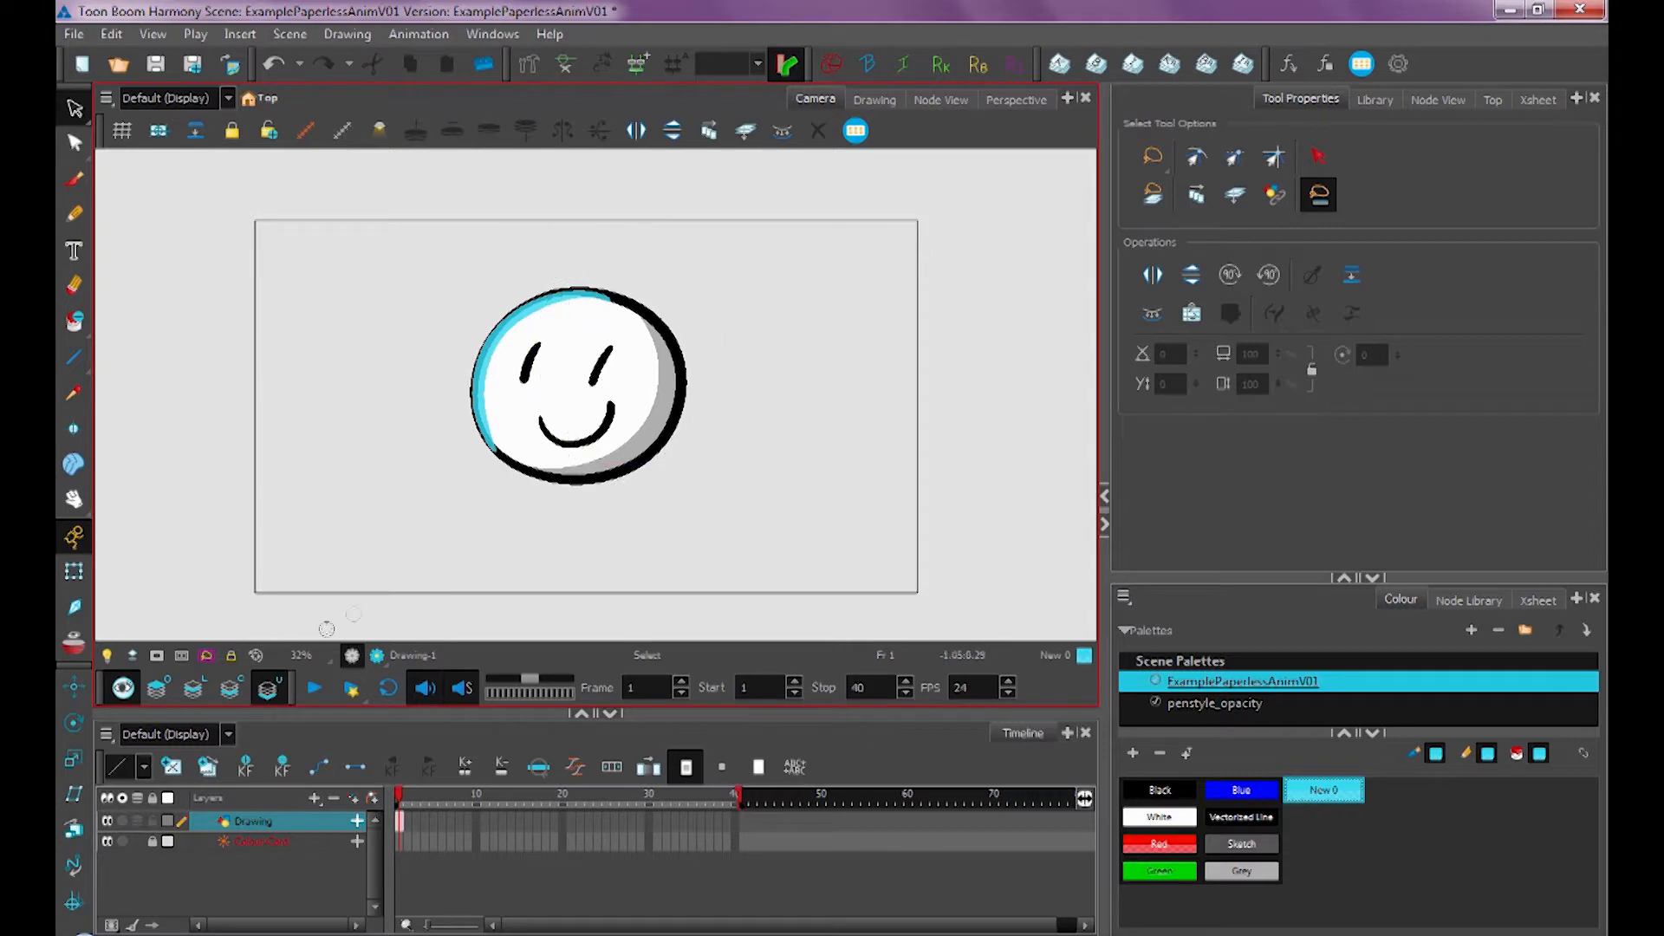
pyautogui.click(193, 687)
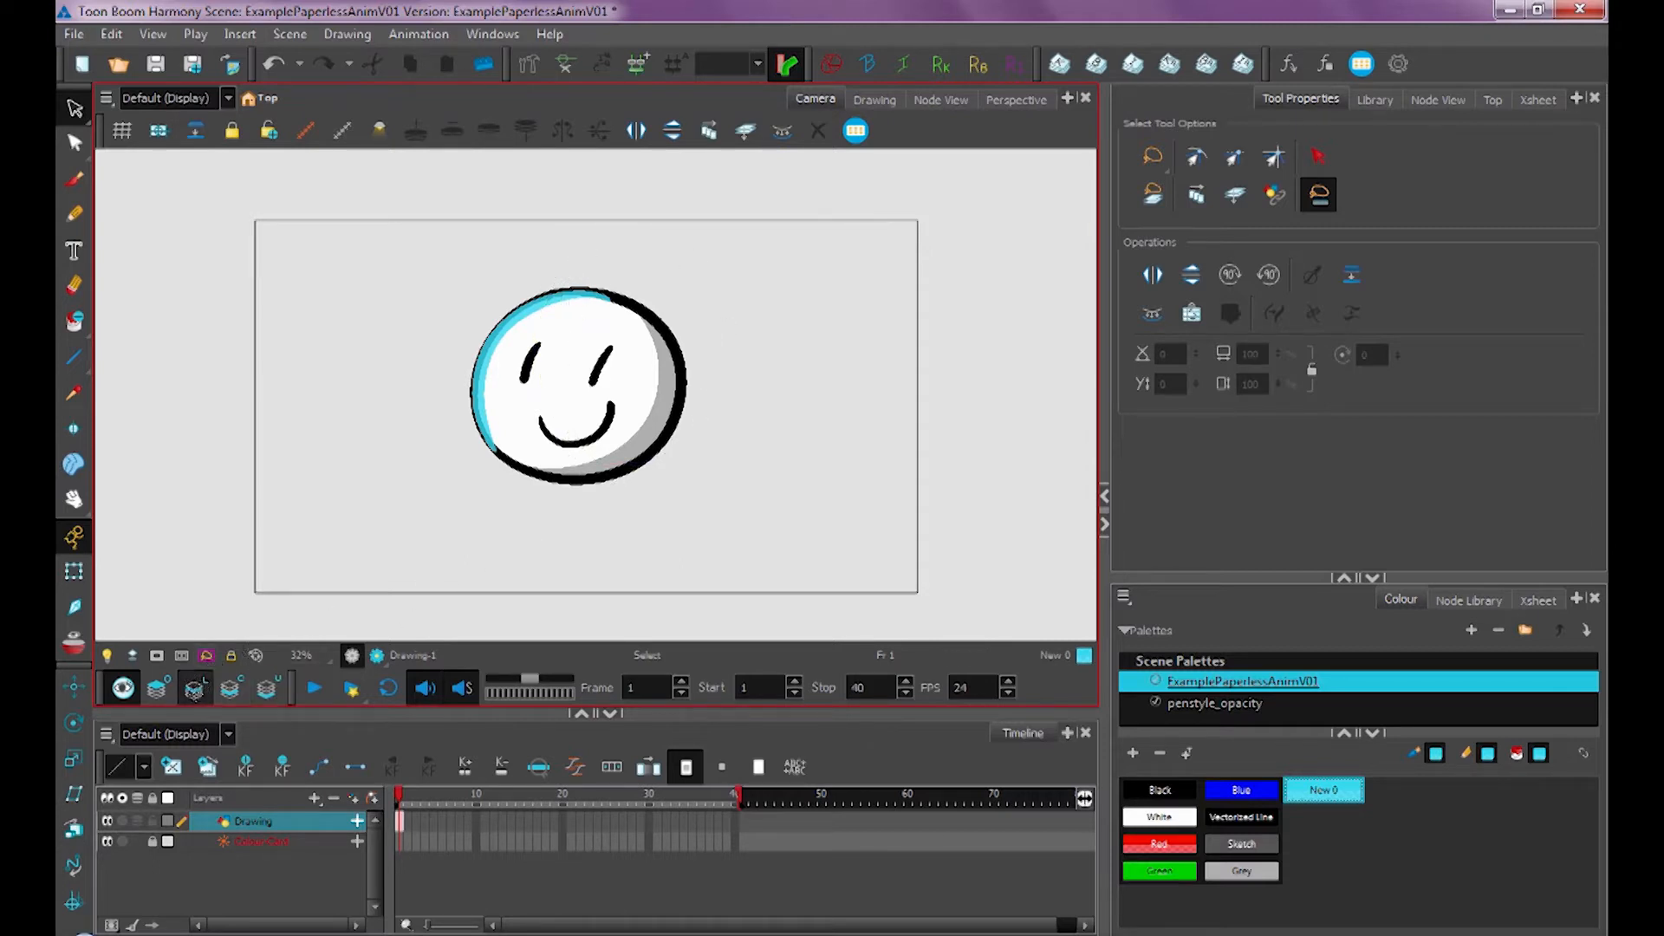
pyautogui.moveTo(527, 275)
pyautogui.mouseDown()
pyautogui.moveTo(737, 455)
pyautogui.moveTo(485, 294)
pyautogui.mouseUp()
pyautogui.moveTo(582, 364); pyautogui.dragTo(742, 318)
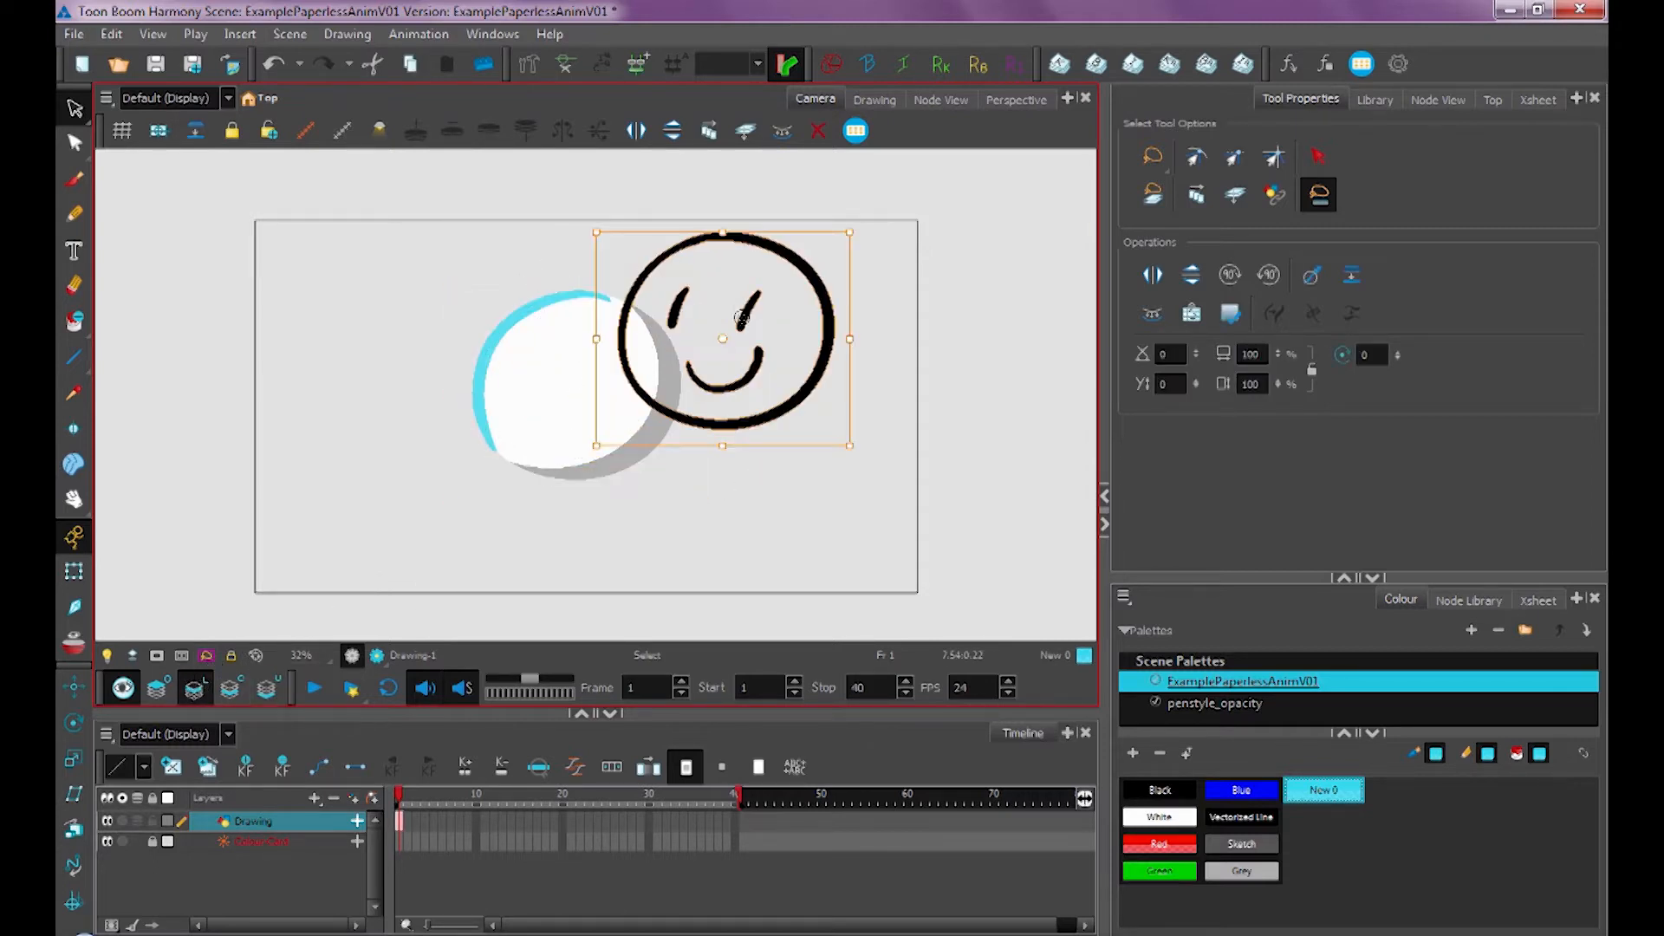
pyautogui.hotkey('ctrl', 'z')
pyautogui.moveTo(586, 360); pyautogui.dragTo(695, 332)
pyautogui.hotkey('ctrl', 'z')
pyautogui.moveTo(604, 371); pyautogui.dragTo(680, 344)
pyautogui.hotkey('ctrl', 'z')
# Enable Apply to Line and Colour Art, then select the whole face with its strokes and move it
pyautogui.click(743, 408)
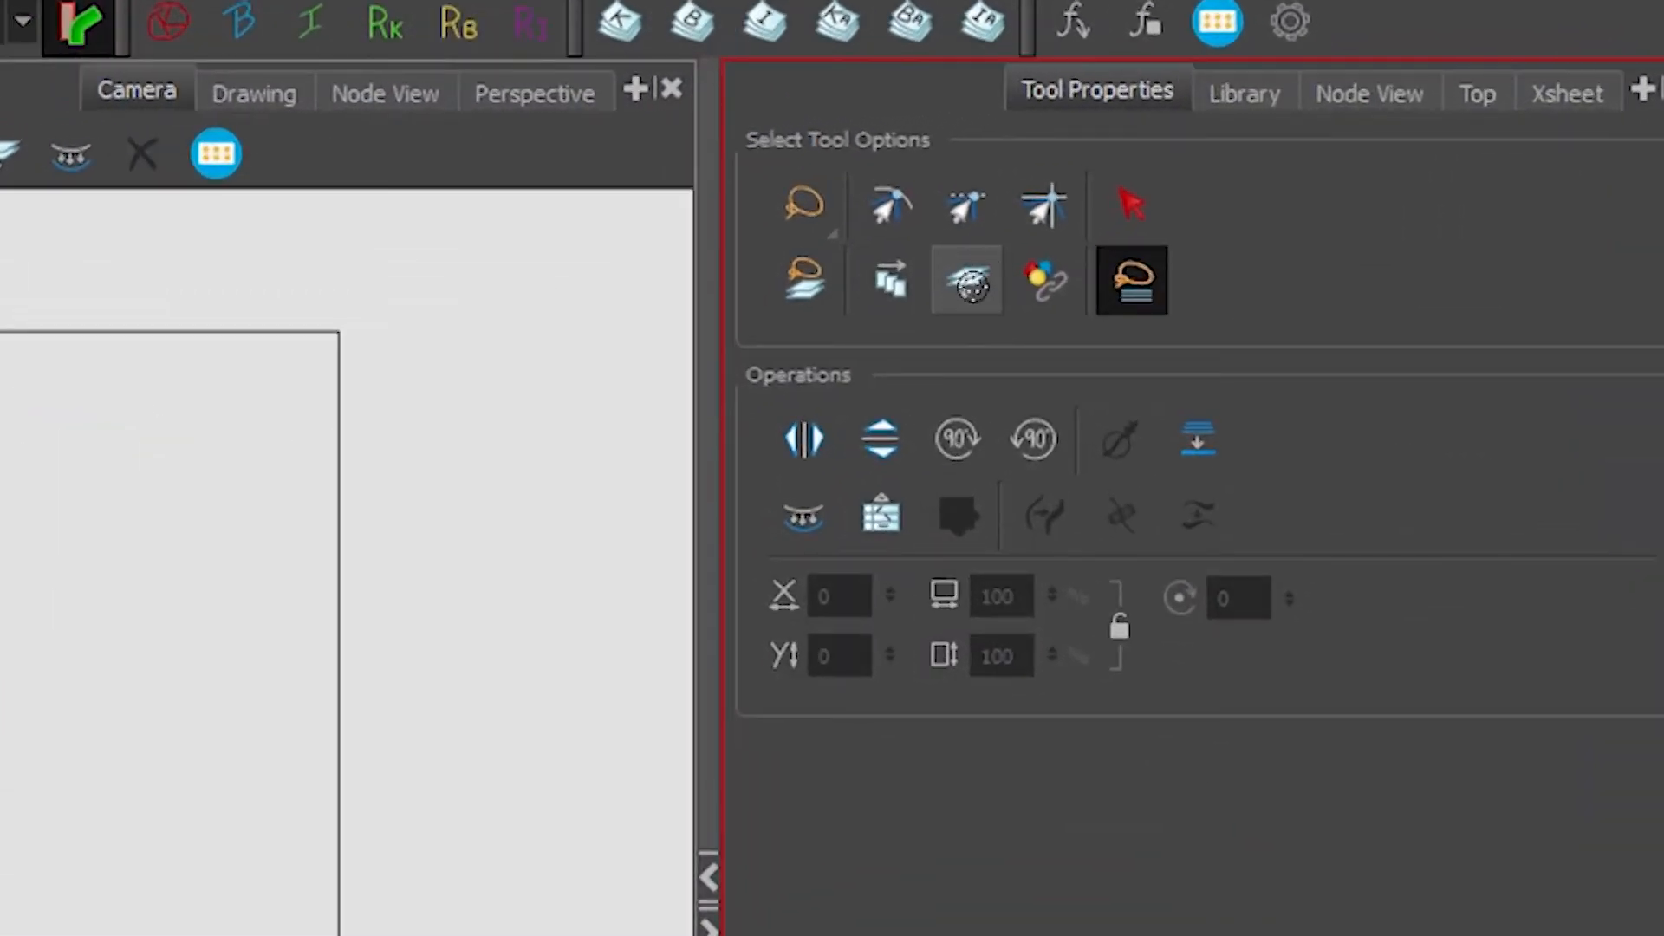
pyautogui.click(964, 279)
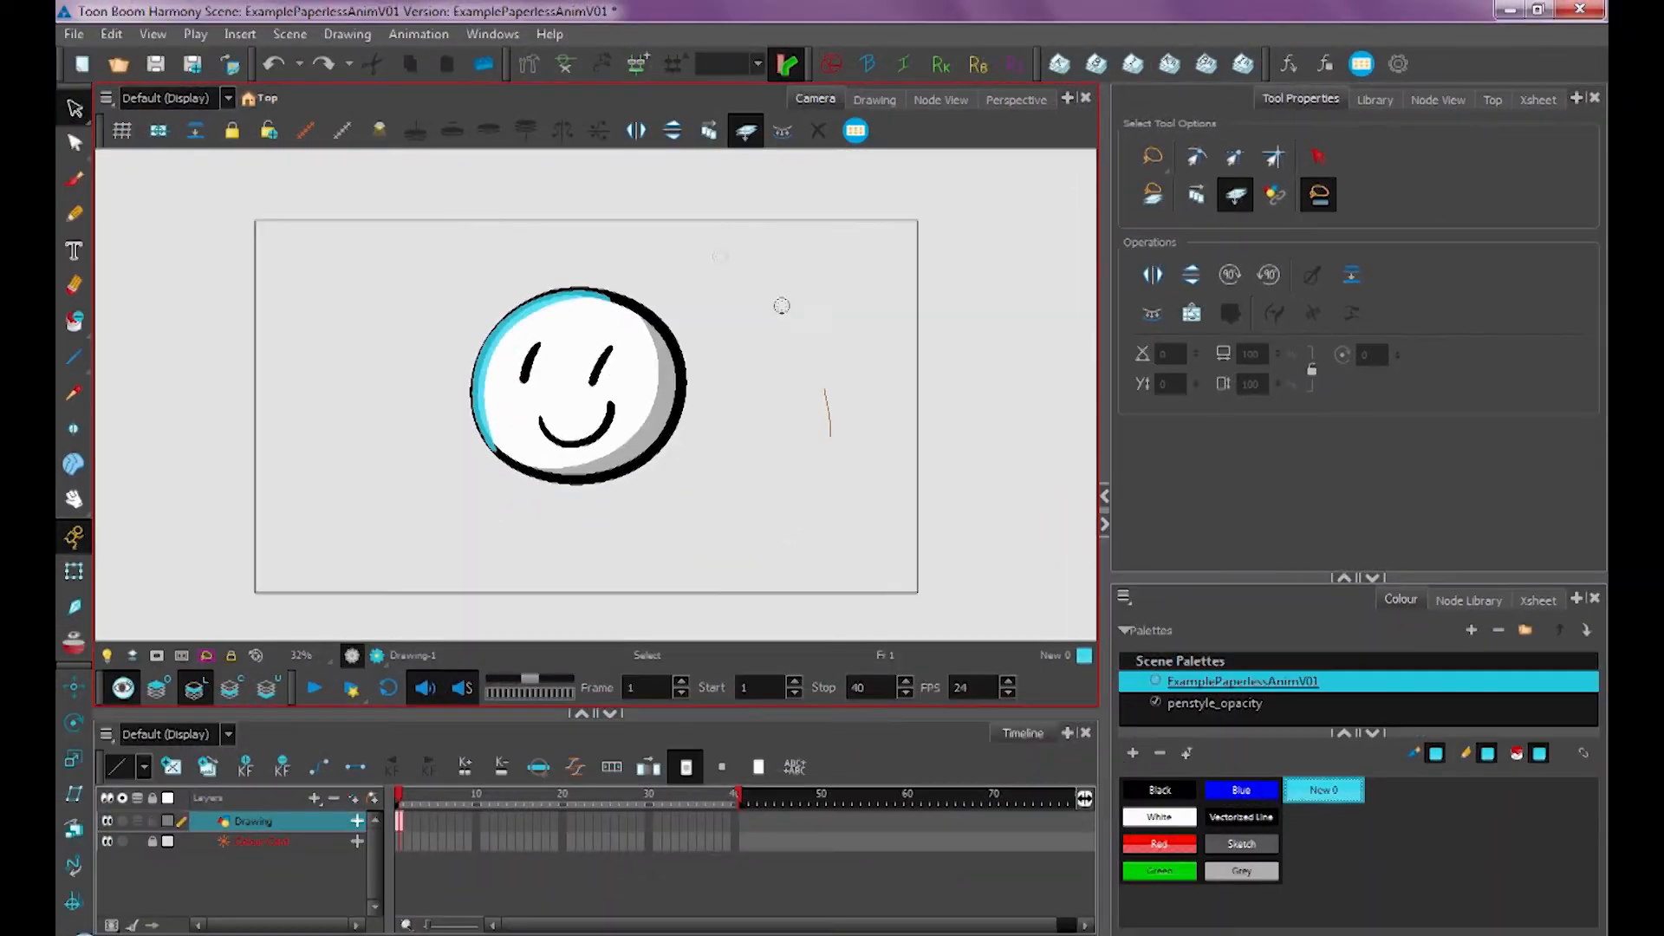
pyautogui.moveTo(782, 305)
pyautogui.mouseDown()
pyautogui.moveTo(398, 520)
pyautogui.moveTo(791, 377)
pyautogui.moveTo(699, 382)
pyautogui.mouseUp()
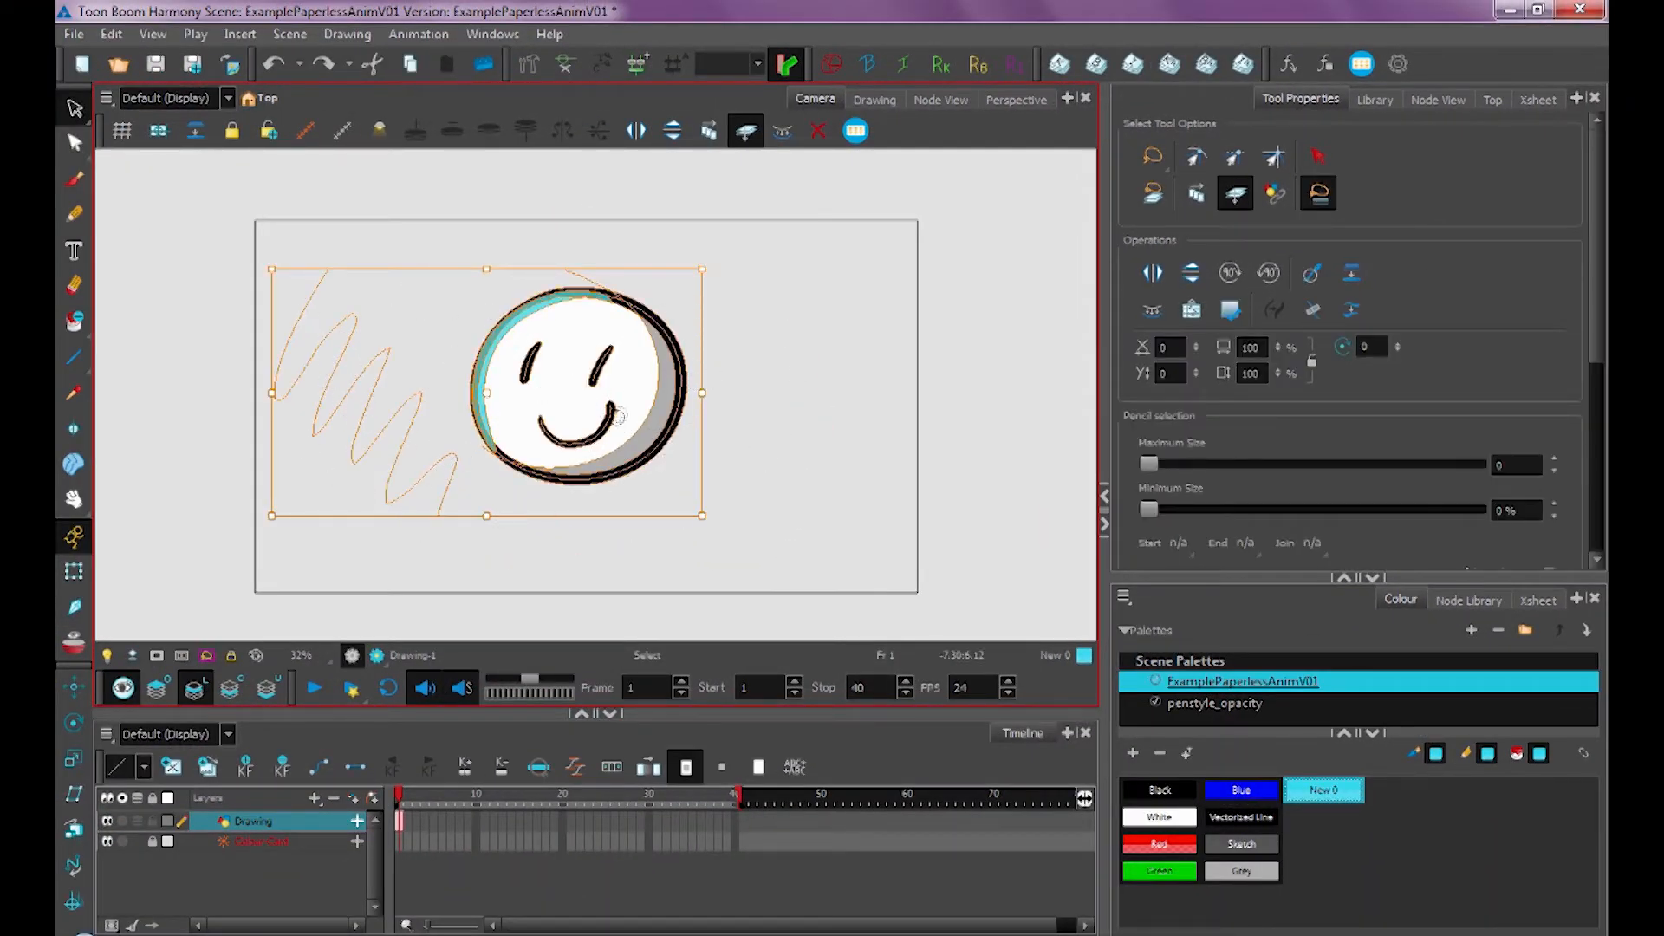
pyautogui.moveTo(630, 418)
pyautogui.mouseDown()
pyautogui.moveTo(754, 388)
pyautogui.moveTo(757, 364)
pyautogui.moveTo(704, 440)
pyautogui.mouseUp()
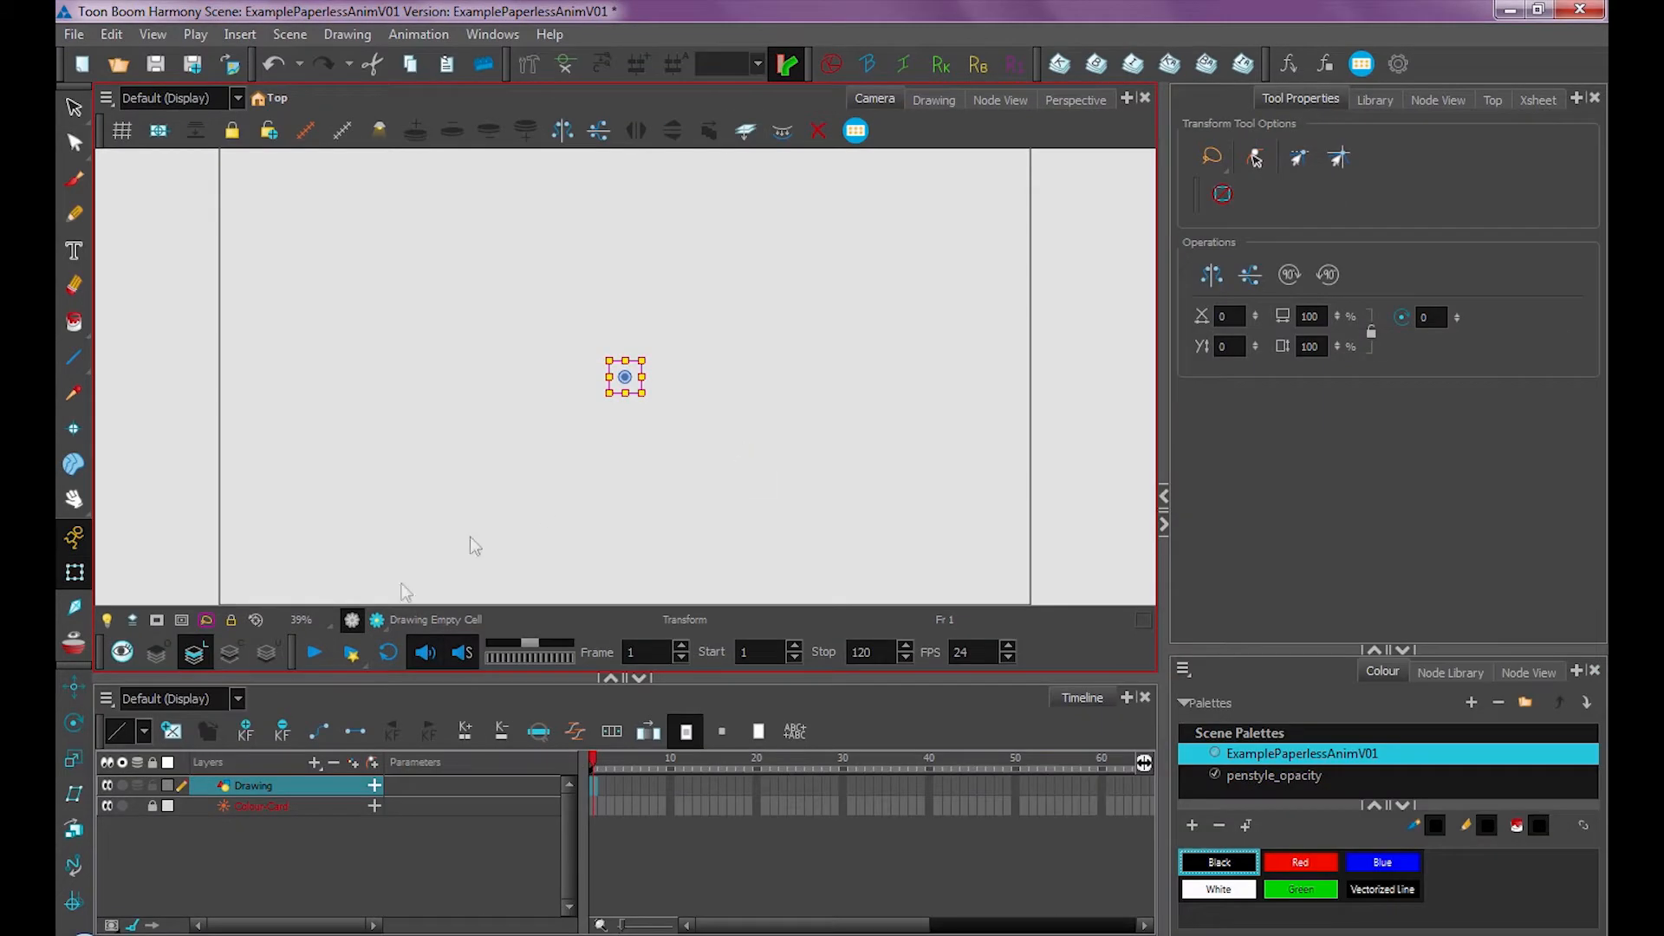
# Rename the Drawing layer as THUMBS
pyautogui.click(264, 791)
pyautogui.doubleClick(263, 788)
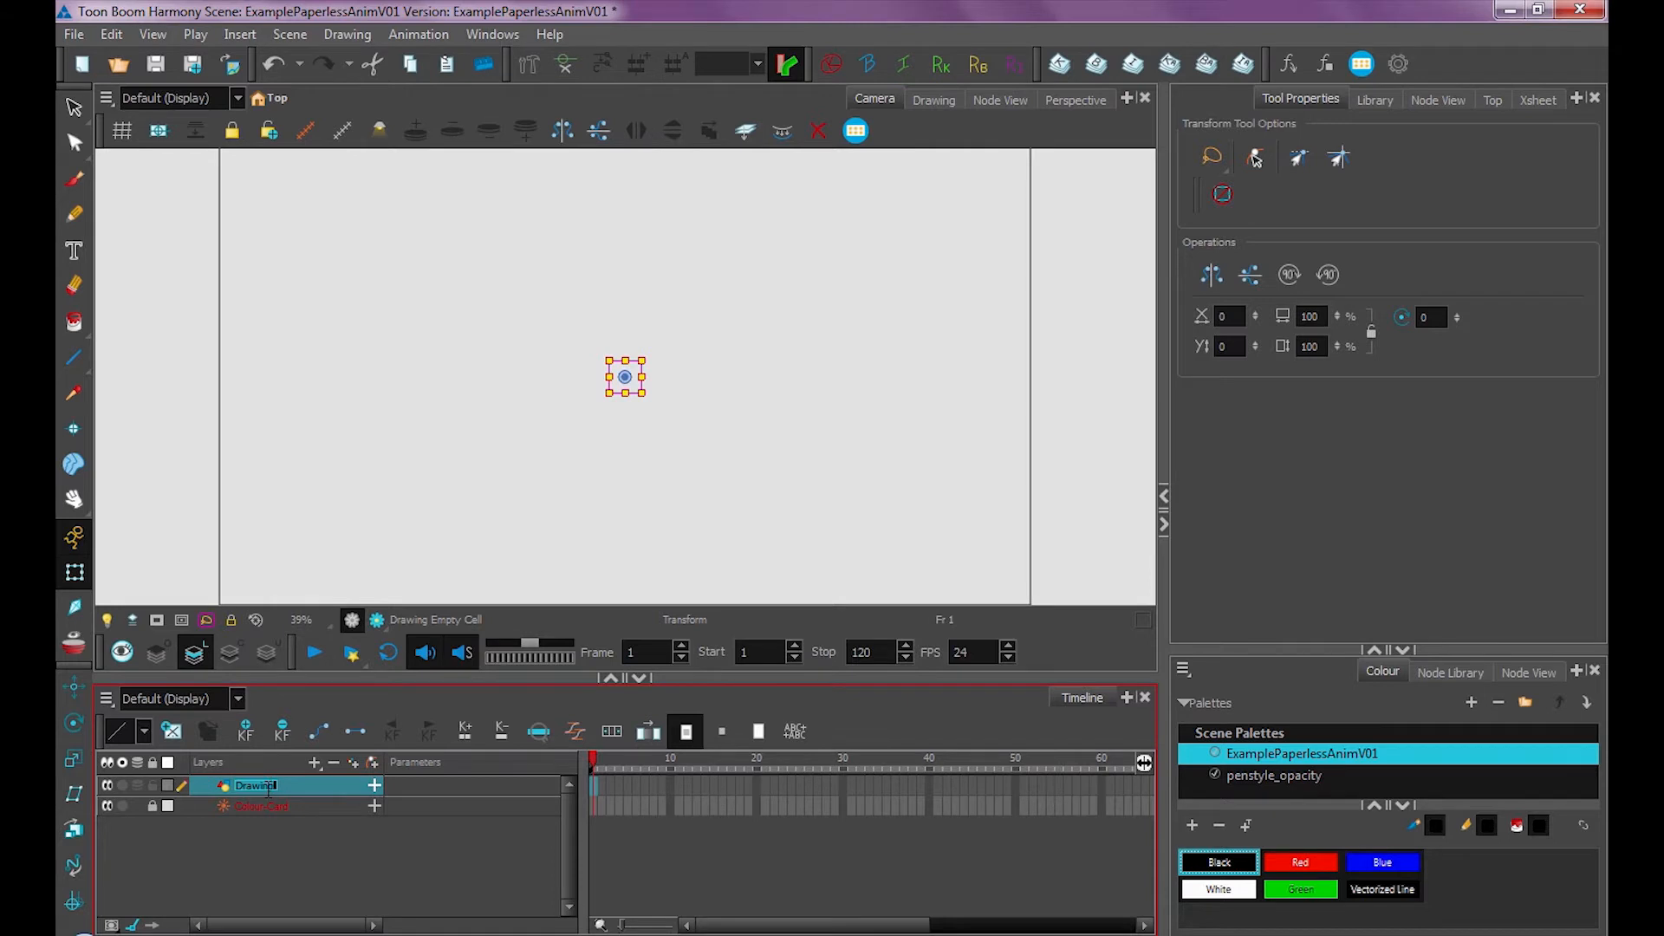
pyautogui.write('THUMBS')
pyautogui.press('Return')
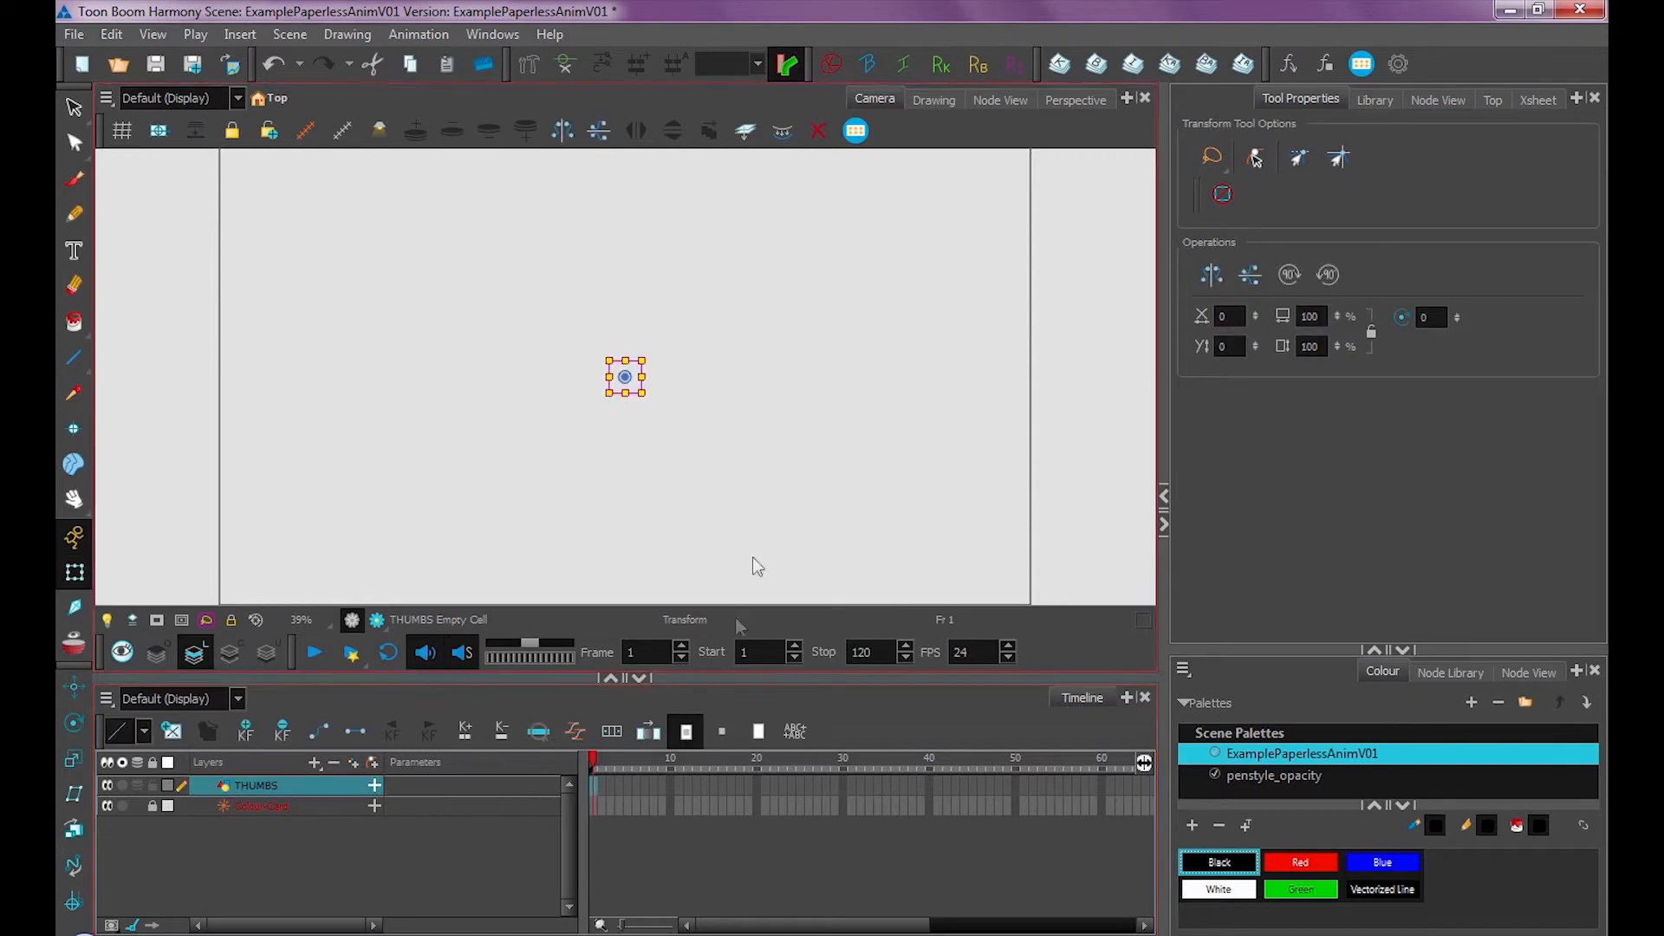
pyautogui.scroll(-5, 721, 400)
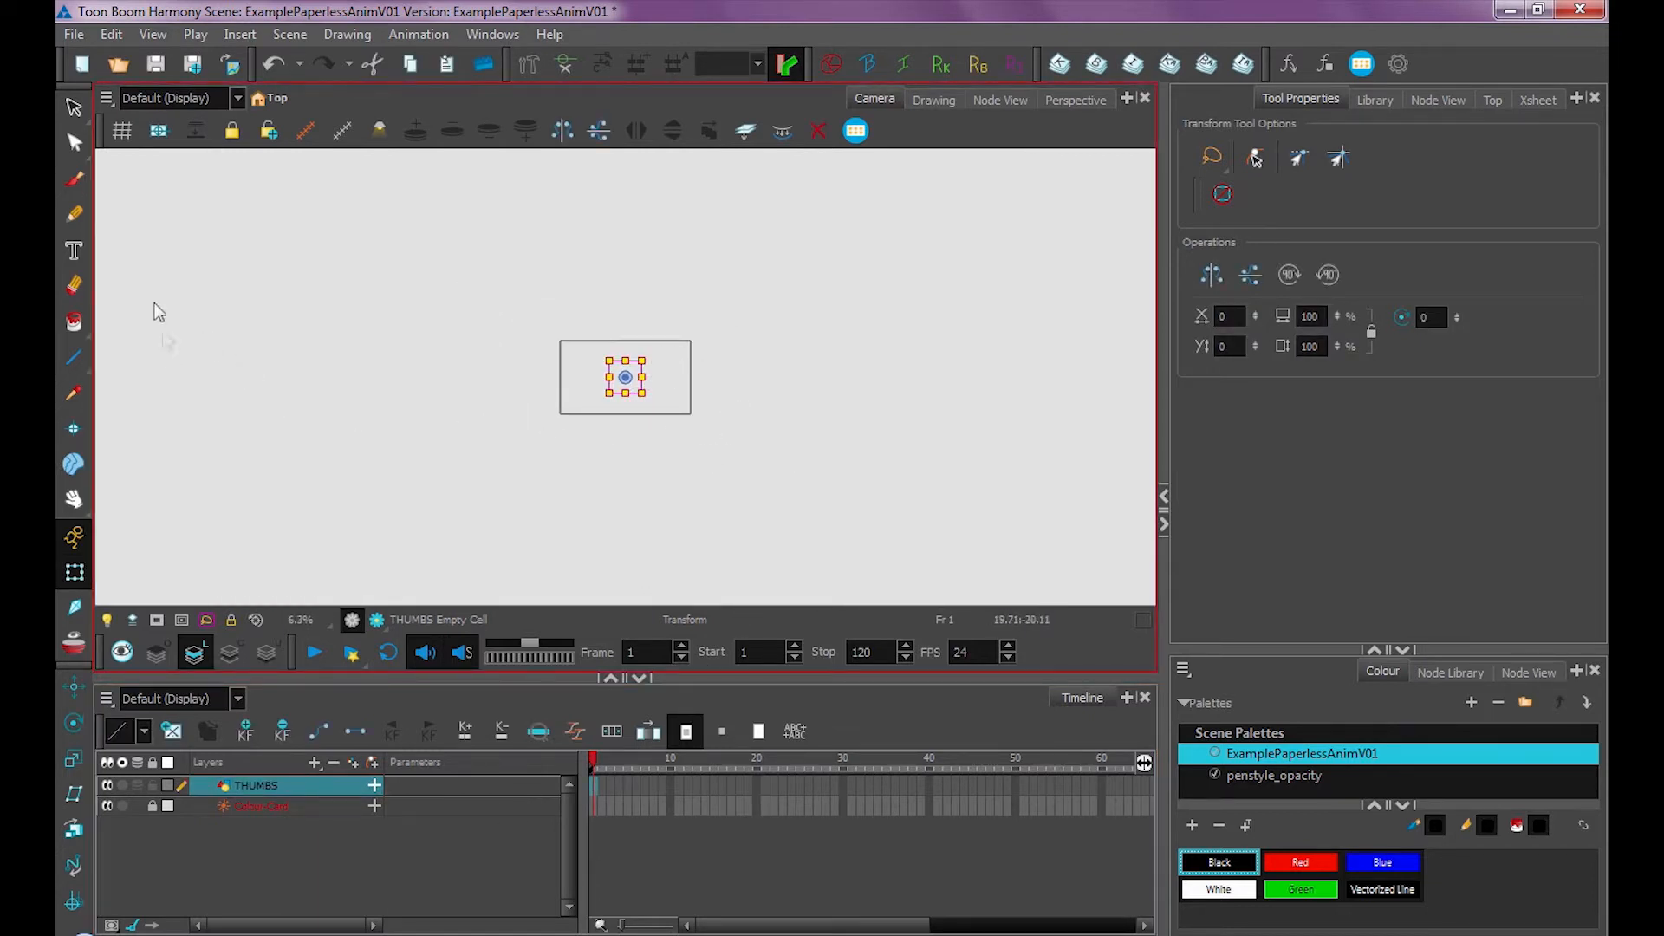
# Switch to the Brush and add a new colour swatch to the palette named Sketch
pyautogui.hotkey('alt', 'b')
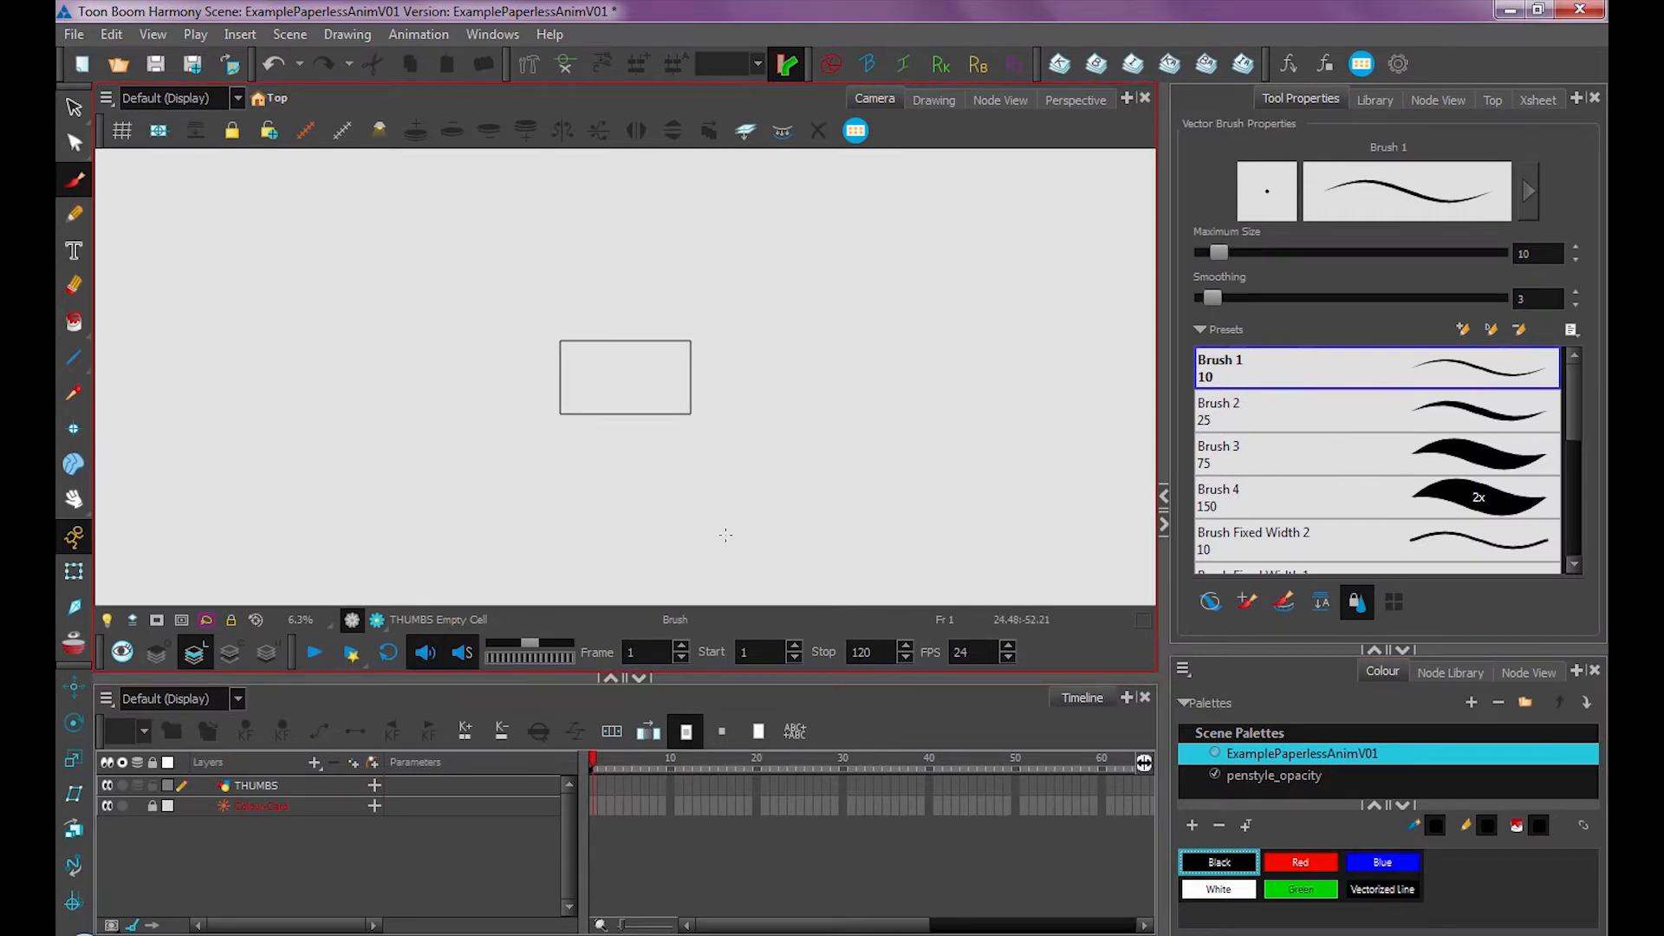
pyautogui.click(1193, 824)
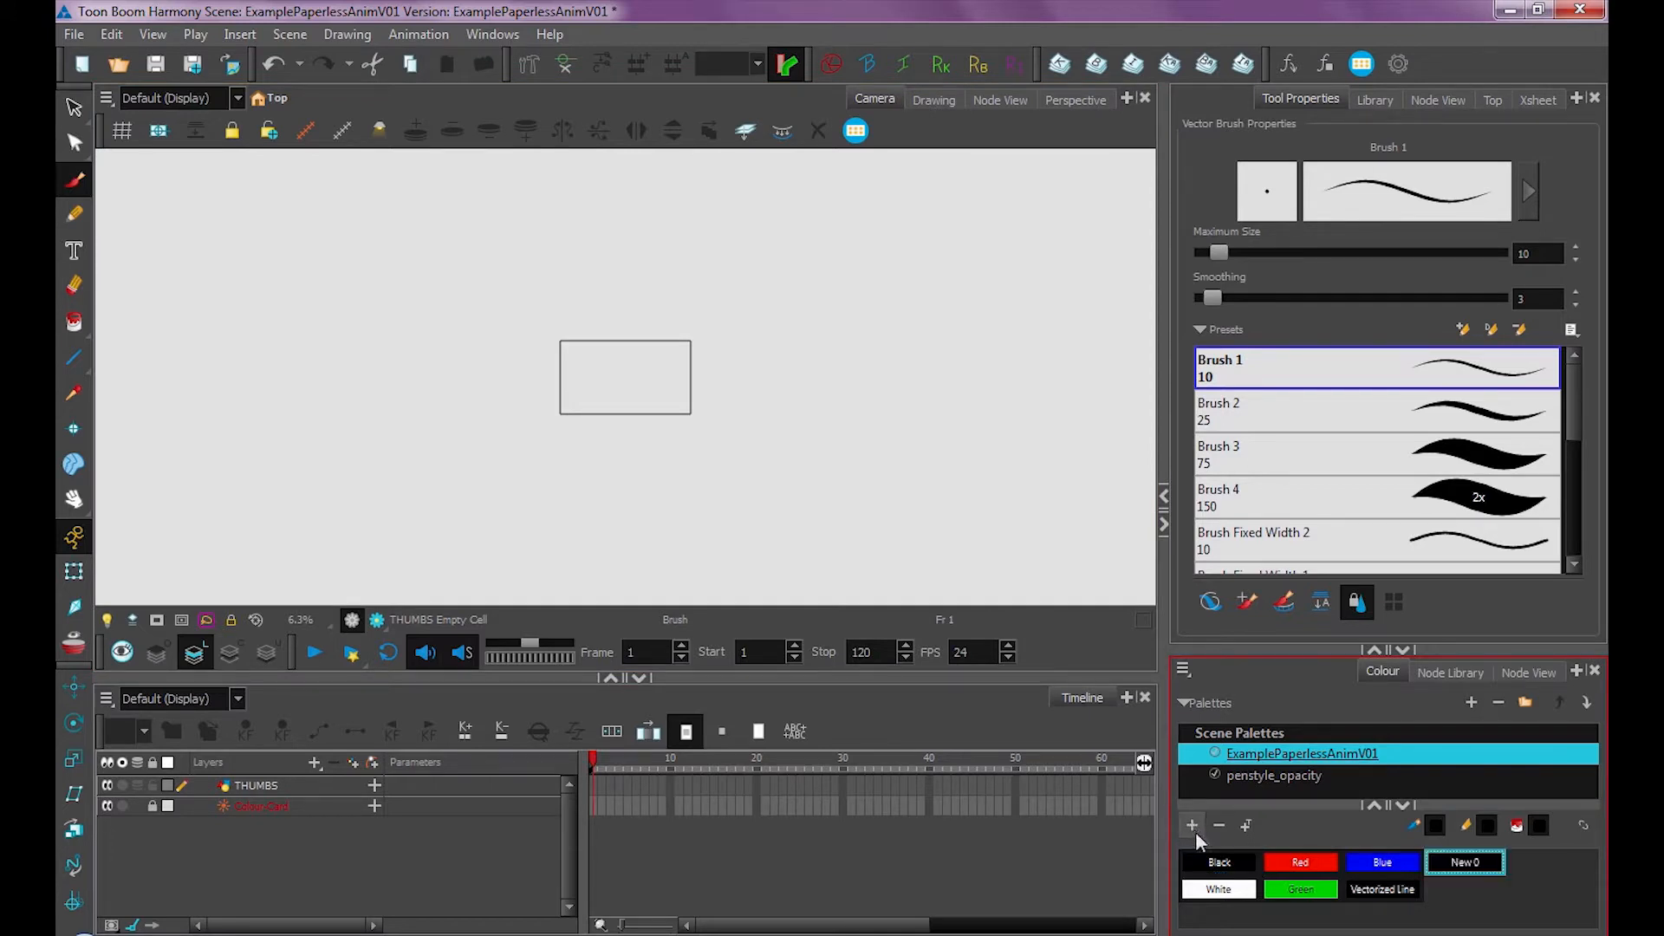
pyautogui.doubleClick(1460, 867)
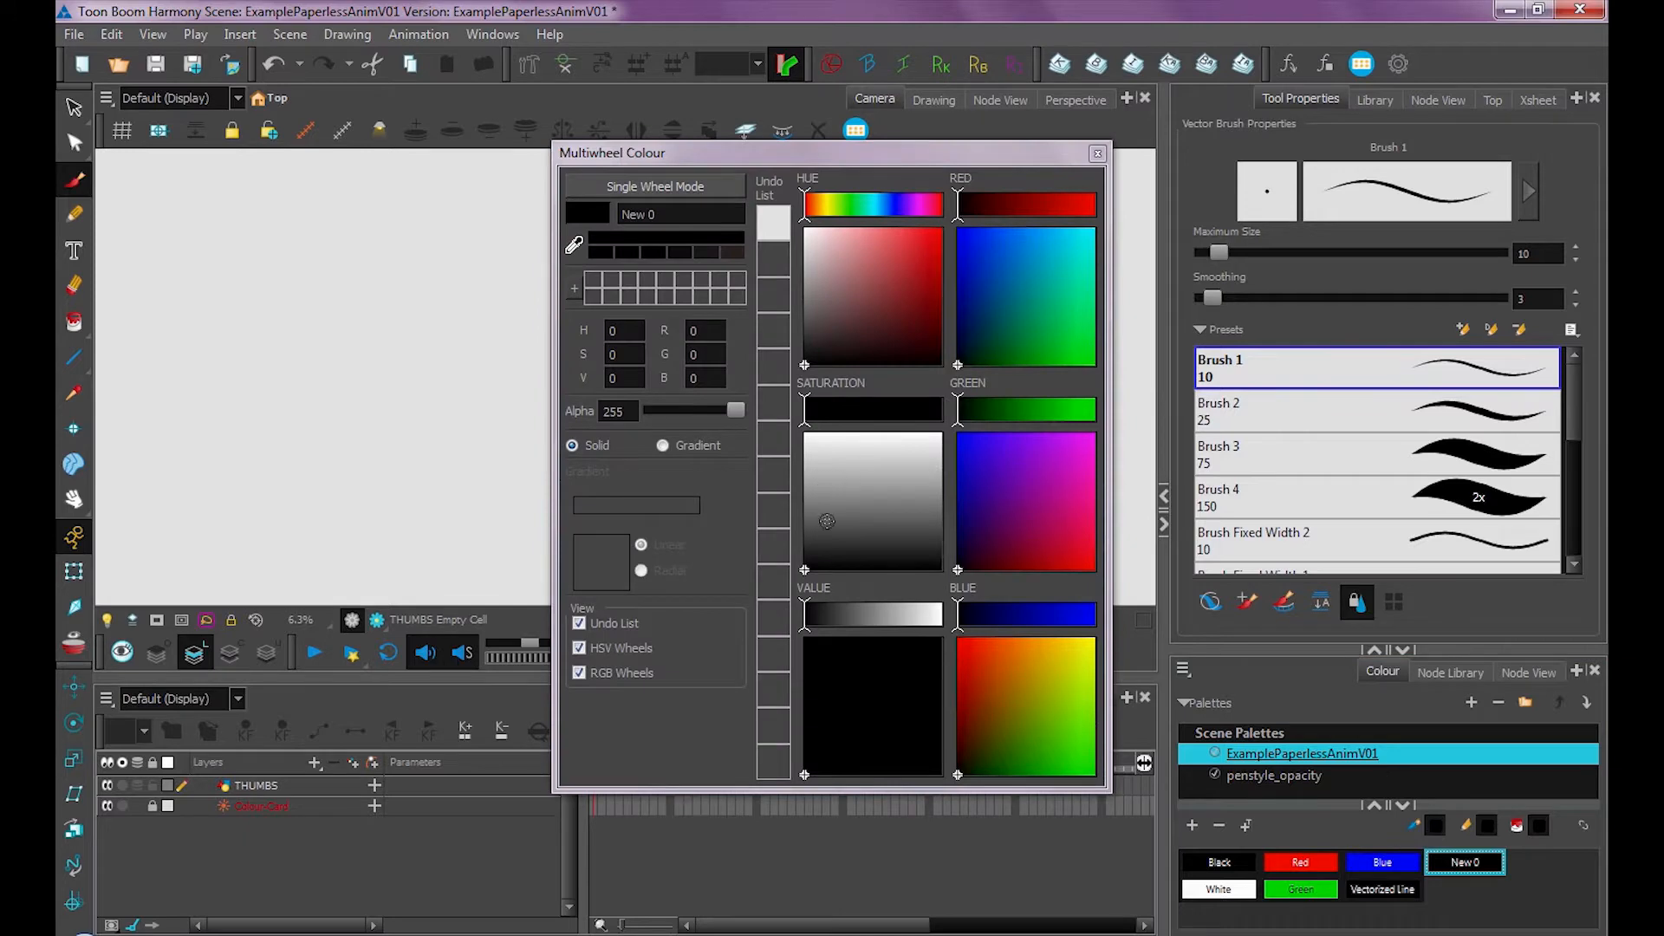
pyautogui.moveTo(826, 521); pyautogui.dragTo(805, 521)
pyautogui.doubleClick(680, 214)
pyautogui.write('Sk')
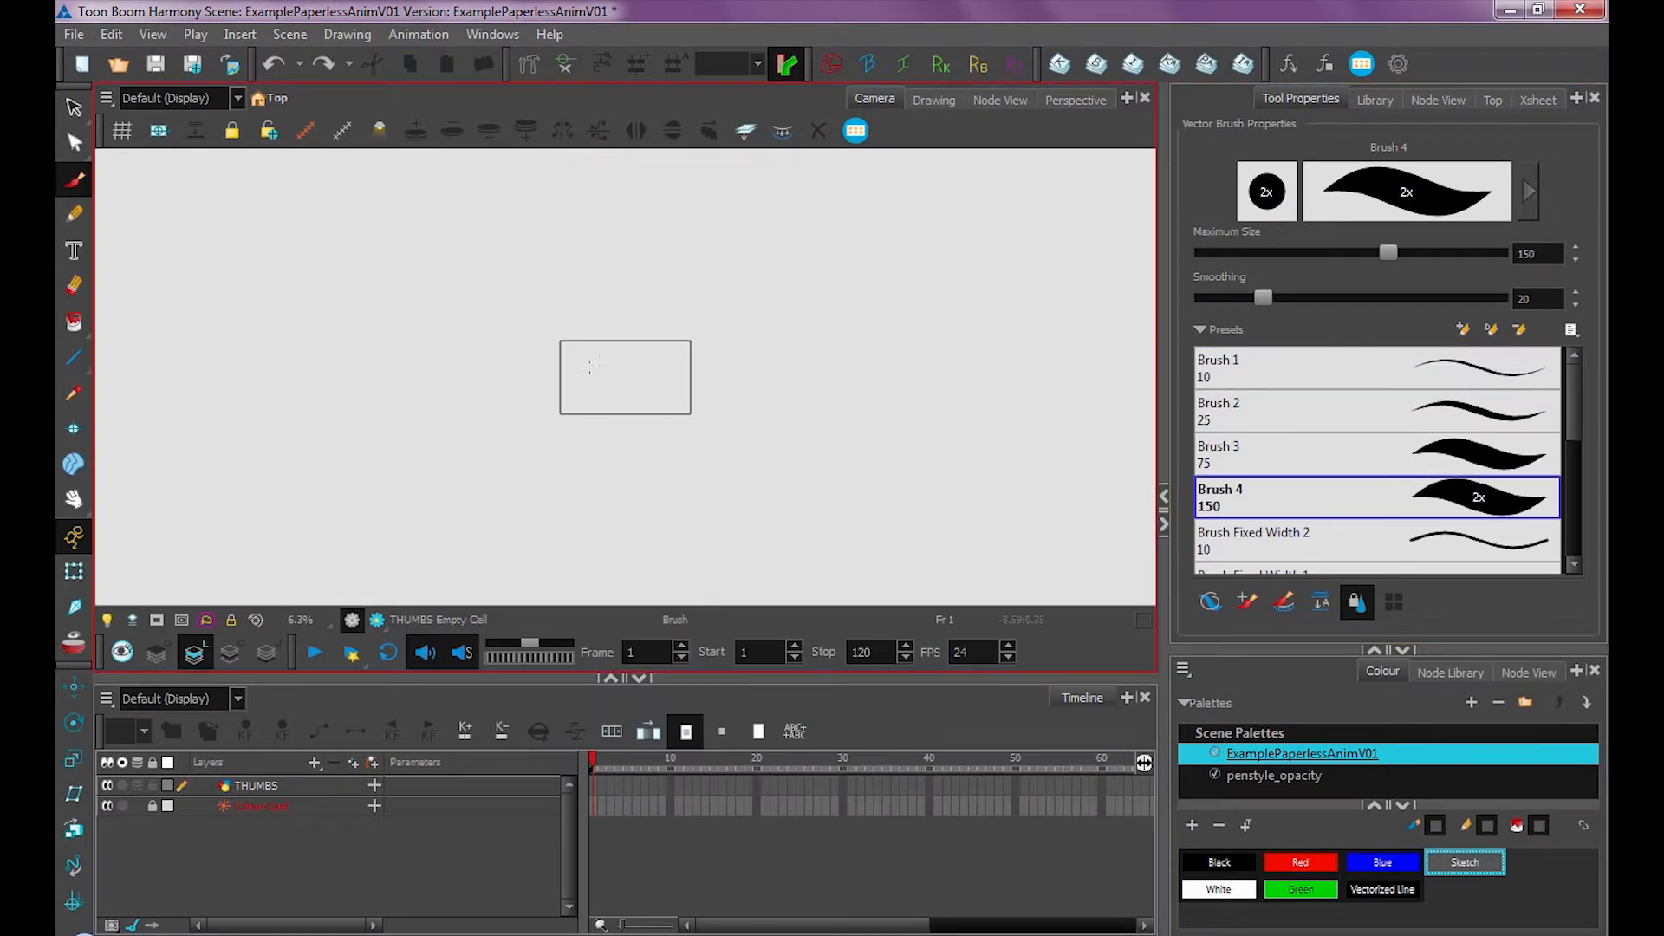
# Sketch a character pose on frame 1 and a different pose on frame 2 of the THUMBS layer
pyautogui.moveTo(604, 357)
pyautogui.mouseDown()
pyautogui.moveTo(649, 352)
pyautogui.moveTo(599, 344)
pyautogui.moveTo(626, 352)
pyautogui.moveTo(619, 402)
pyautogui.moveTo(636, 401)
pyautogui.moveTo(610, 373)
pyautogui.mouseUp()
pyautogui.moveTo(622, 364); pyautogui.dragTo(620, 374)
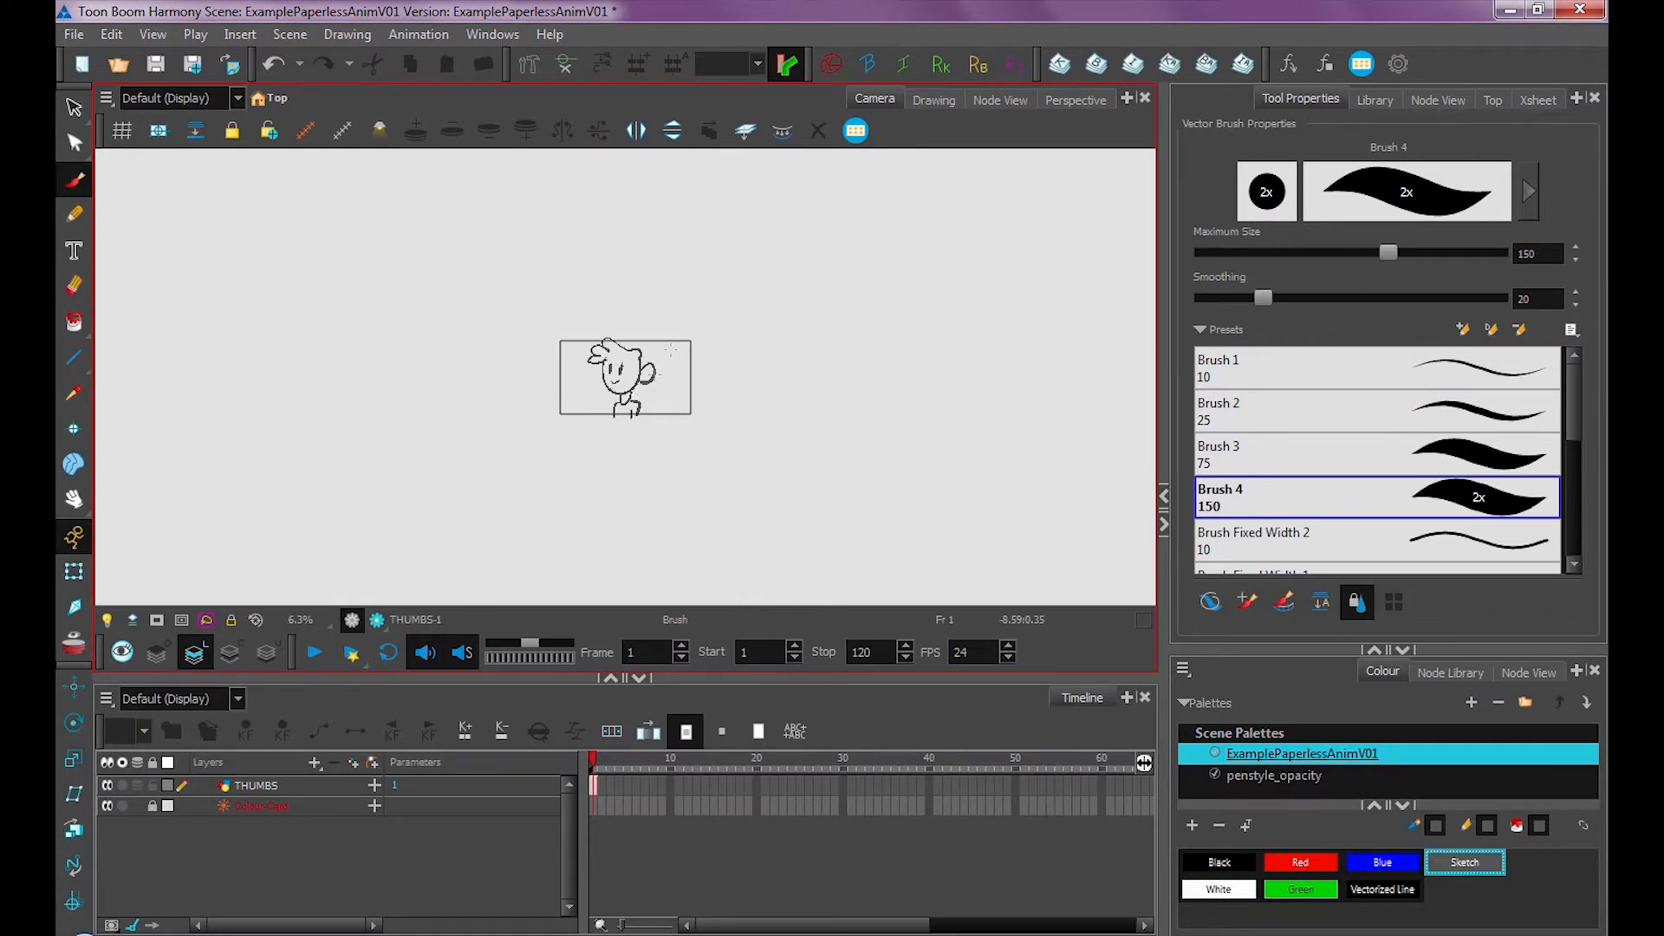
pyautogui.press('.')
pyautogui.moveTo(604, 374)
pyautogui.mouseDown()
pyautogui.moveTo(650, 363)
pyautogui.moveTo(631, 371)
pyautogui.mouseUp()
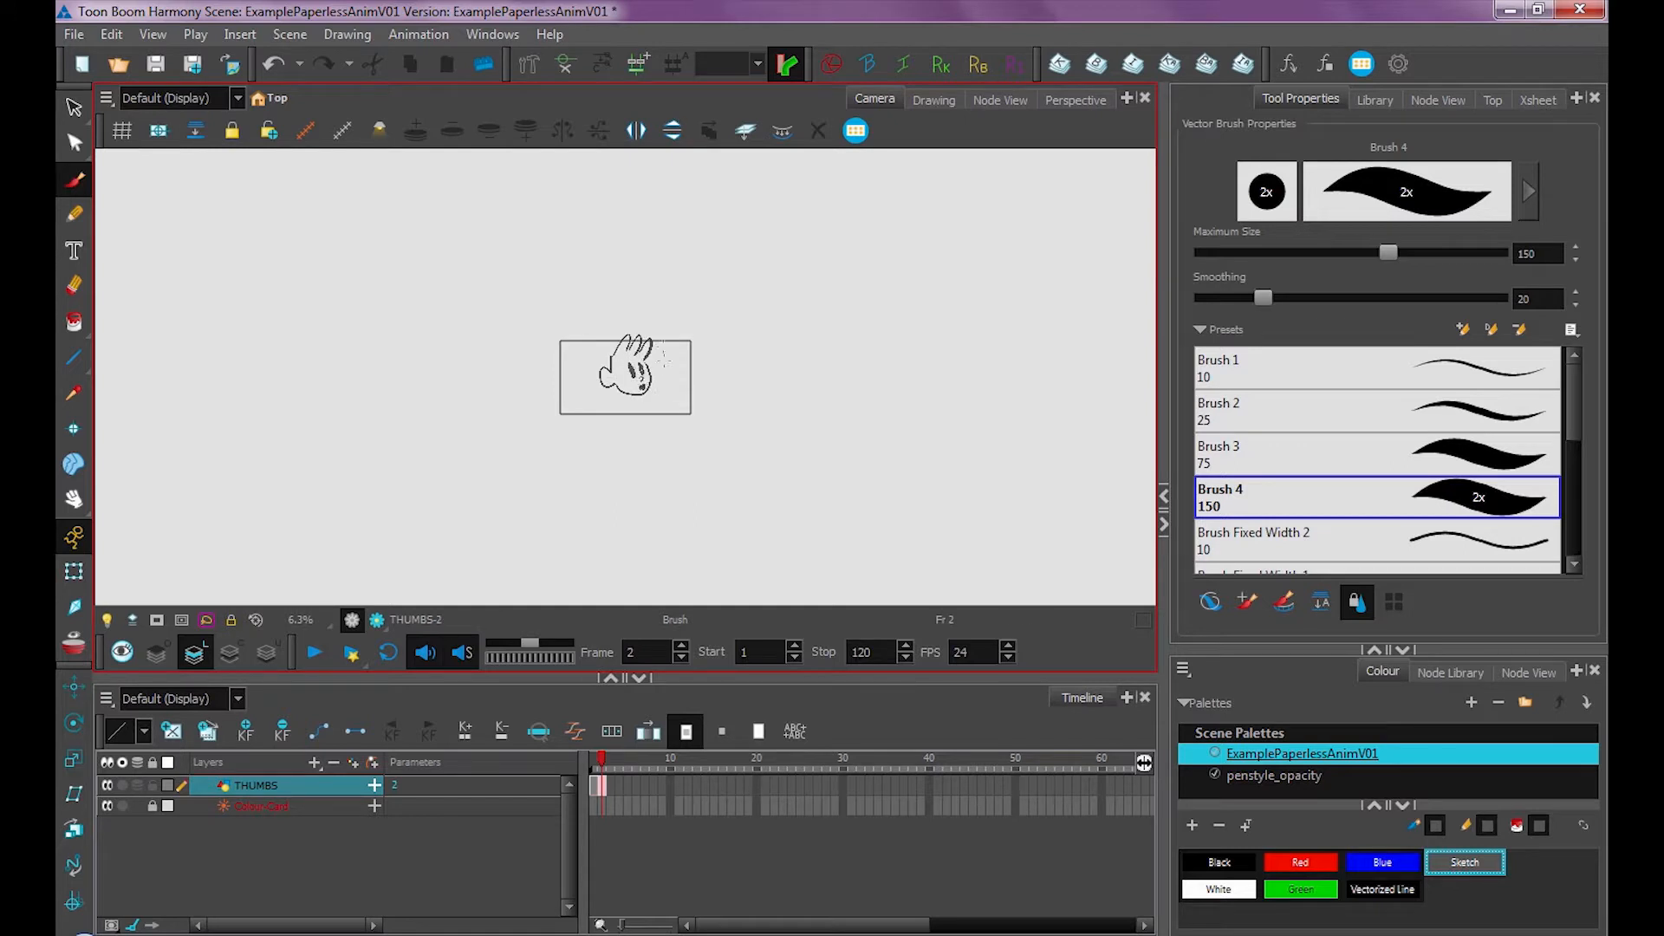
pyautogui.hotkey('ctrl', 'z')
pyautogui.moveTo(639, 389); pyautogui.dragTo(635, 419)
# Flip back and forth between frames 1 and 2 to compare the two poses
pyautogui.press(',')
pyautogui.press('.')
pyautogui.press(',')
pyautogui.press('.')
pyautogui.press(',')
pyautogui.press('.')
pyautogui.press(',')
pyautogui.press('.')
pyautogui.press(',')
pyautogui.press('.')
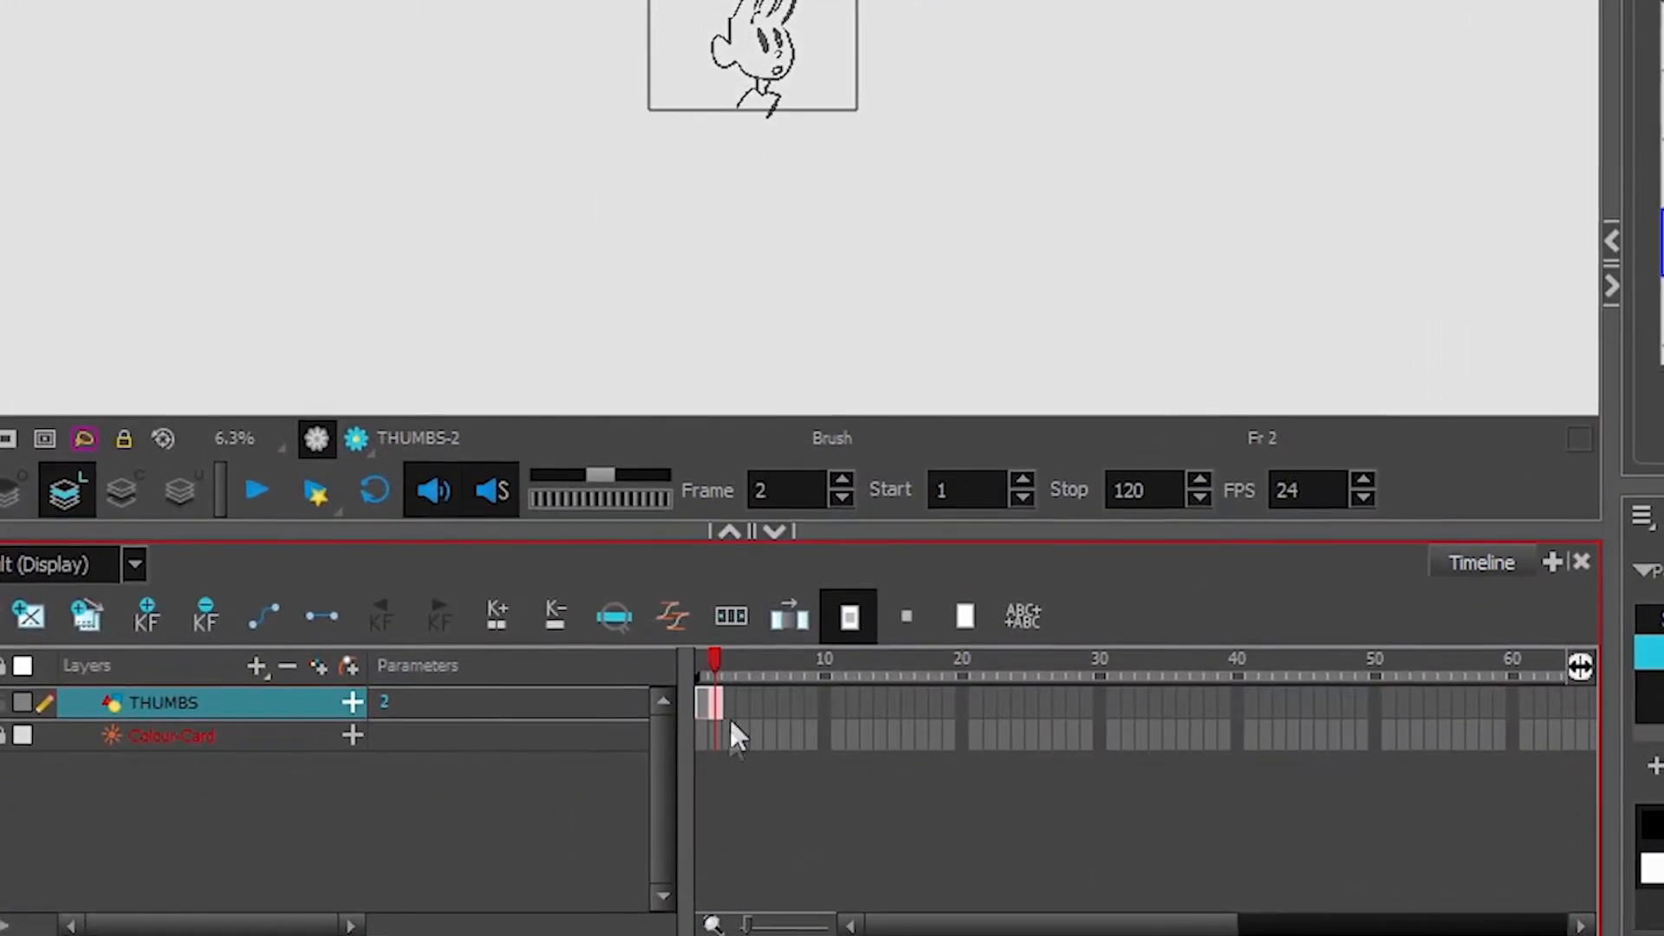
pyautogui.press(',')
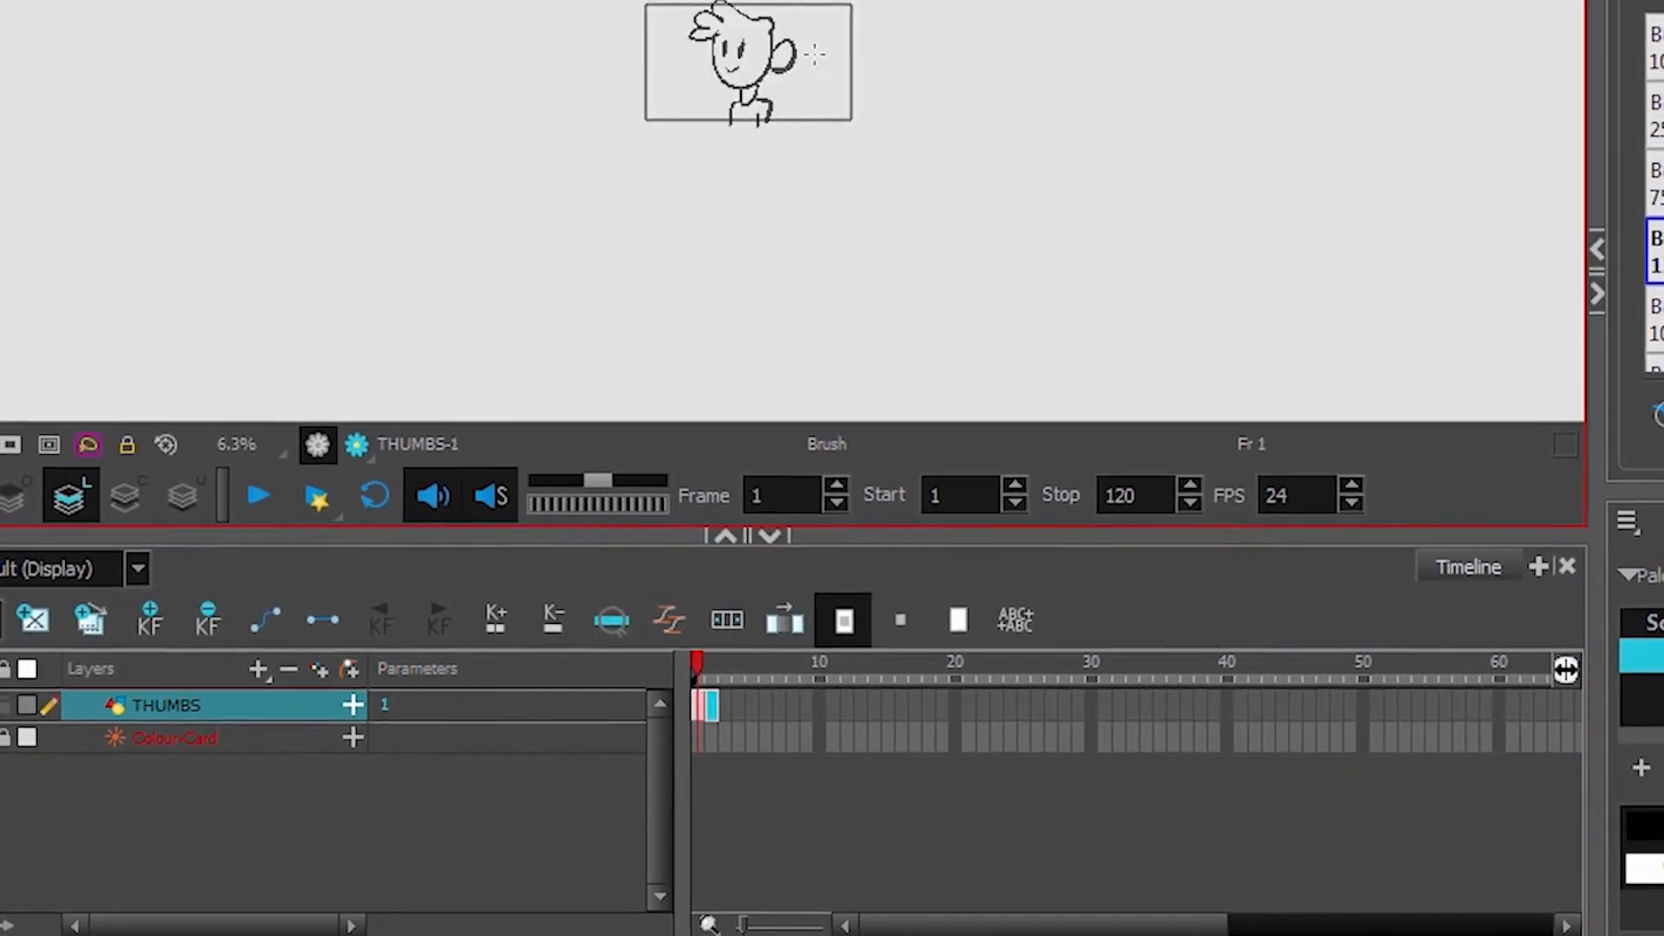
# Select the frame 2 cell and delete its drawing
pyautogui.click(714, 706)
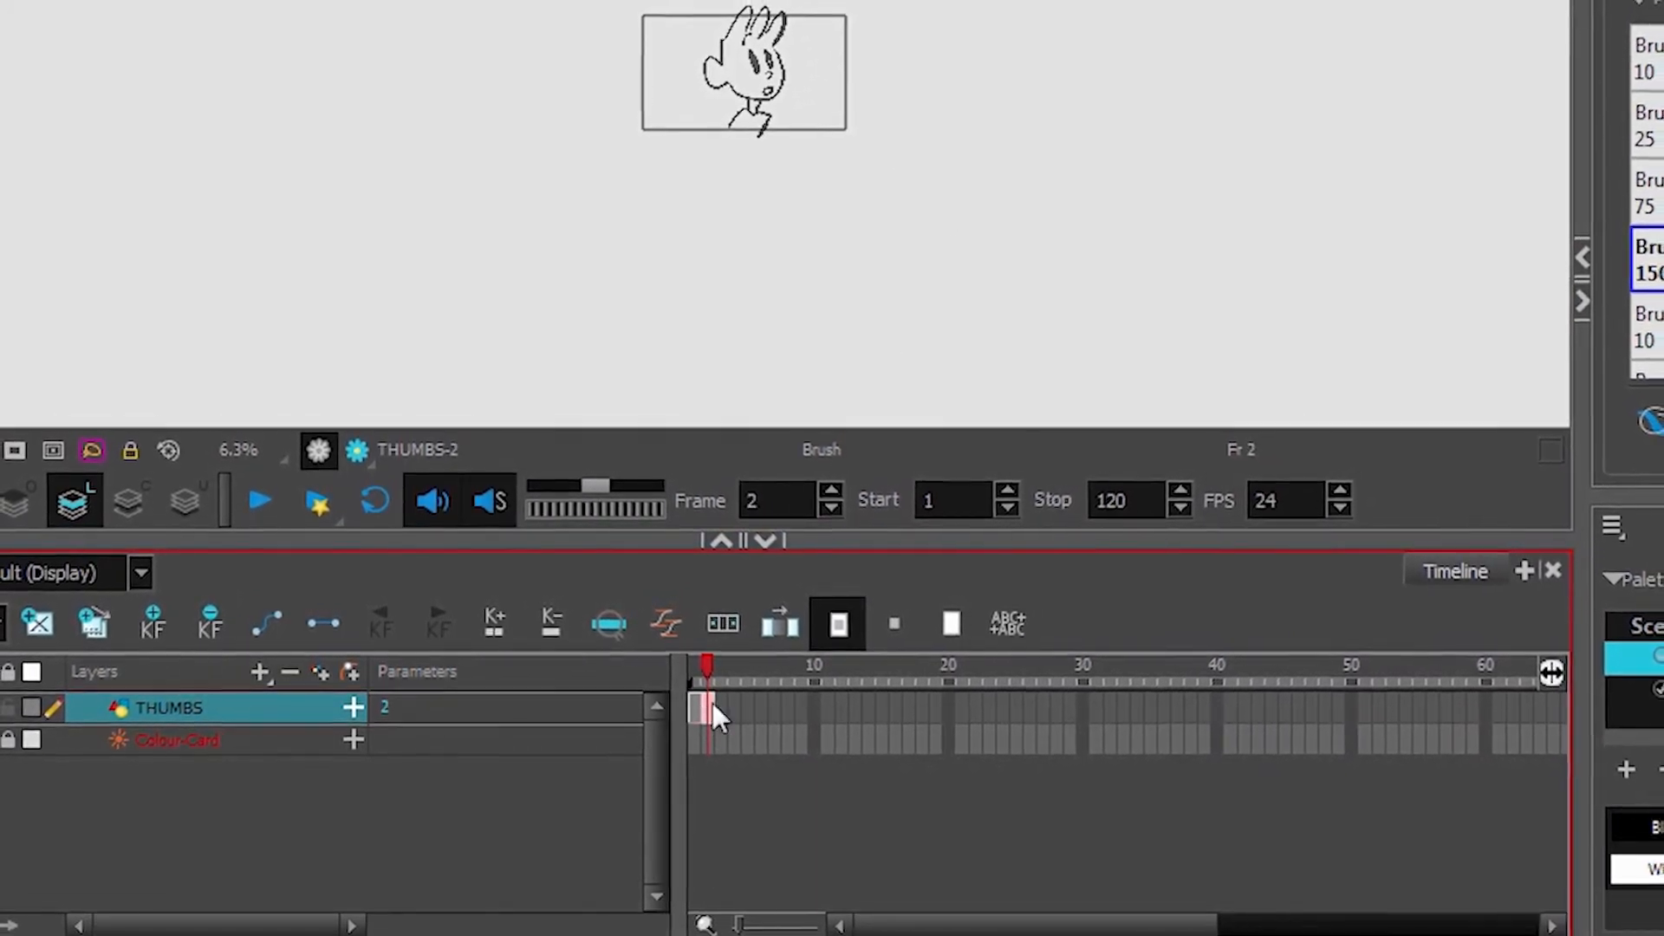
pyautogui.click(721, 709)
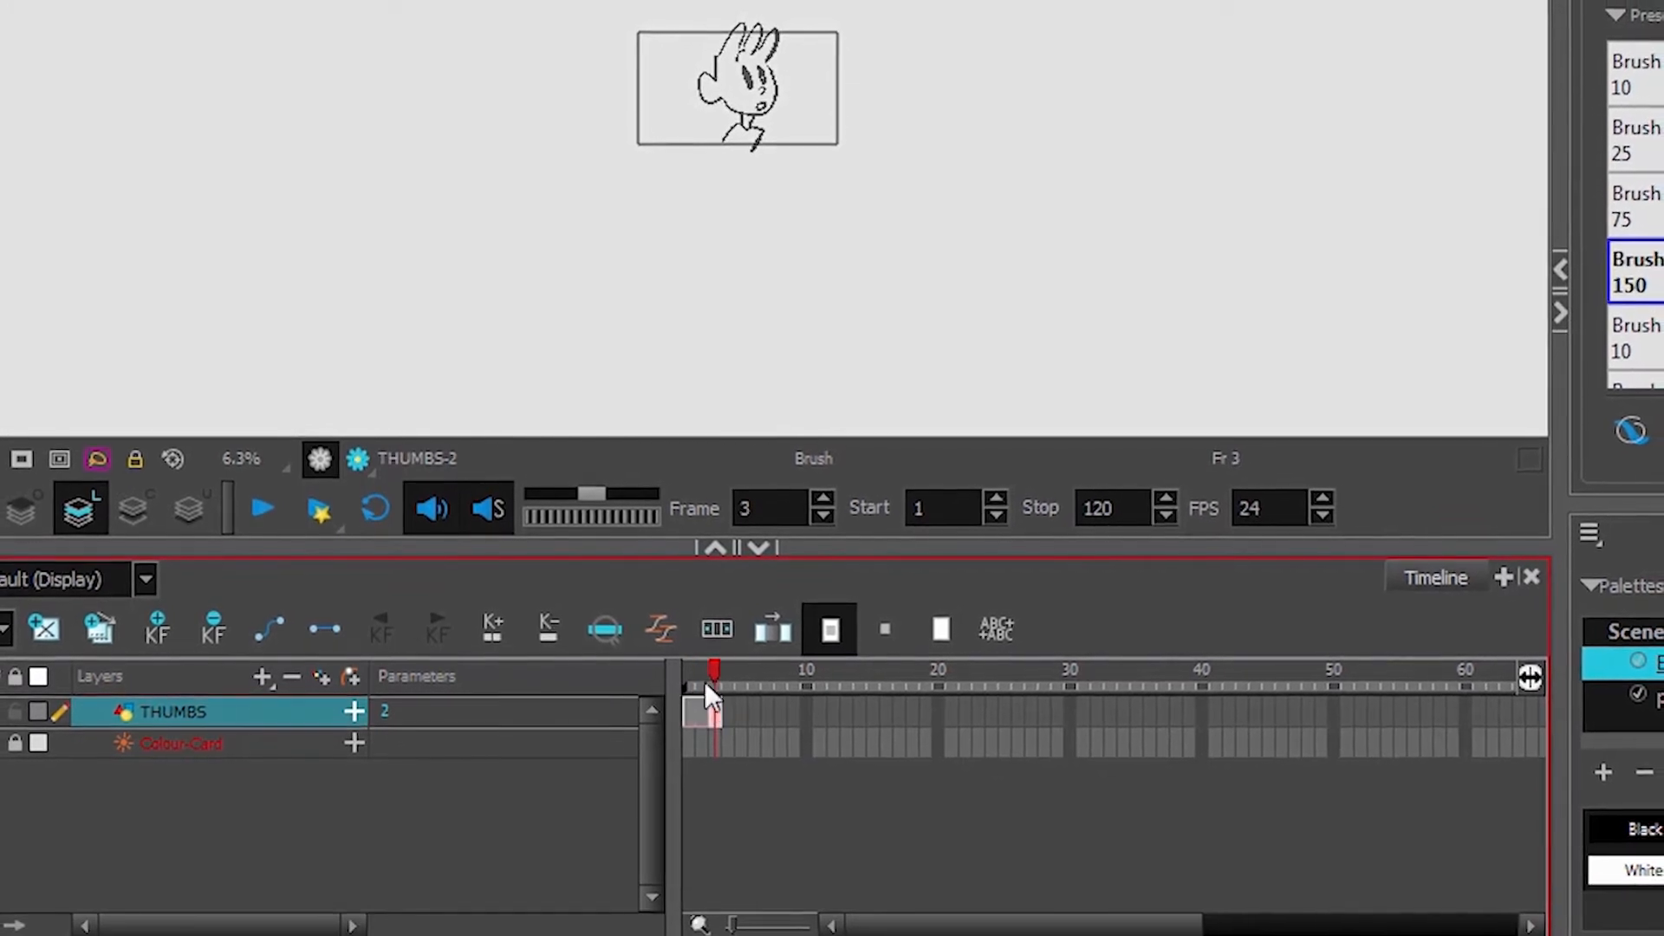
pyautogui.click(685, 717)
pyautogui.click(700, 717)
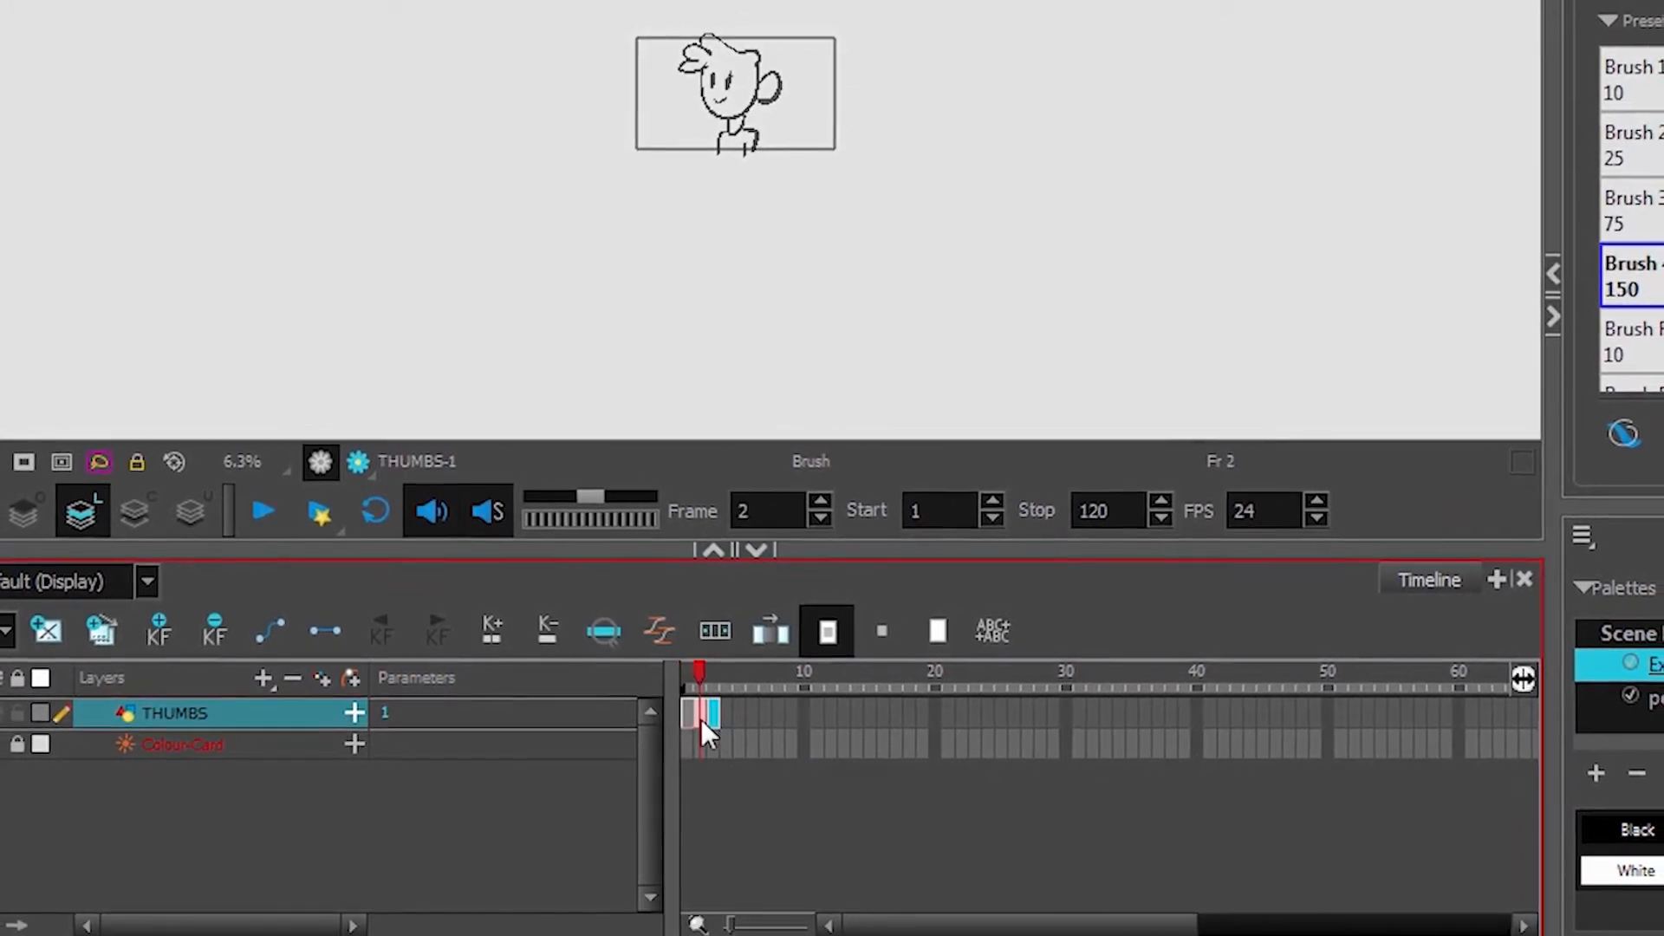
pyautogui.press(',')
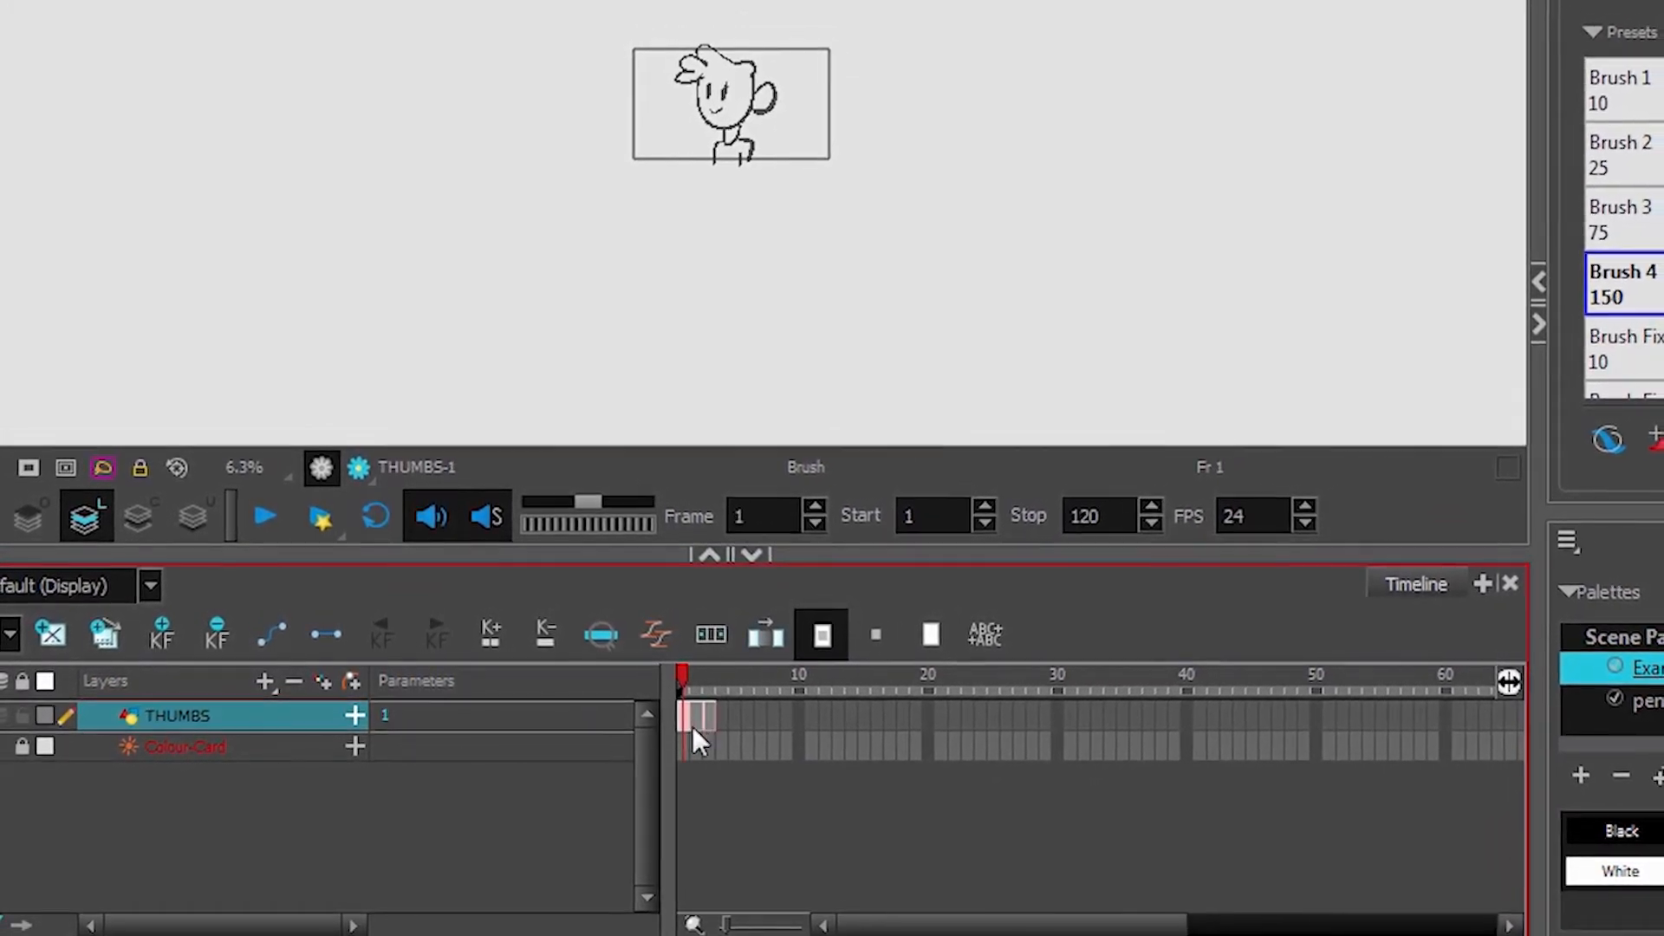
pyautogui.press('.')
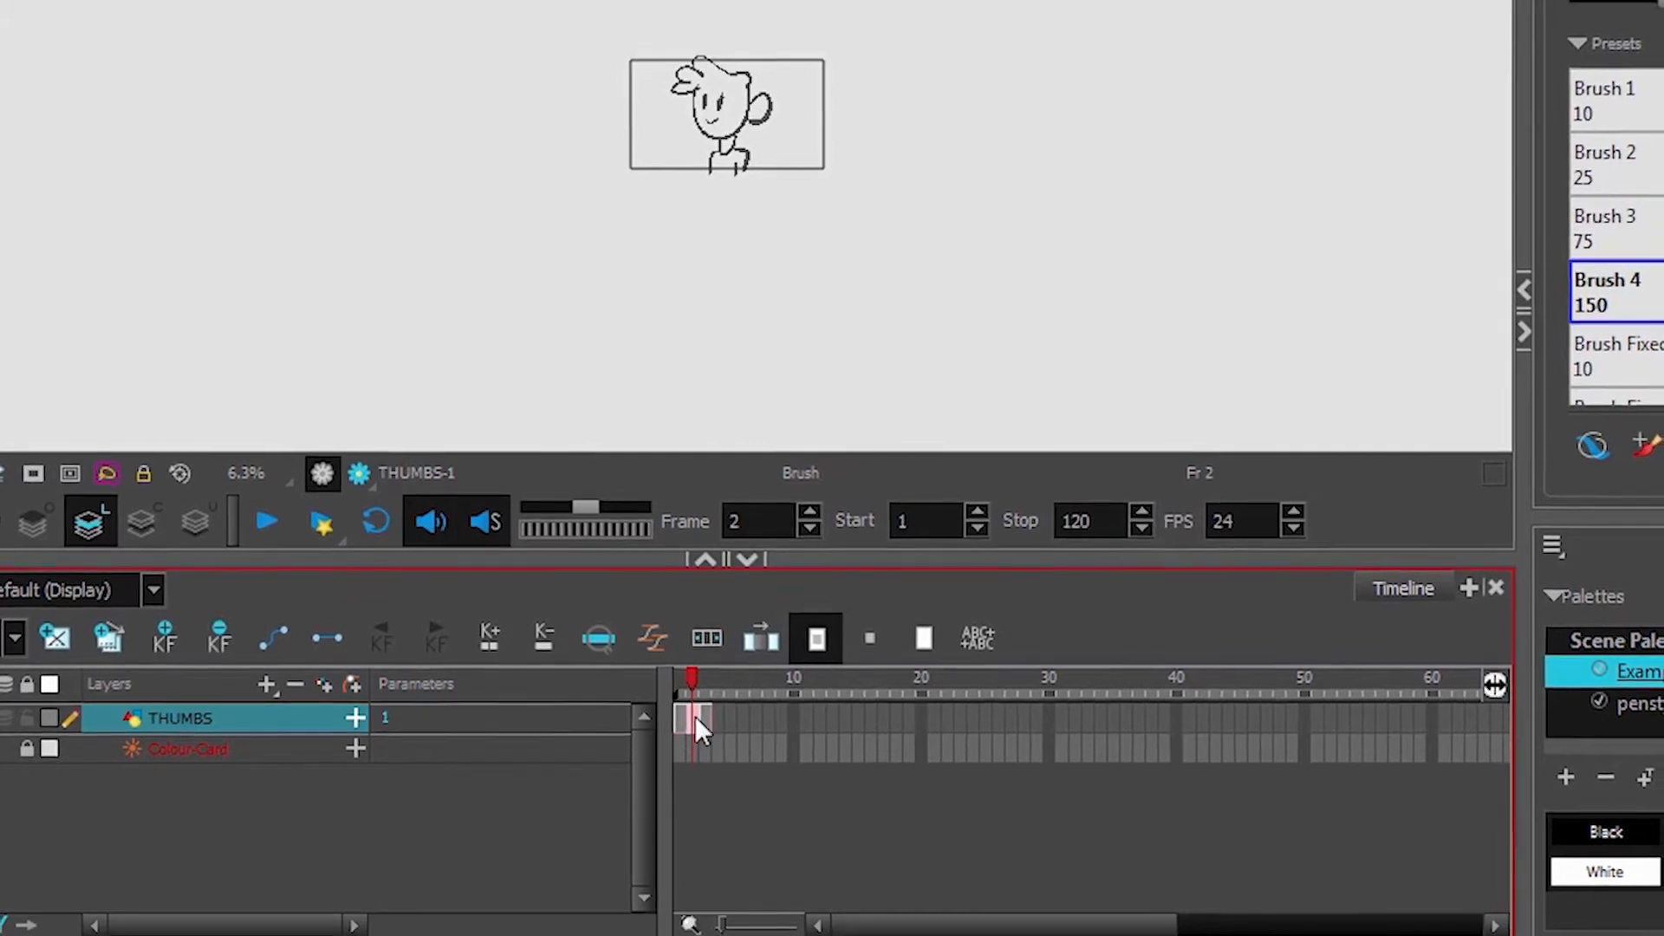
pyautogui.press('Delete')
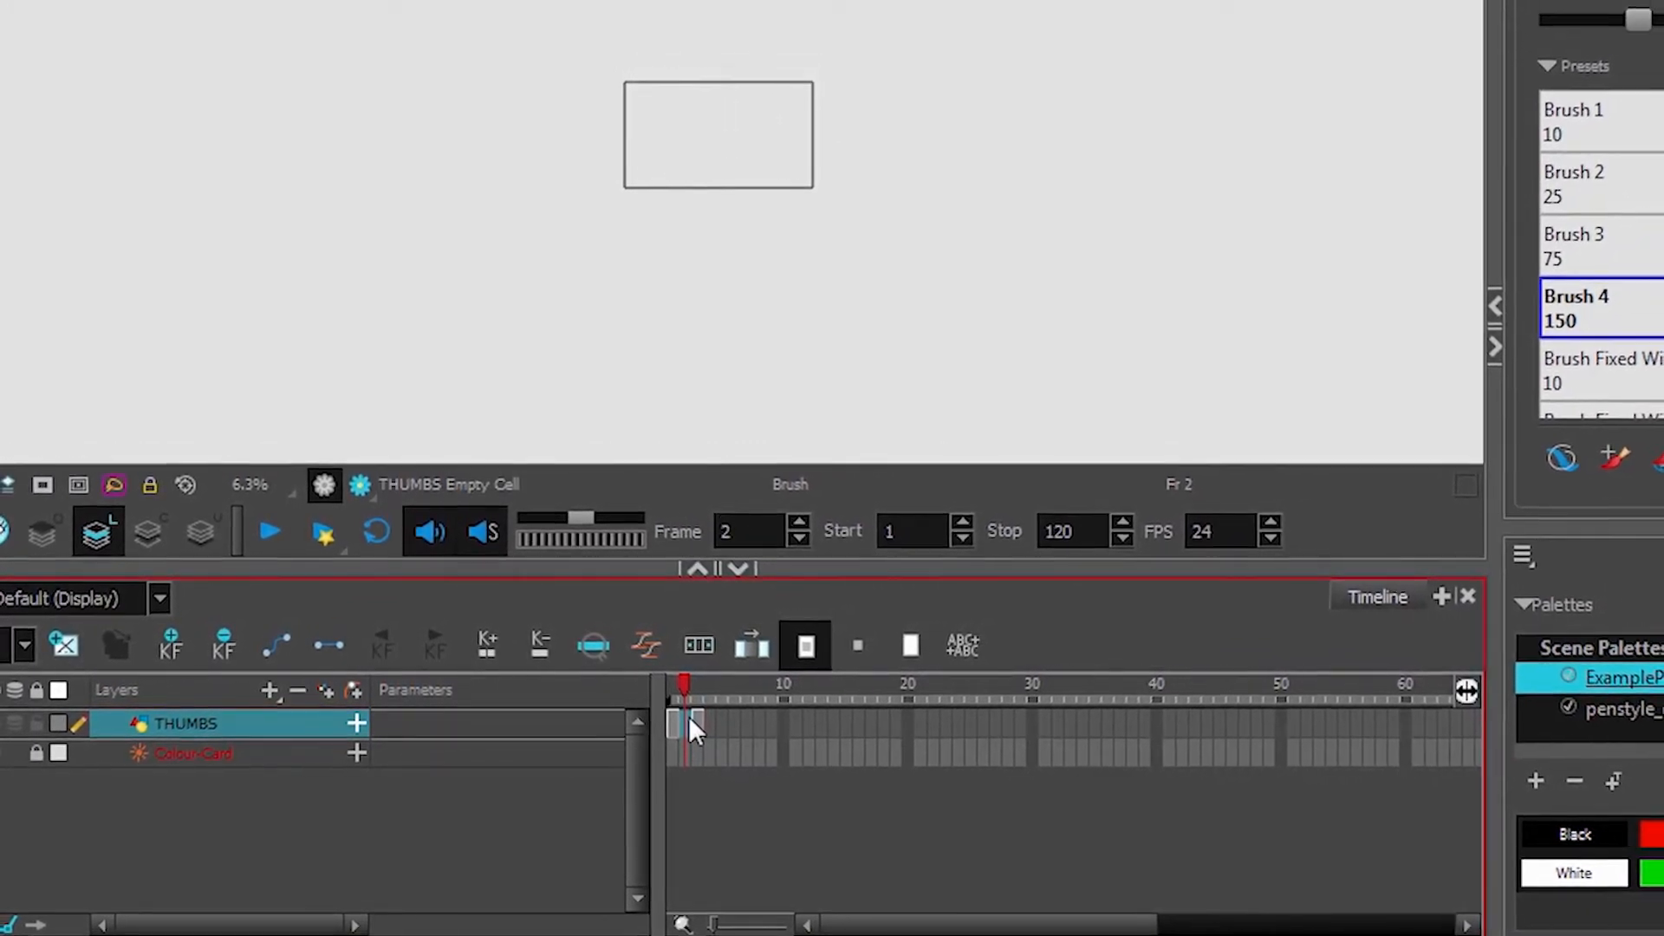
# Draw a new character pose in the empty frame 2 cell
pyautogui.click(668, 724)
pyautogui.press('.')
pyautogui.press(',')
pyautogui.press('.')
pyautogui.moveTo(684, 149)
pyautogui.mouseDown()
pyautogui.moveTo(690, 176)
pyautogui.moveTo(748, 156)
pyautogui.moveTo(736, 169)
pyautogui.mouseUp()
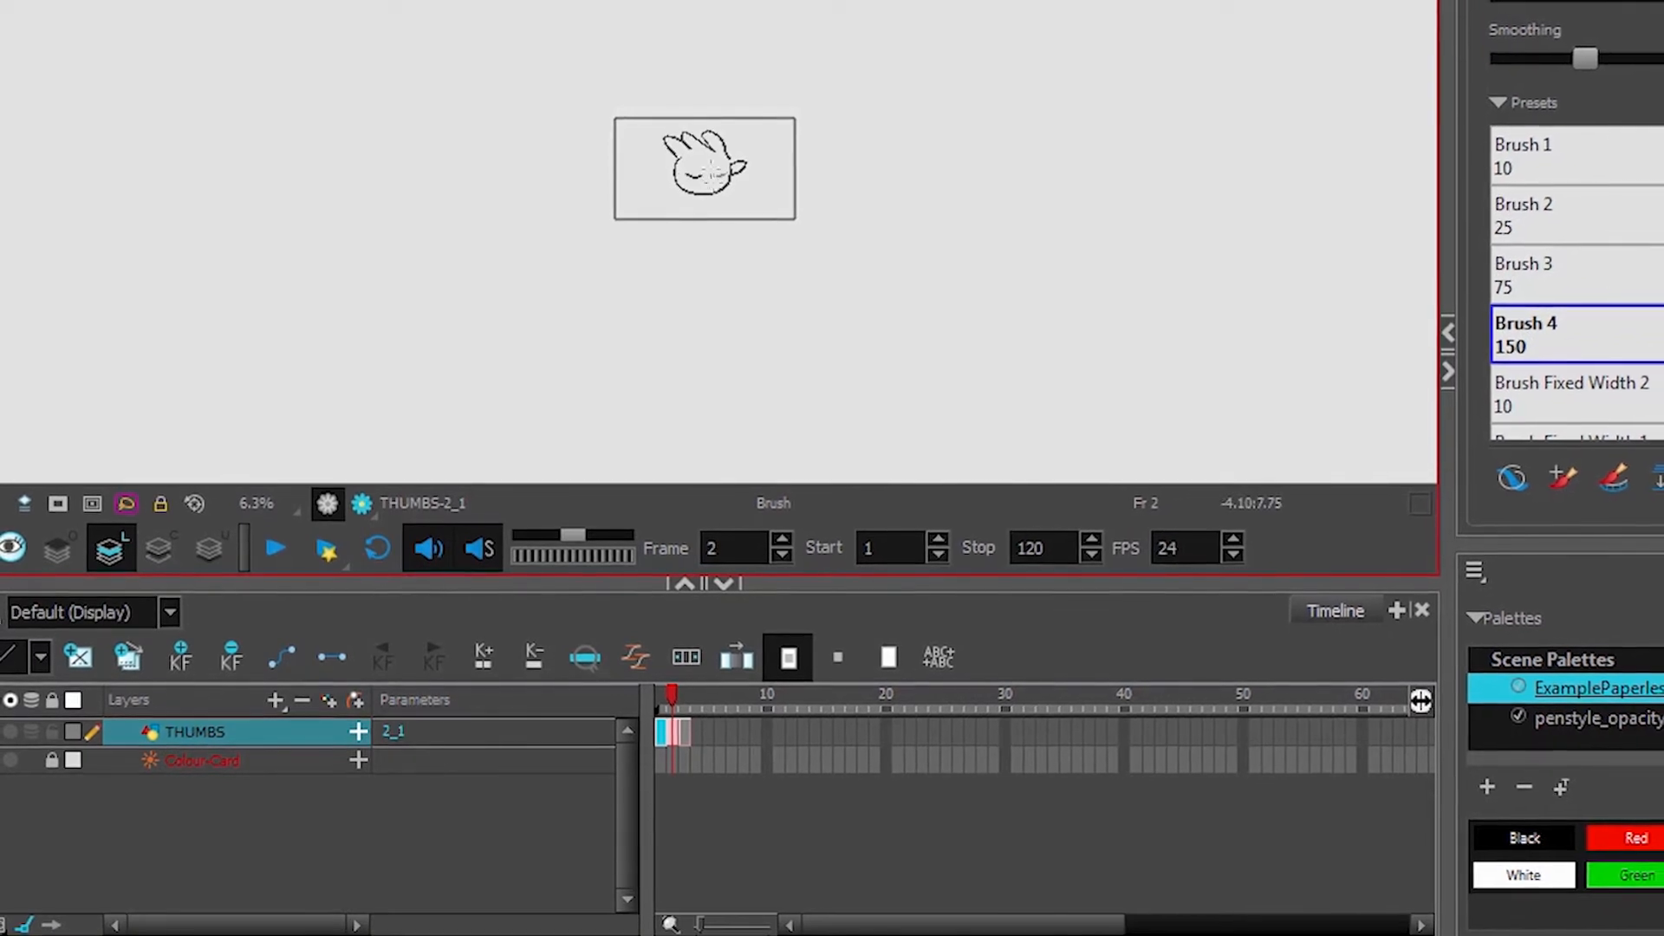
pyautogui.moveTo(695, 191); pyautogui.dragTo(686, 210)
pyautogui.moveTo(712, 191); pyautogui.dragTo(727, 213)
pyautogui.click(688, 699)
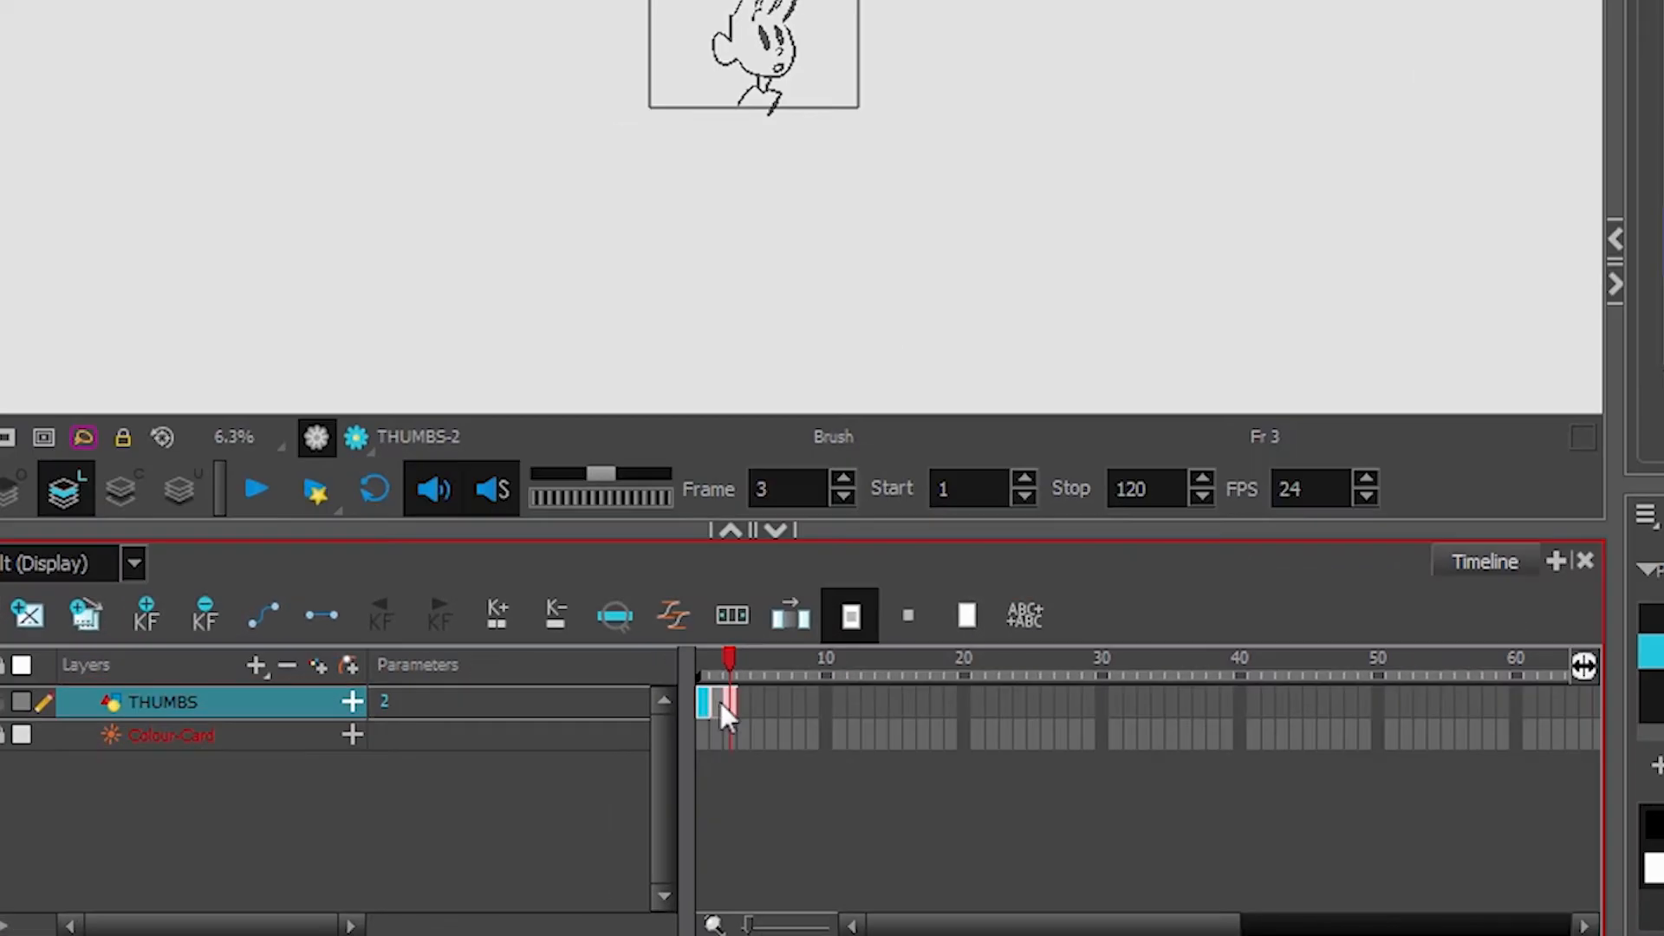
pyautogui.click(716, 702)
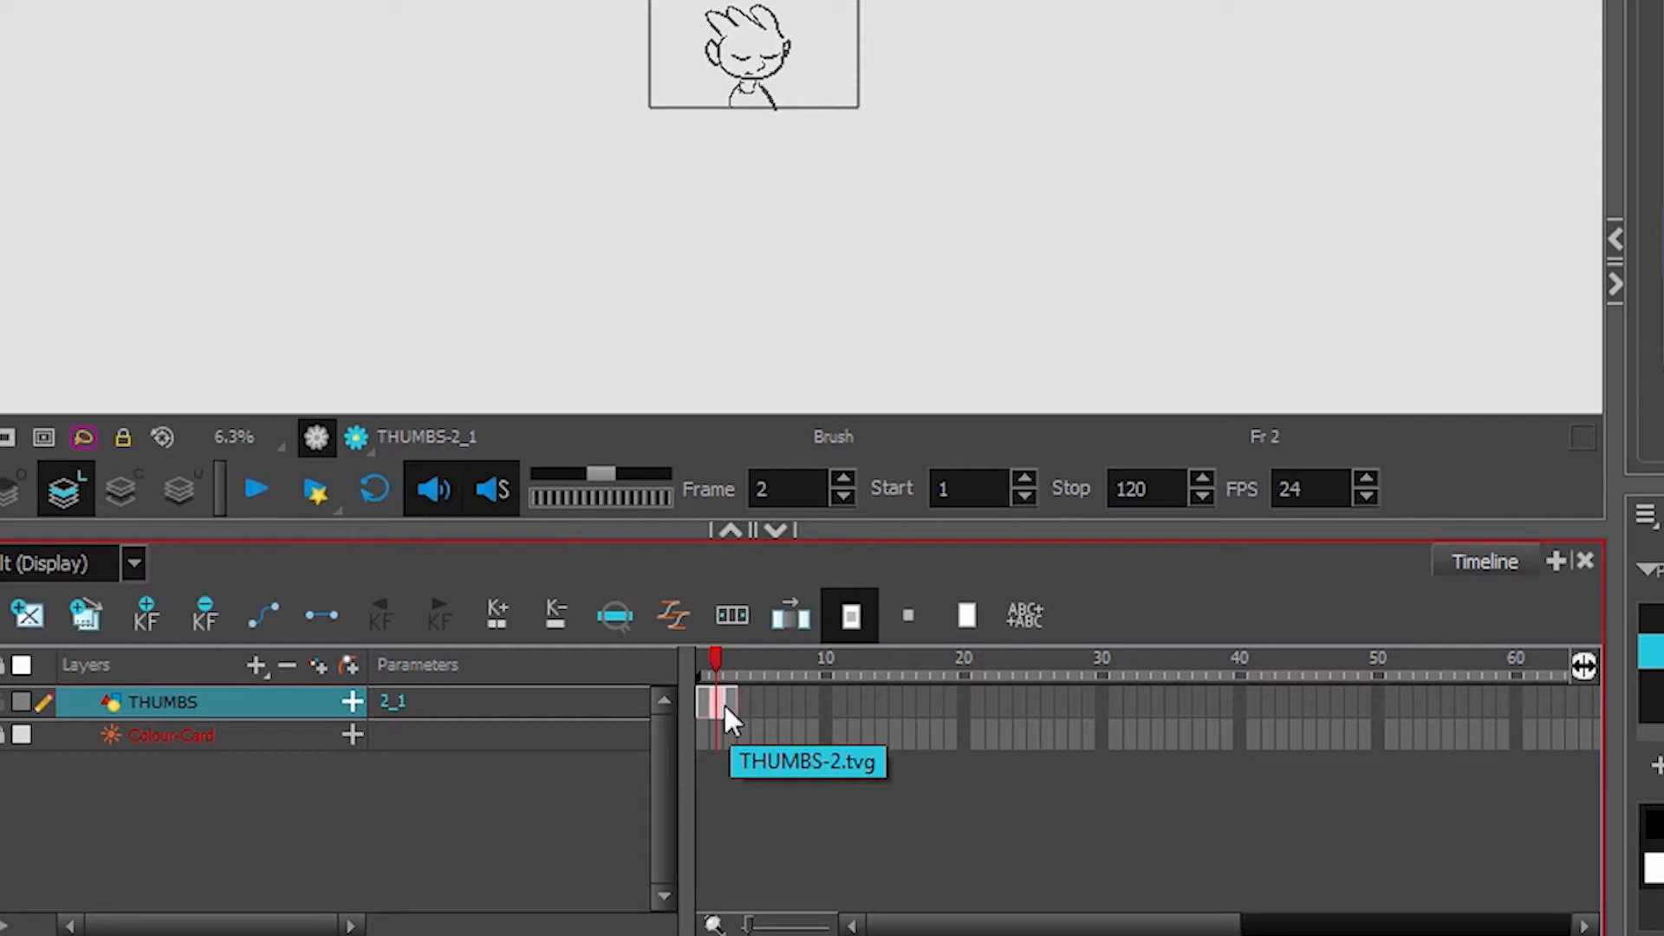
# Extend the frame 2 drawing's exposure by several frames, then shorten it back to one frame
pyautogui.press('+')
pyautogui.press('+')
pyautogui.press('+')
pyautogui.press('+')
pyautogui.press('+')
pyautogui.press('+')
pyautogui.press('+')
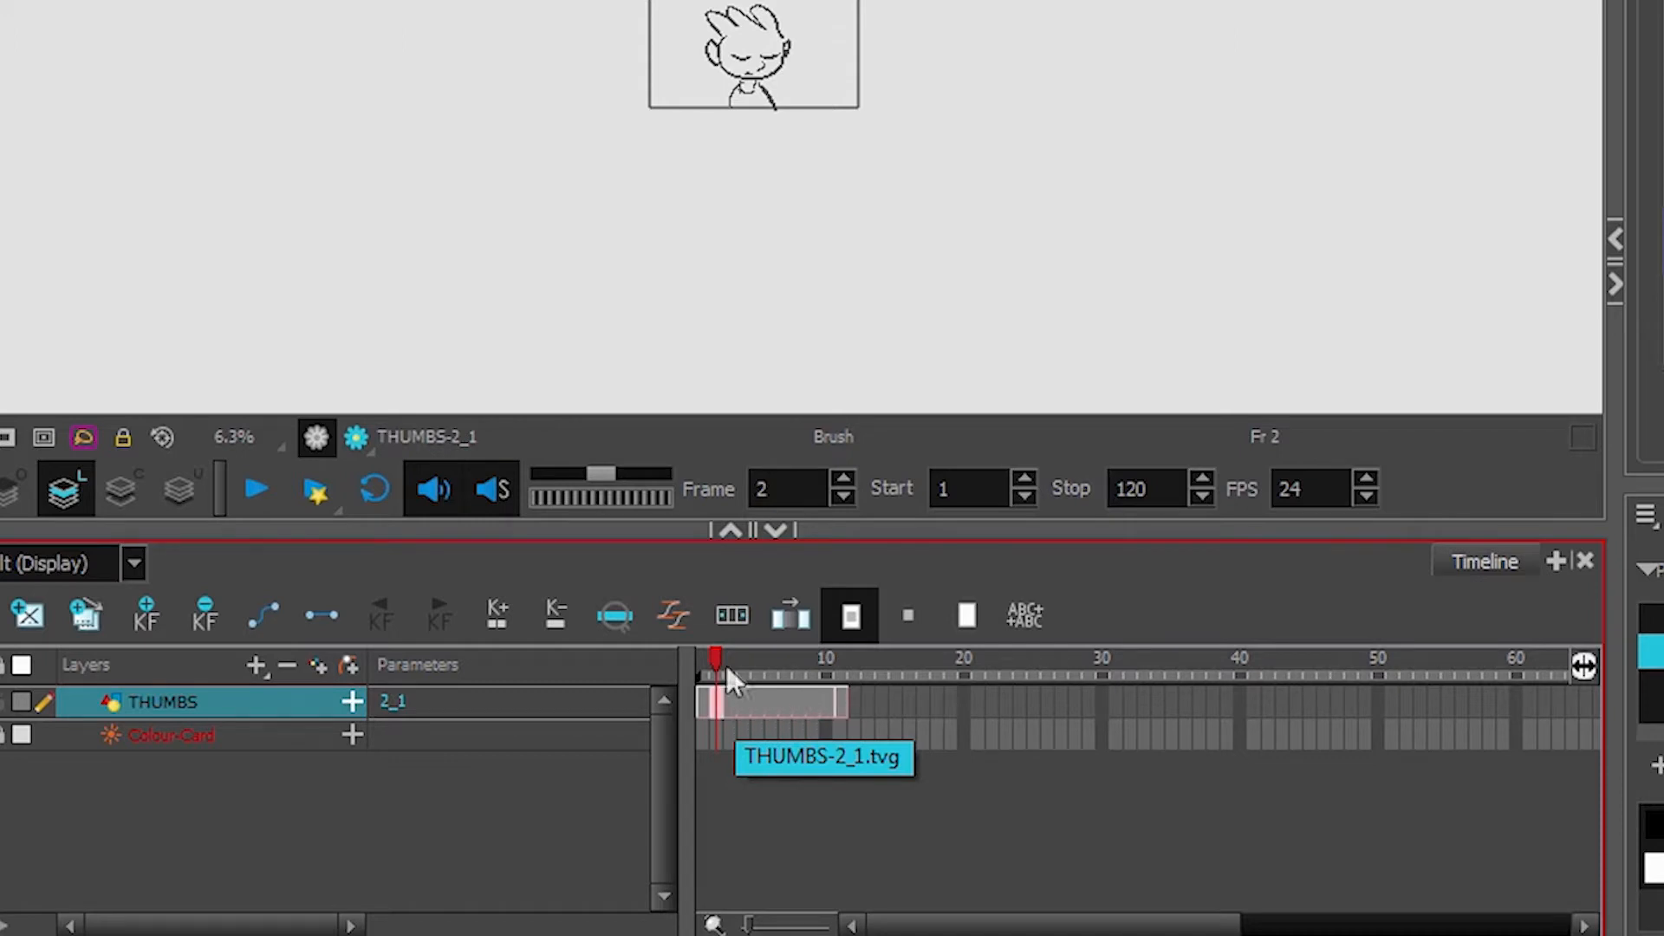
pyautogui.moveTo(720, 665)
pyautogui.mouseDown()
pyautogui.moveTo(853, 691)
pyautogui.moveTo(713, 705)
pyautogui.mouseUp()
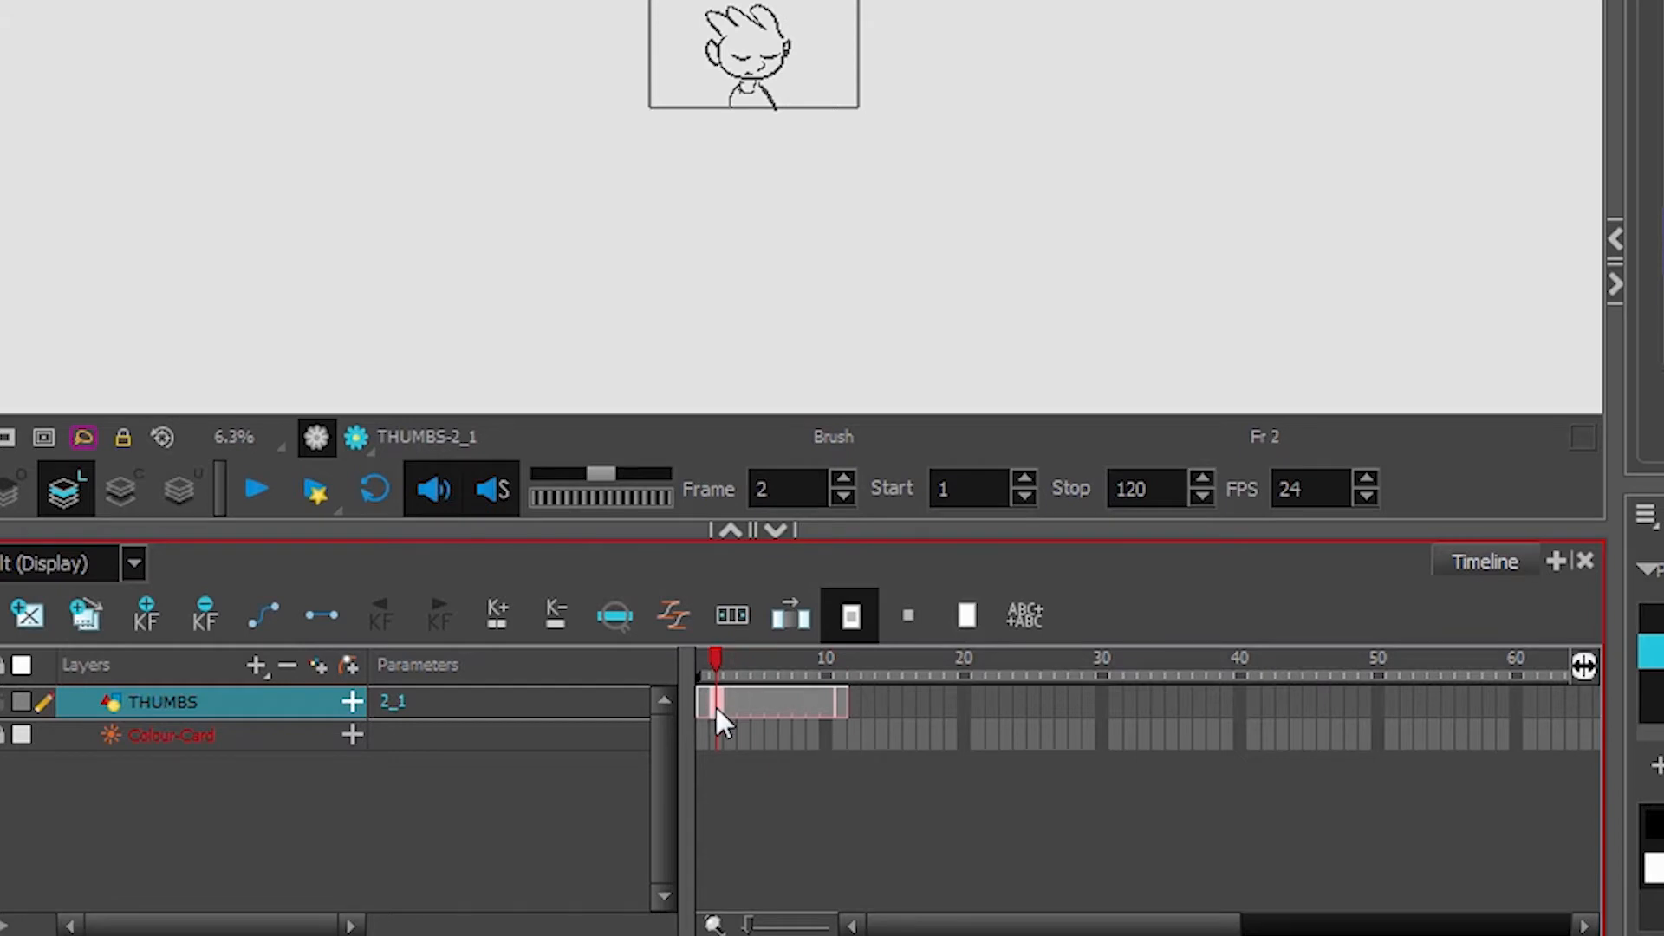
pyautogui.press('-')
pyautogui.press('-')
pyautogui.press('-')
pyautogui.press('-')
pyautogui.press('-')
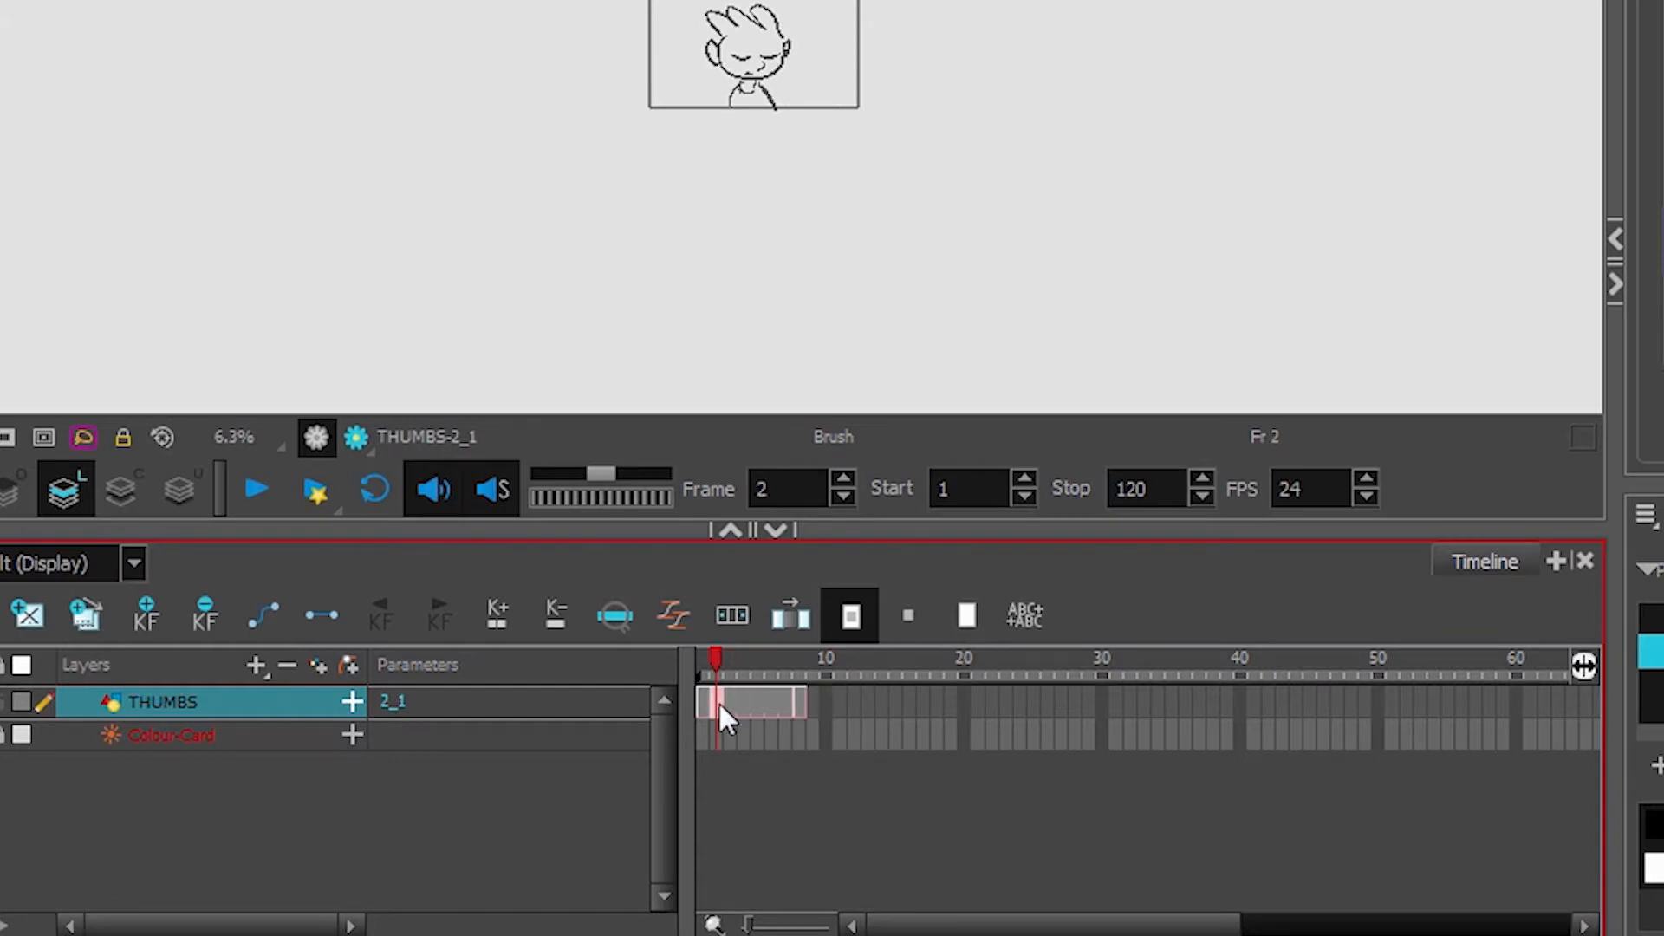
pyautogui.press('-')
pyautogui.press('-')
pyautogui.press('-')
pyautogui.moveTo(730, 674)
pyautogui.mouseDown()
pyautogui.moveTo(709, 691)
pyautogui.moveTo(720, 709)
pyautogui.mouseUp()
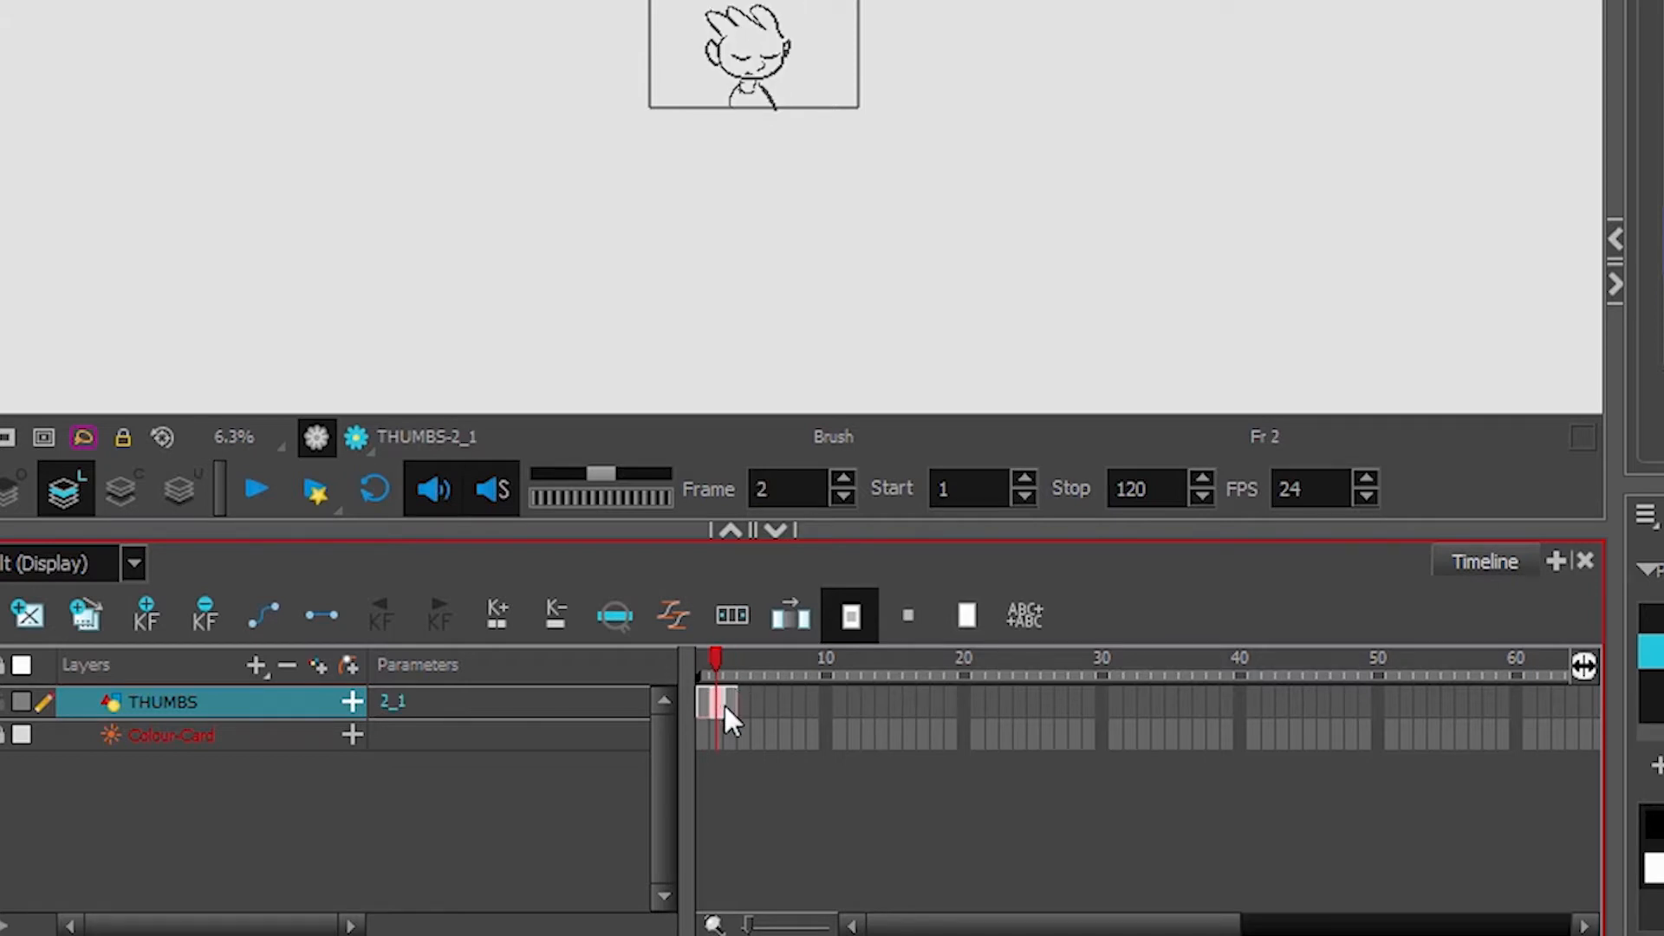
# Delete the selected cell and duplicate the frame 2 drawing onto frame 3
pyautogui.click(732, 706)
pyautogui.press('Delete')
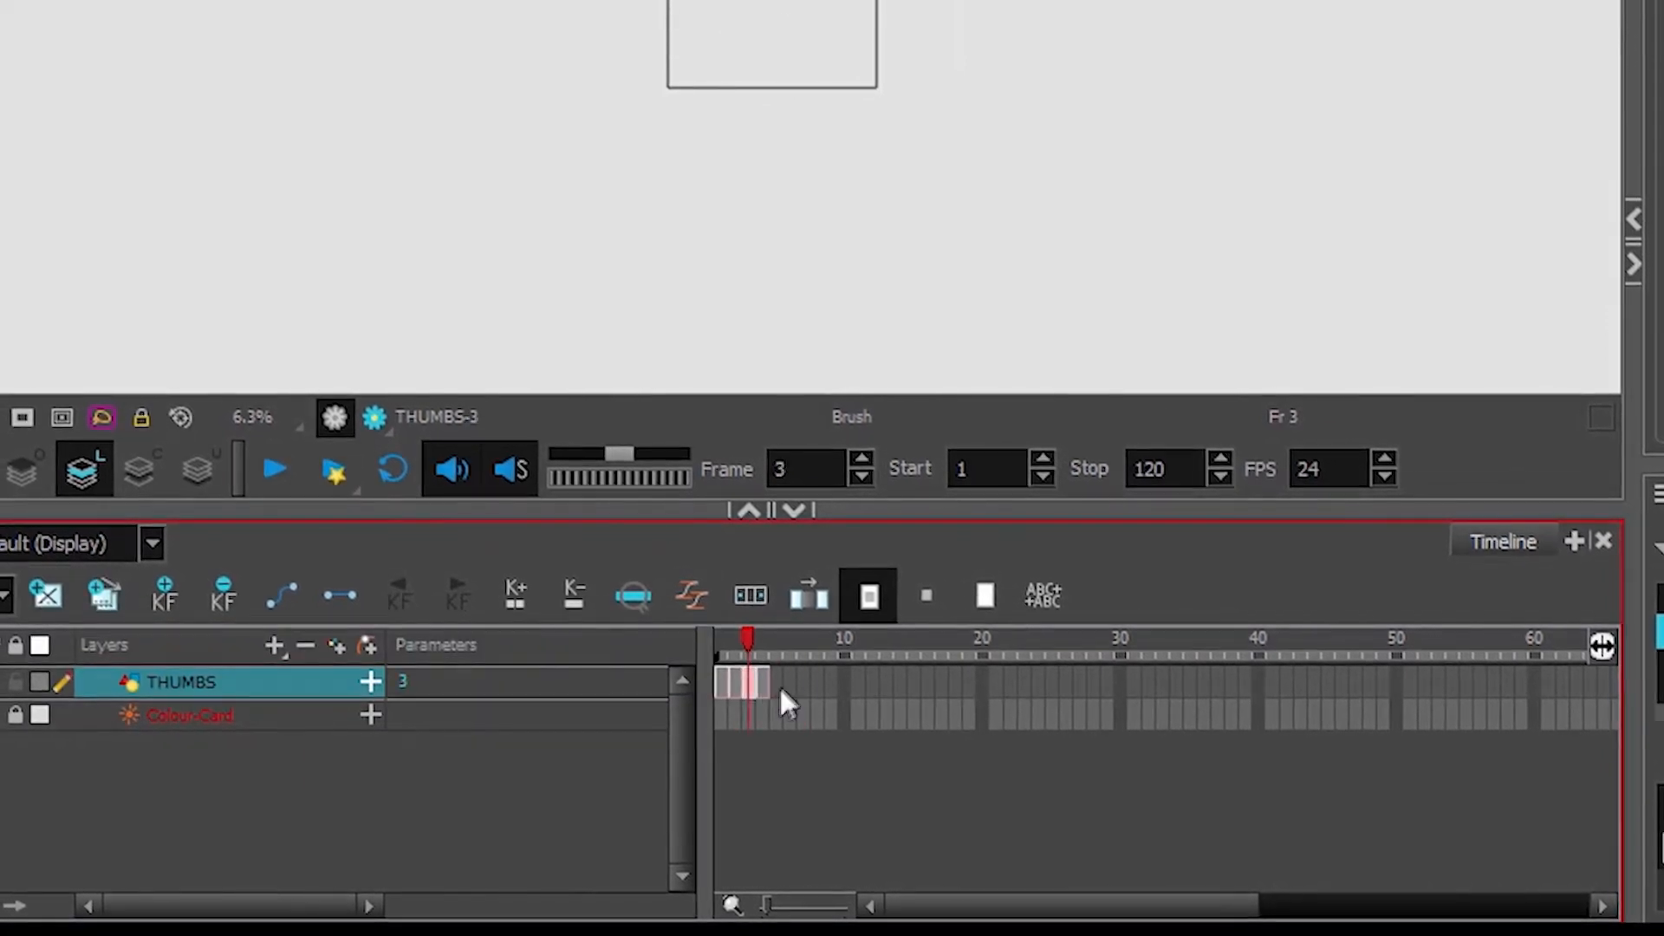
pyautogui.click(778, 684)
pyautogui.click(745, 684)
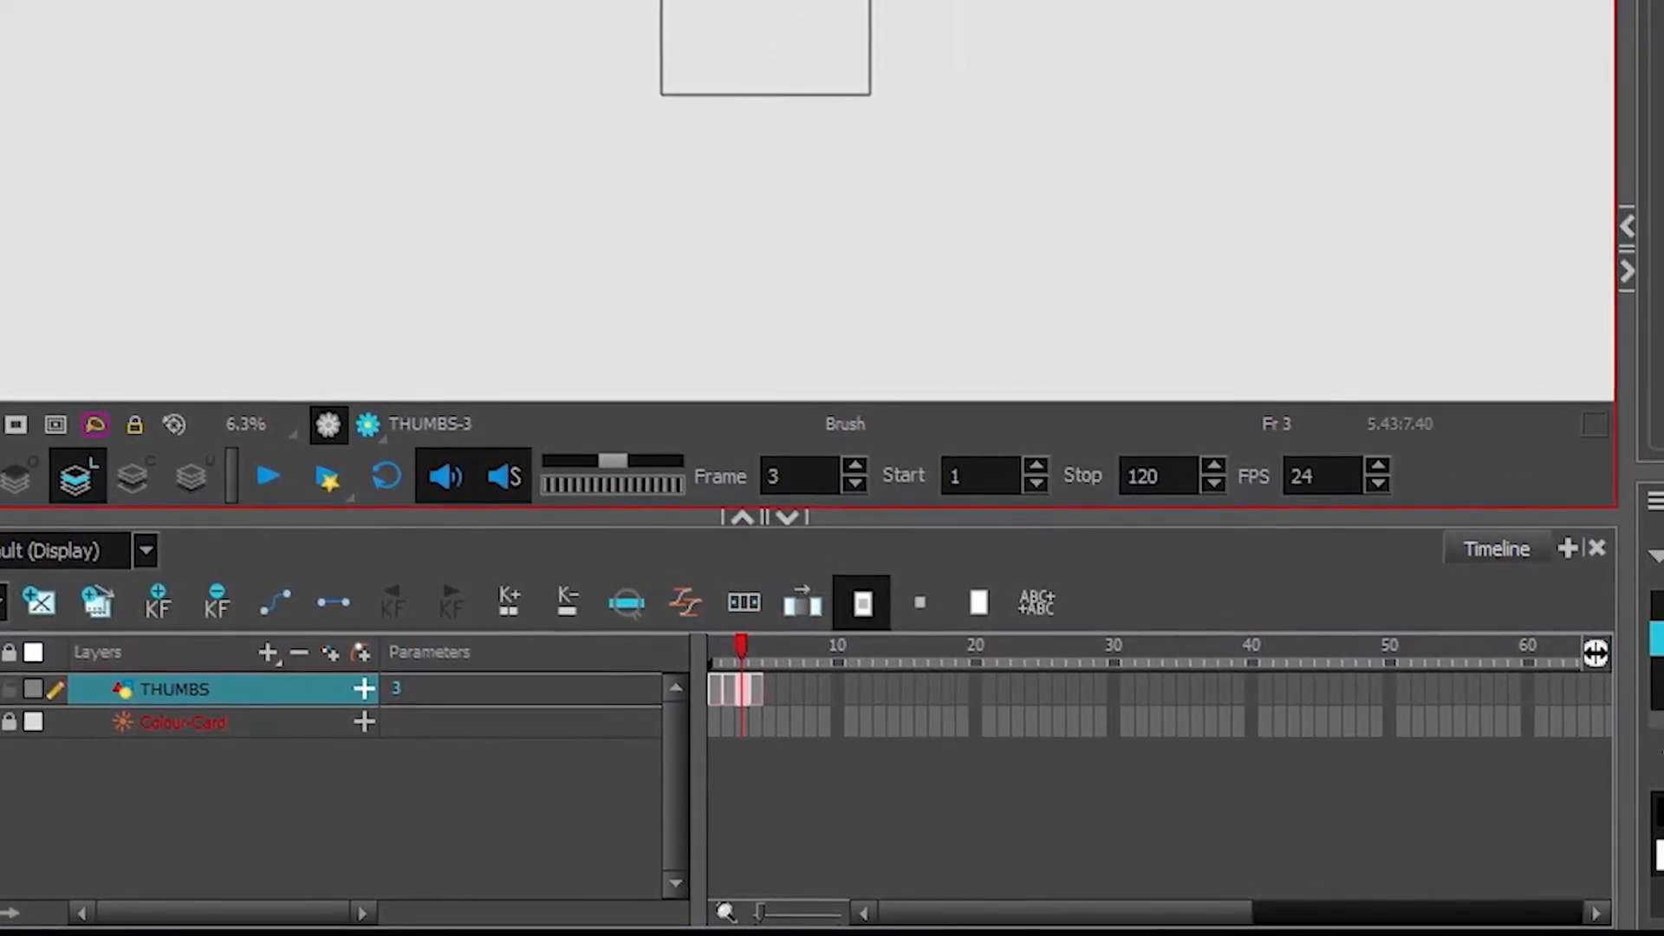
pyautogui.click(90, 609)
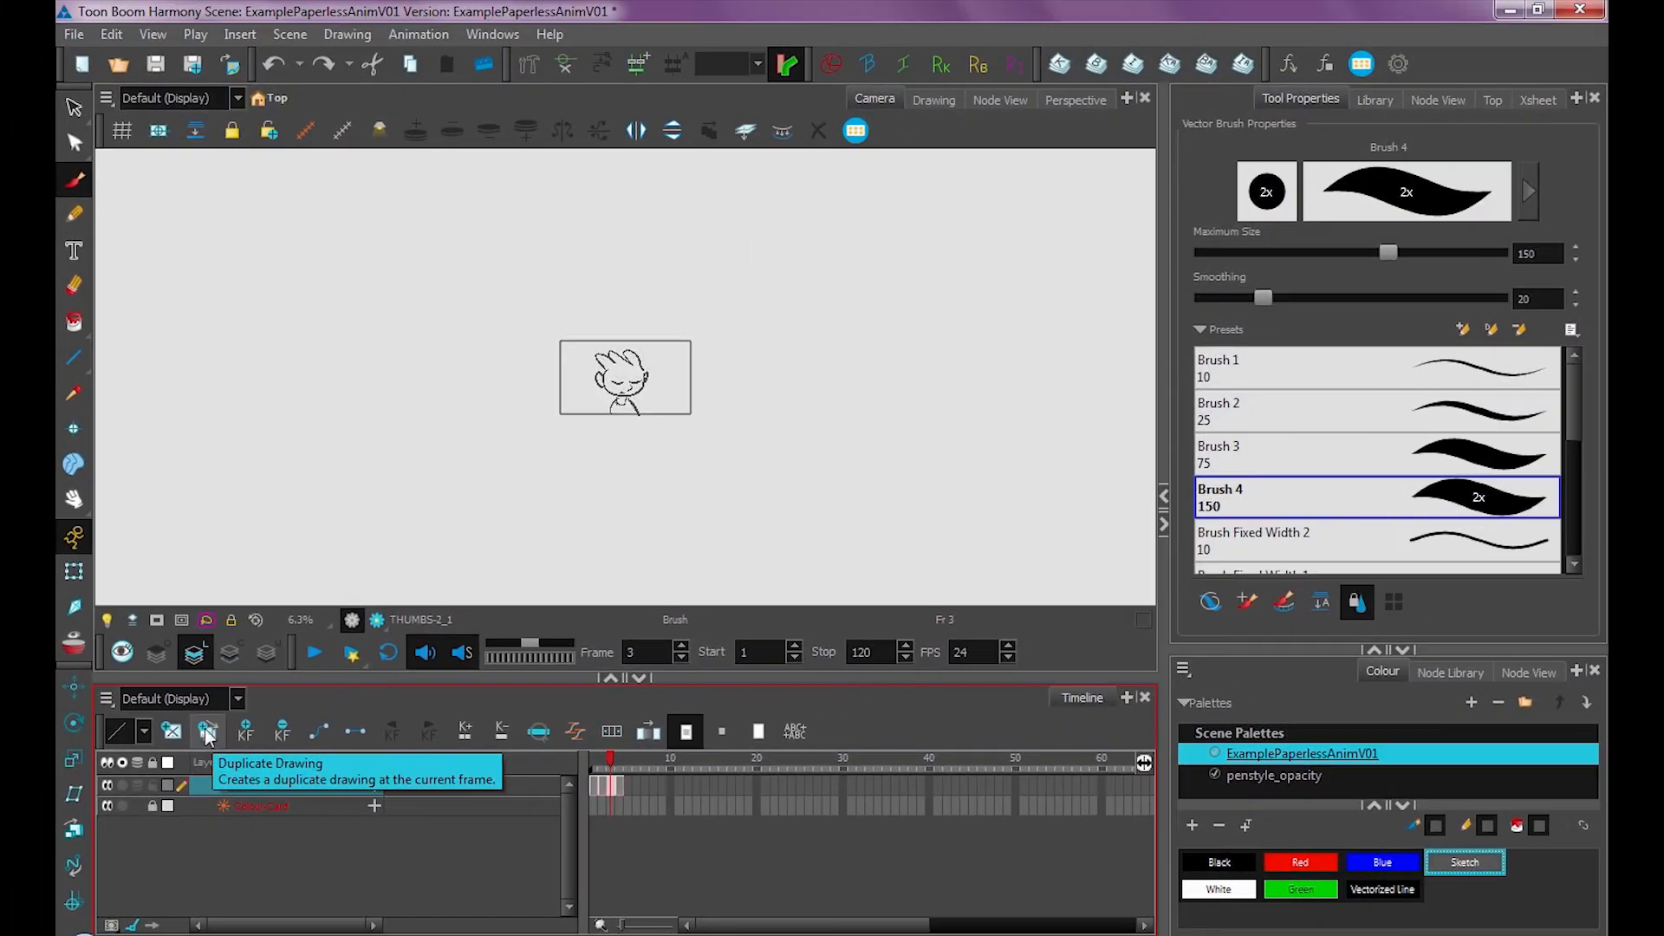
# Draw a red X to the right of the character on the frame 3 drawing
pyautogui.scroll(3, 672, 395)
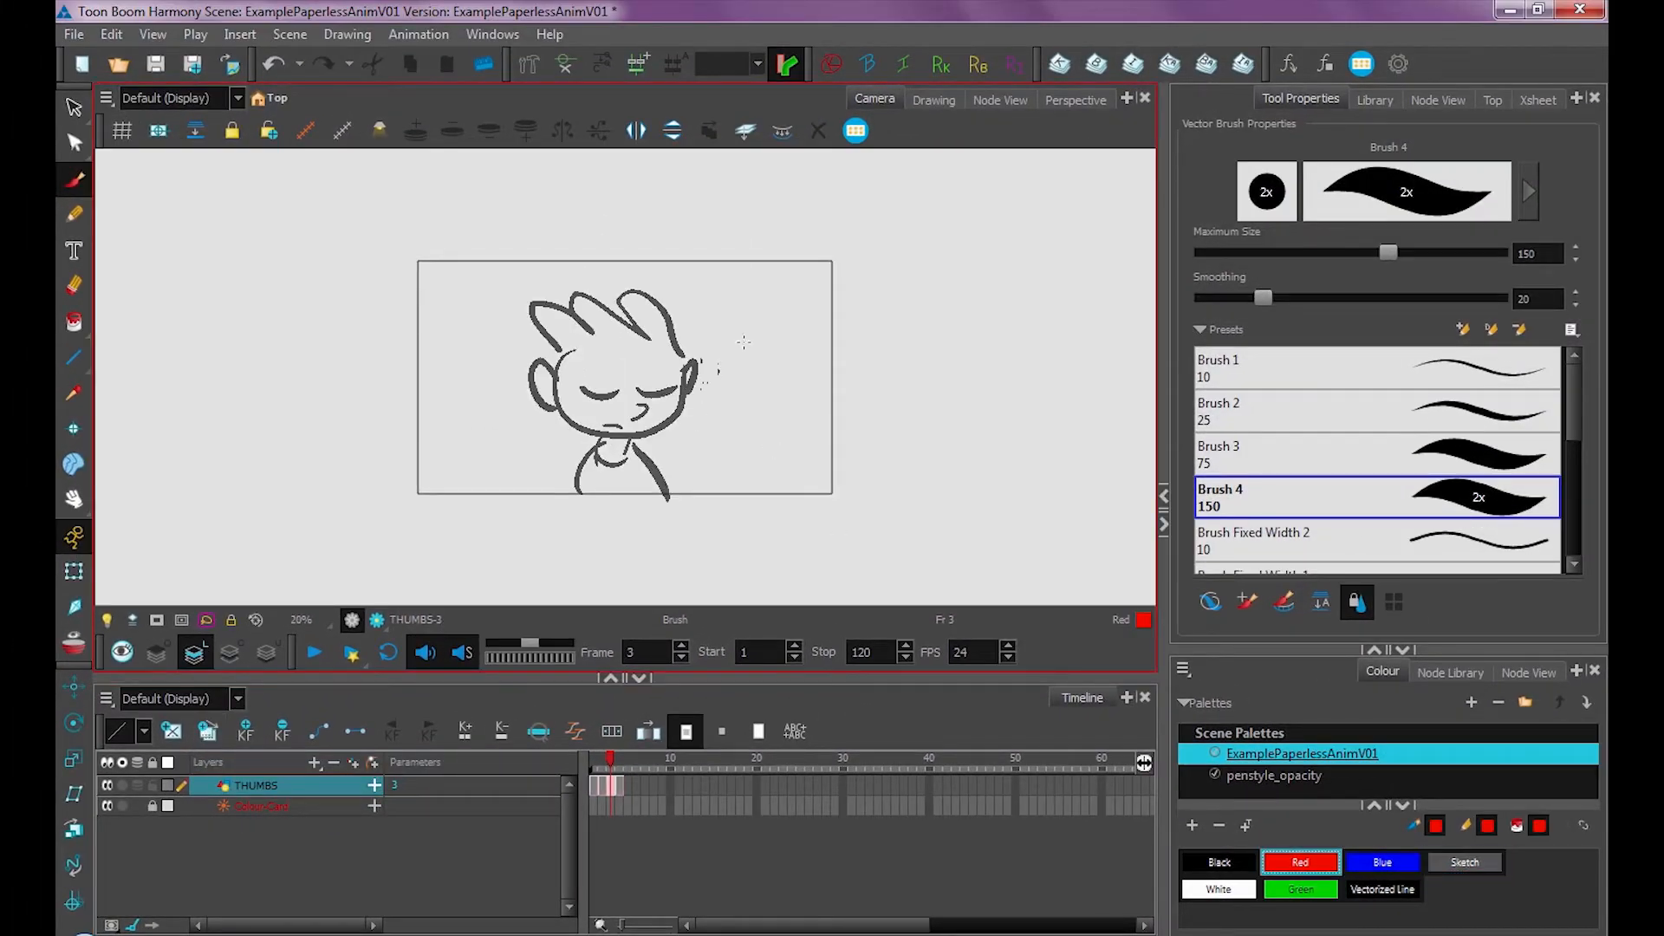
pyautogui.moveTo(737, 338)
pyautogui.mouseDown()
pyautogui.moveTo(770, 375)
pyautogui.moveTo(748, 400)
pyautogui.moveTo(825, 327)
pyautogui.mouseUp()
pyautogui.click(604, 782)
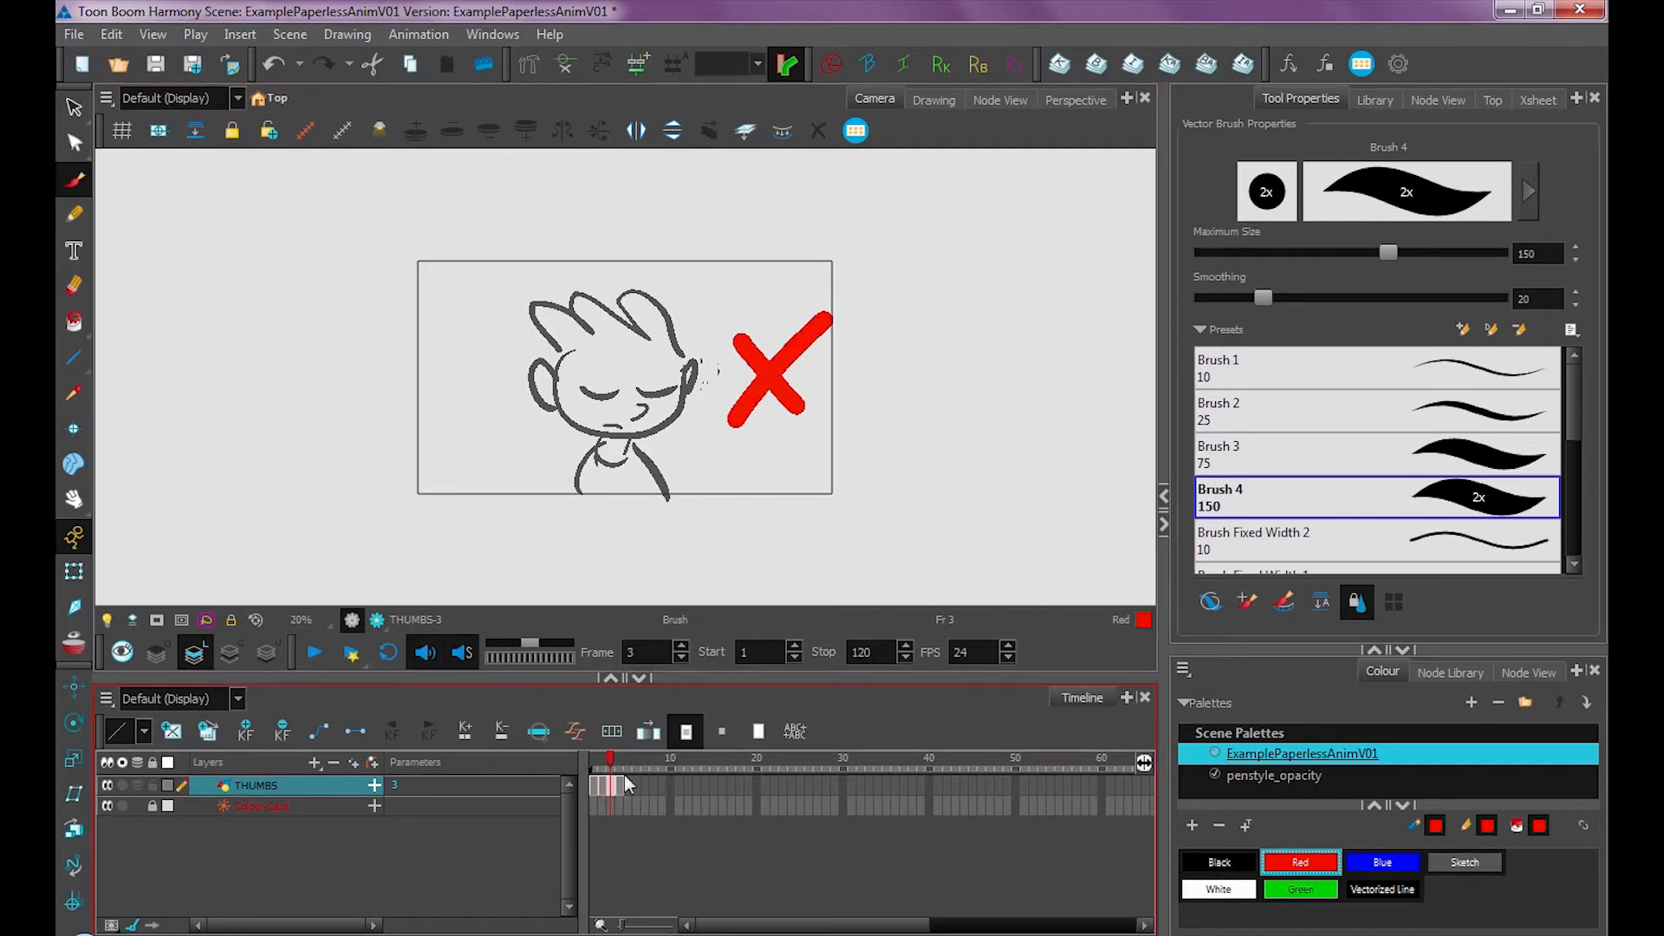
# Flip between frames 2 and 3 to compare the original and duplicated drawings
pyautogui.press('2')
pyautogui.press('2')
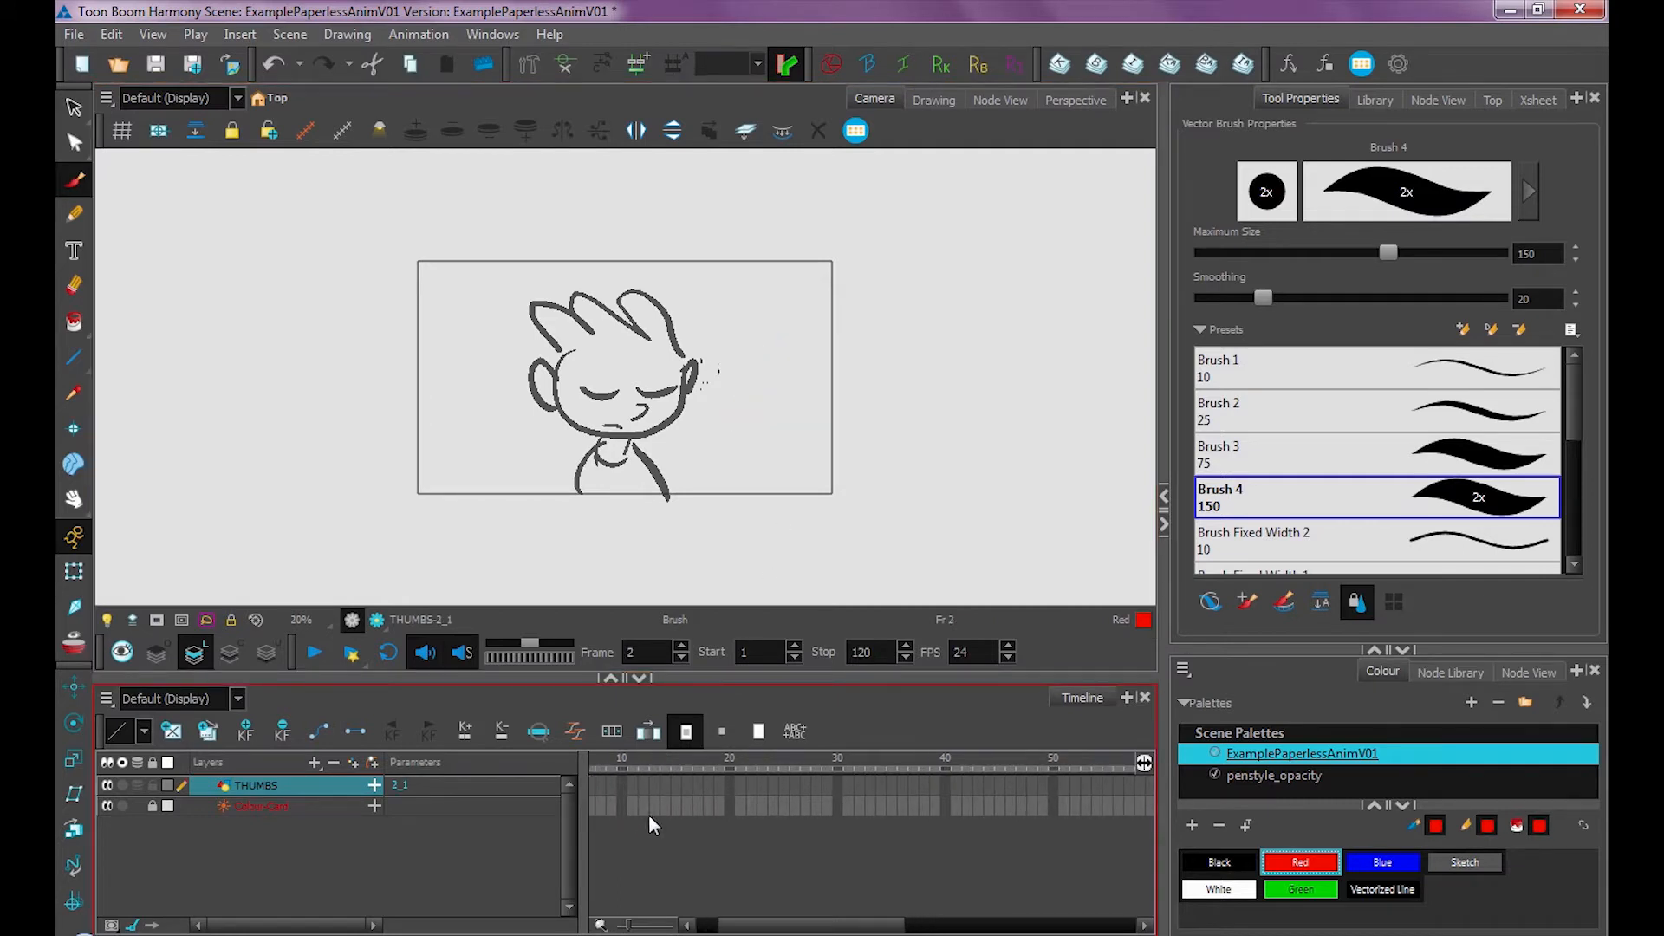
pyautogui.moveTo(810, 926); pyautogui.dragTo(685, 910)
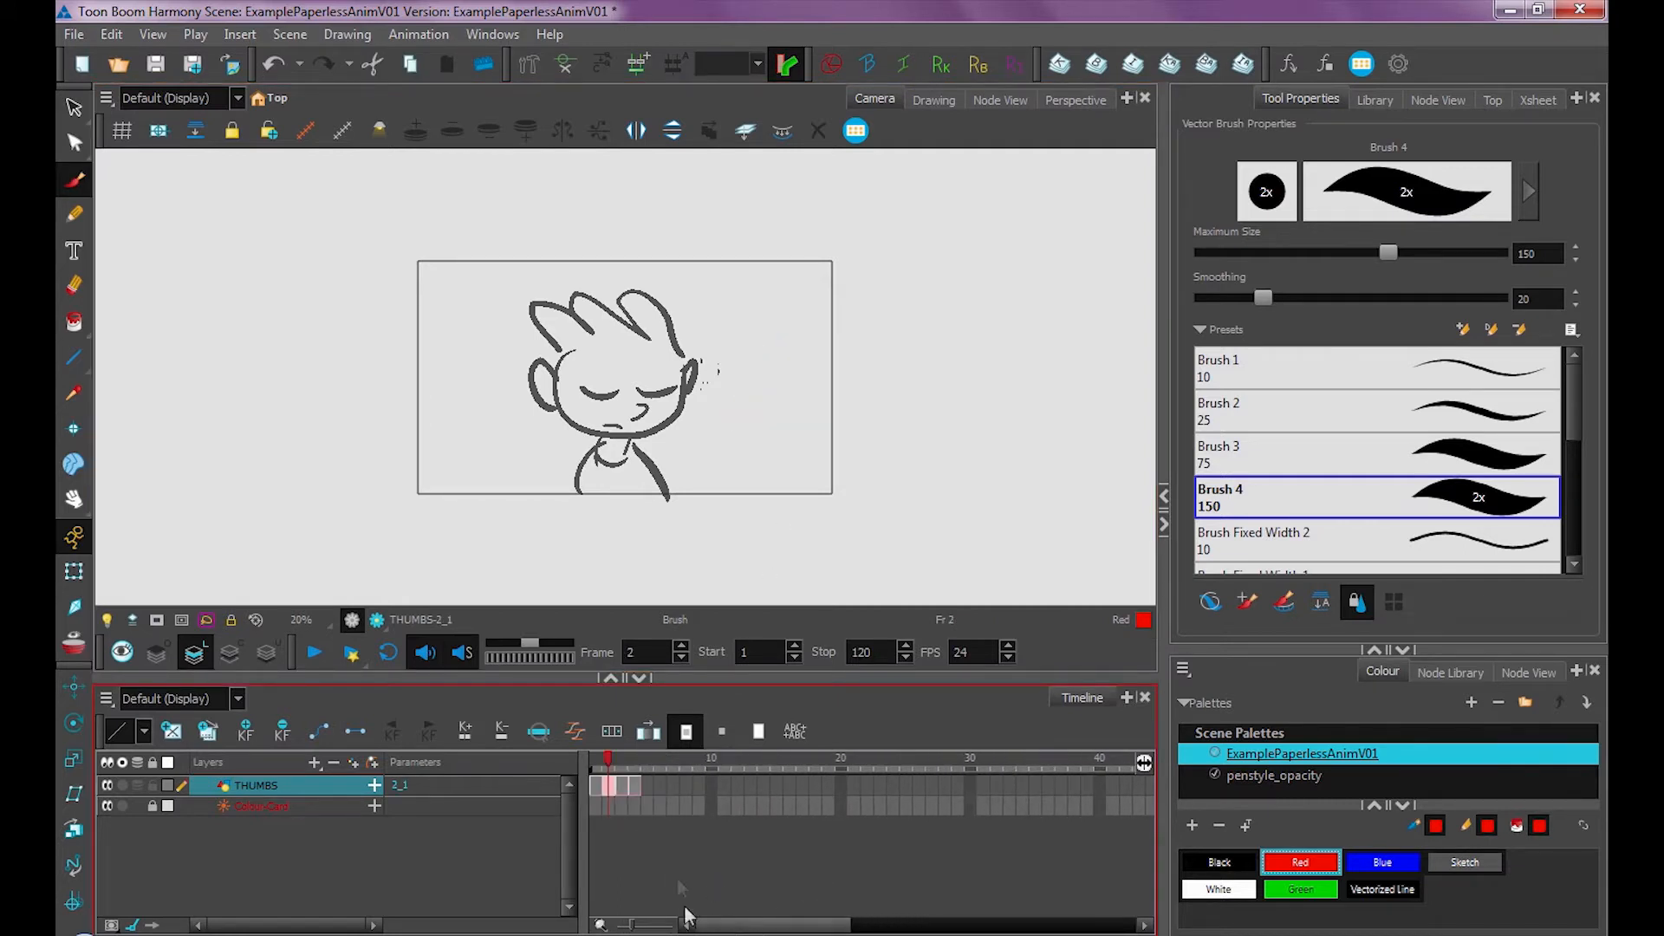
pyautogui.click(622, 786)
pyautogui.click(606, 785)
pyautogui.click(622, 786)
pyautogui.click(610, 783)
pyautogui.click(625, 785)
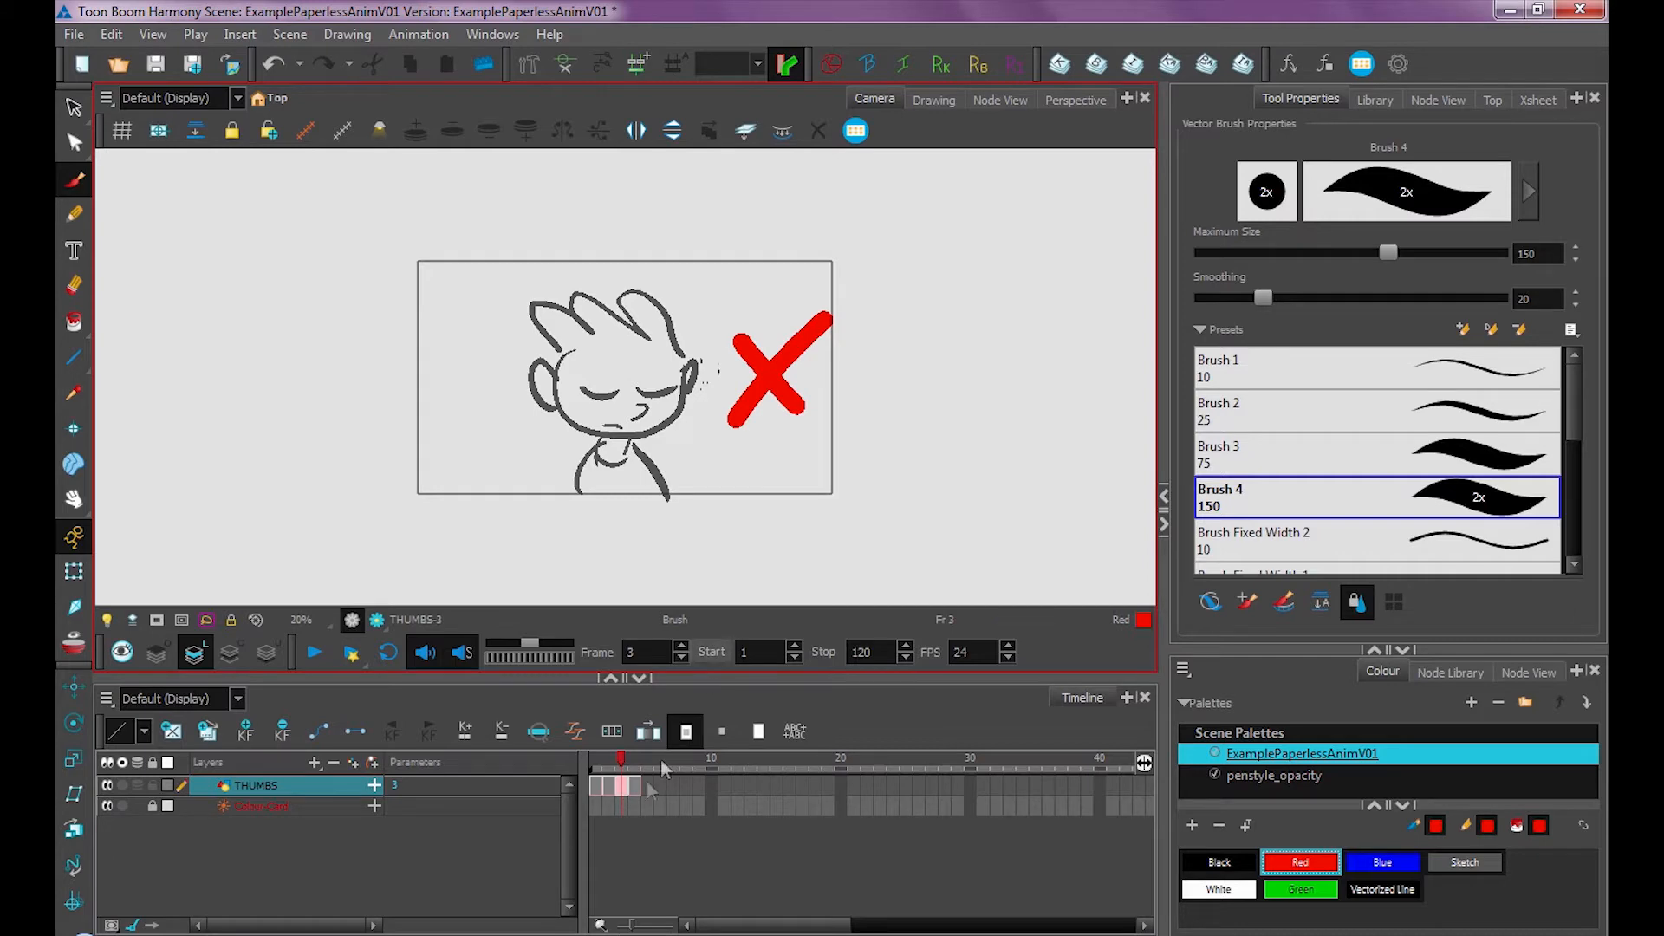
pyautogui.press(',')
# Paste the copied drawing into the frame 10 cell
pyautogui.hotkey('alt', 's')
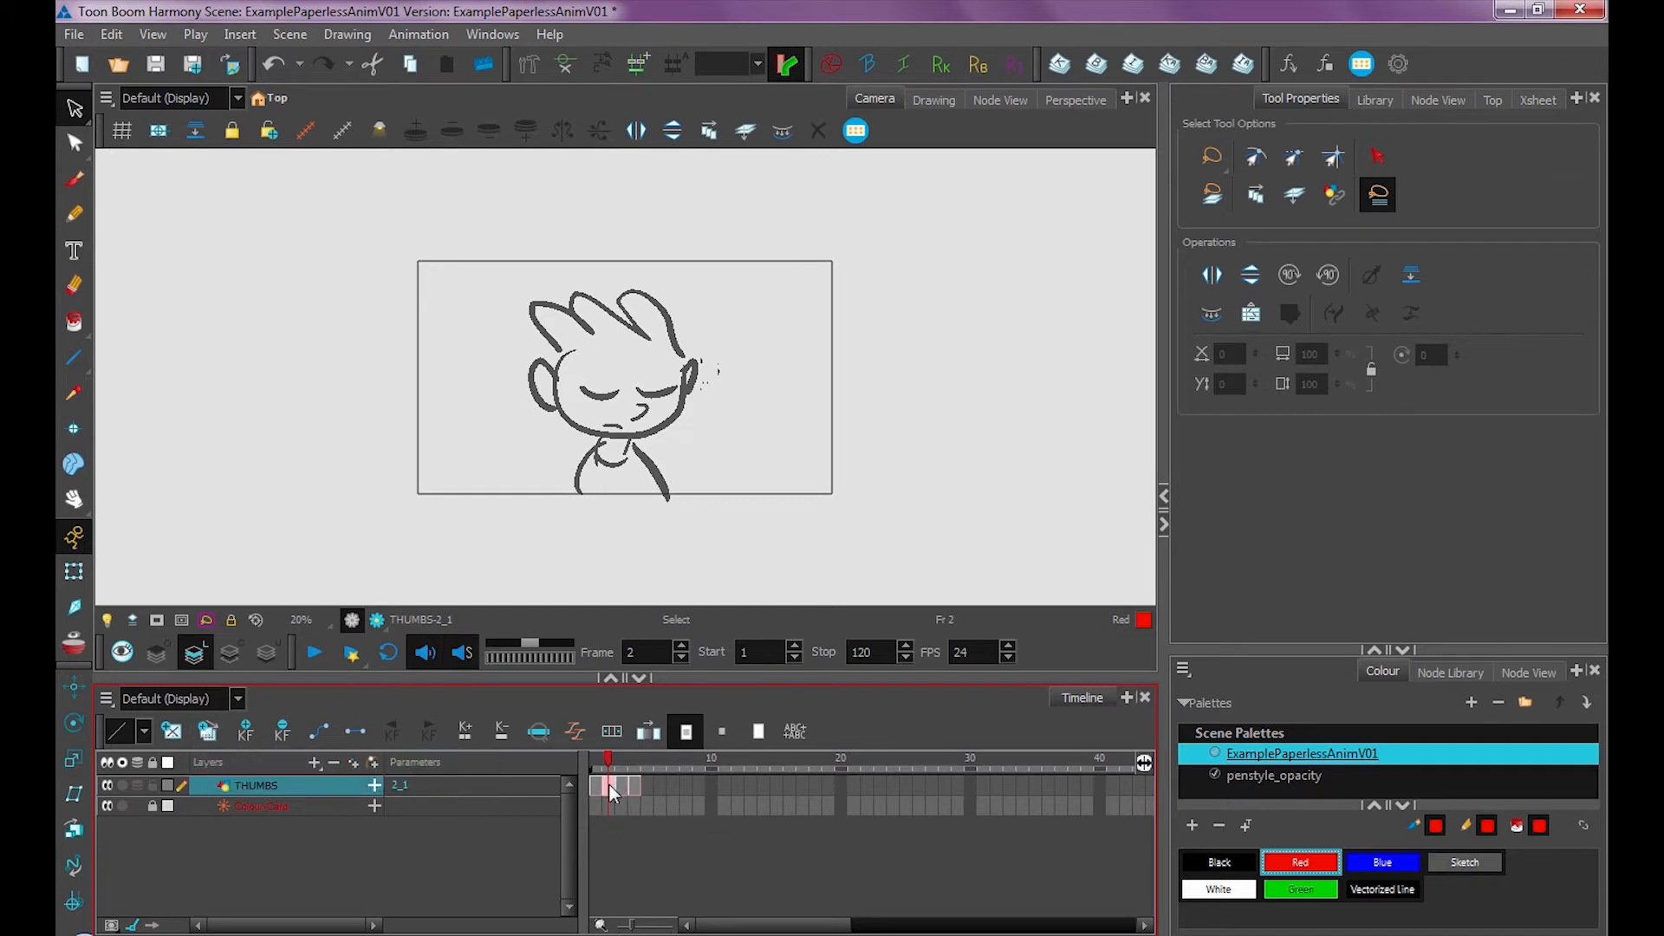
pyautogui.click(713, 787)
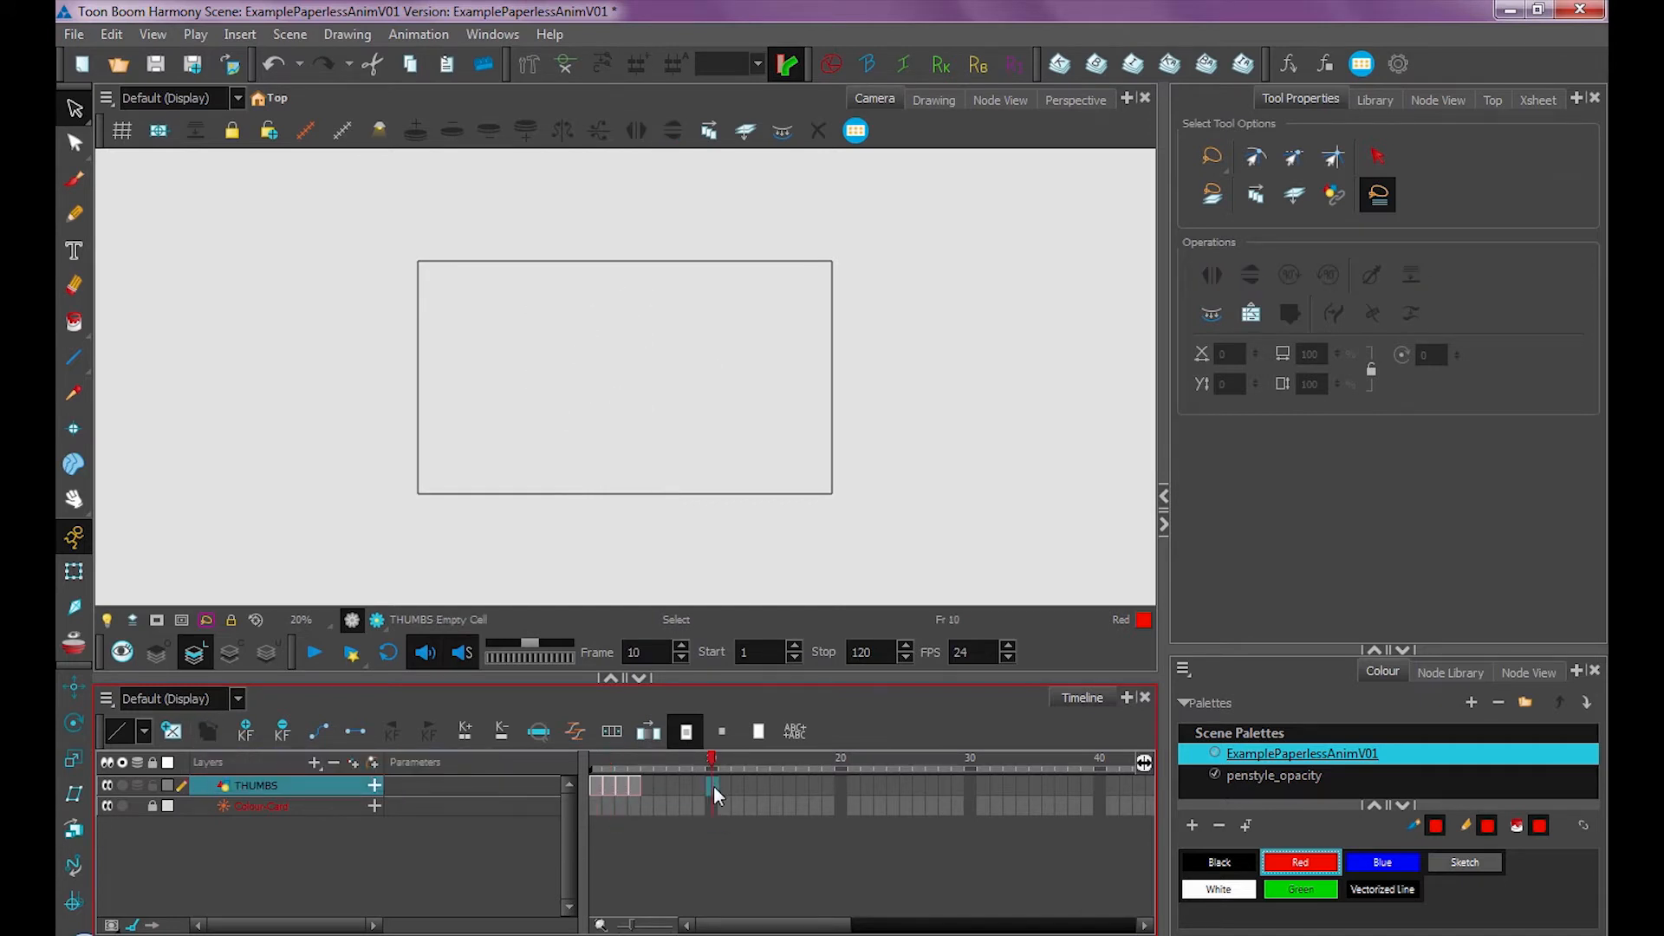
pyautogui.hotkey('ctrl', 'v')
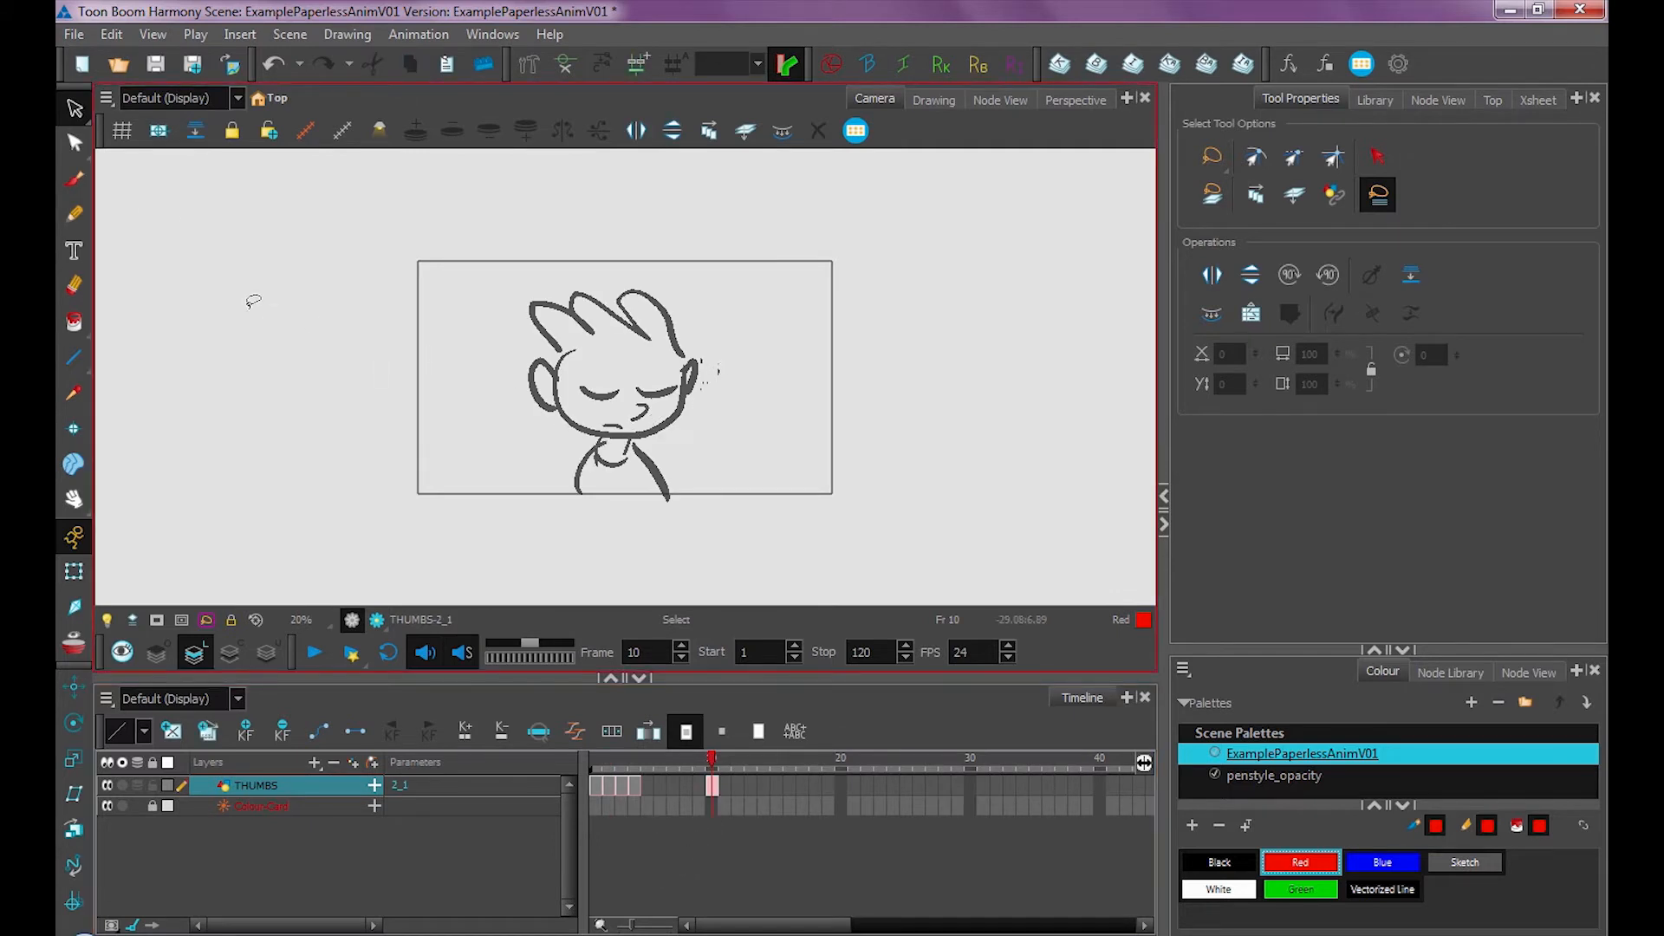
# Draw a red X to the left of the character on the frame 10 drawing
pyautogui.click(82, 185)
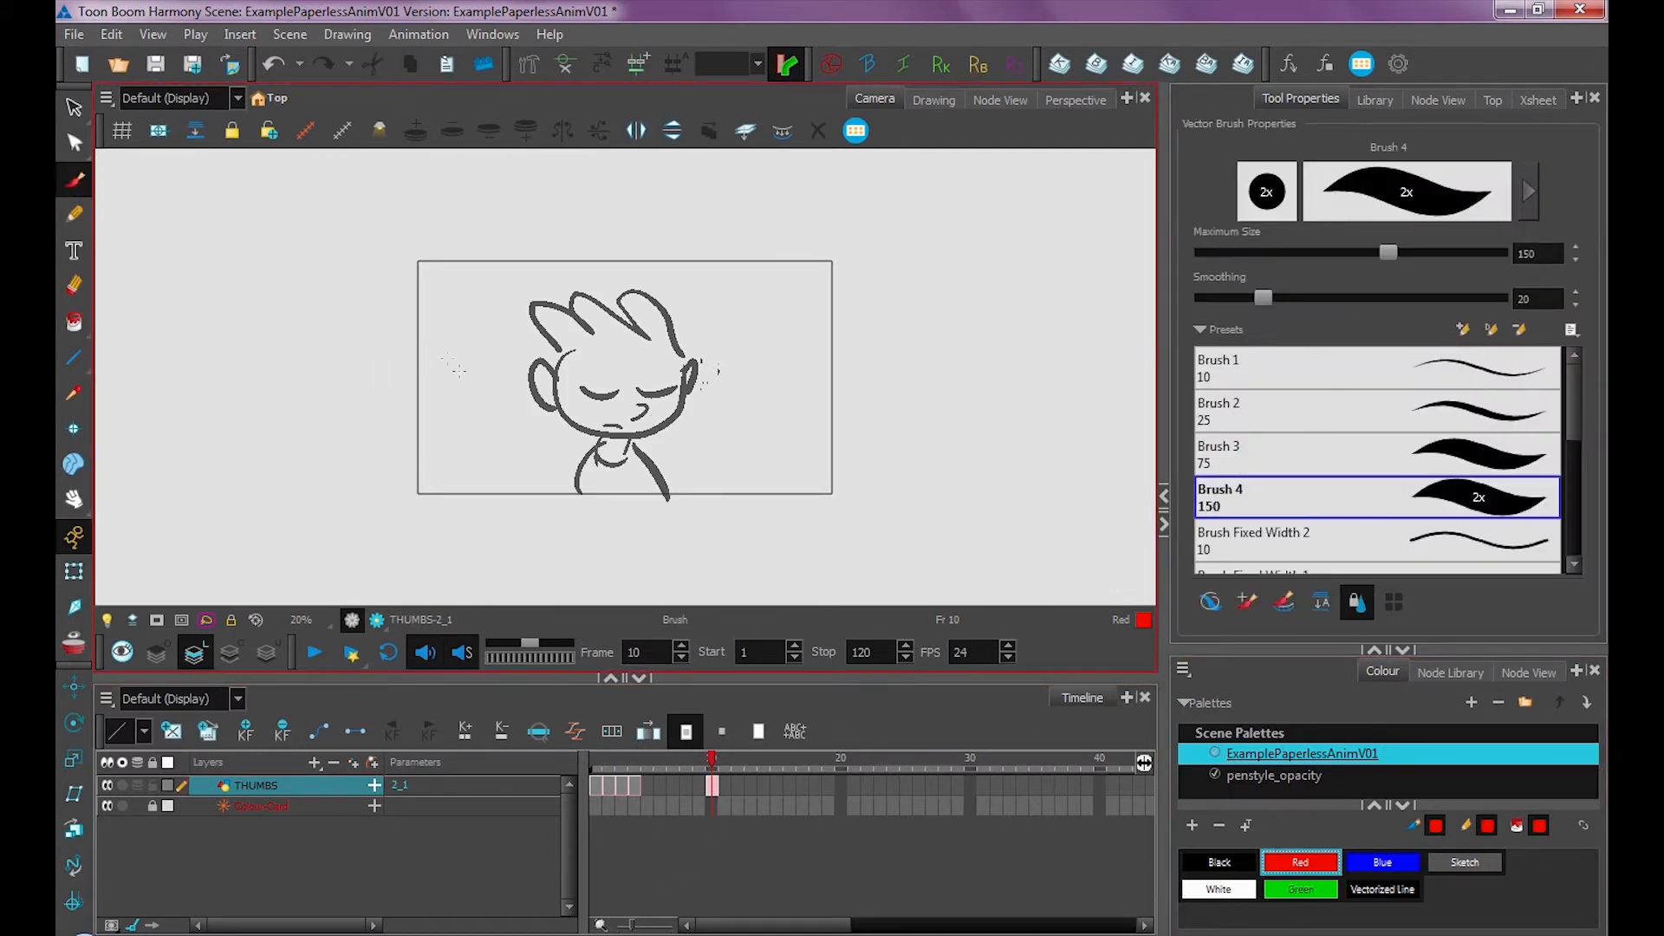
pyautogui.moveTo(401, 351)
pyautogui.mouseDown()
pyautogui.moveTo(494, 427)
pyautogui.moveTo(487, 334)
pyautogui.mouseUp()
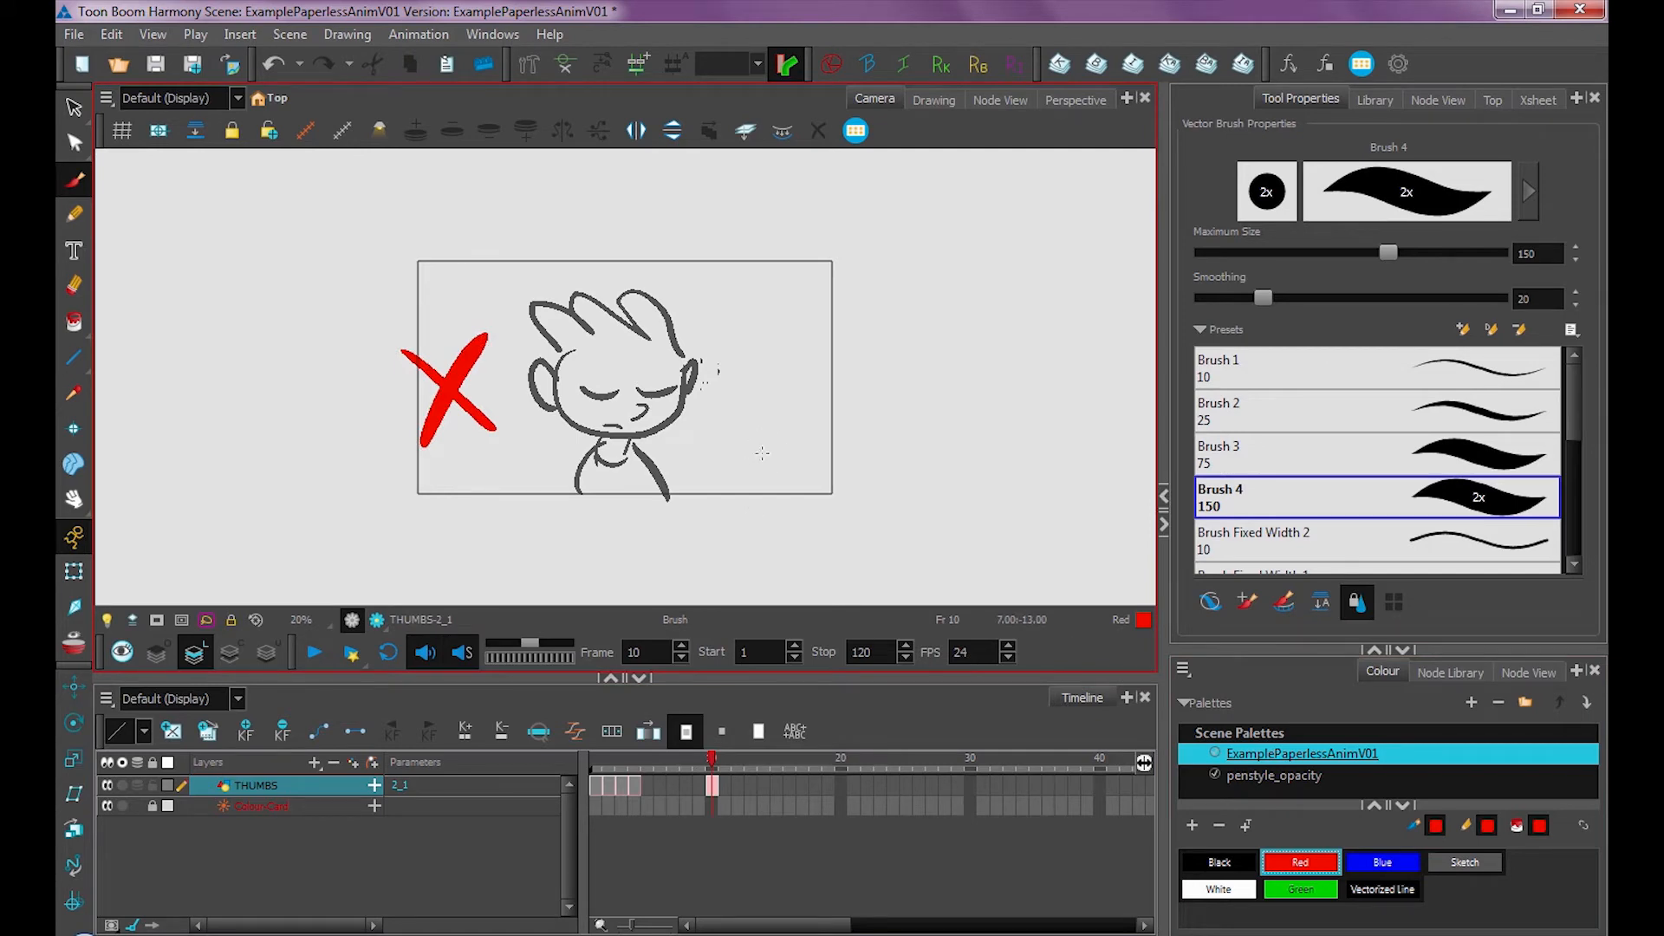
# Check frames 2 and 10 to compare the shared drawing
pyautogui.moveTo(711, 770); pyautogui.dragTo(614, 794)
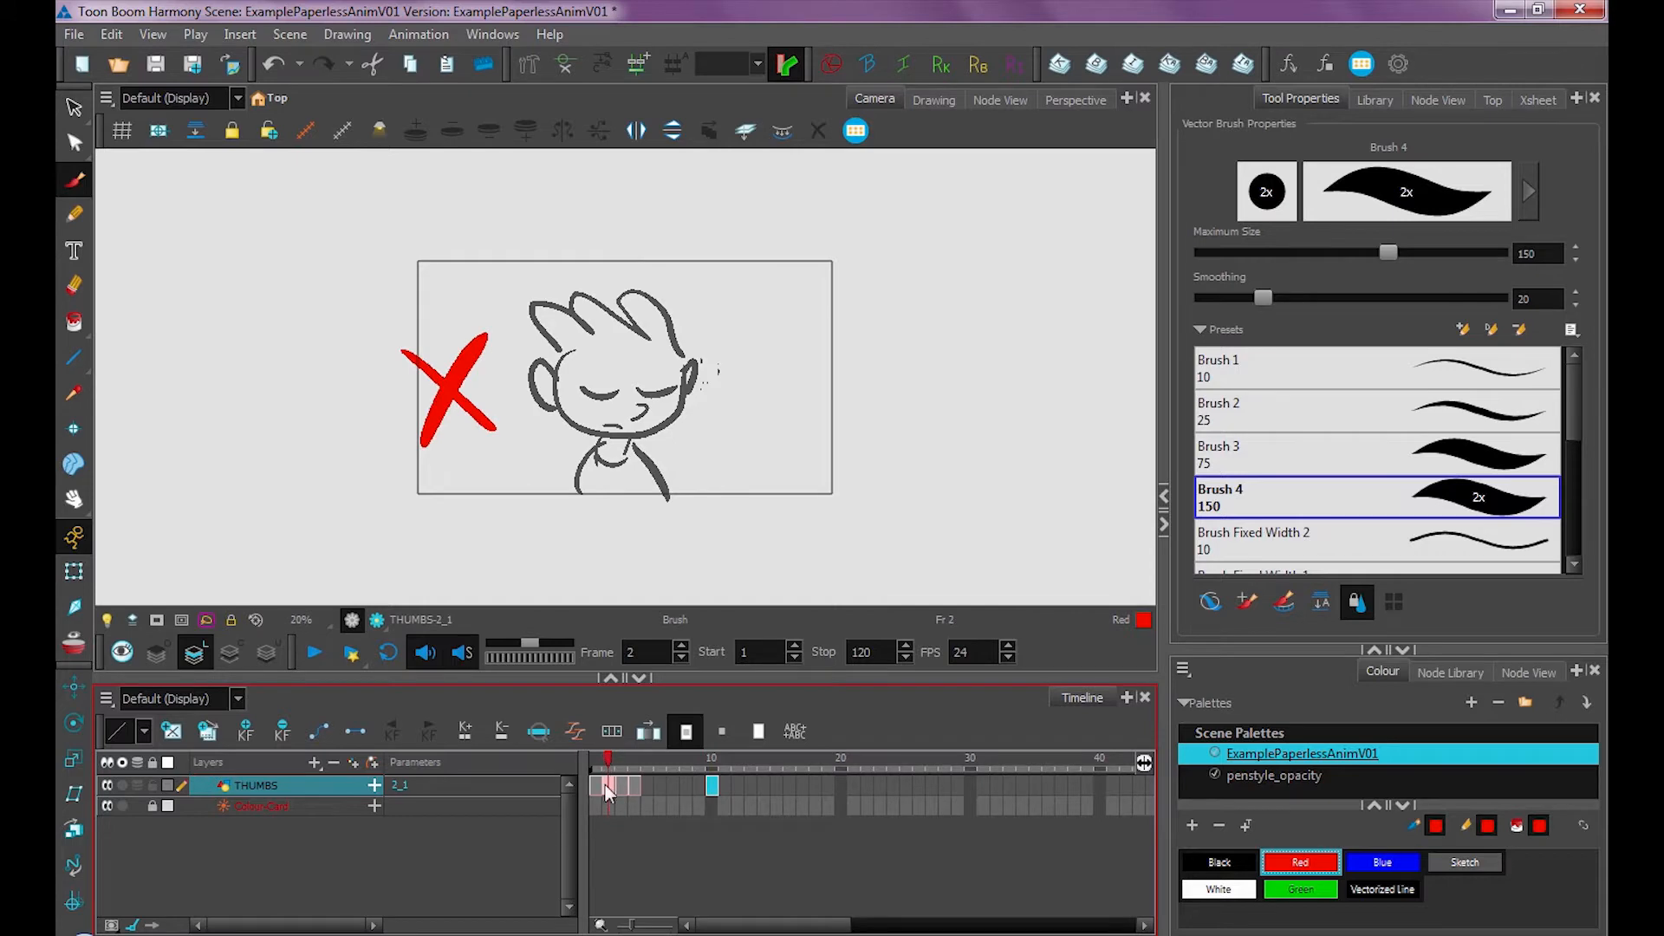
pyautogui.click(713, 765)
pyautogui.click(714, 760)
pyautogui.click(606, 769)
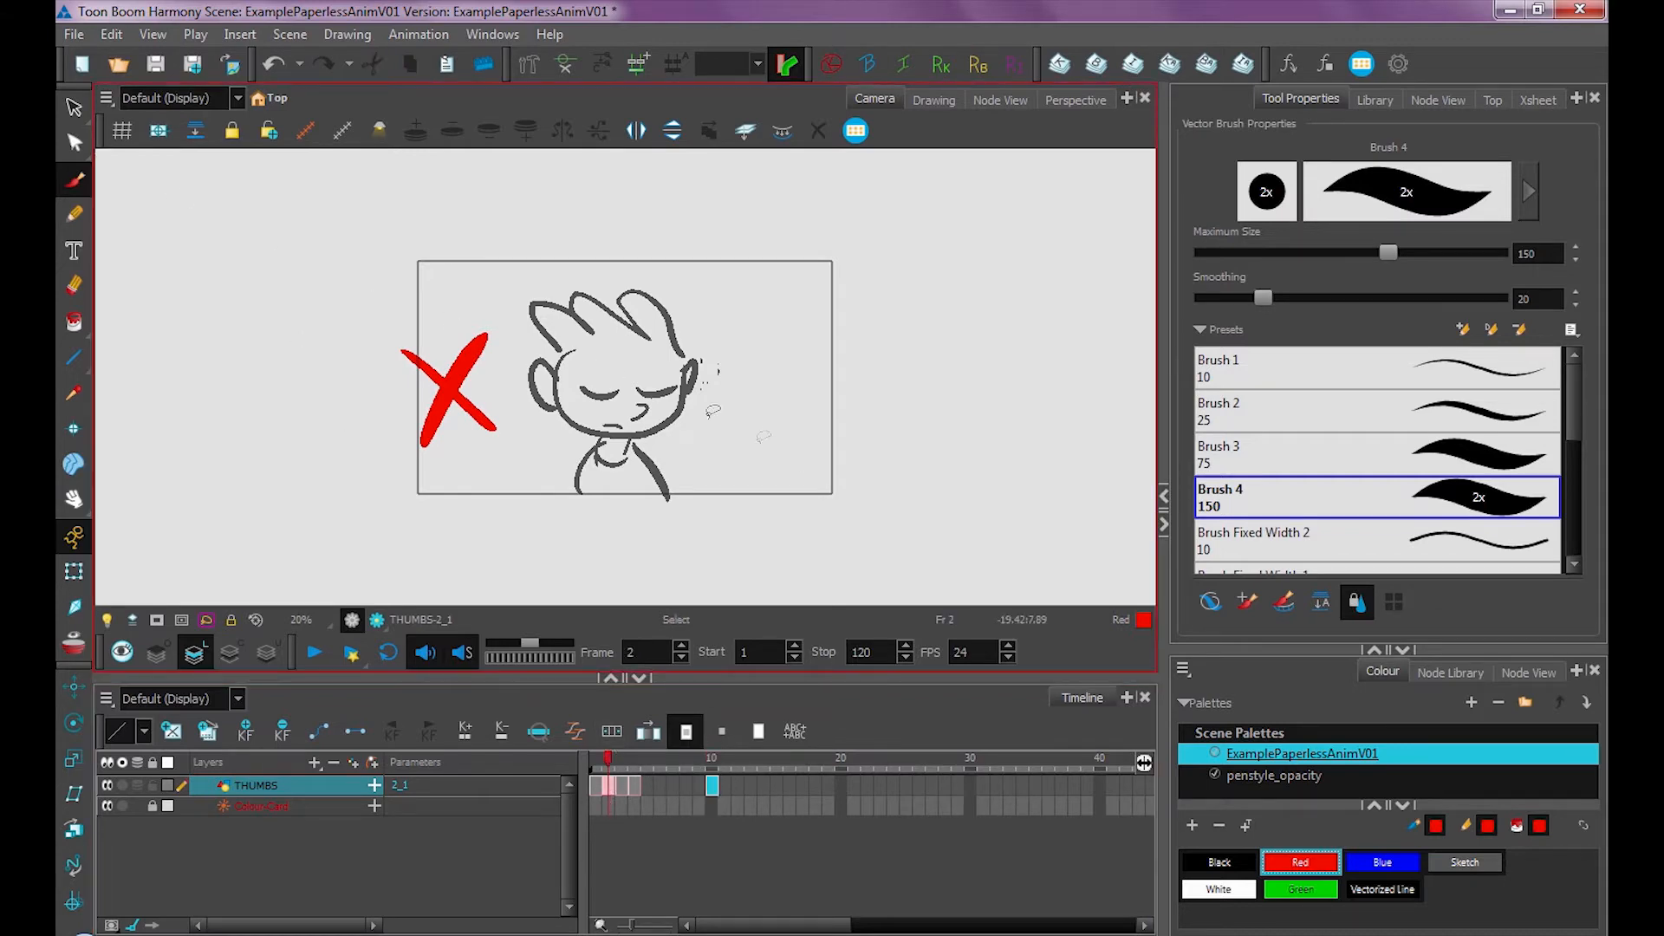
# Undo the red X drawn on the drawing shared by frames 2 and 10
pyautogui.hotkey('ctrl', 'z')
pyautogui.hotkey('ctrl', 'z')
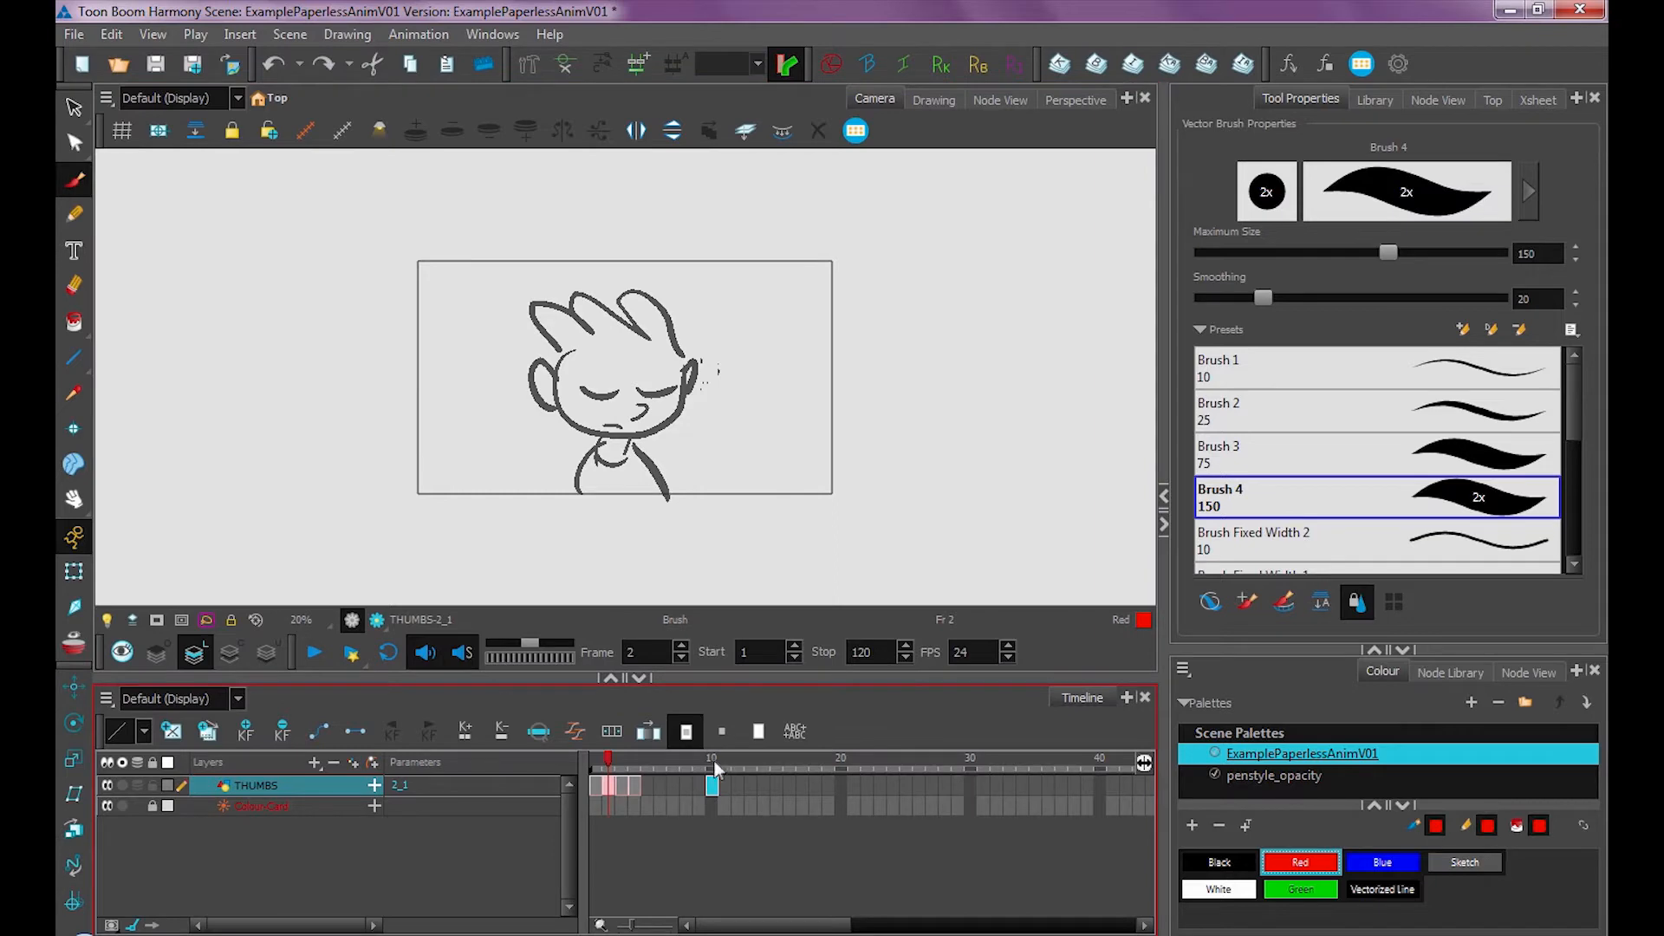
# Duplicate the frame 10 drawing and draw a blue X above the character on the new copy
pyautogui.click(713, 781)
pyautogui.click(211, 733)
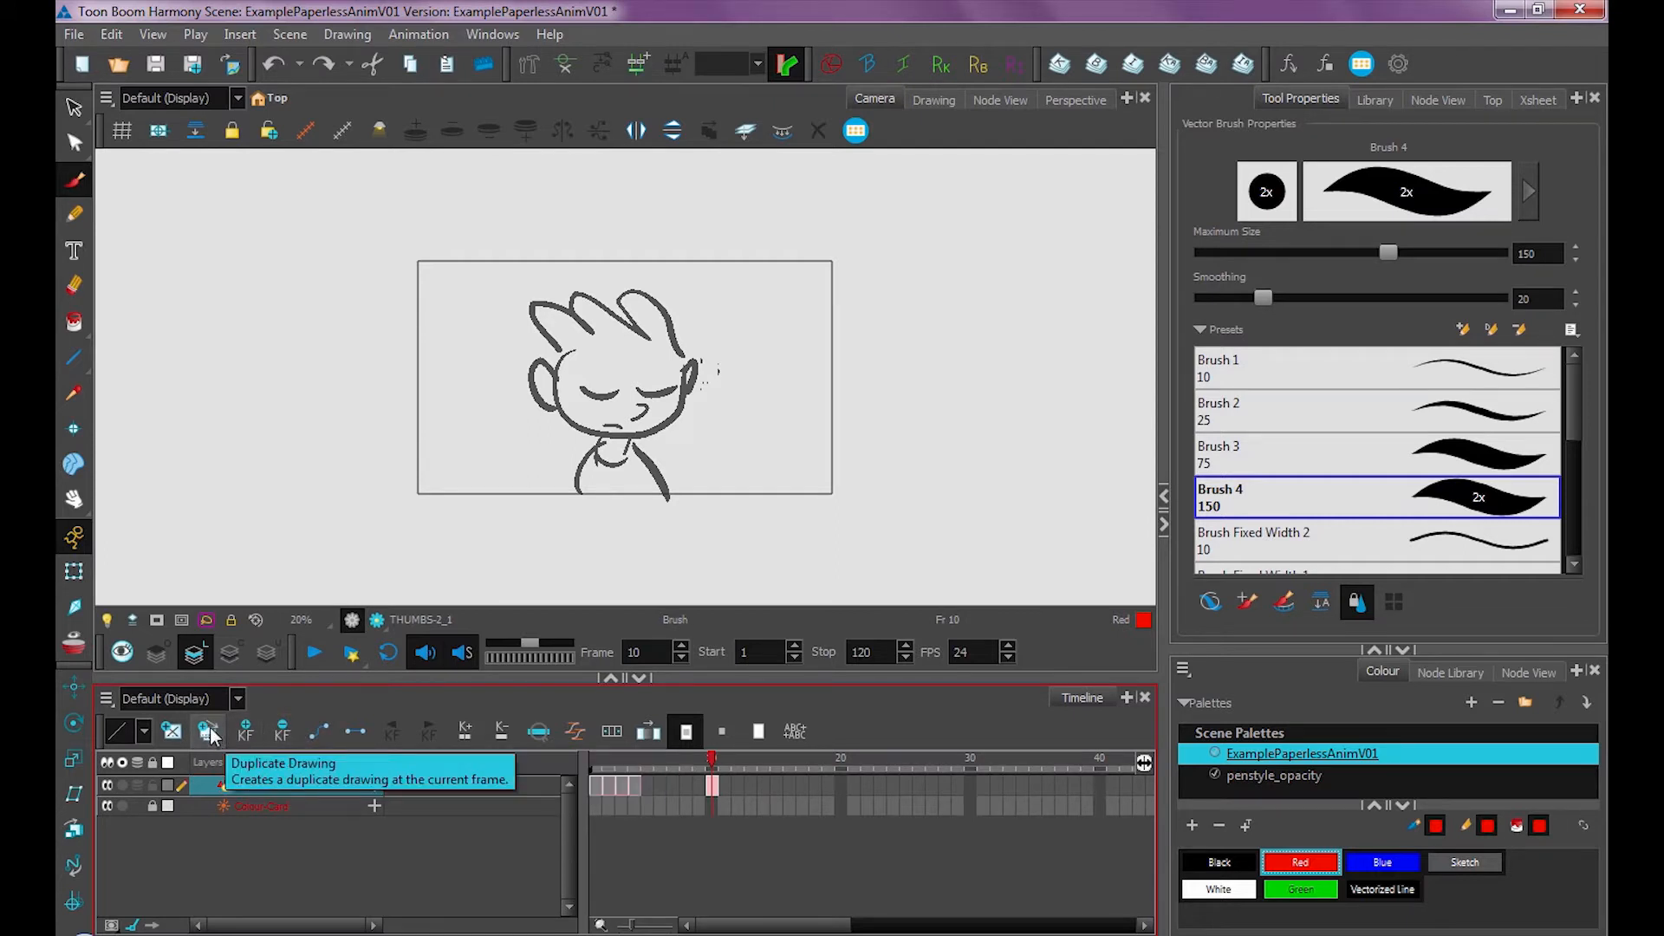
pyautogui.moveTo(559, 196)
pyautogui.mouseDown()
pyautogui.moveTo(638, 246)
pyautogui.moveTo(674, 180)
pyautogui.mouseUp()
# Flip between frames 2 and 10 to compare the original and duplicated drawings
pyautogui.moveTo(713, 762); pyautogui.dragTo(608, 783)
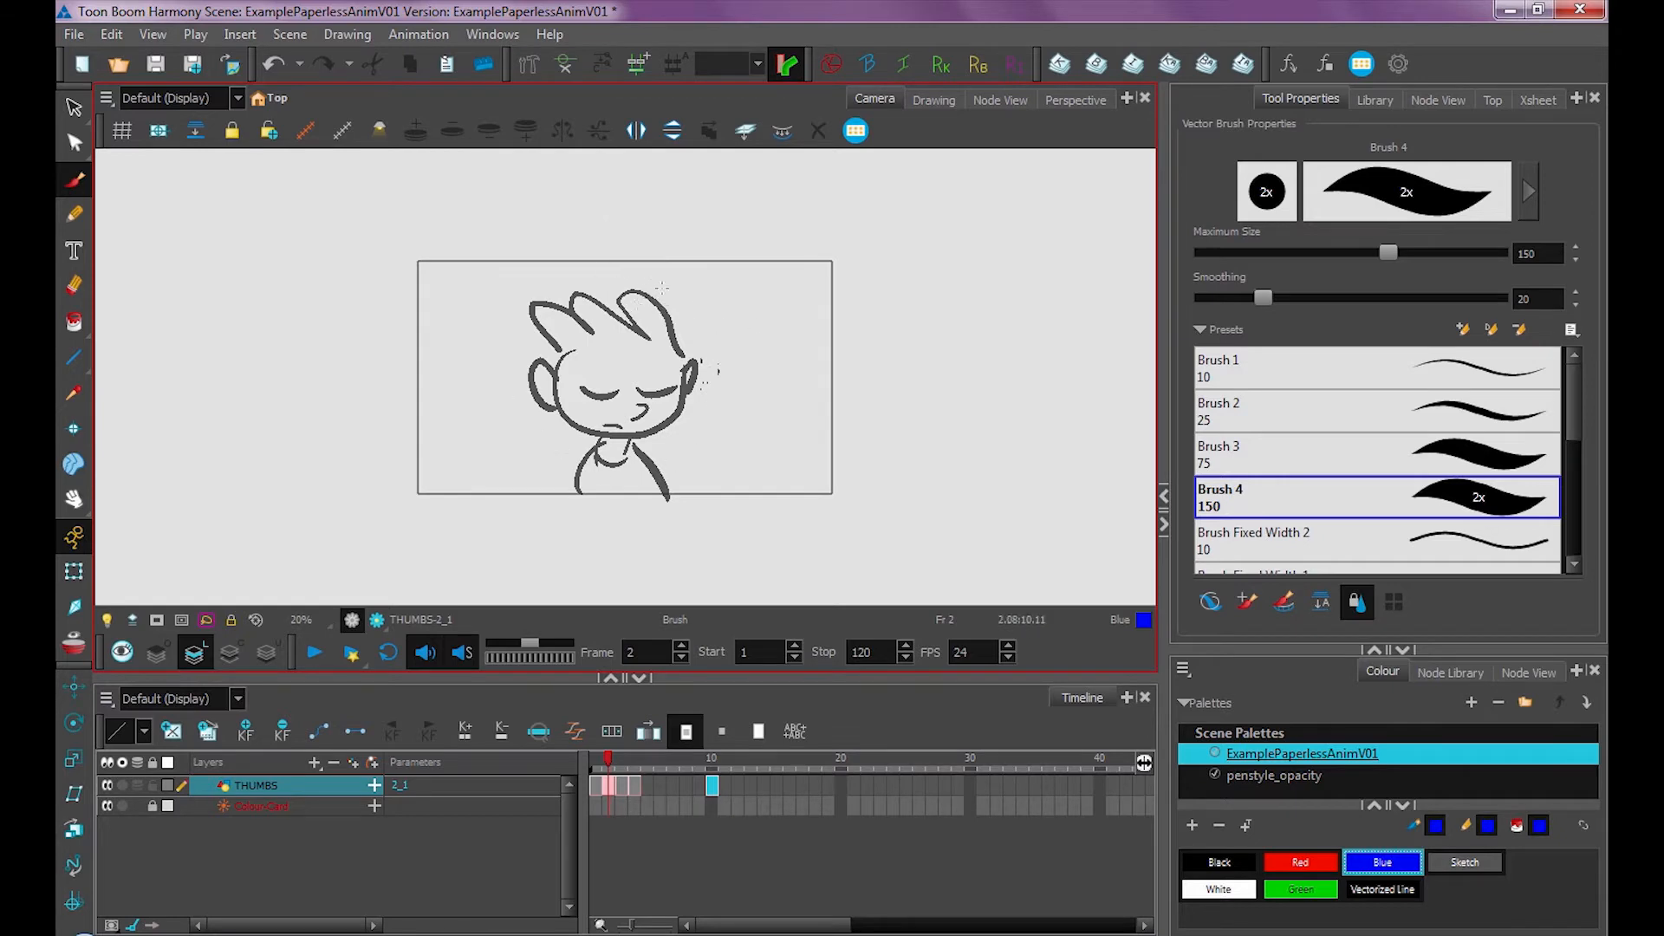
pyautogui.click(714, 787)
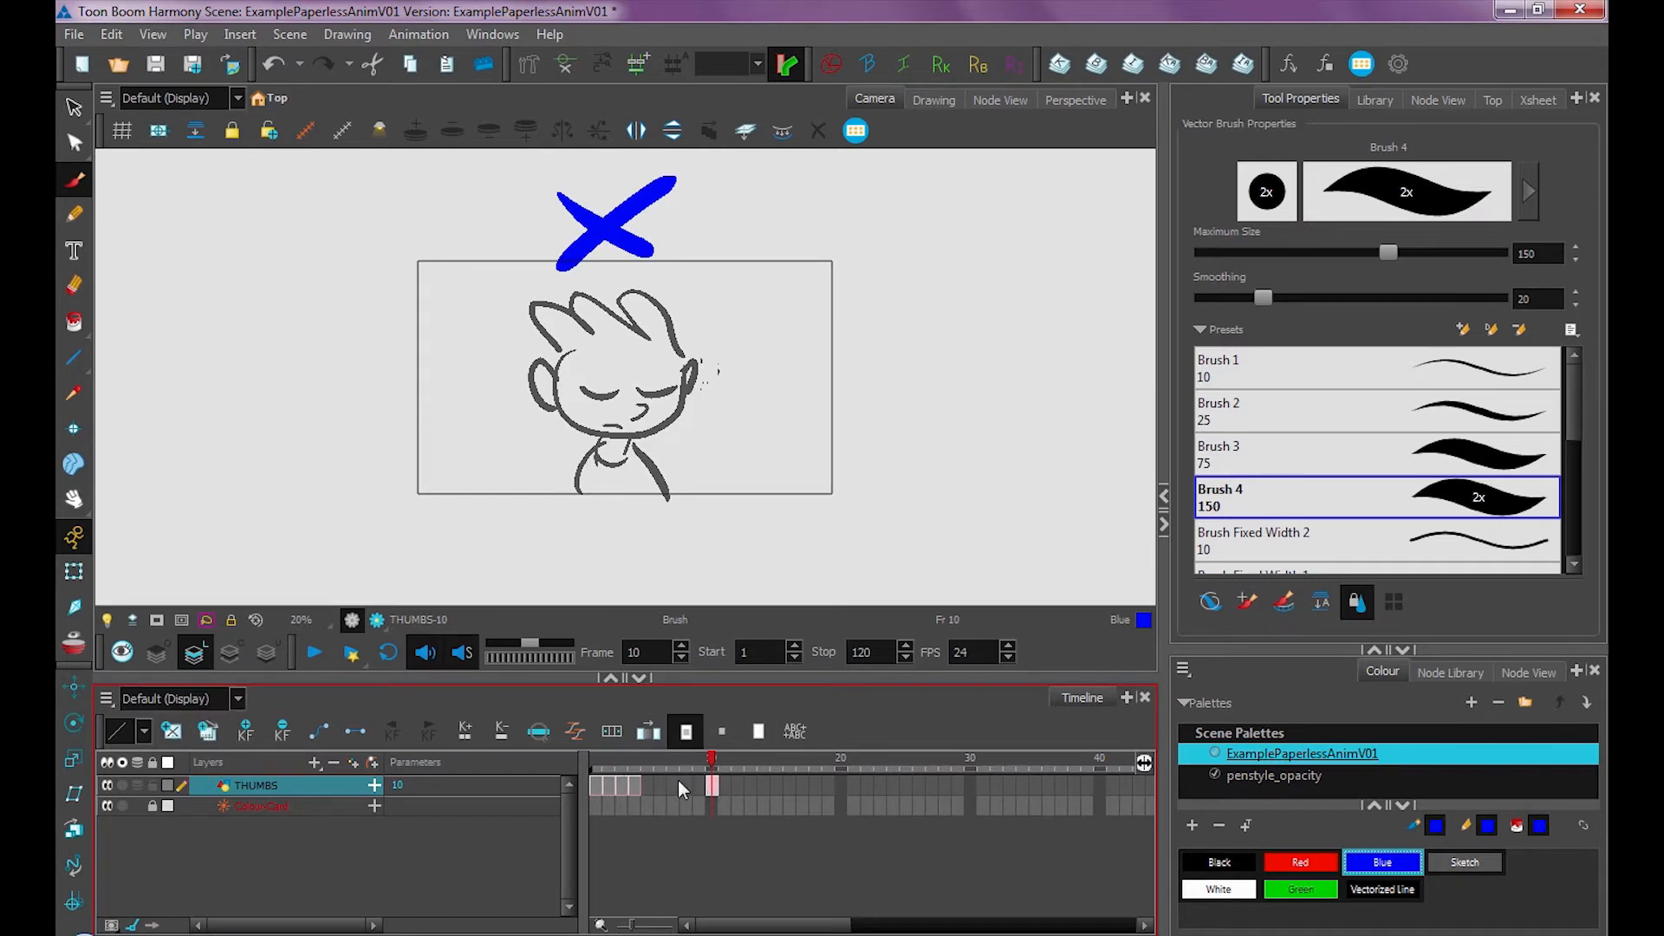
pyautogui.click(611, 783)
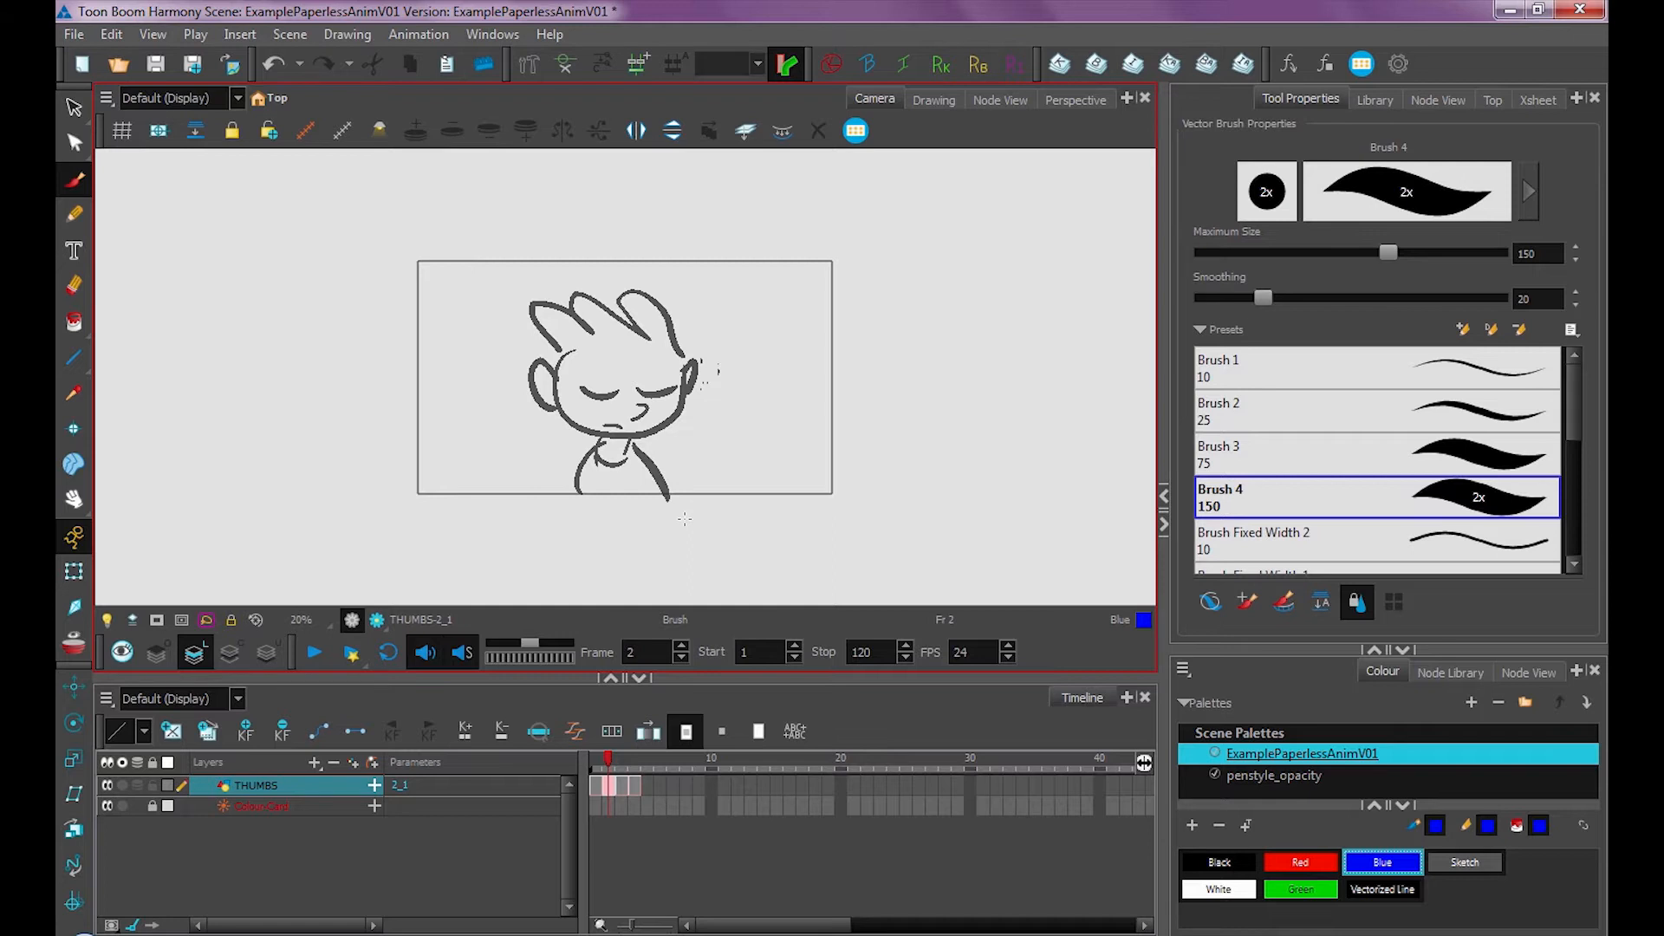
# Clone the THUMBS layer with drawings only, hide THUMBS, and draw a blue squiggle on the clone's frame 2 drawing
pyautogui.scroll(-4, 685, 518)
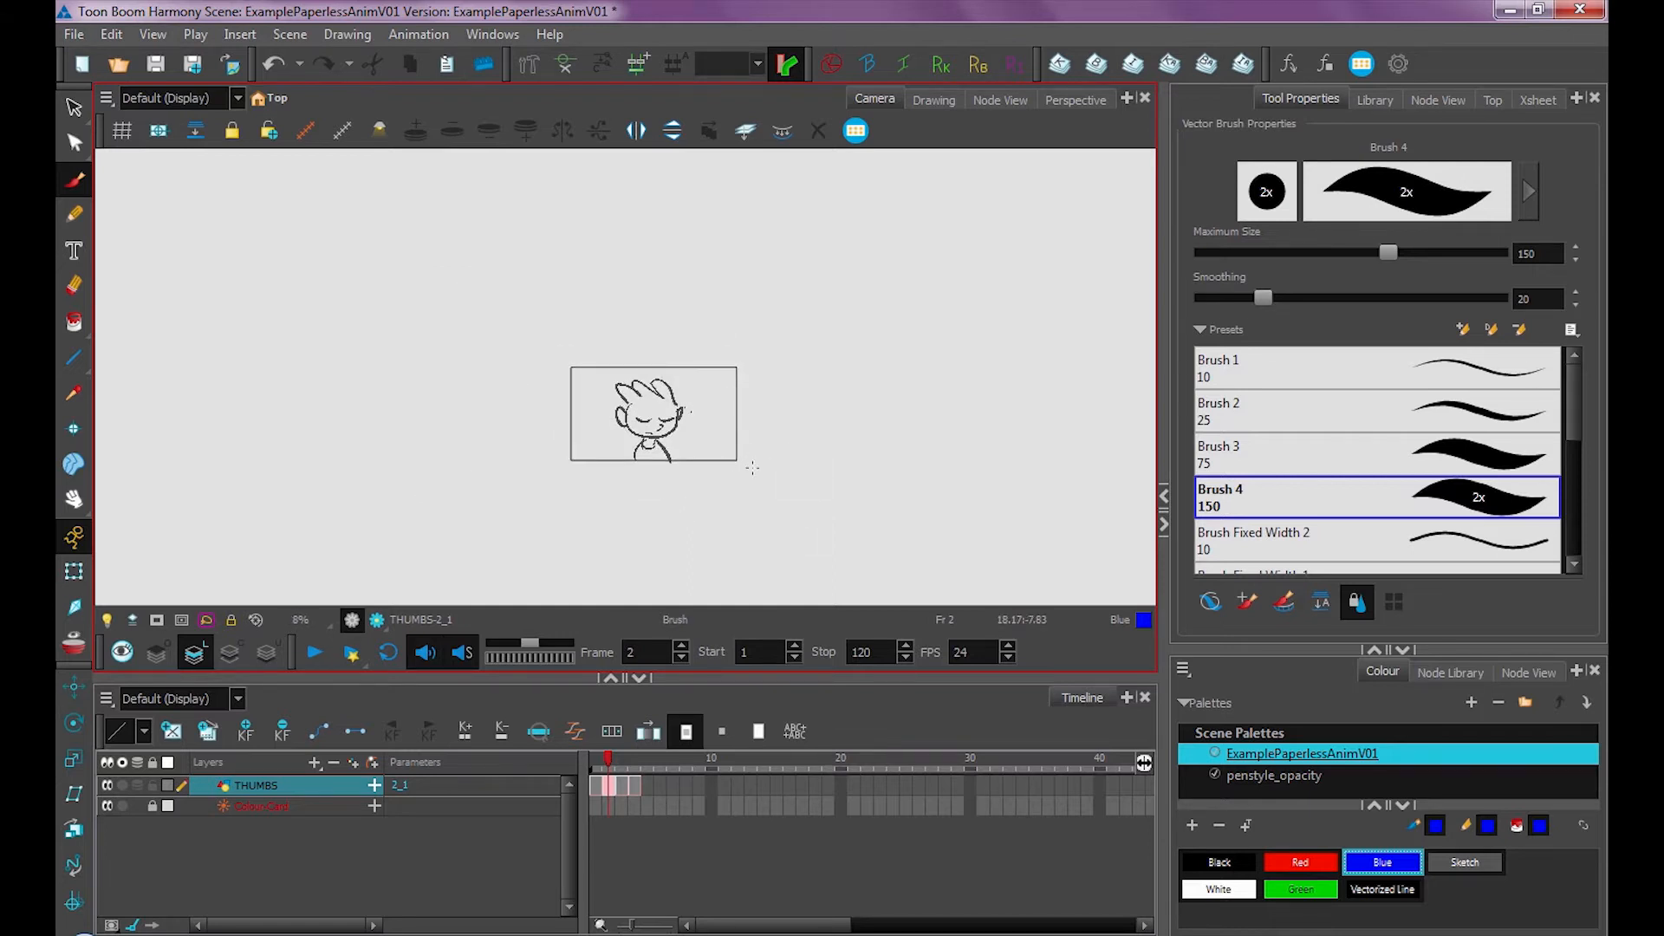
pyautogui.scroll(-1, 745, 466)
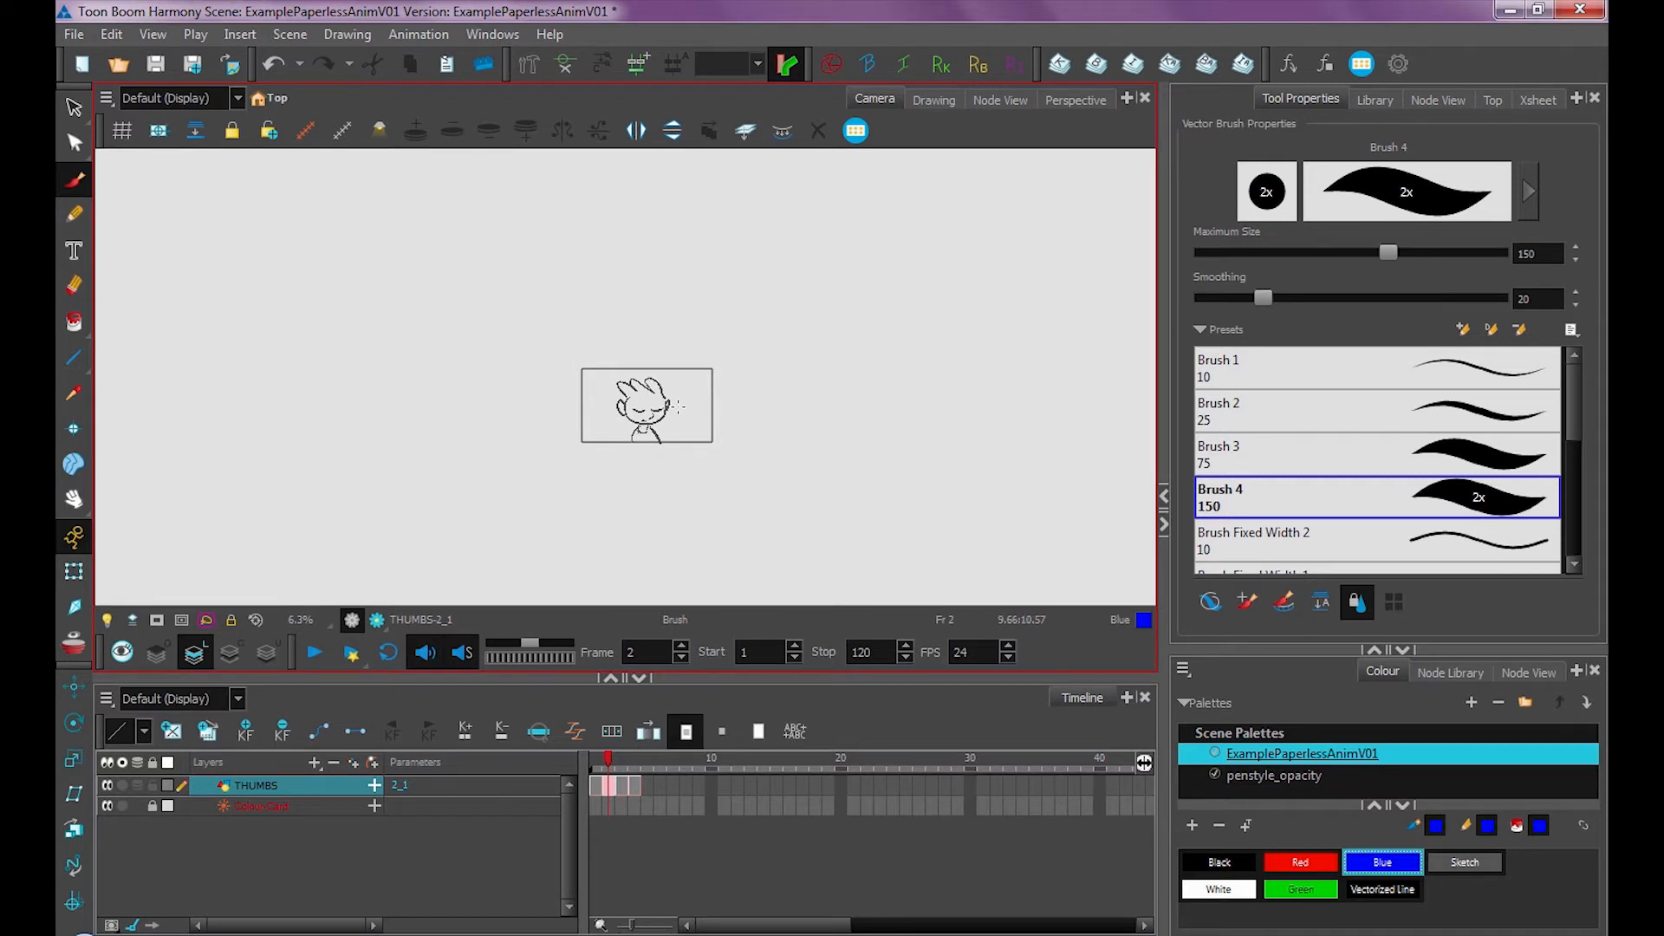
pyautogui.rightClick(263, 785)
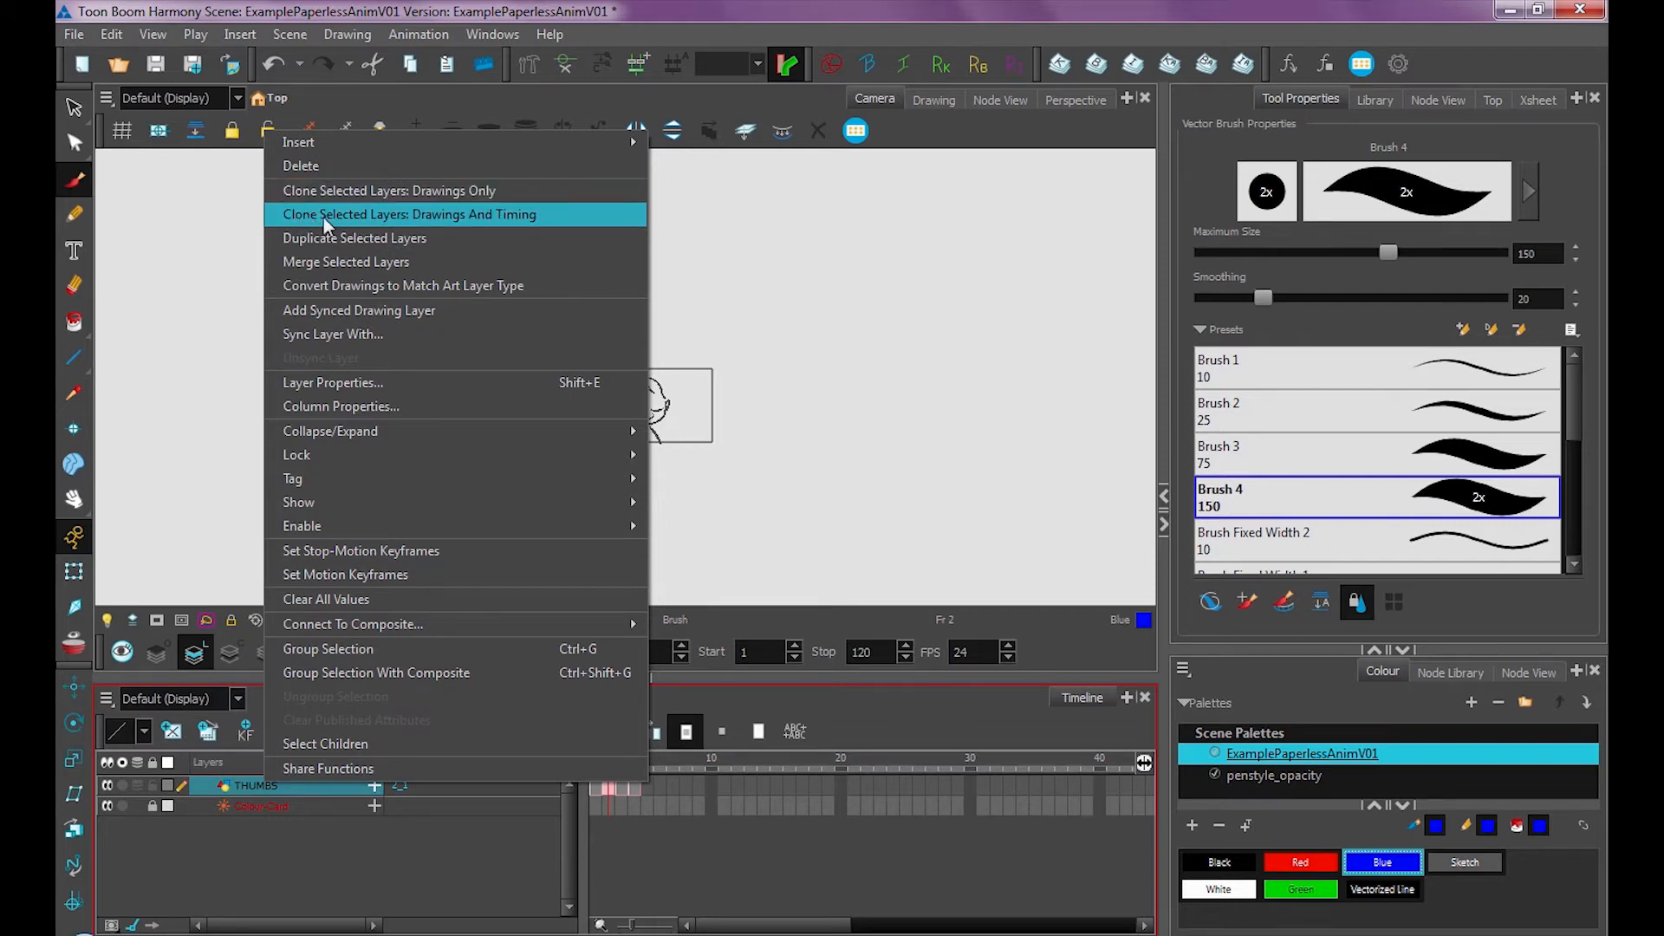
pyautogui.click(465, 192)
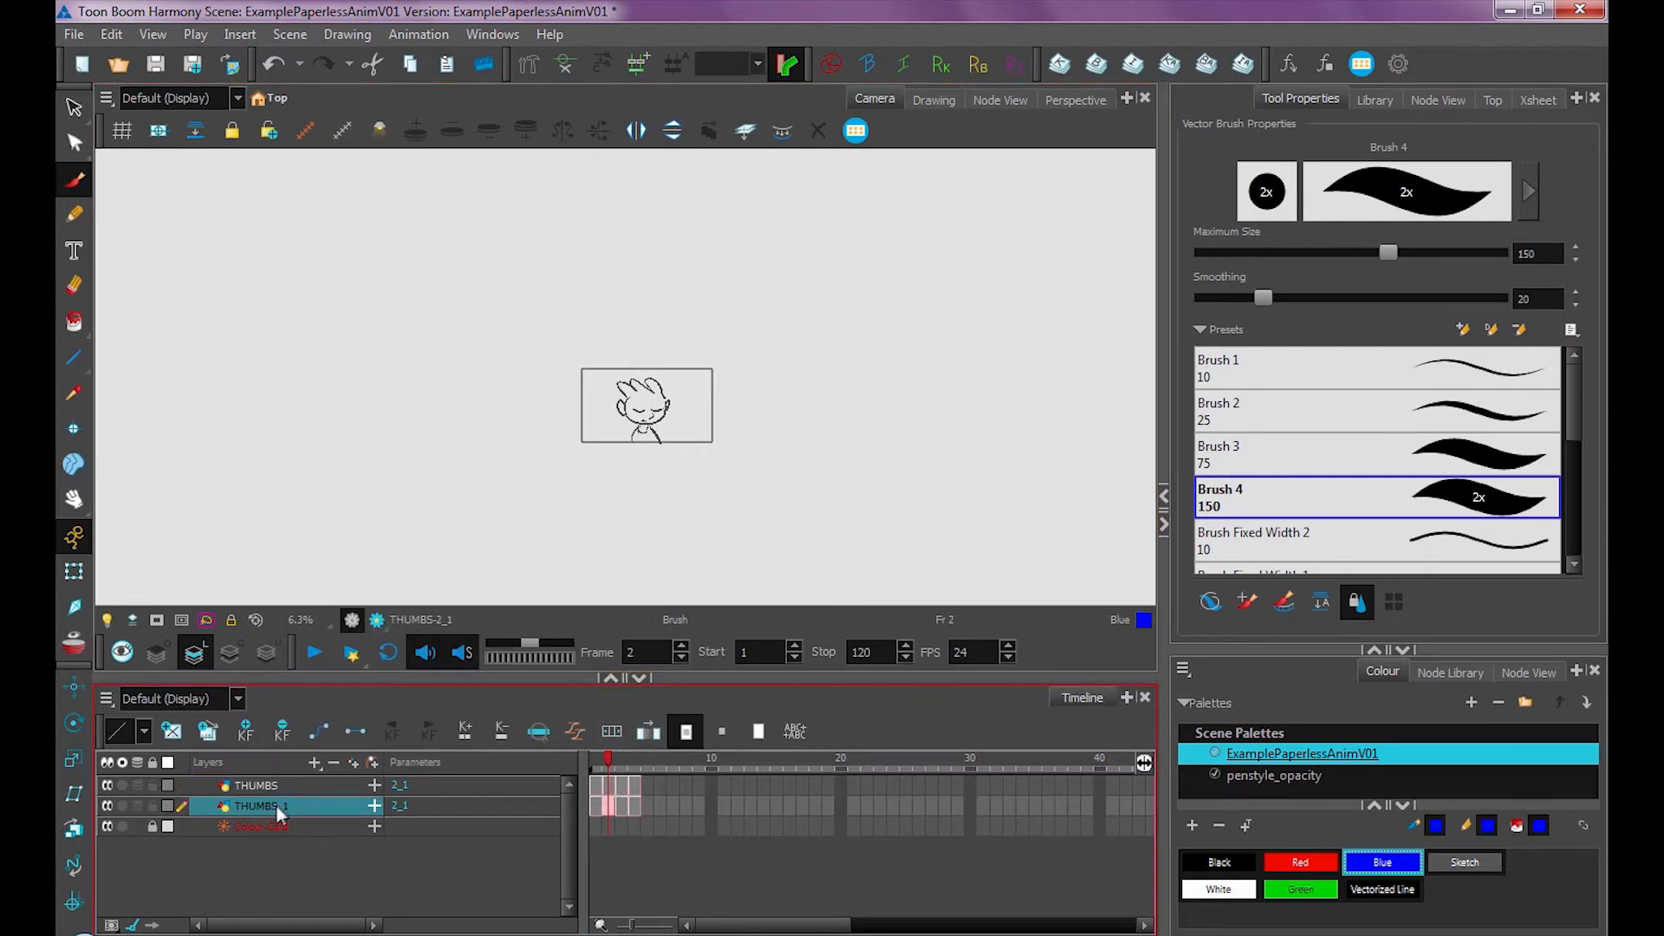
pyautogui.click(108, 784)
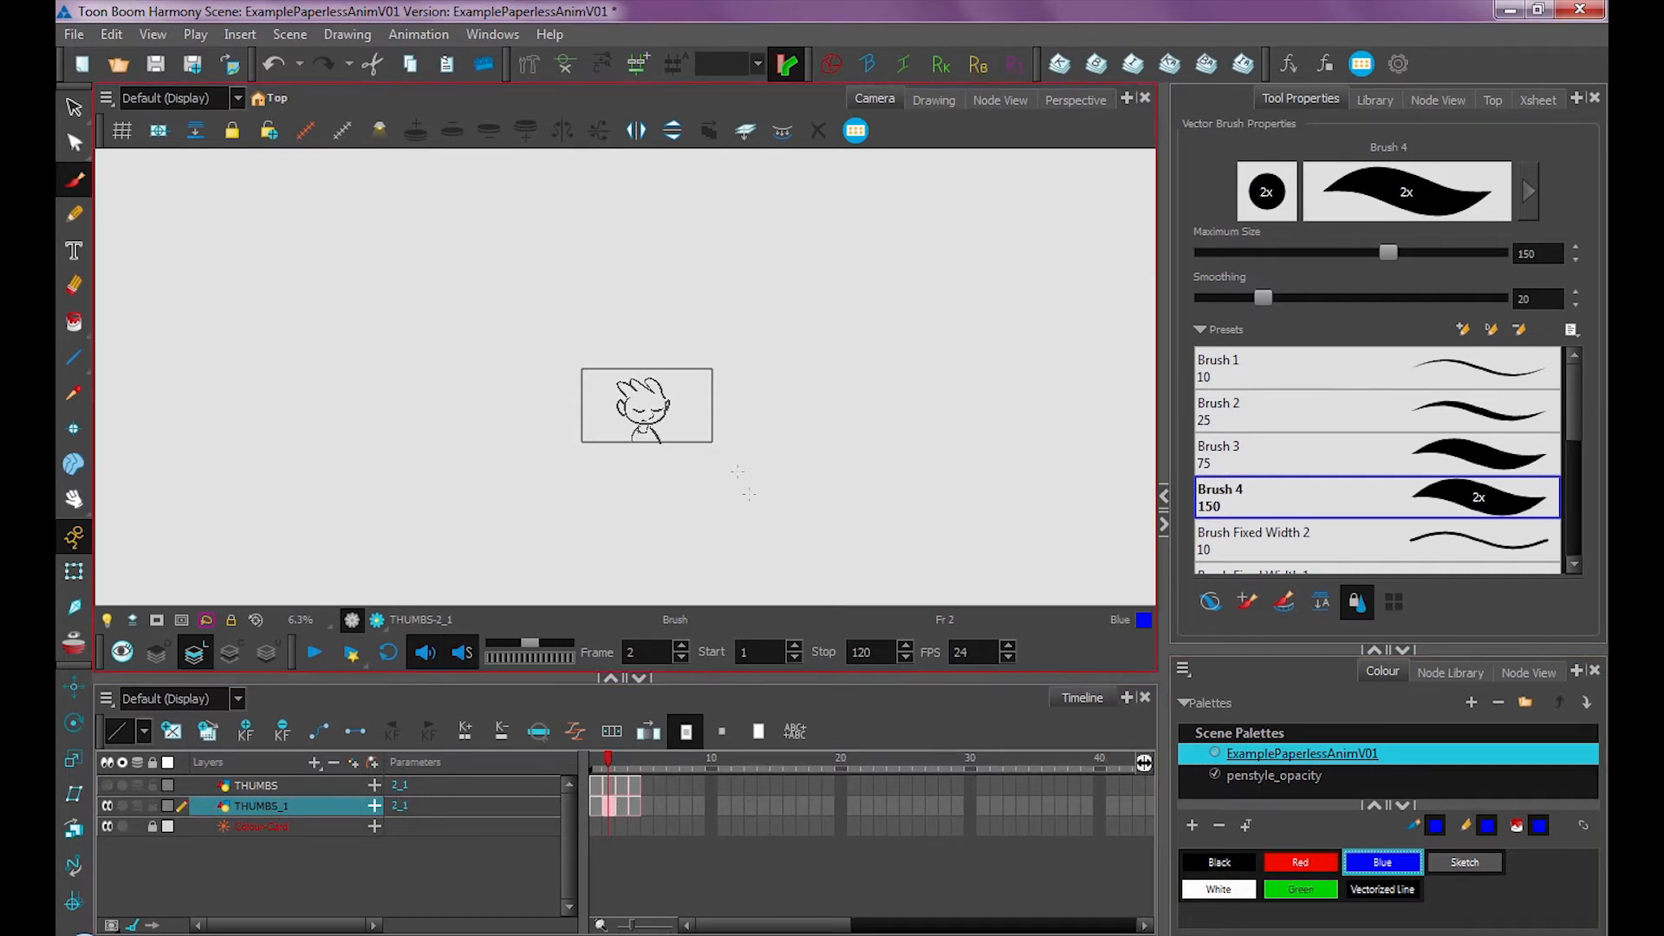
pyautogui.moveTo(679, 390); pyautogui.dragTo(772, 395)
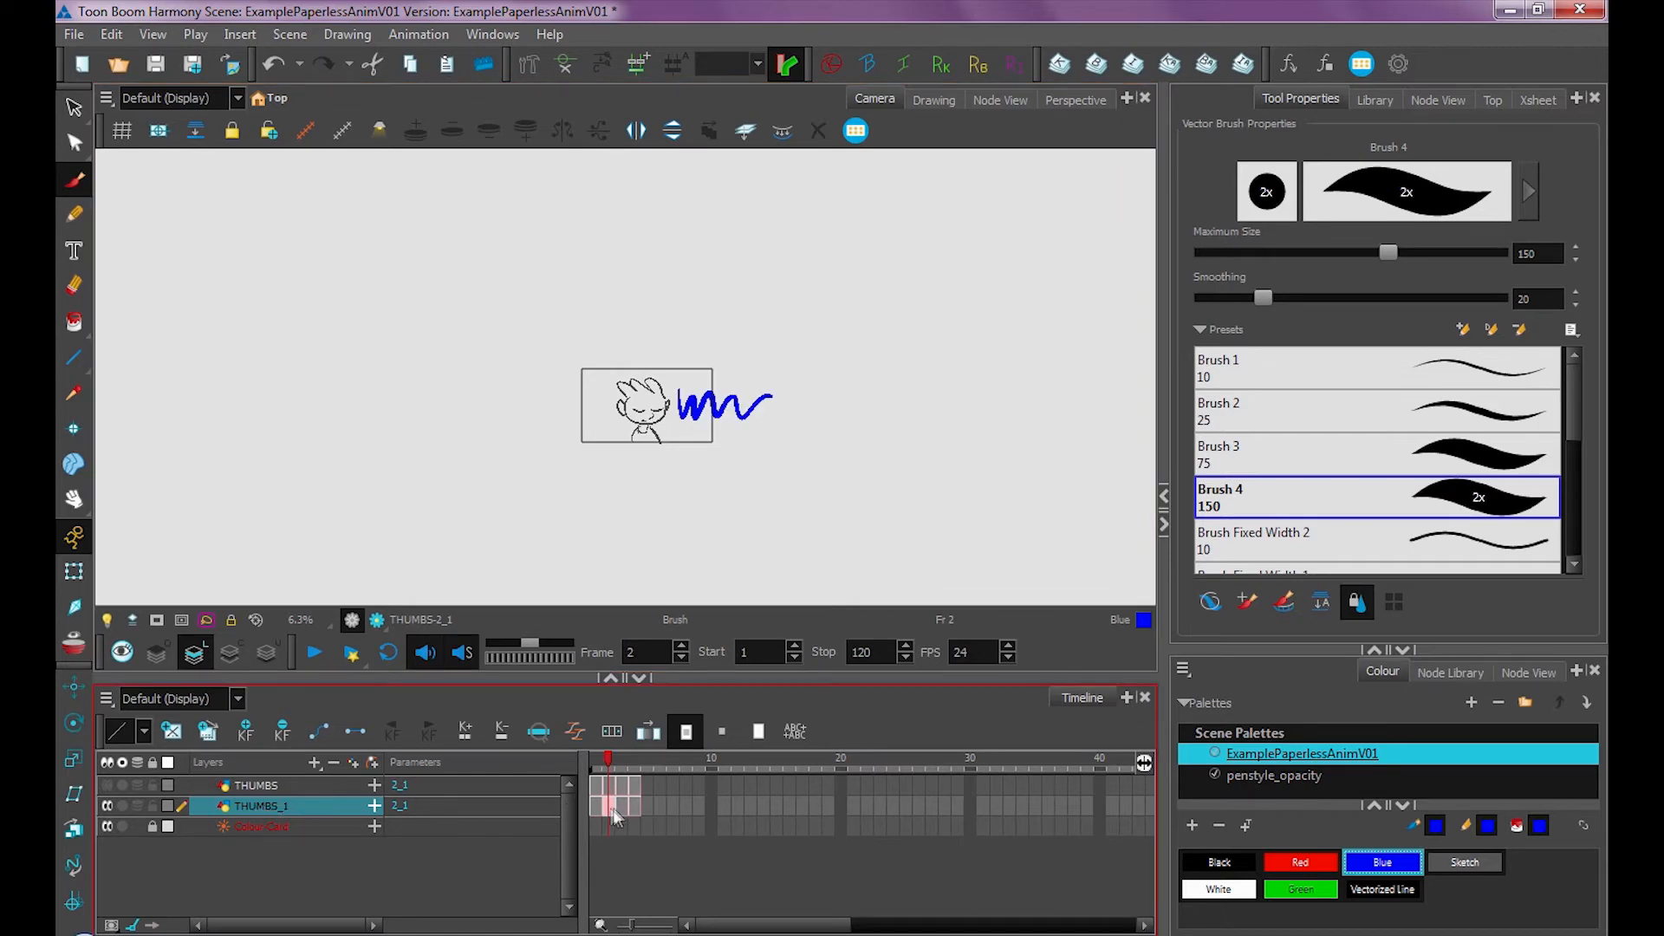
# Toggle the two layers' visibility to compare their frame 2 drawings
pyautogui.click(107, 811)
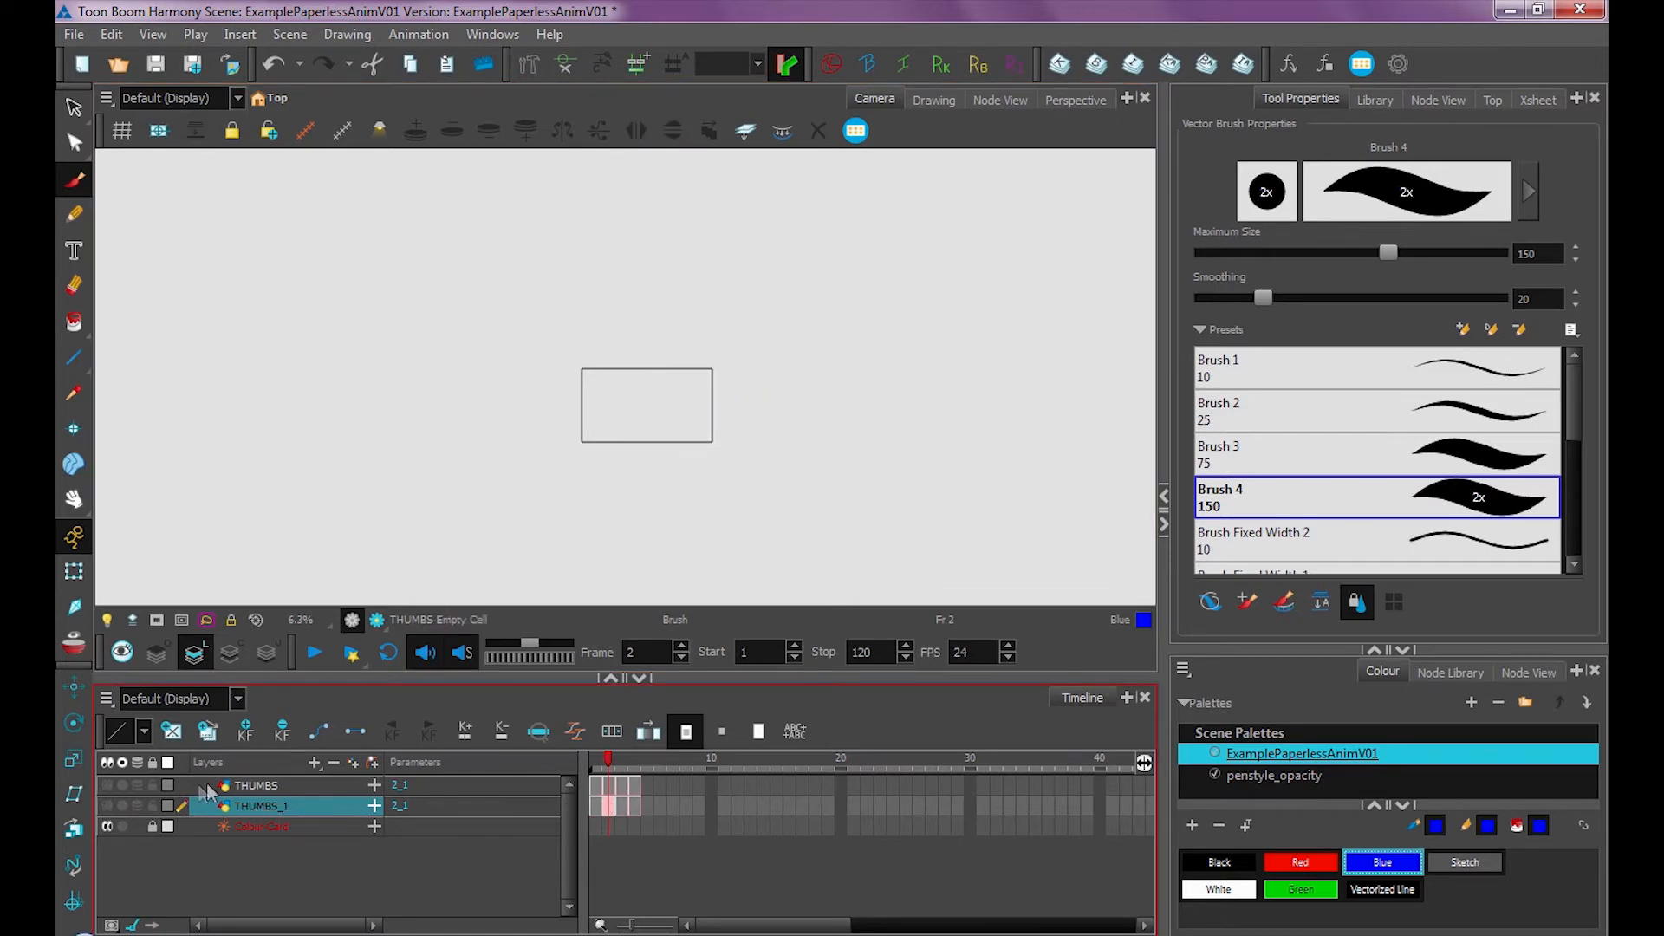
pyautogui.click(257, 786)
pyautogui.click(108, 785)
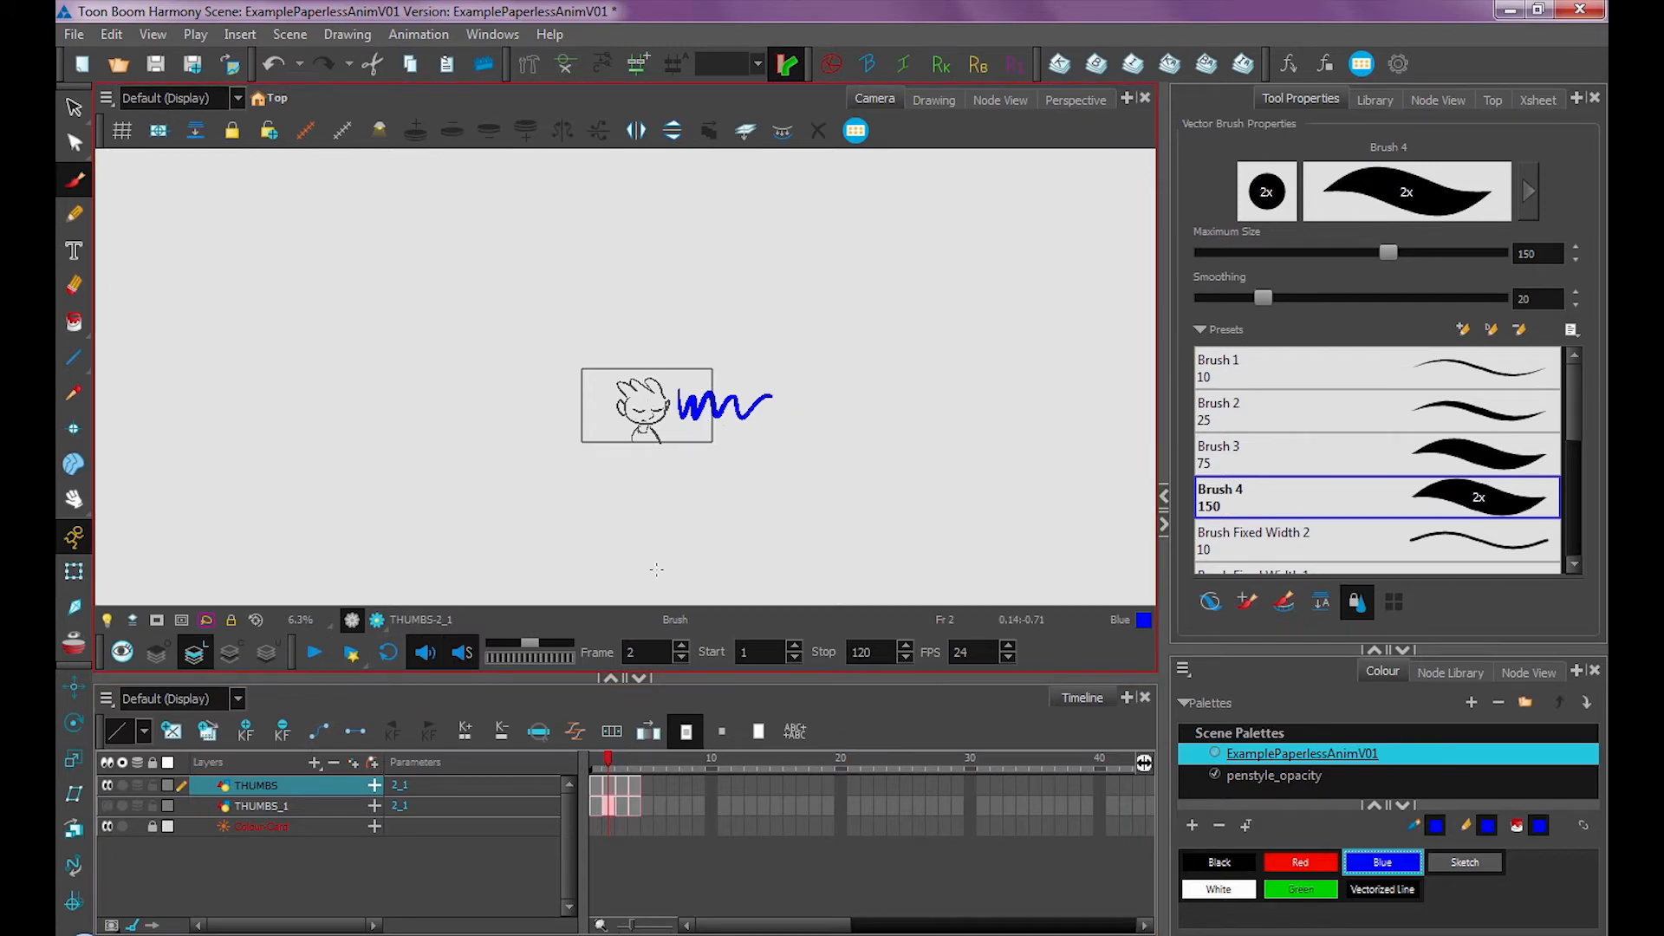
# Undo the squiggle, visibility changes and the layer clone
pyautogui.hotkey('ctrl', 'z')
pyautogui.hotkey('ctrl', 'z')
pyautogui.hotkey('ctrl', 'z')
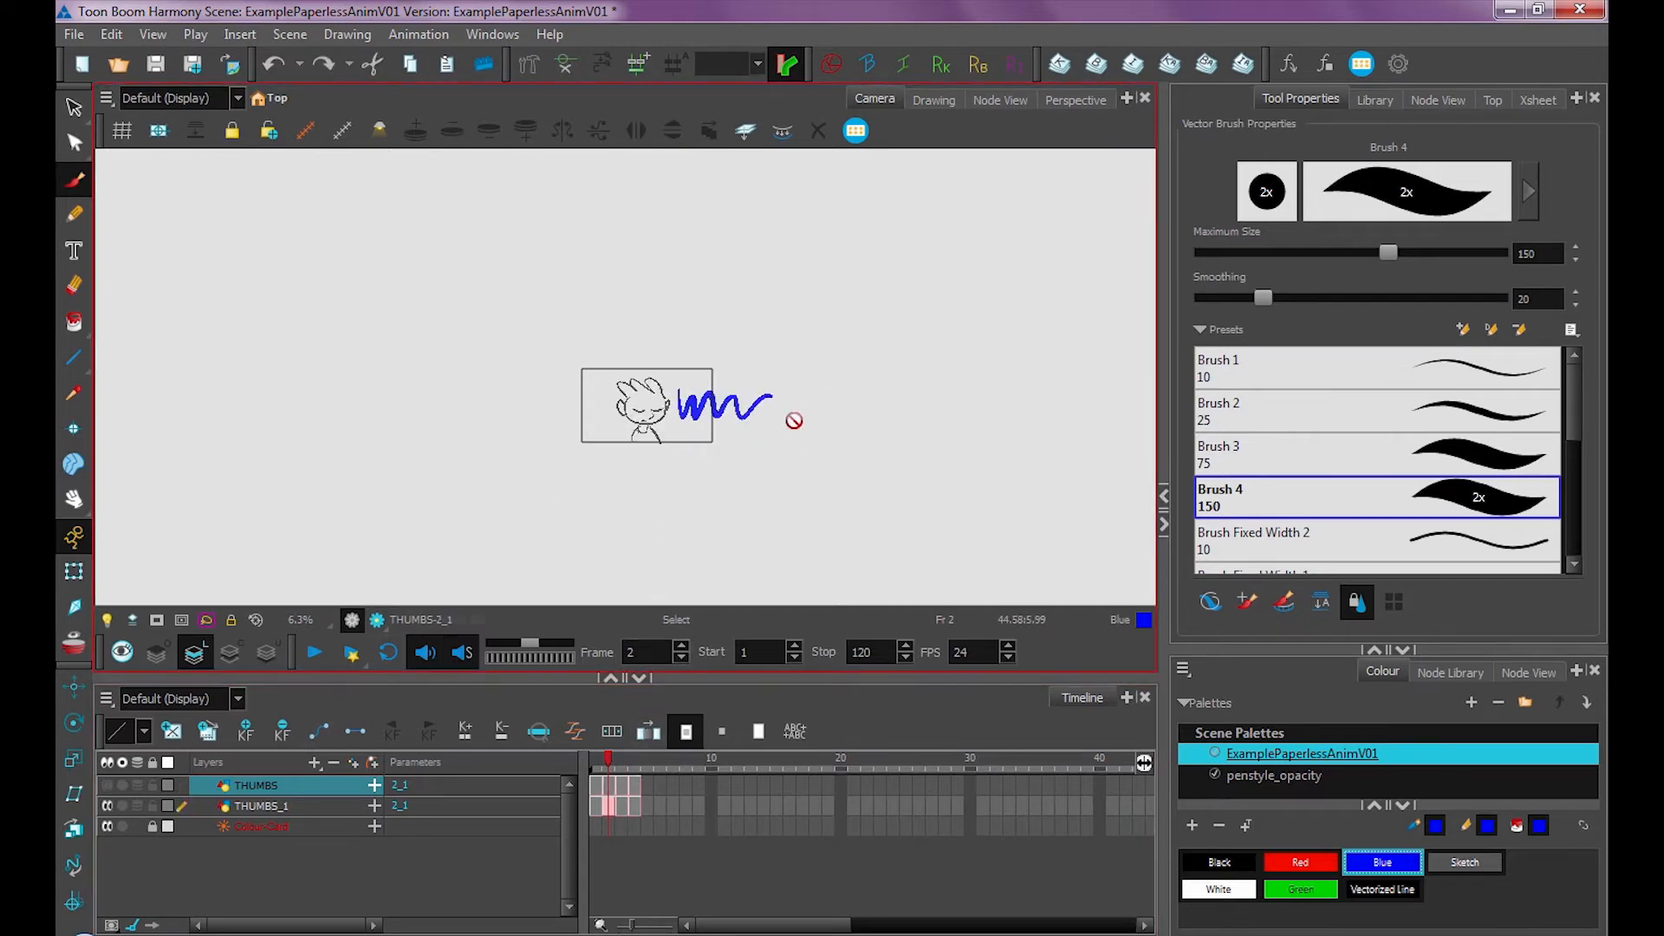
pyautogui.hotkey('ctrl', 'z')
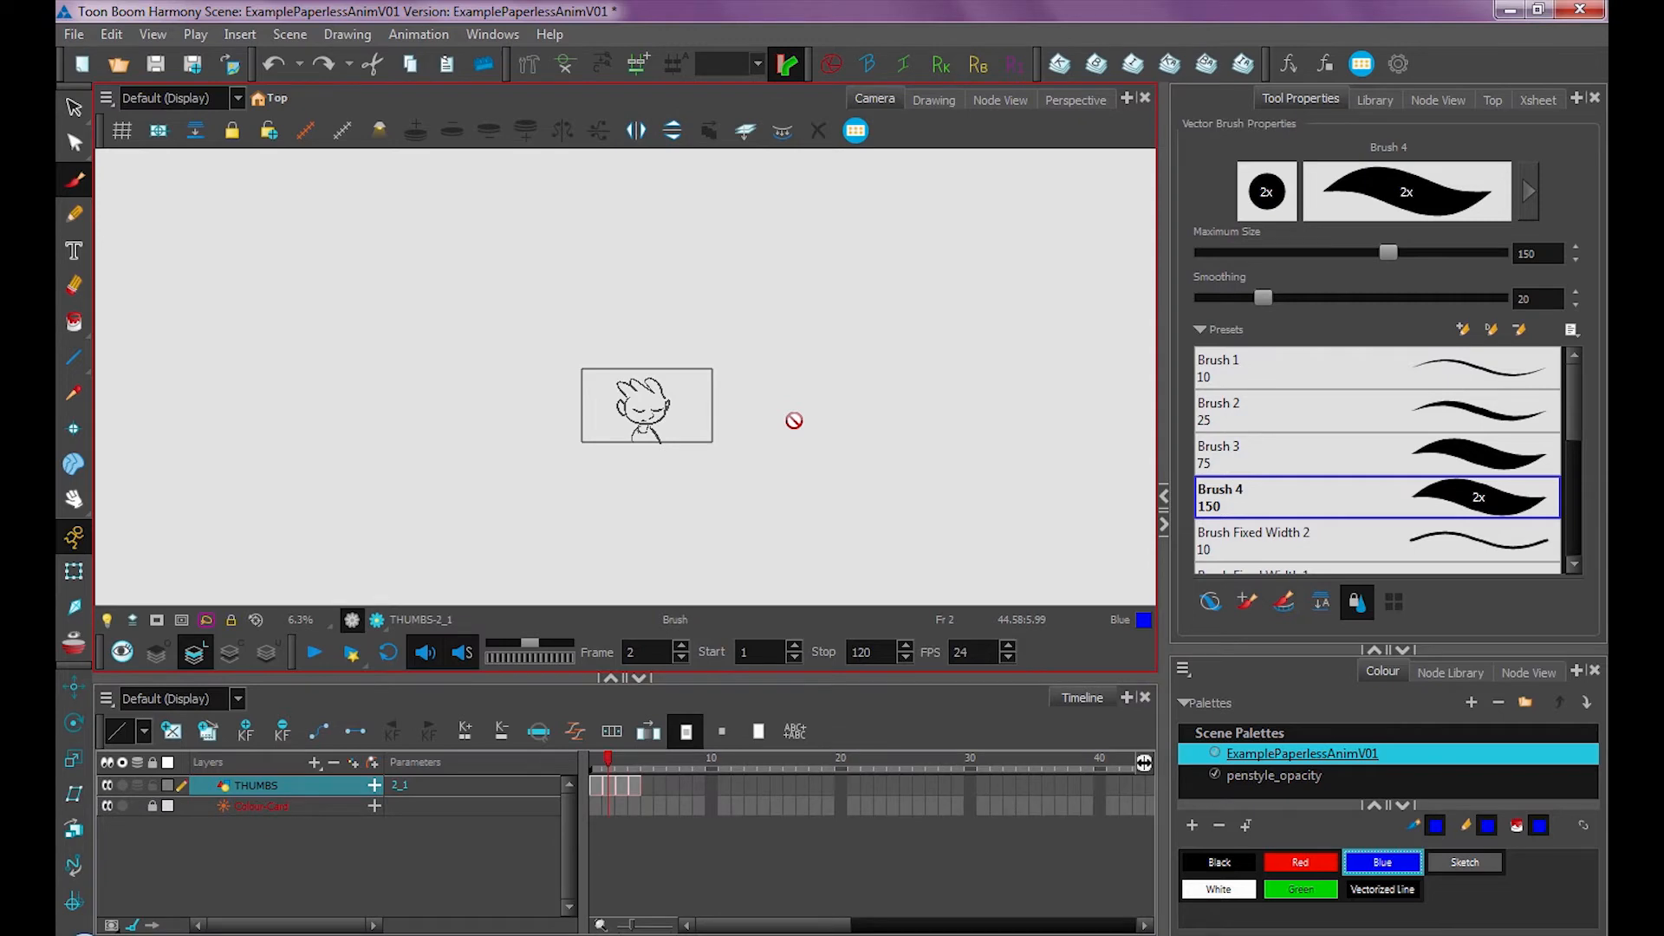
pyautogui.rightClick(266, 783)
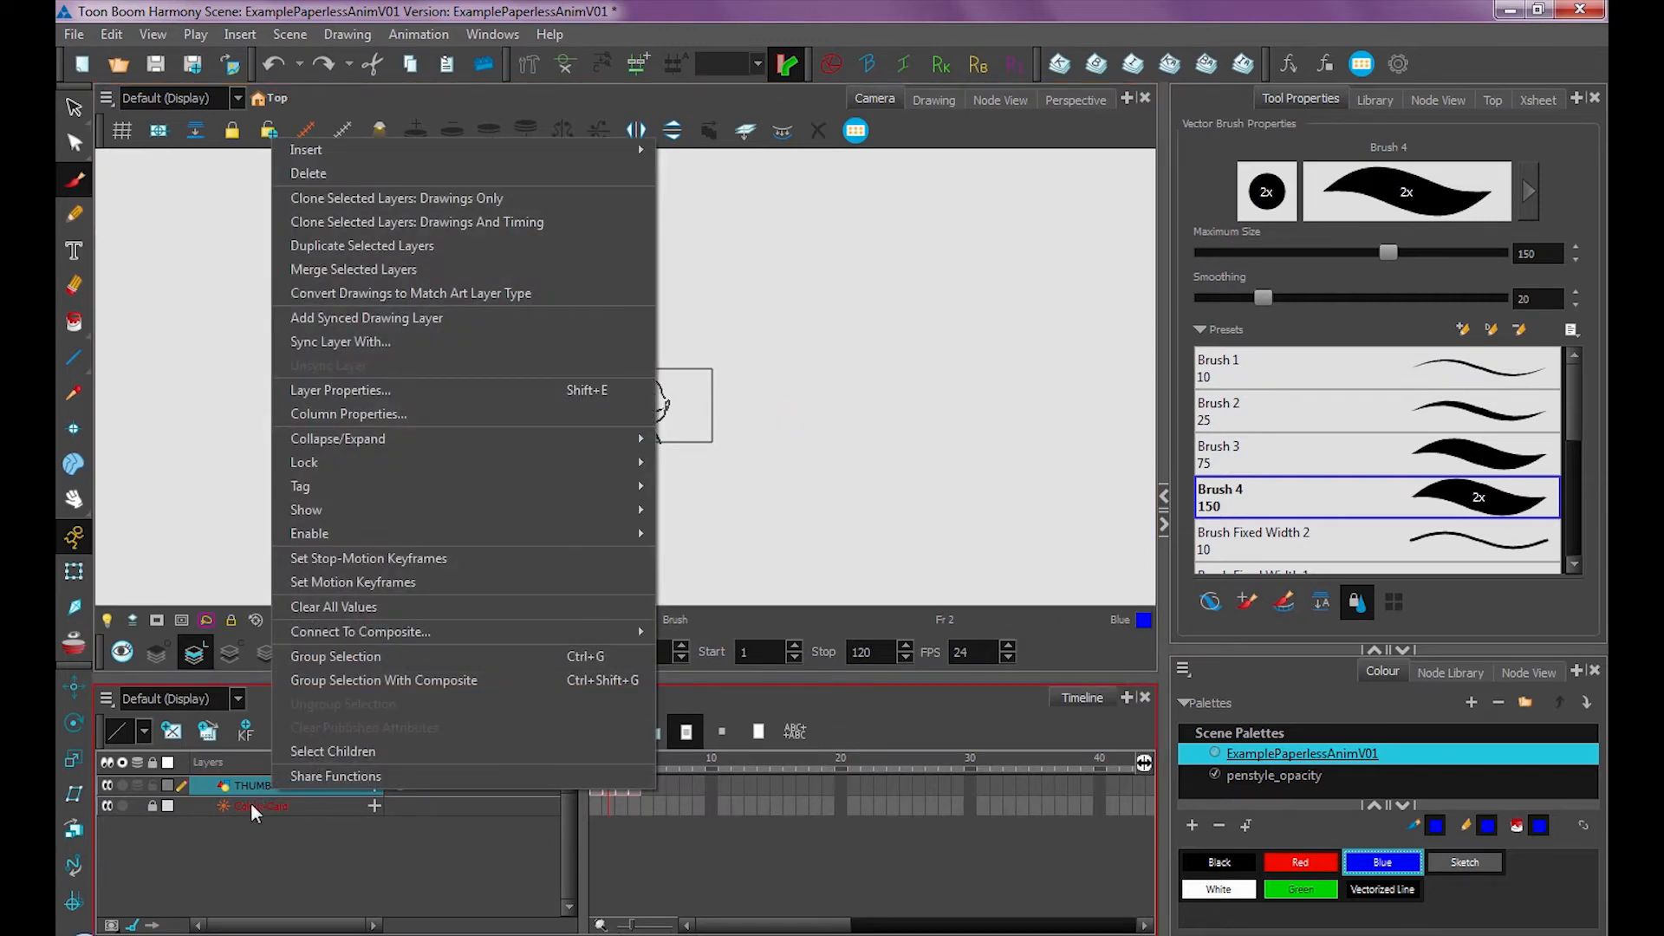
pyautogui.click(425, 248)
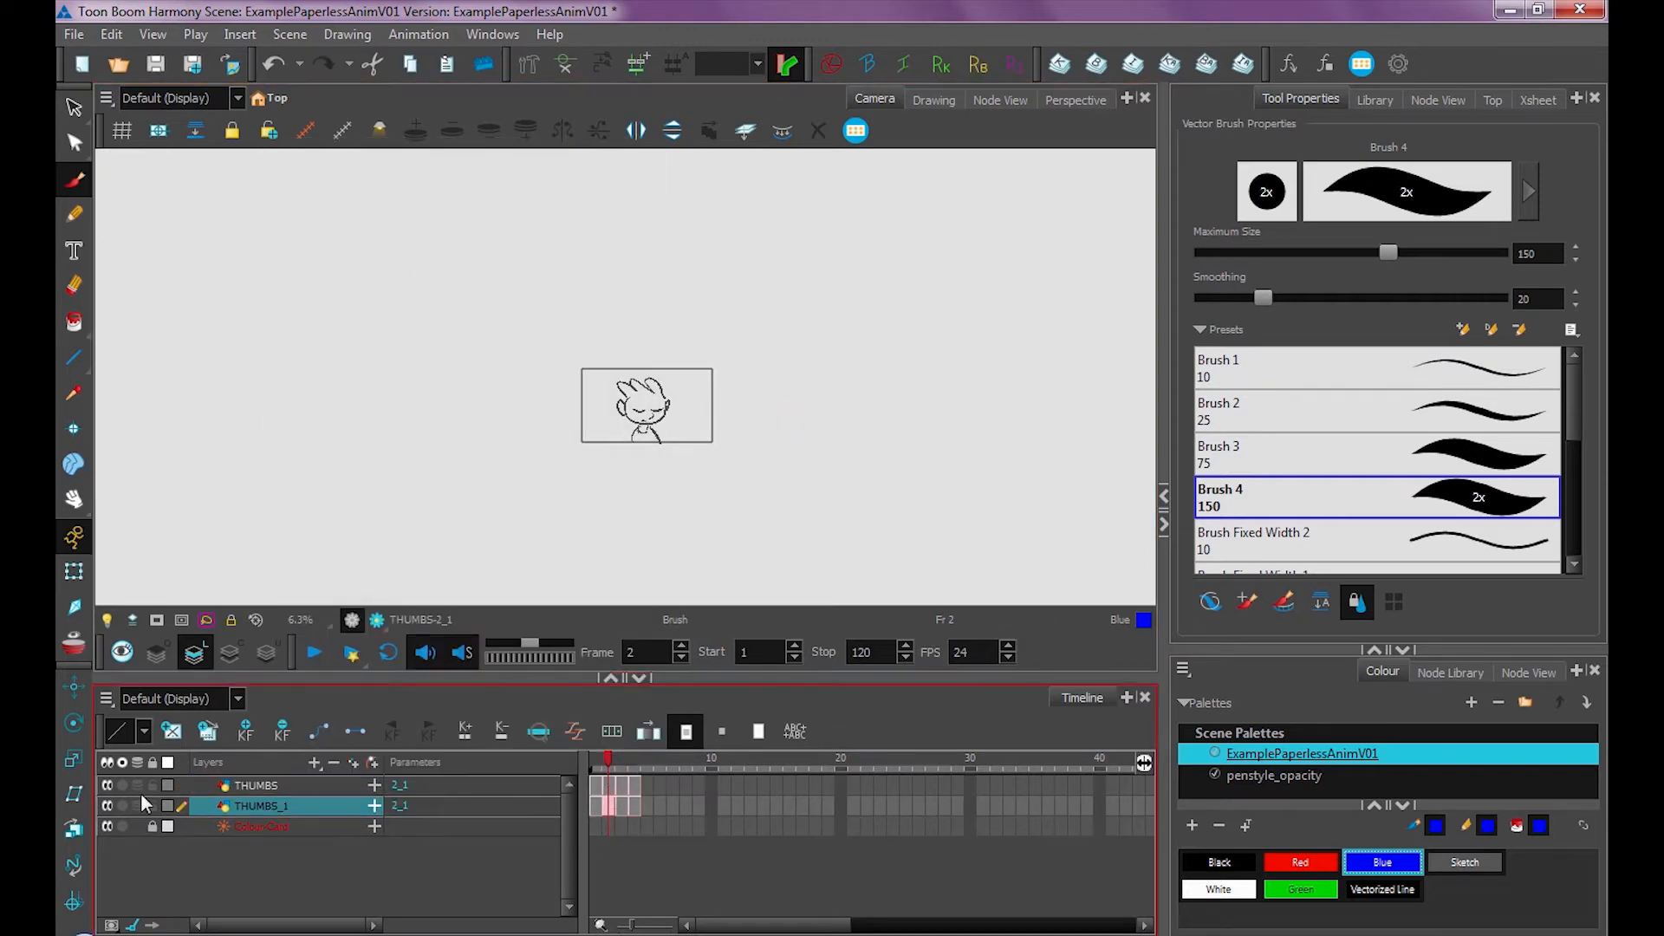
pyautogui.click(106, 785)
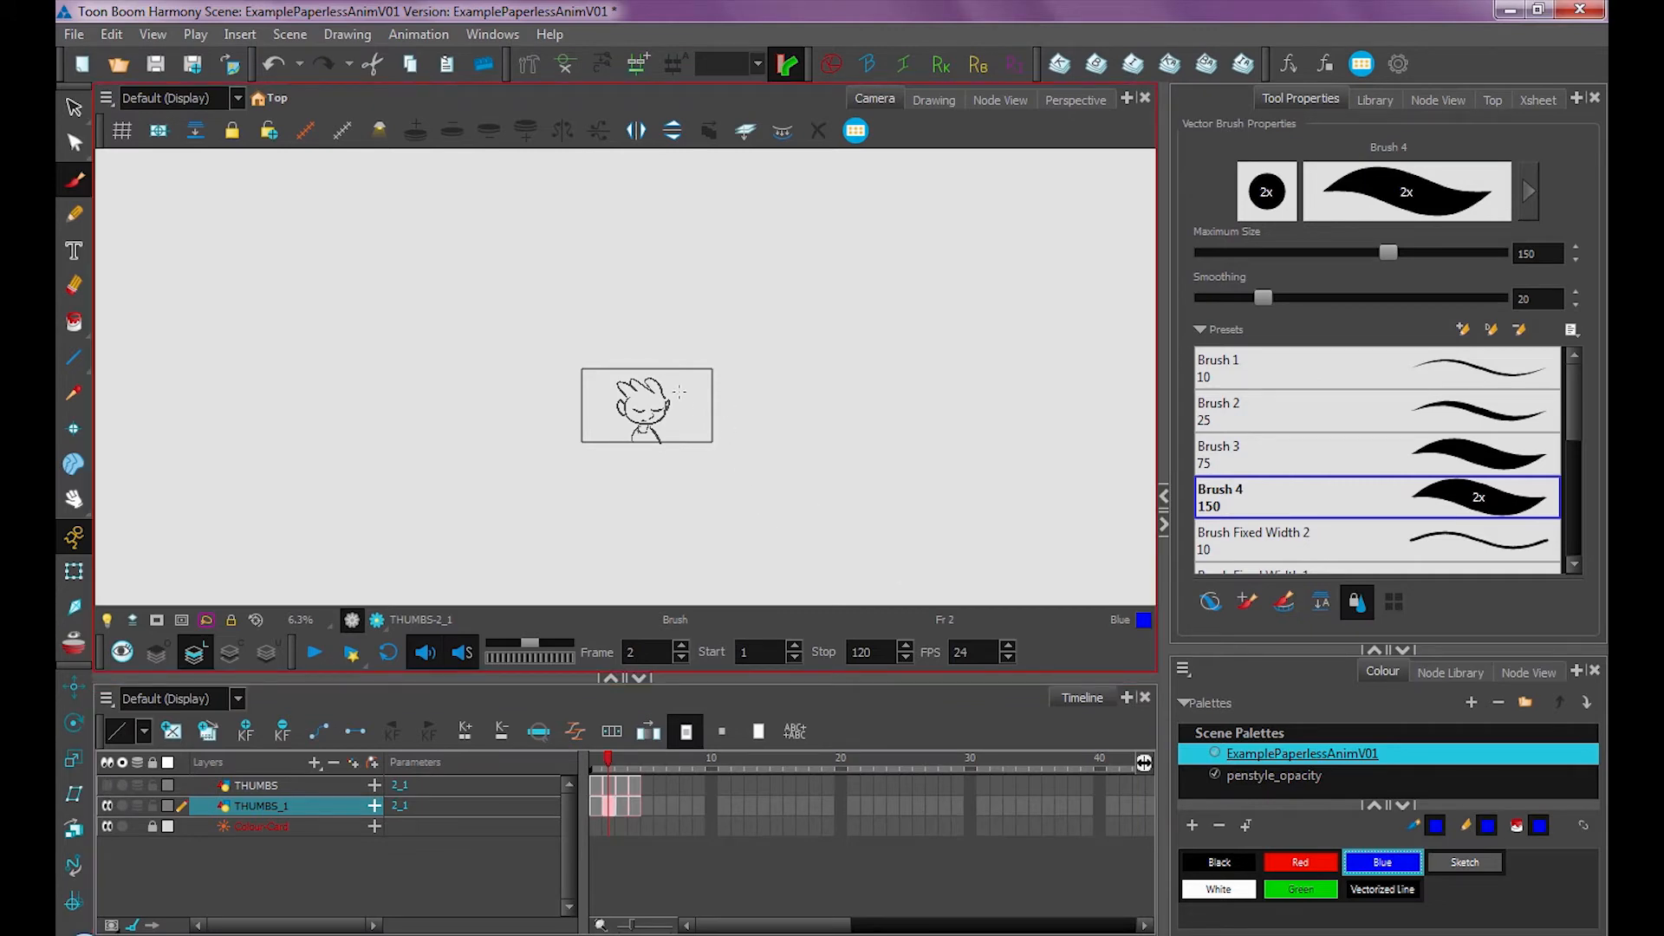
pyautogui.moveTo(679, 394); pyautogui.dragTo(771, 396)
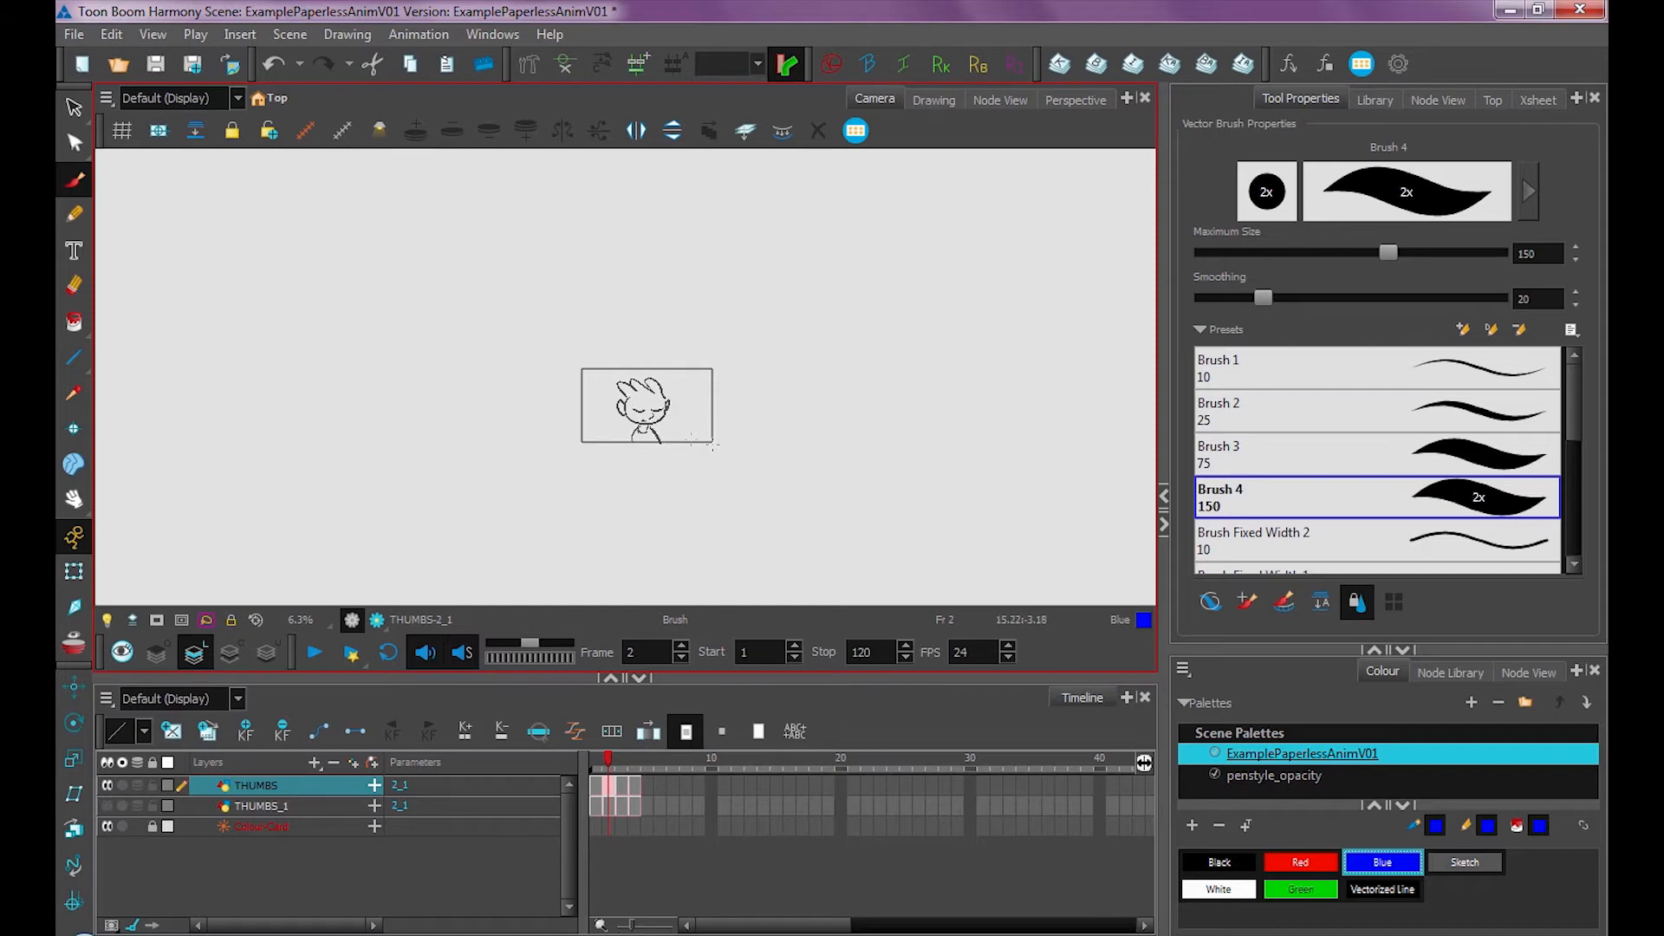
pyautogui.click(263, 804)
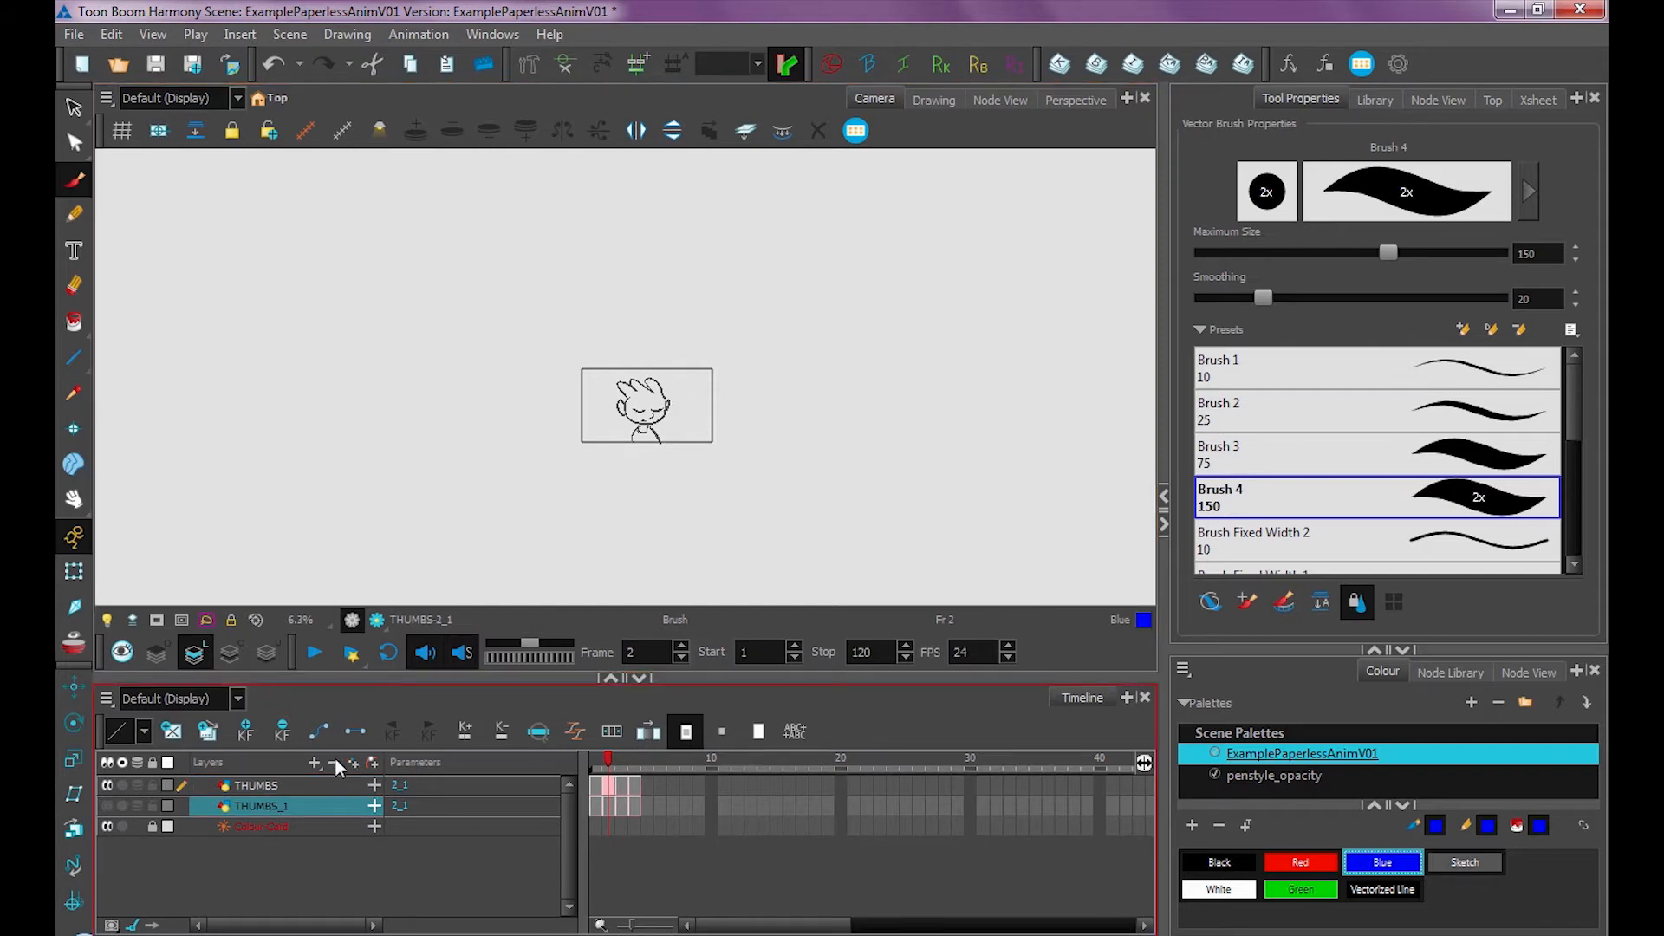
pyautogui.click(334, 763)
# Delete the red X from the frame 3 drawing on the THUMBS layer
pyautogui.click(260, 785)
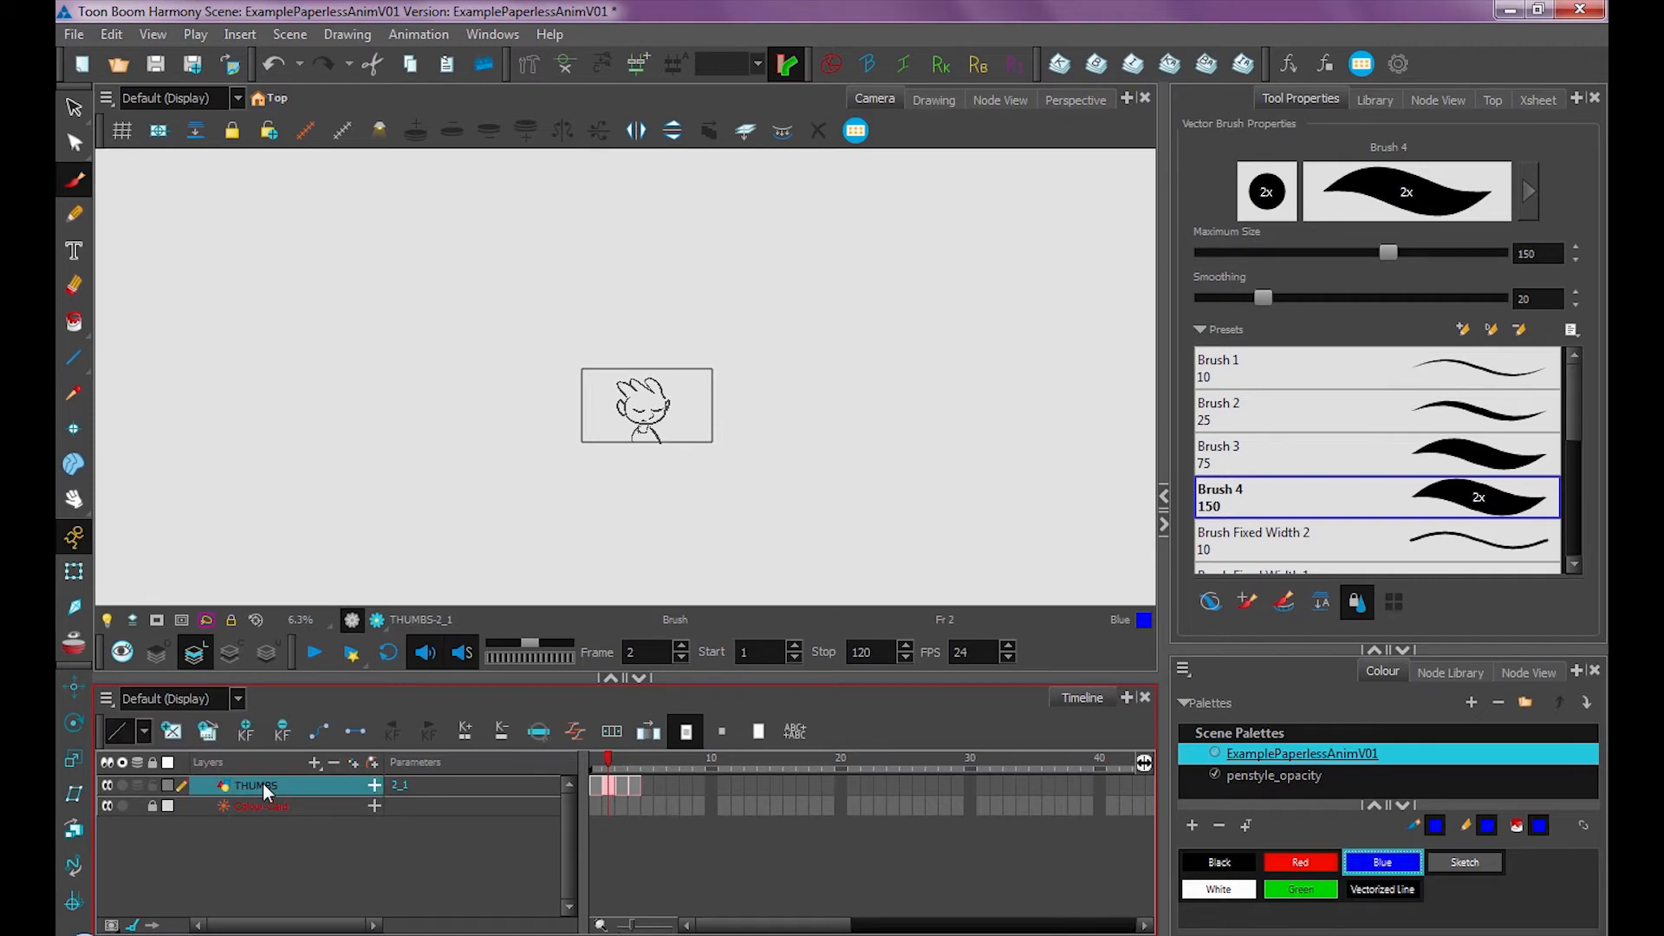
pyautogui.click(621, 778)
pyautogui.hotkey('alt', 's')
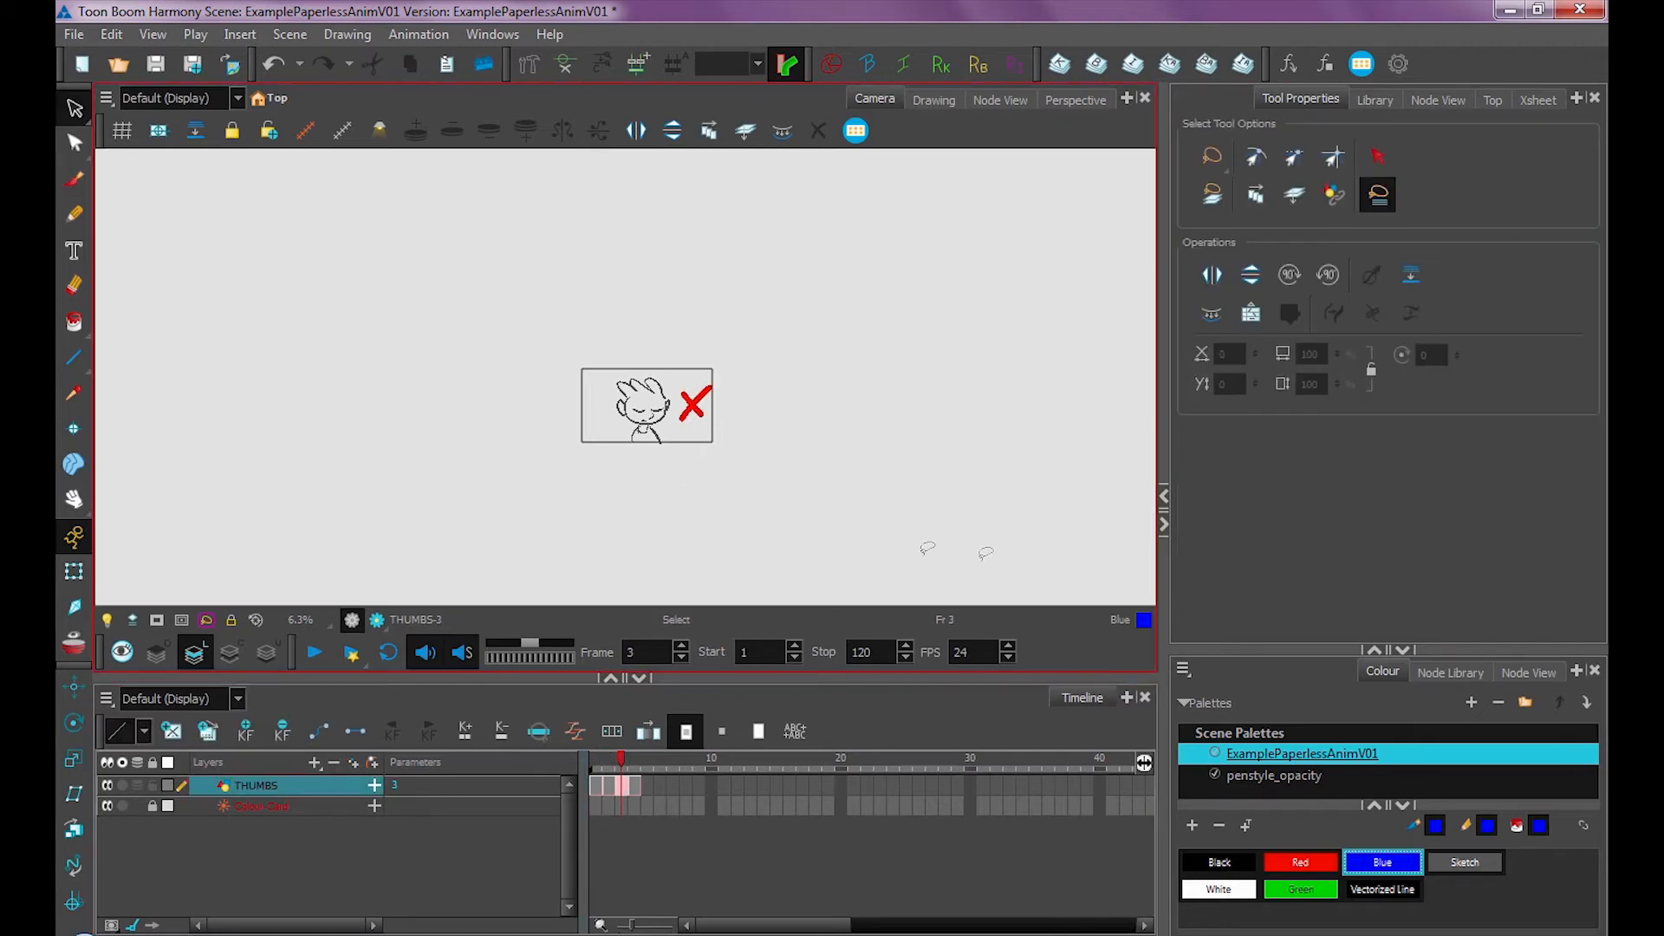
pyautogui.moveTo(594, 494)
pyautogui.mouseDown()
pyautogui.moveTo(550, 343)
pyautogui.moveTo(591, 487)
pyautogui.mouseUp()
pyautogui.press('Delete')
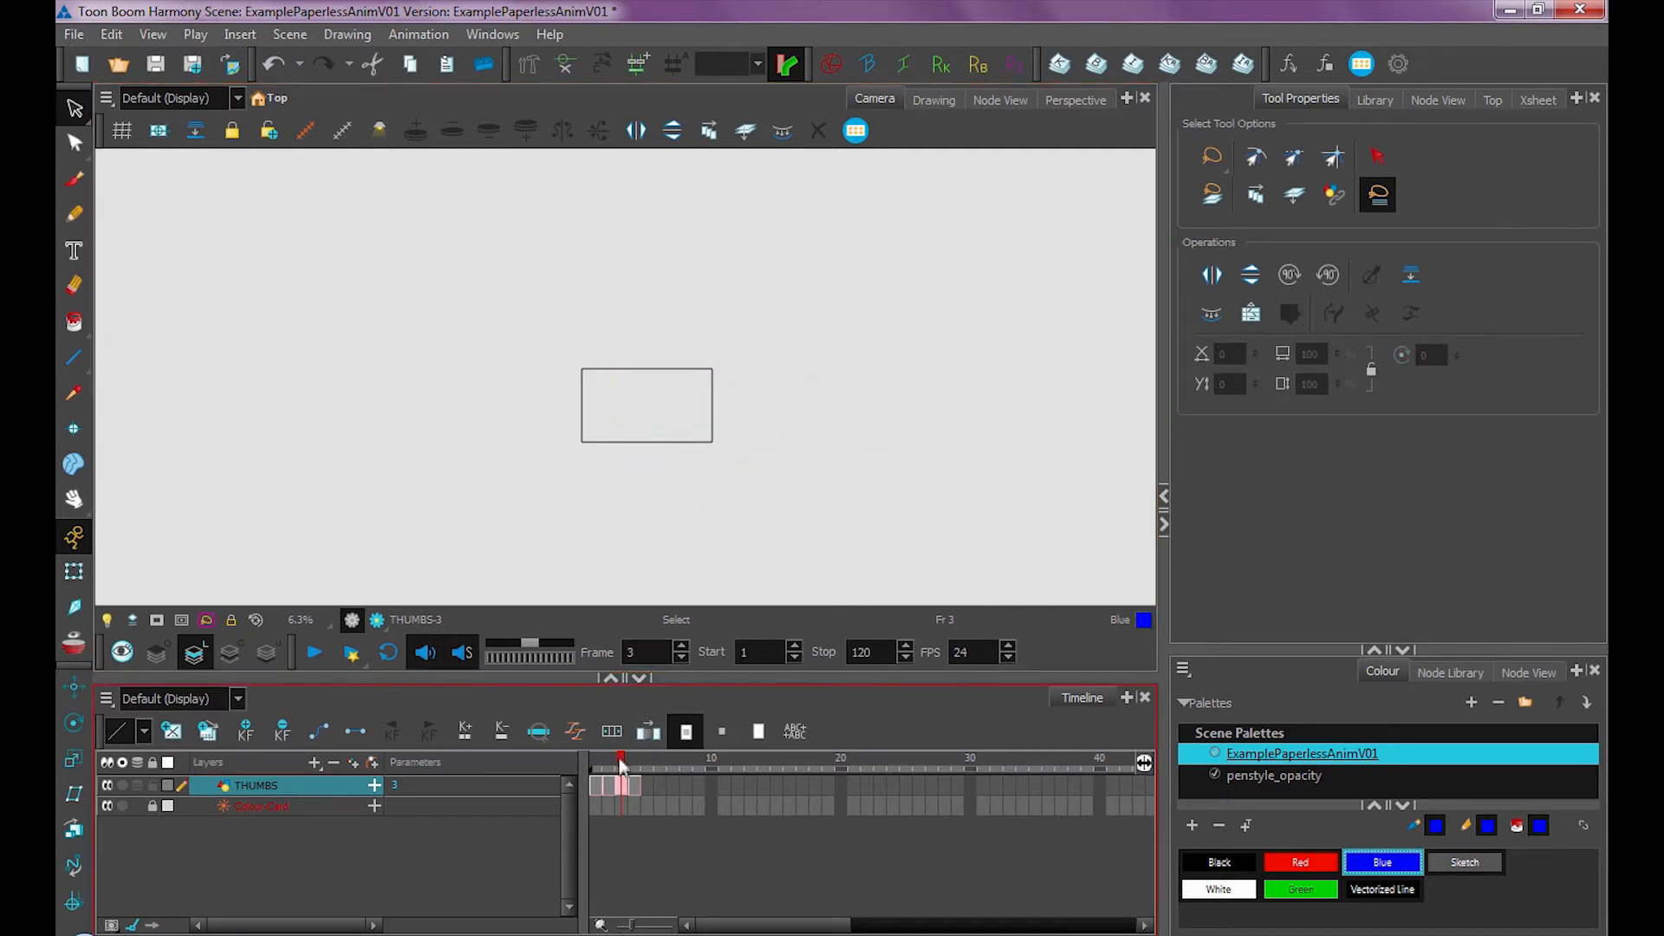
# Enable onion skin on frame 3 and widen its range markers to show the neighbouring frames
pyautogui.click(635, 786)
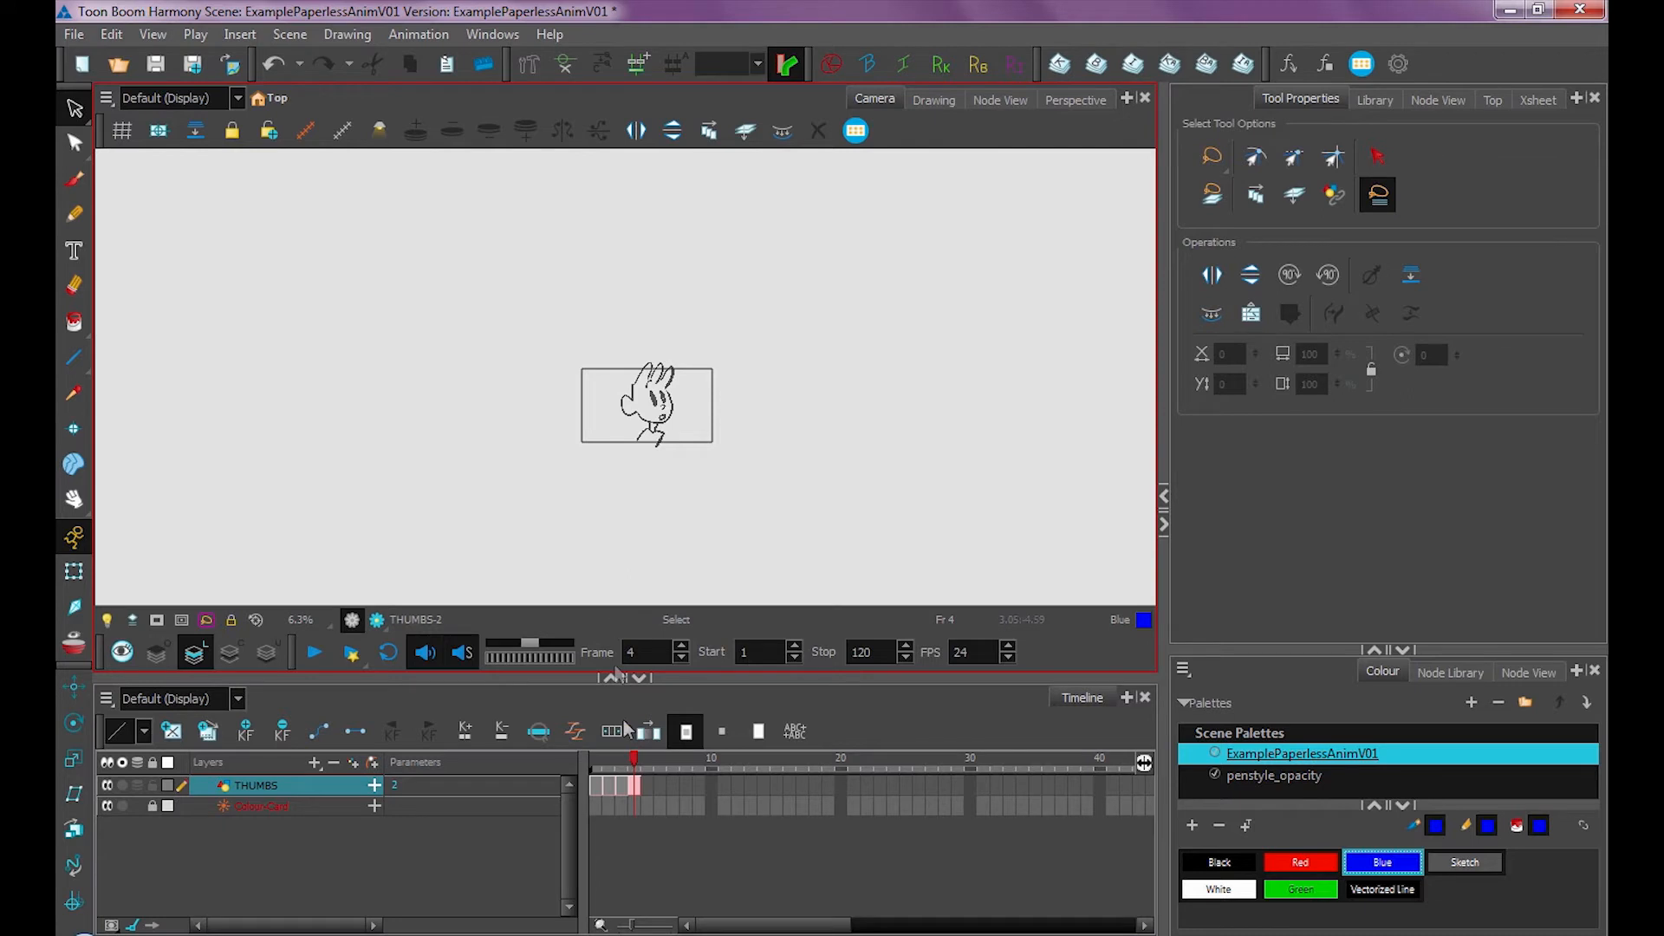
pyautogui.click(626, 770)
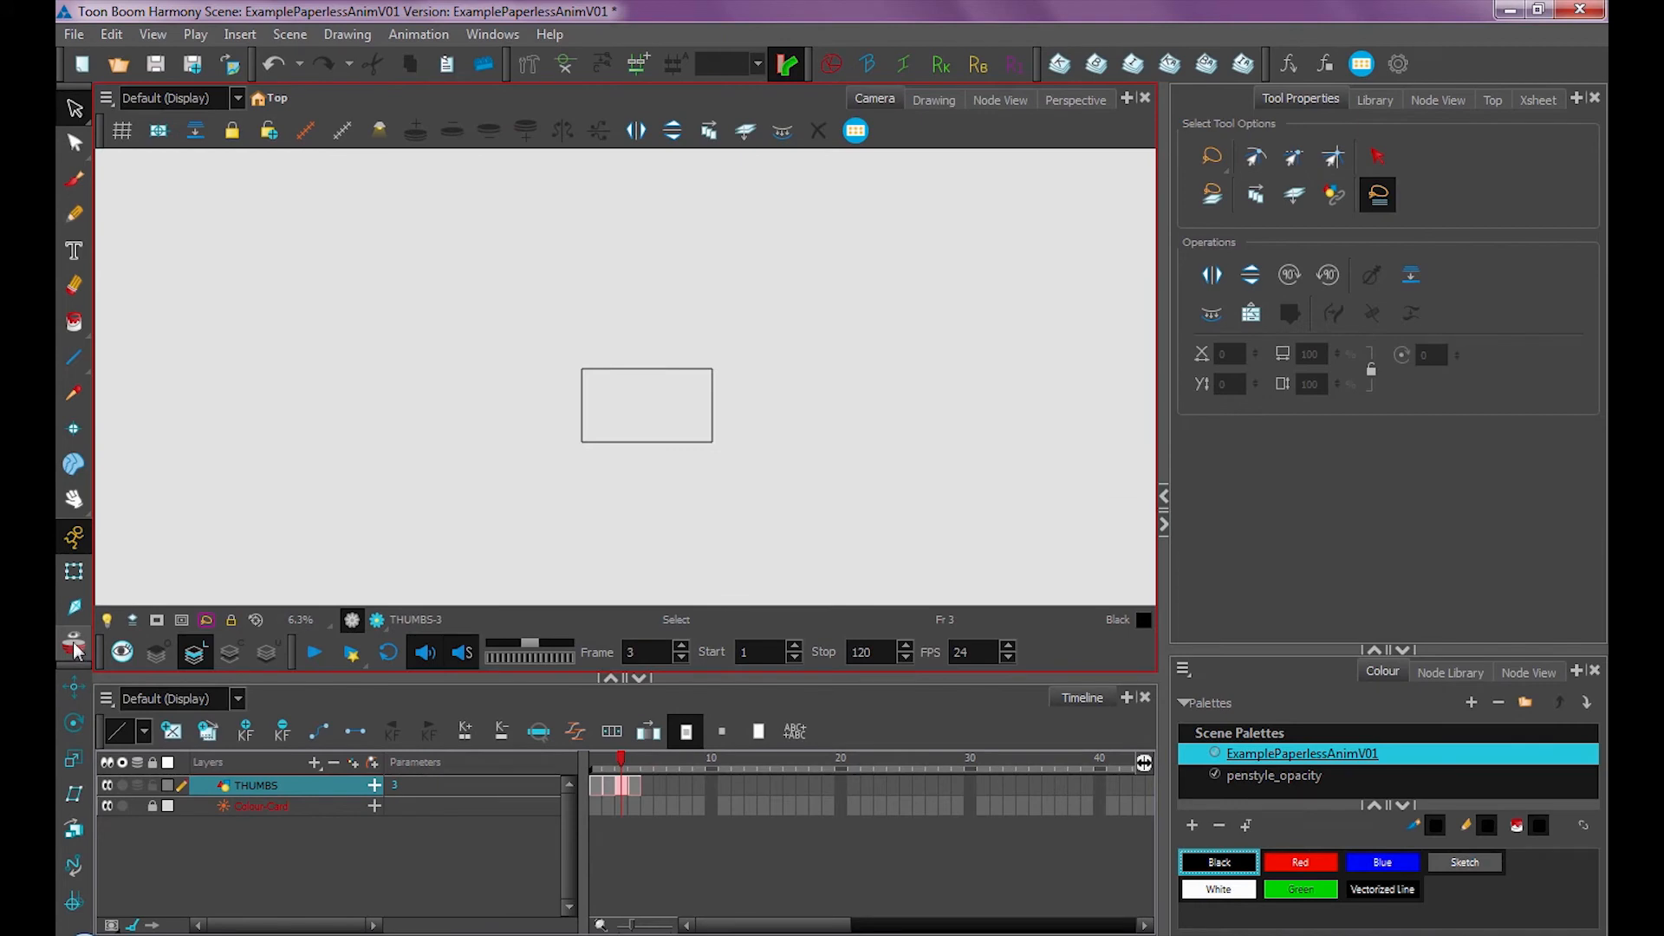
pyautogui.click(74, 642)
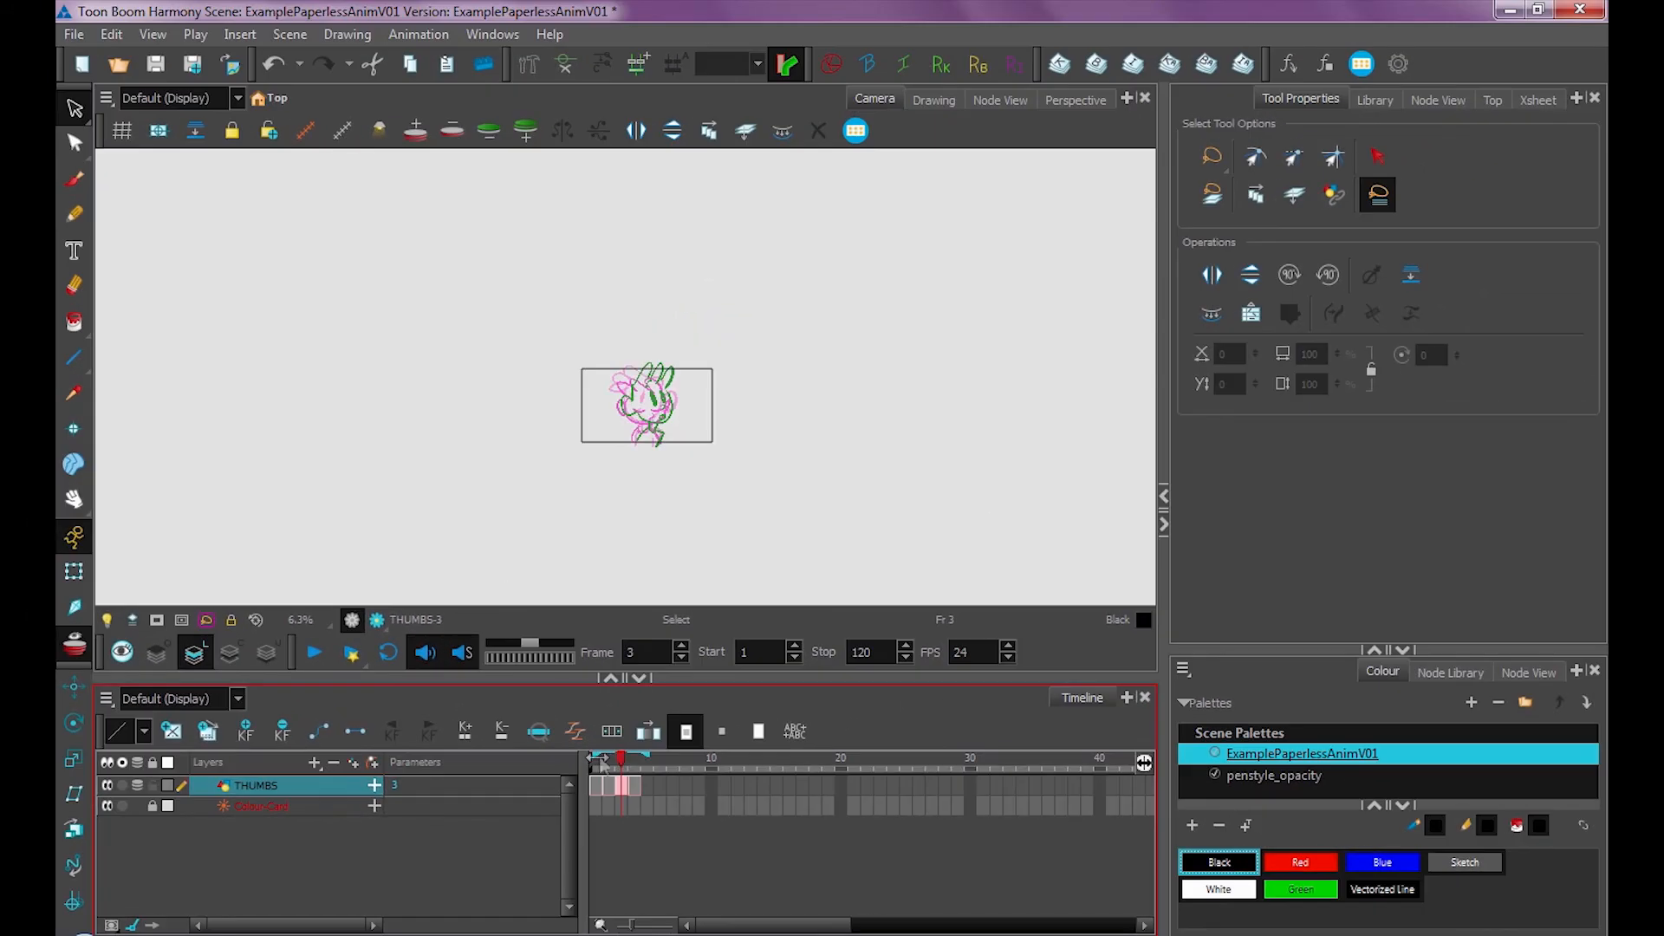
pyautogui.moveTo(646, 757)
pyautogui.mouseDown()
pyautogui.moveTo(894, 759)
pyautogui.moveTo(646, 775)
pyautogui.mouseUp()
pyautogui.moveTo(597, 757); pyautogui.dragTo(610, 761)
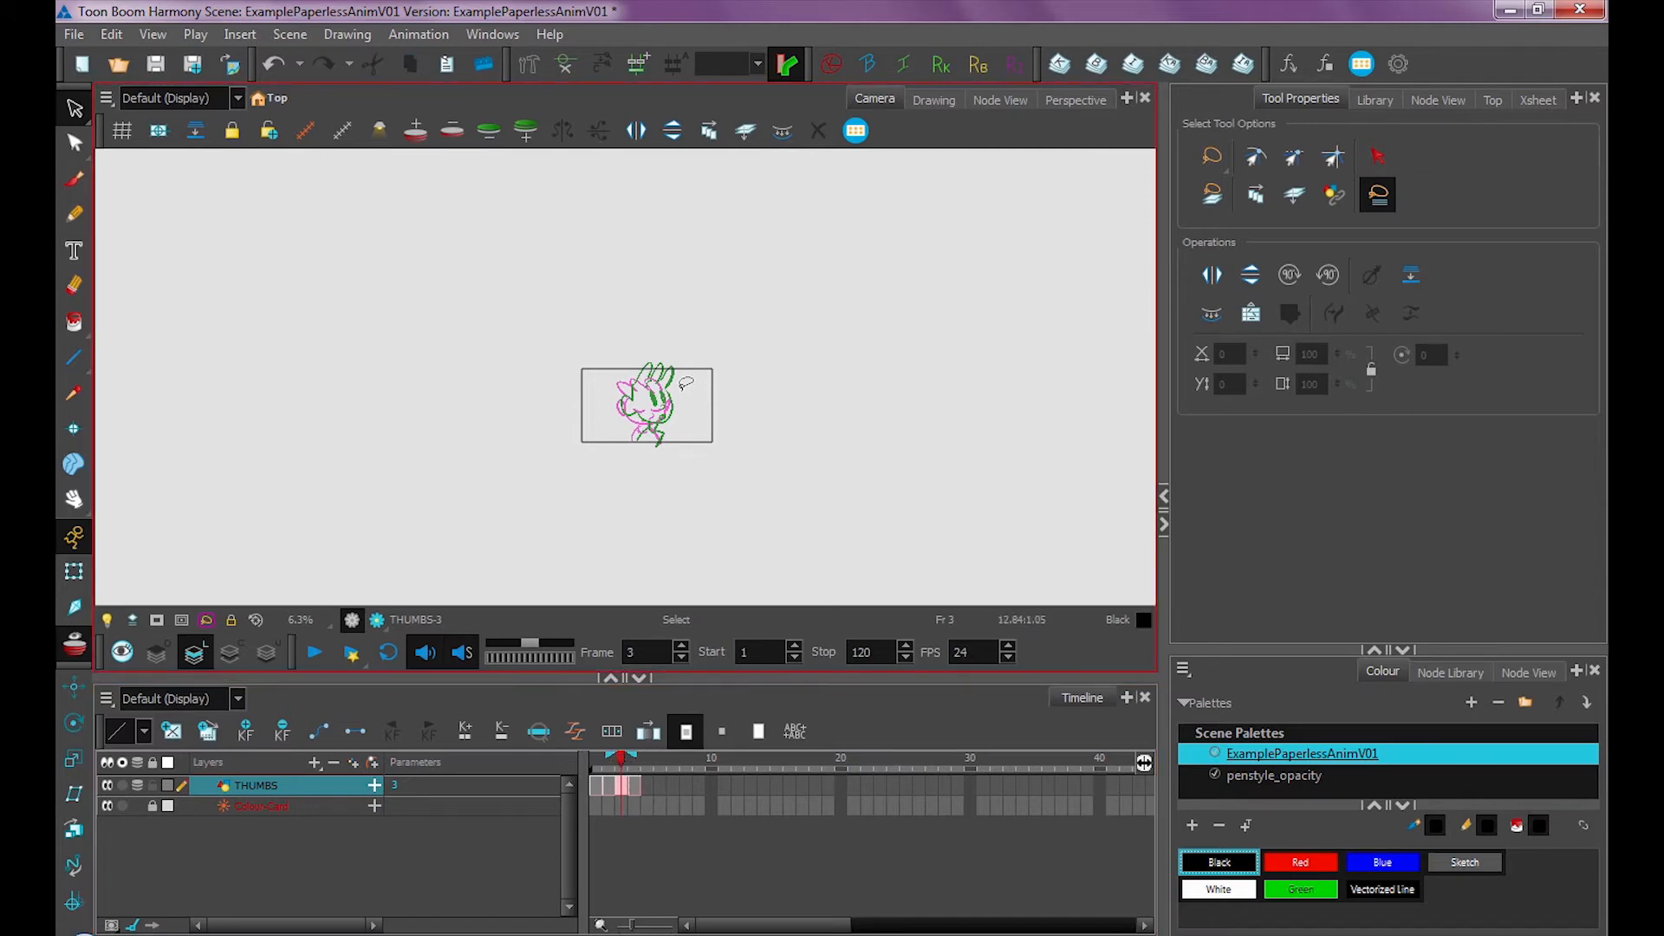
pyautogui.click(74, 645)
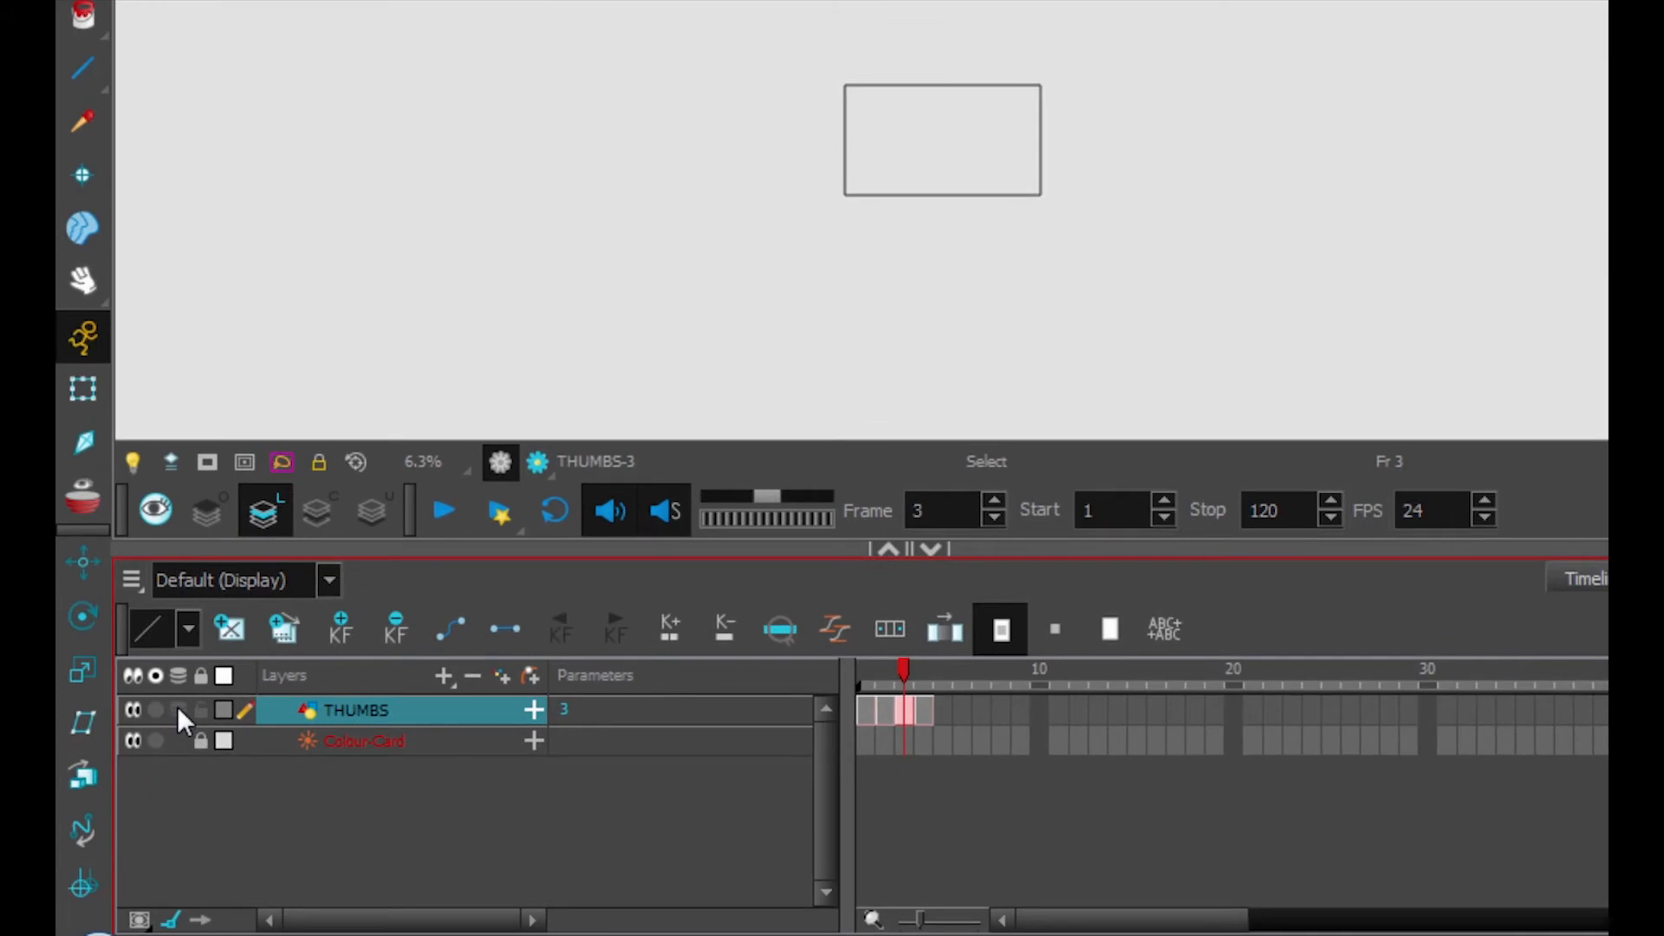
pyautogui.click(178, 709)
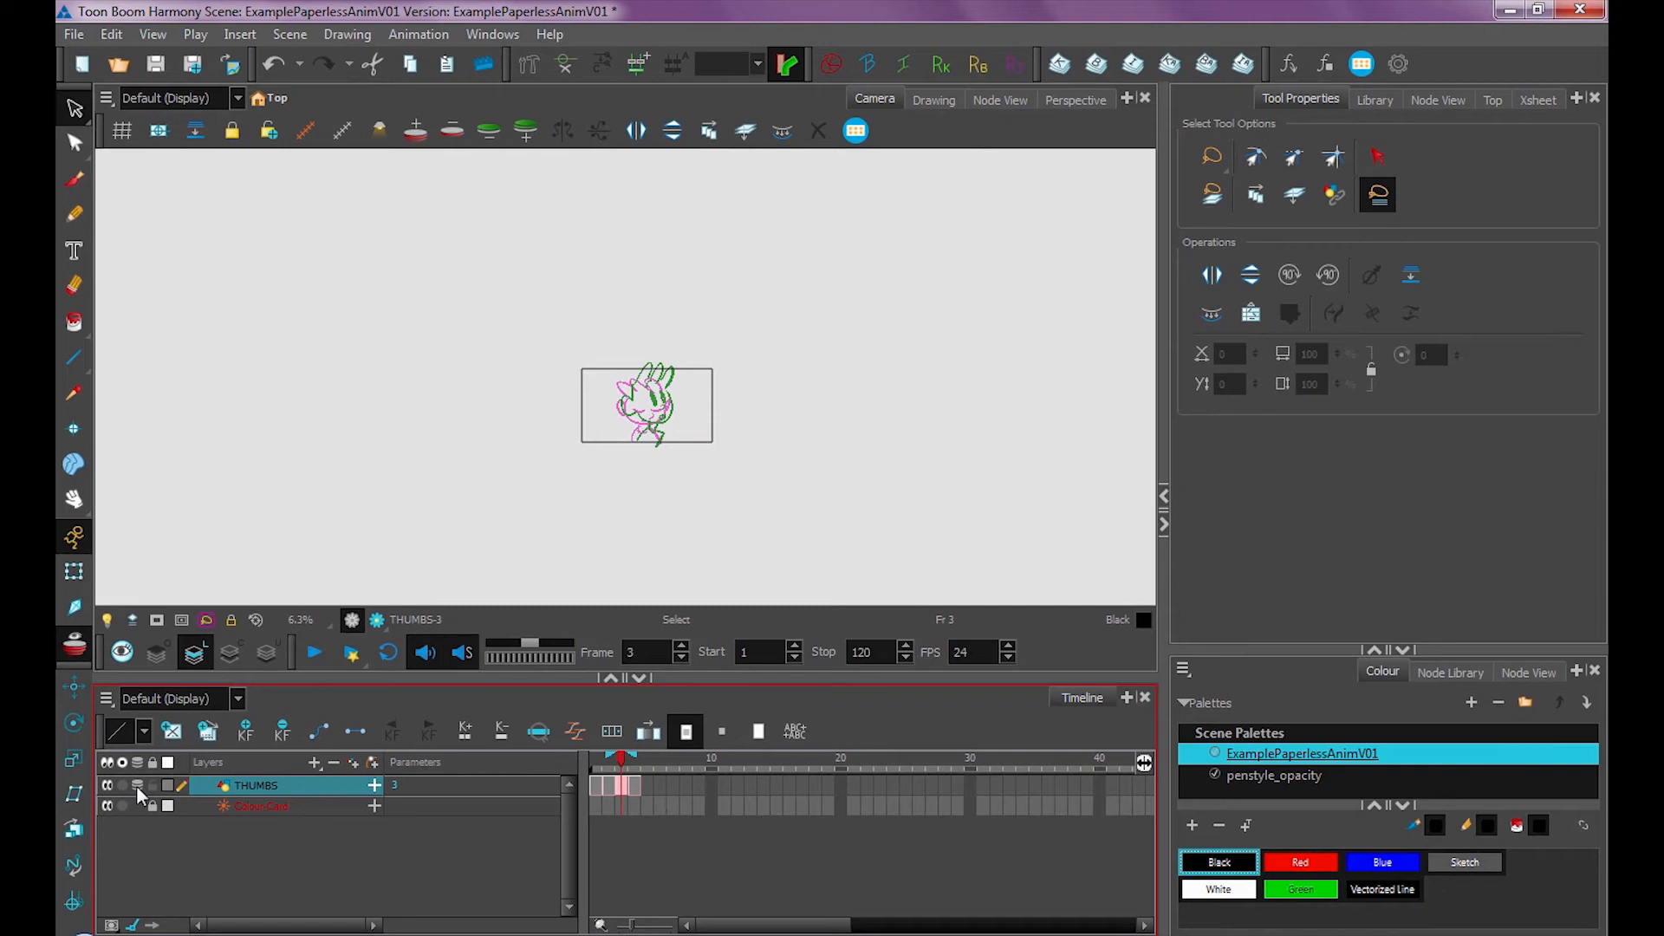
pyautogui.click(136, 784)
pyautogui.click(136, 784)
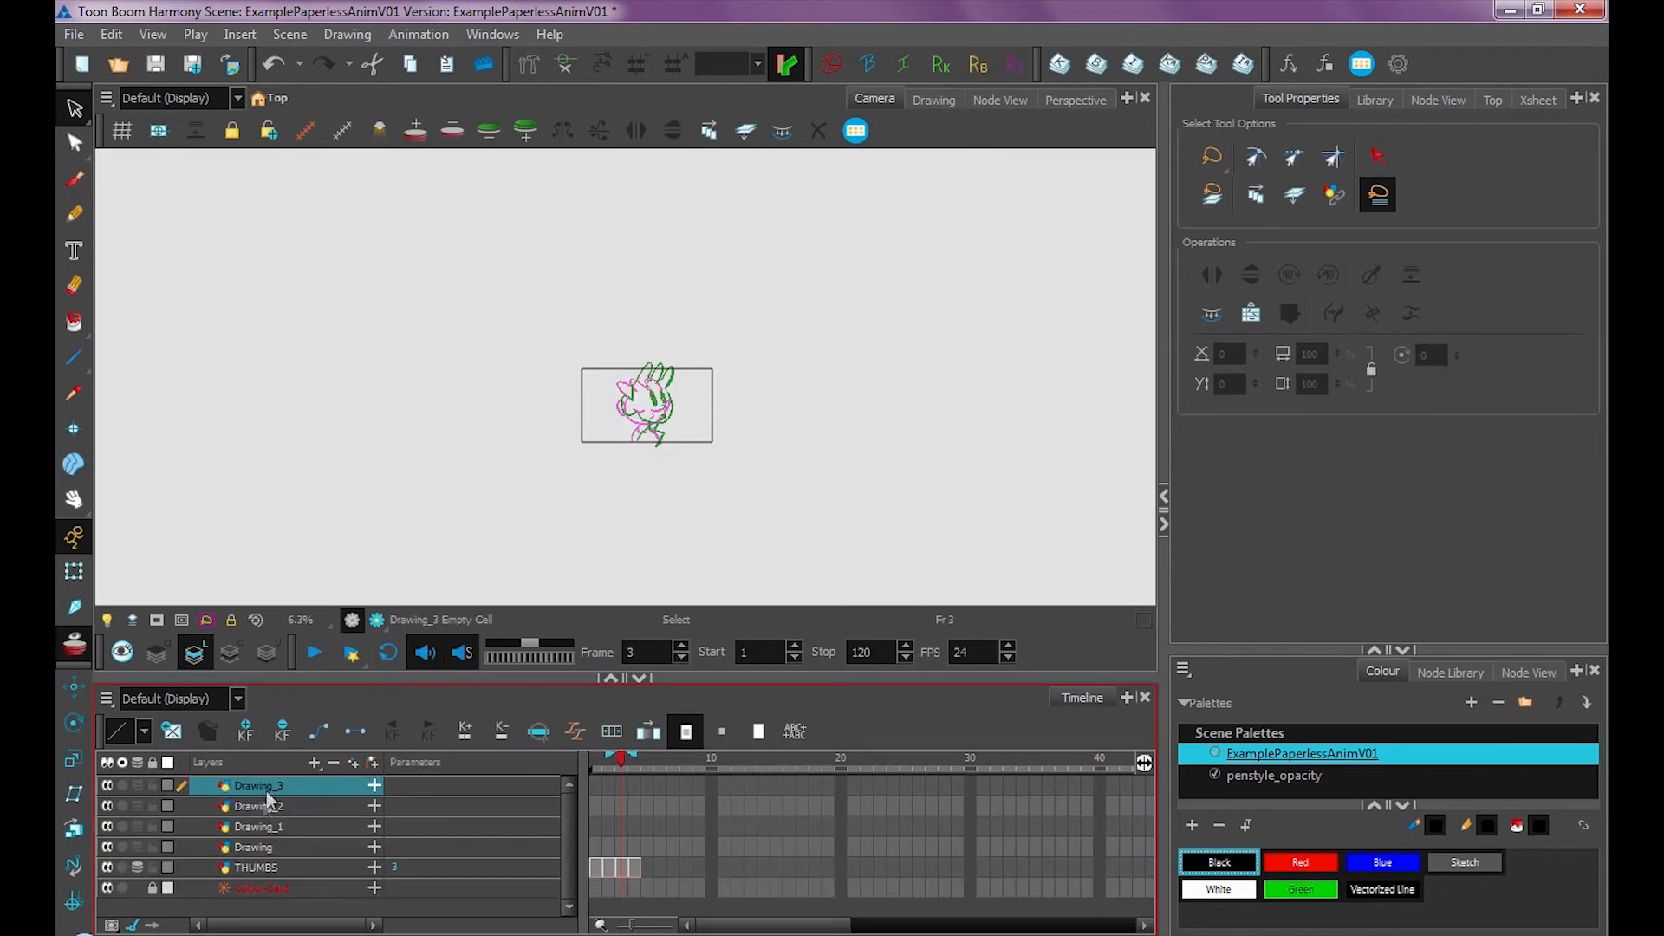
pyautogui.click(136, 827)
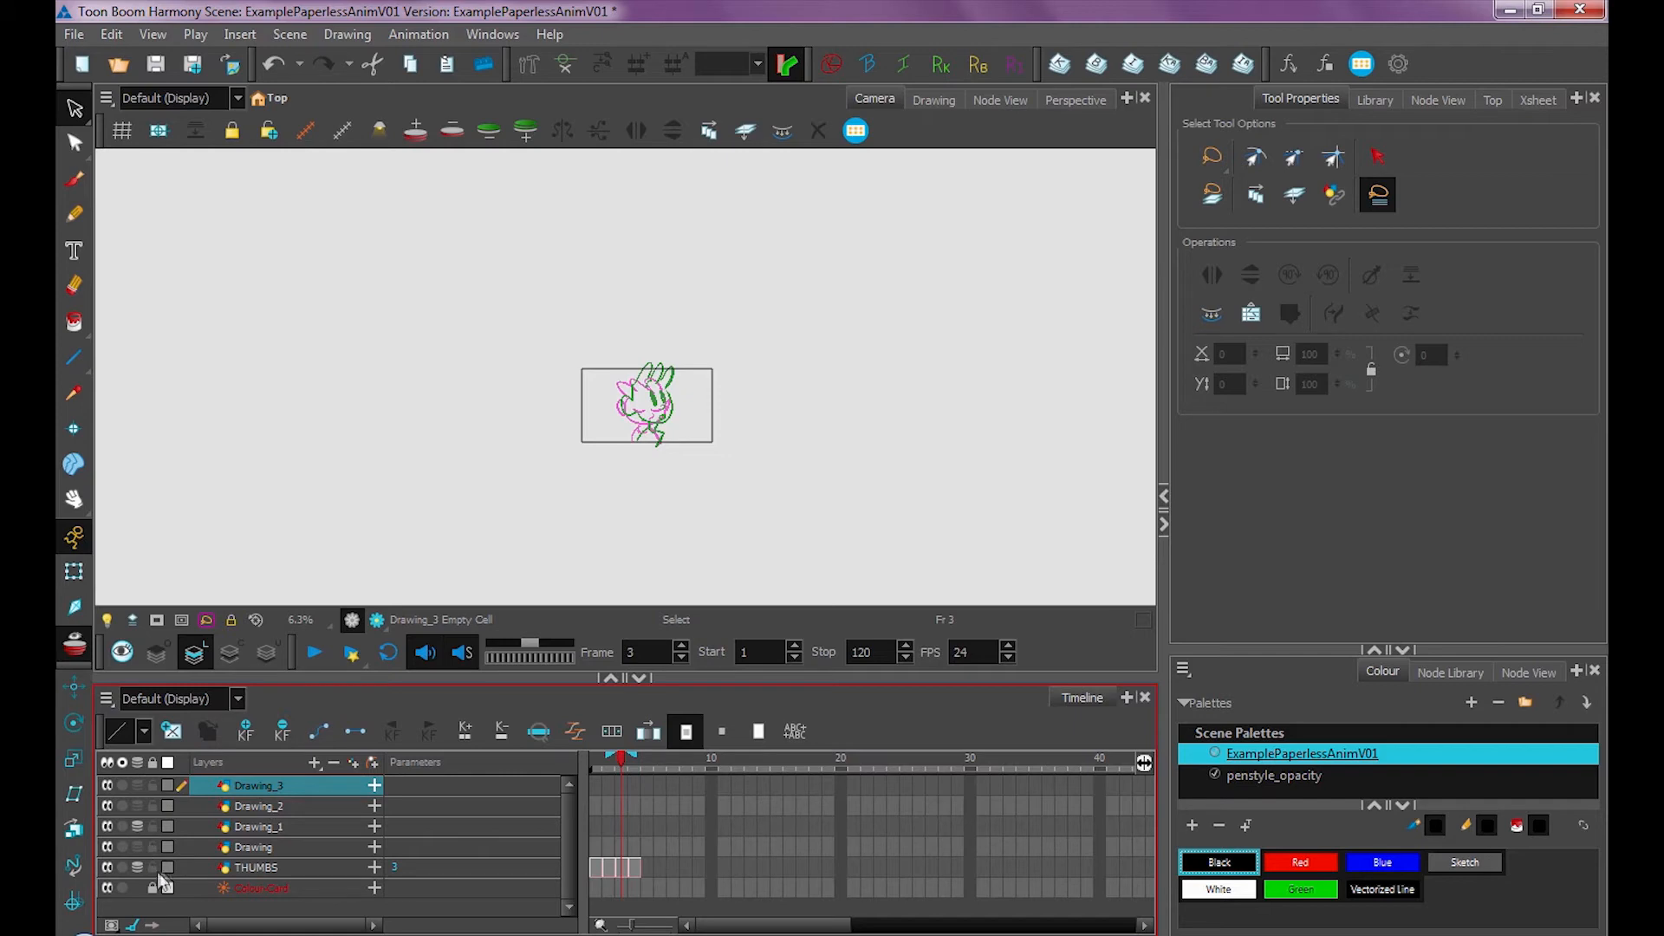
pyautogui.click(137, 785)
pyautogui.click(74, 640)
pyautogui.click(211, 787)
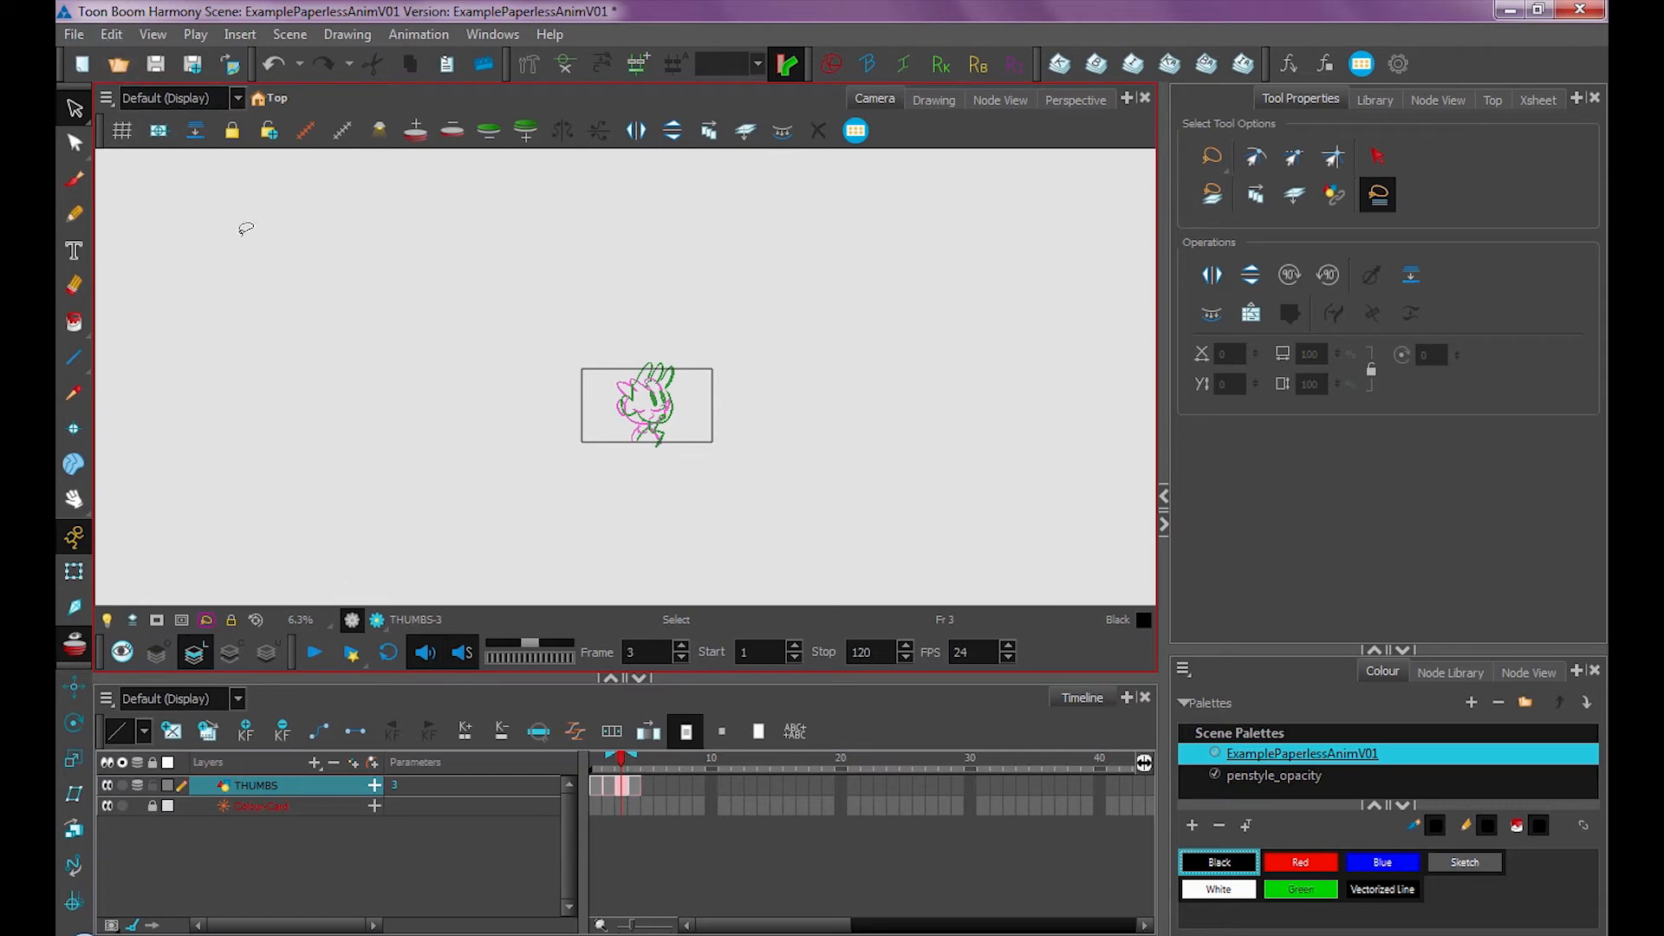
# Open the drawing preferences and try the Normal and Outline Only onion skin render styles before restoring Enable Shade
pyautogui.click(112, 35)
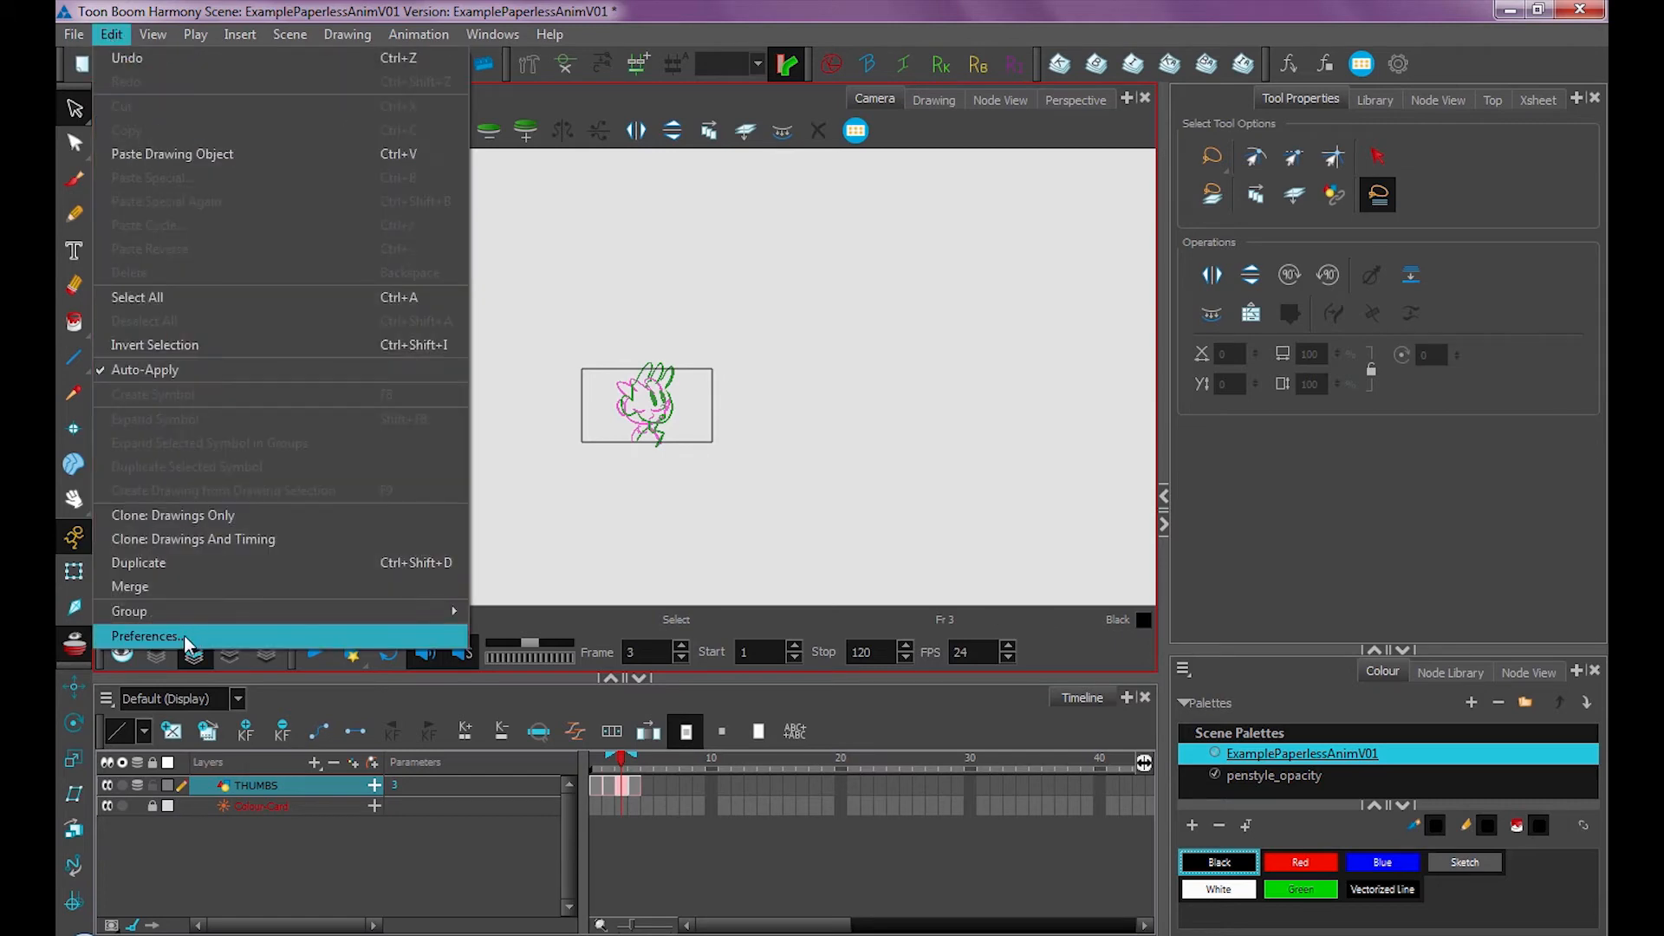
pyautogui.click(147, 637)
pyautogui.click(734, 130)
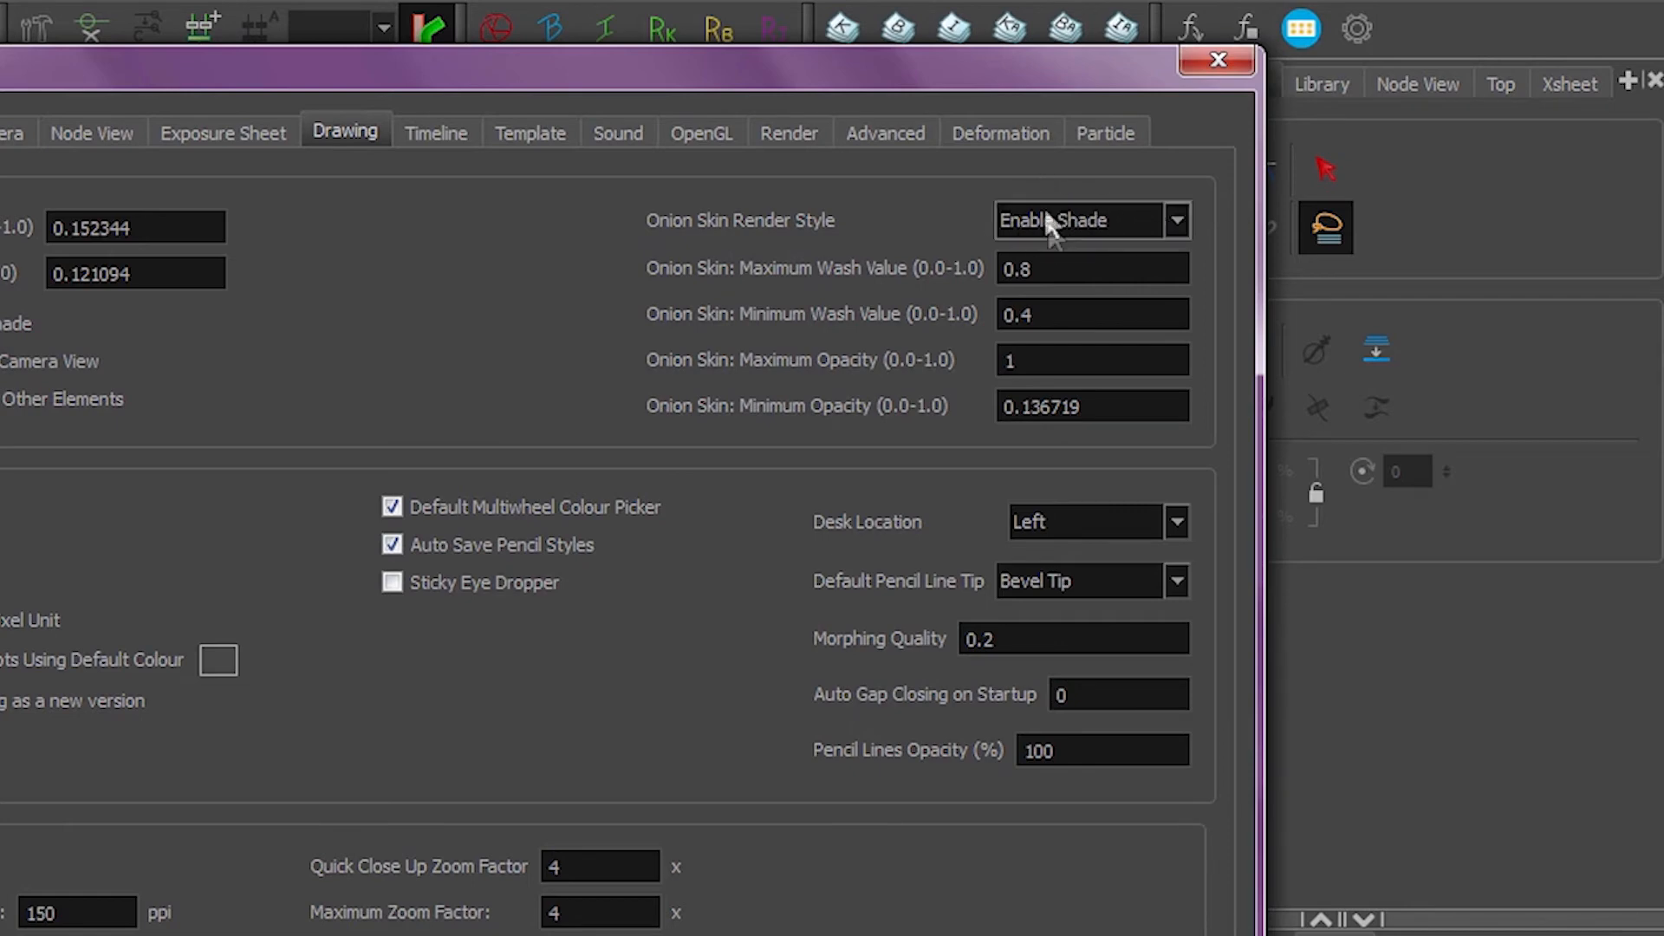
pyautogui.click(1105, 210)
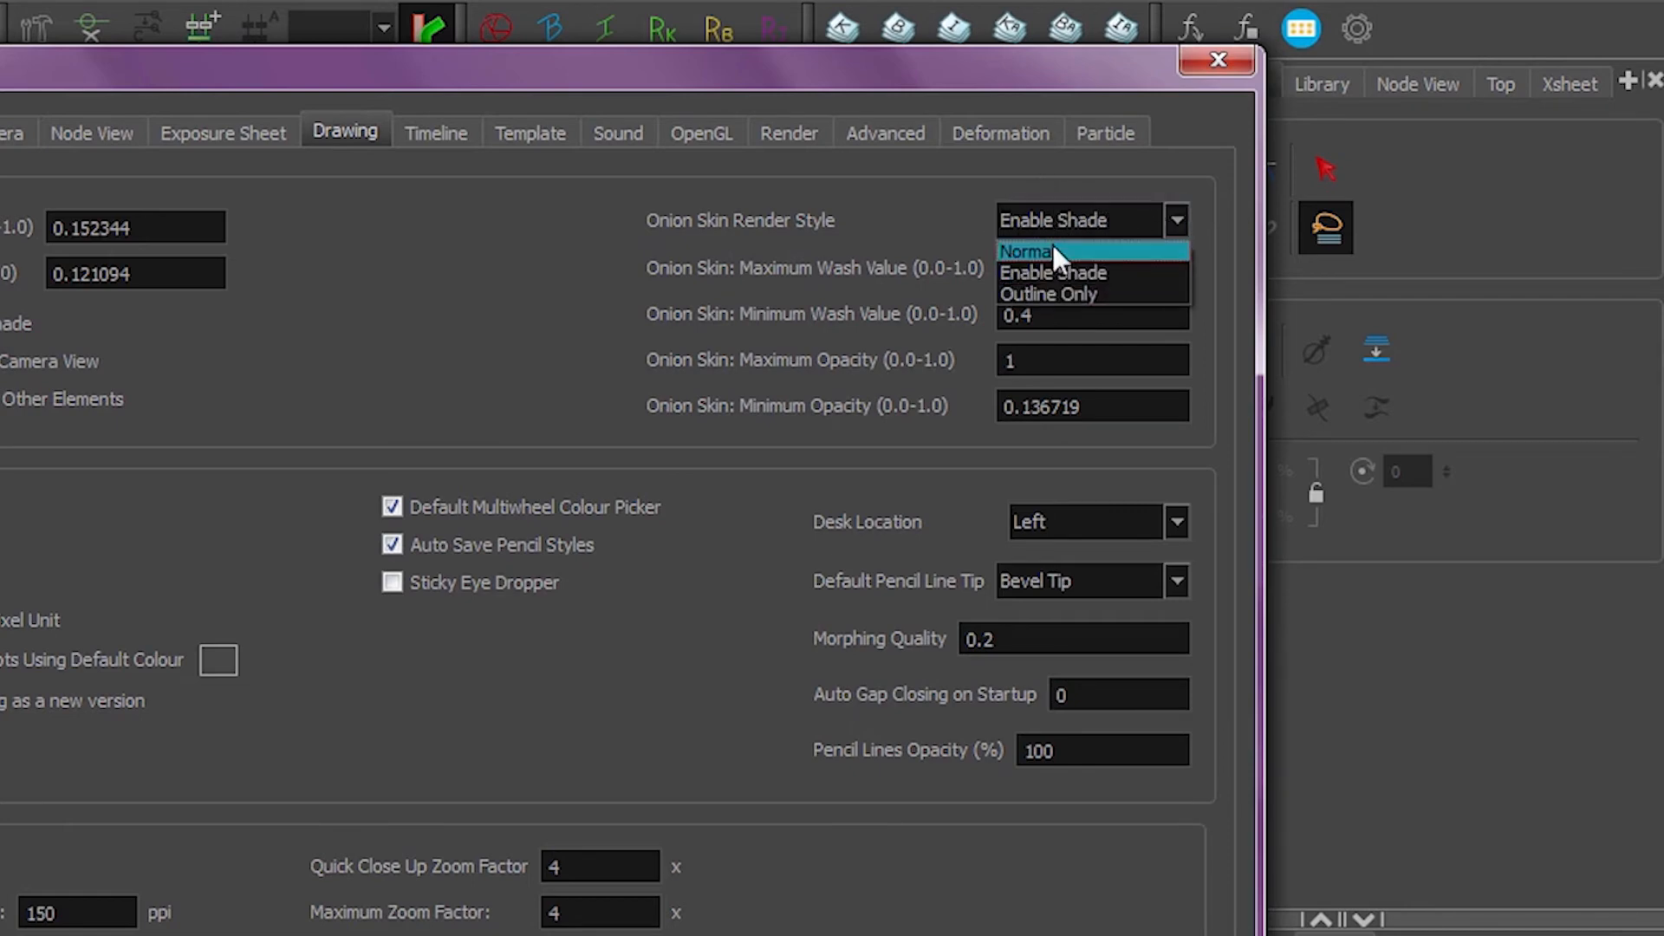
pyautogui.click(1028, 250)
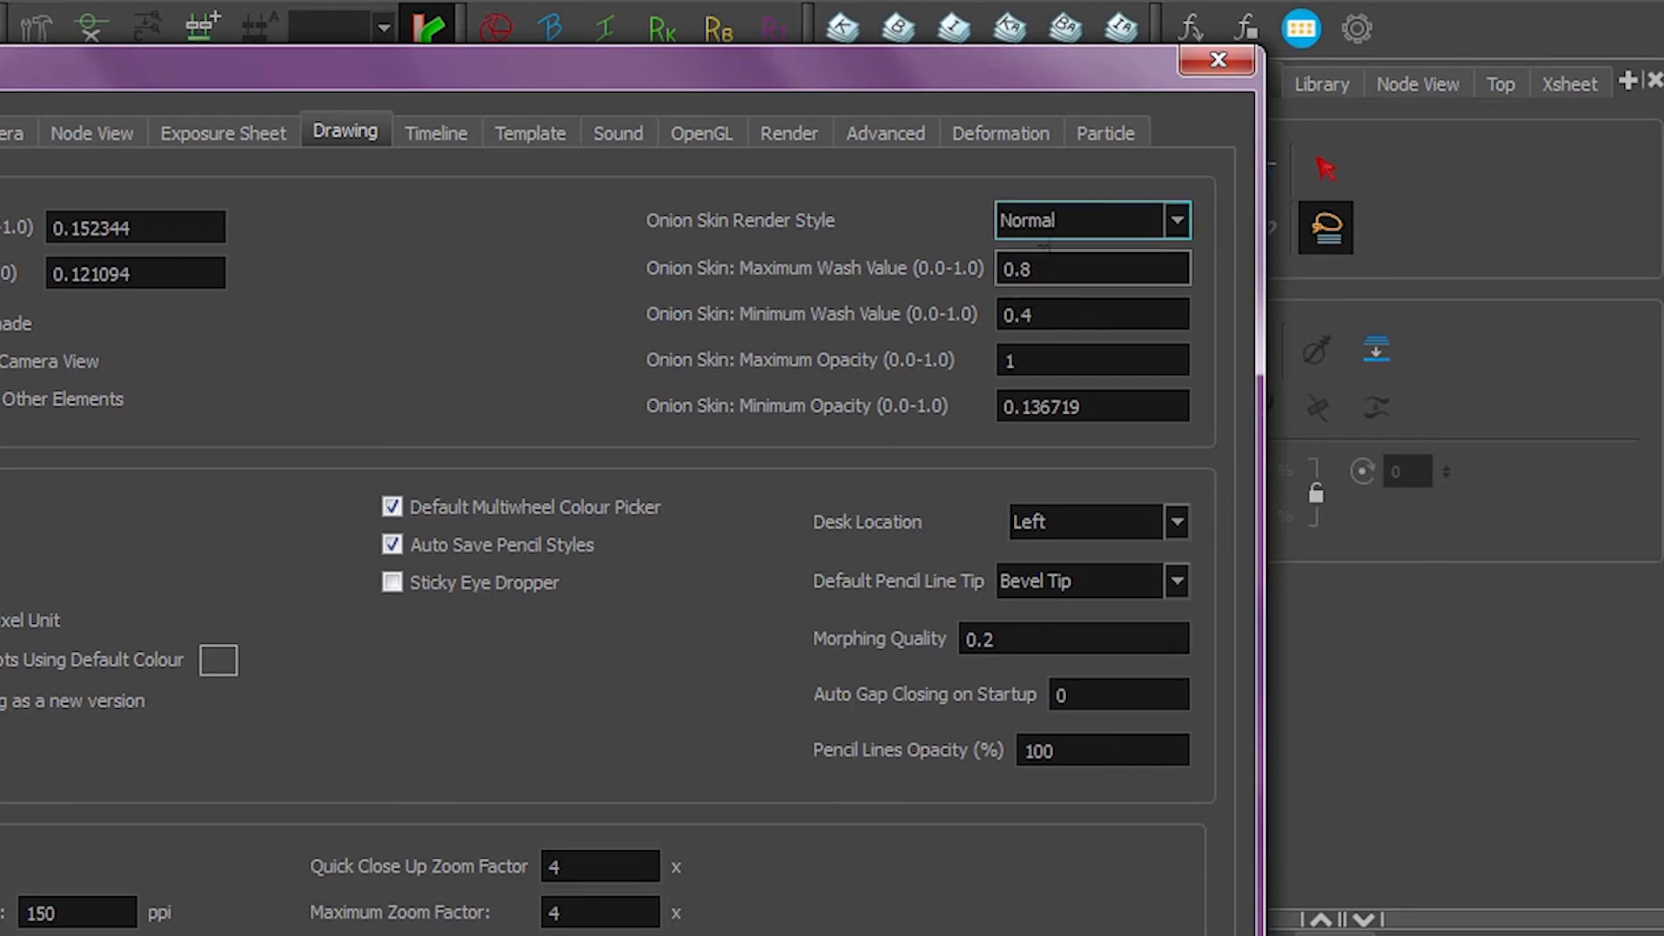
pyautogui.click(1051, 210)
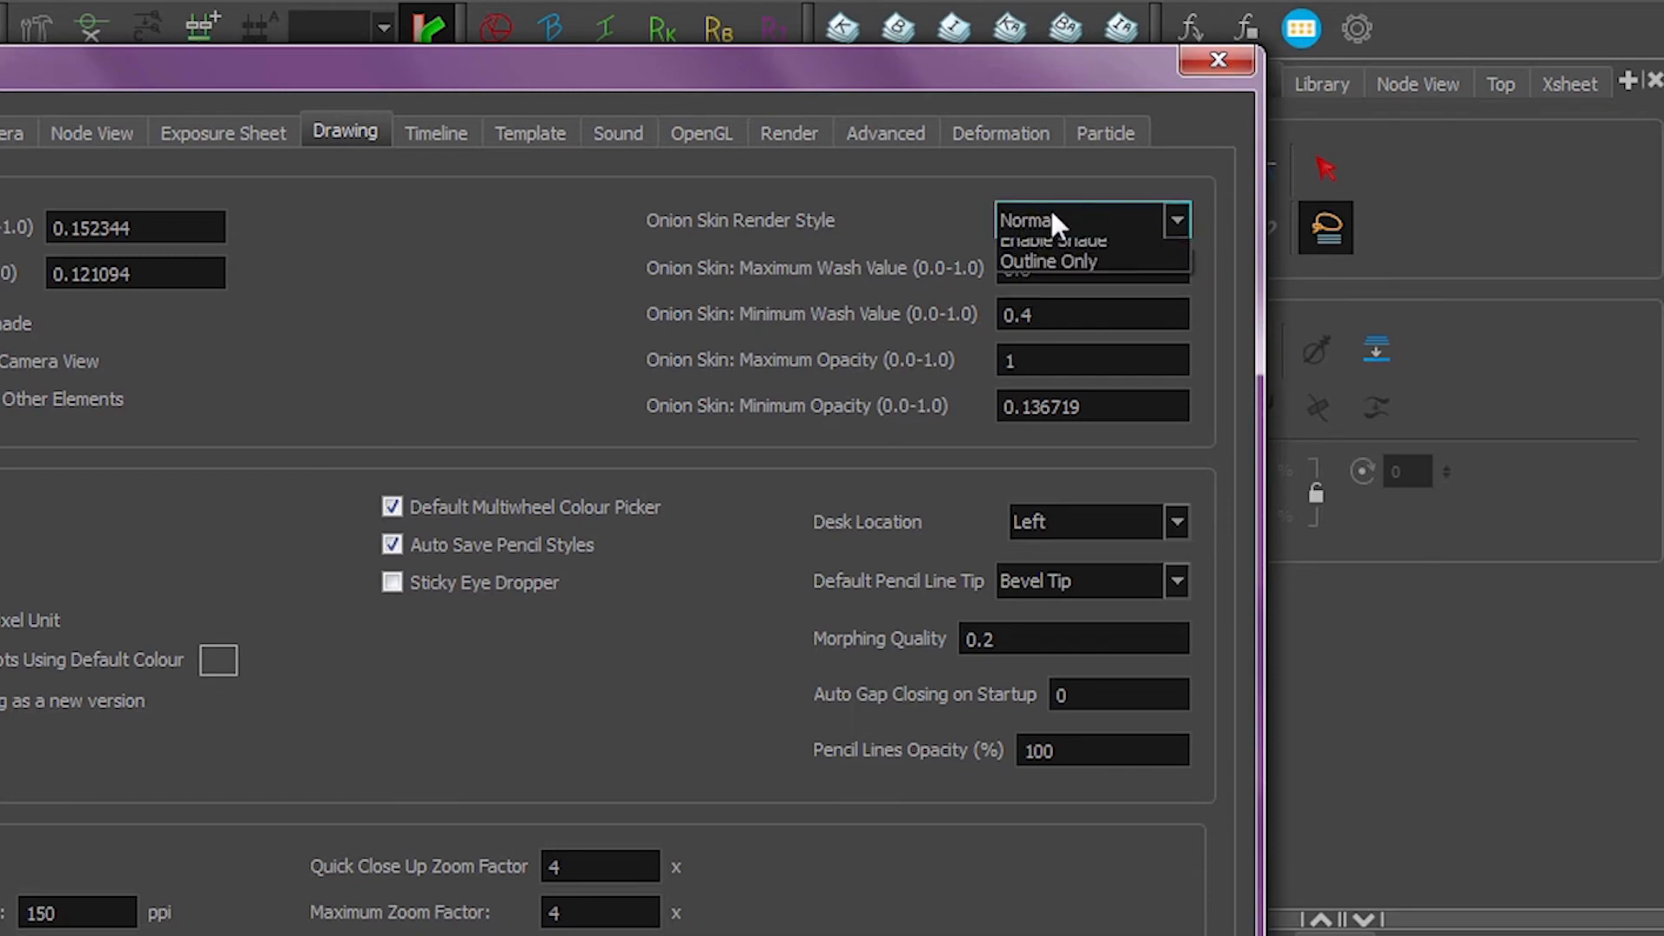
pyautogui.click(1058, 287)
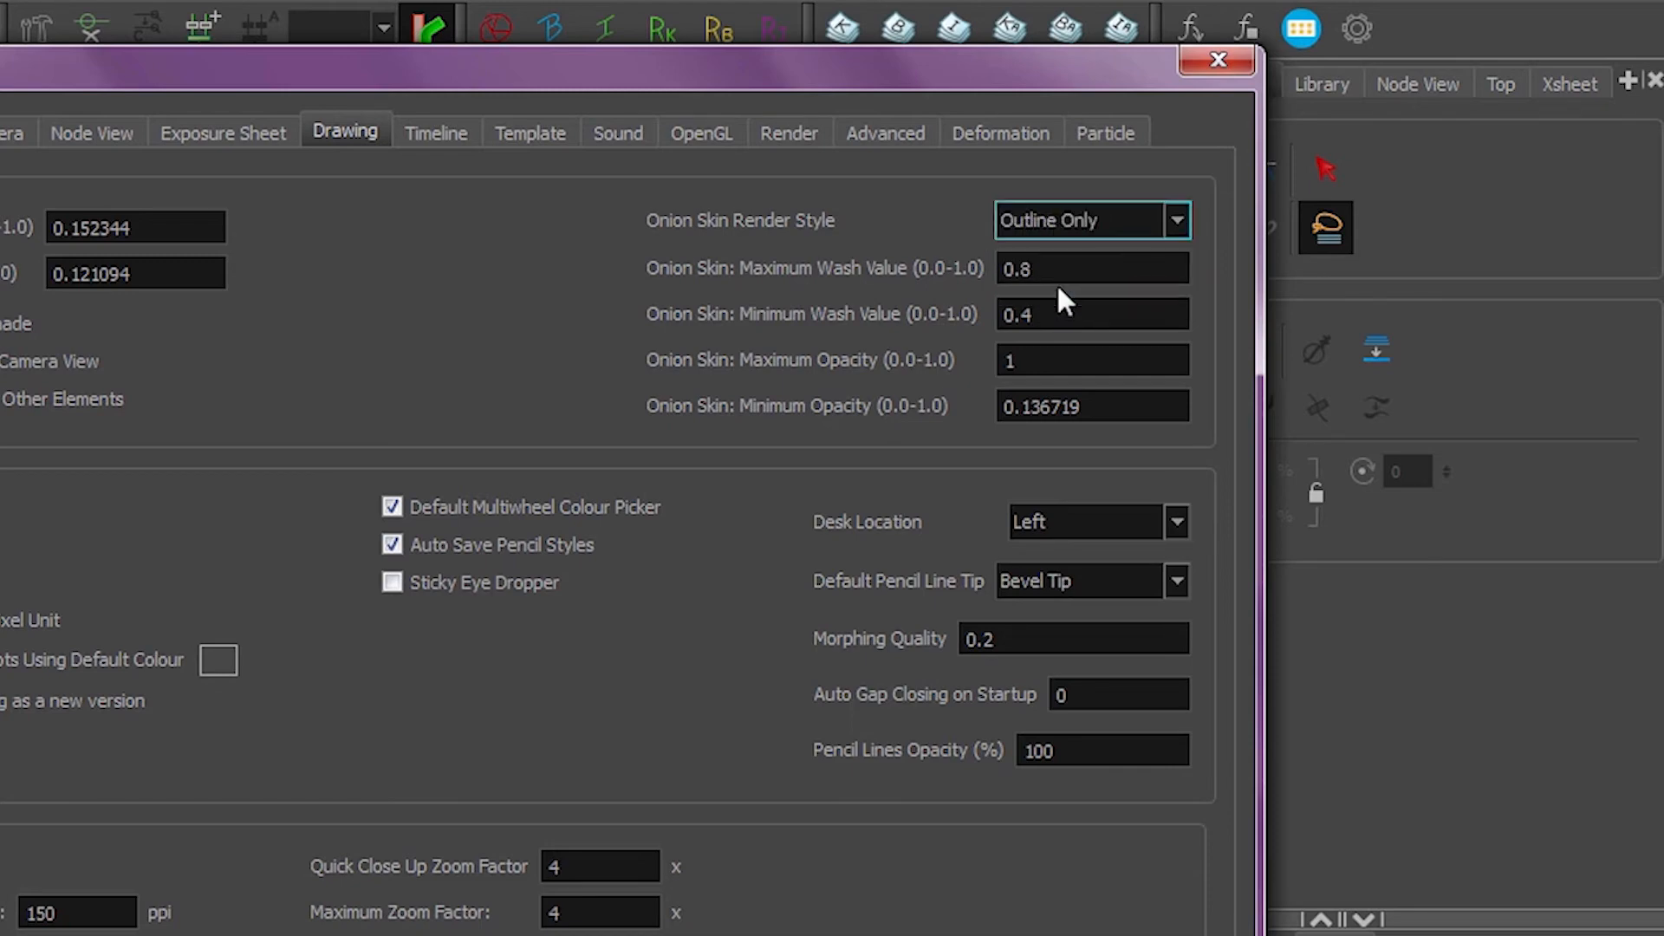
pyautogui.click(1082, 219)
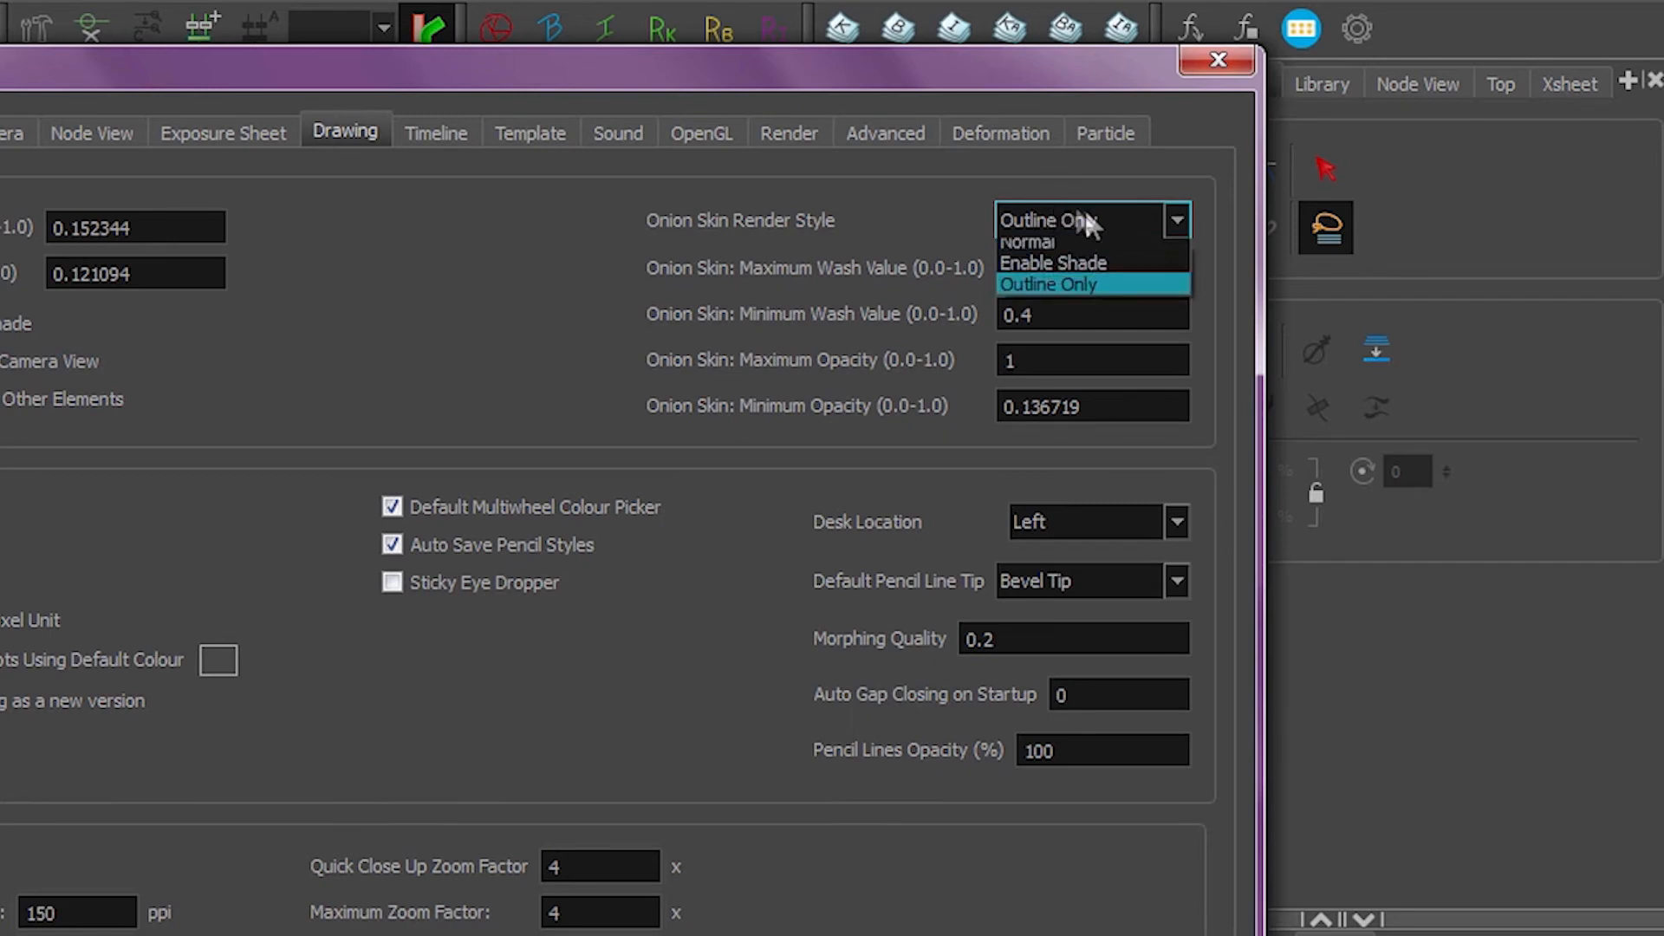
pyautogui.click(1058, 269)
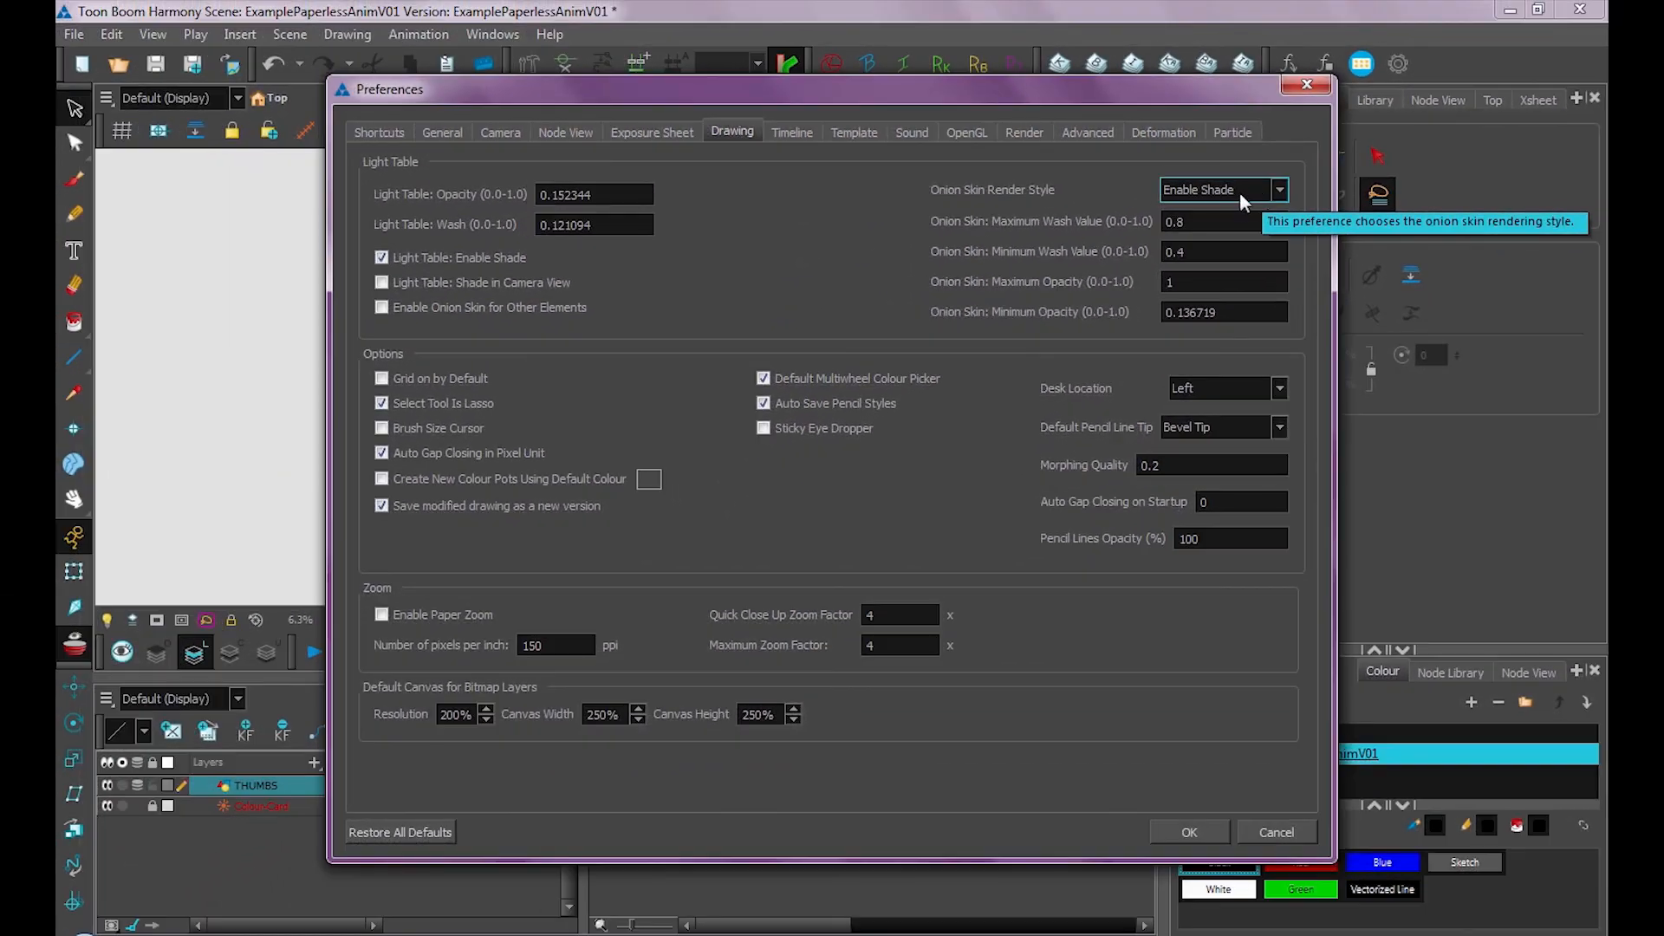
# Review the onion skin colours in the colour preferences, then close Preferences
pyautogui.click(450, 130)
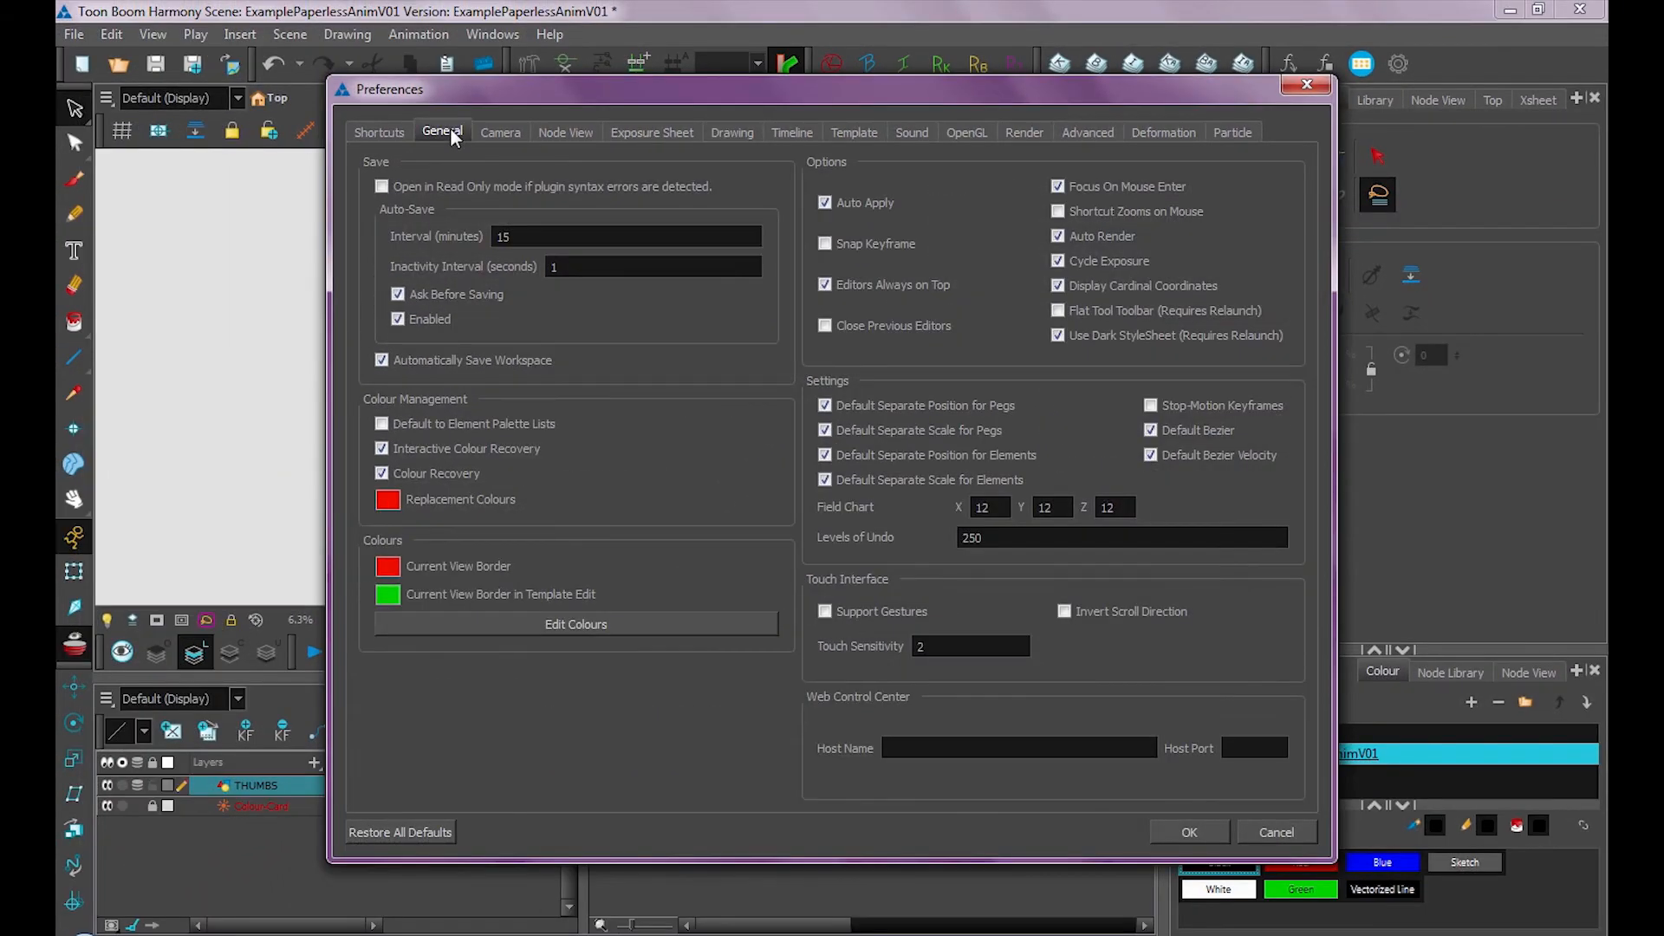
pyautogui.click(579, 623)
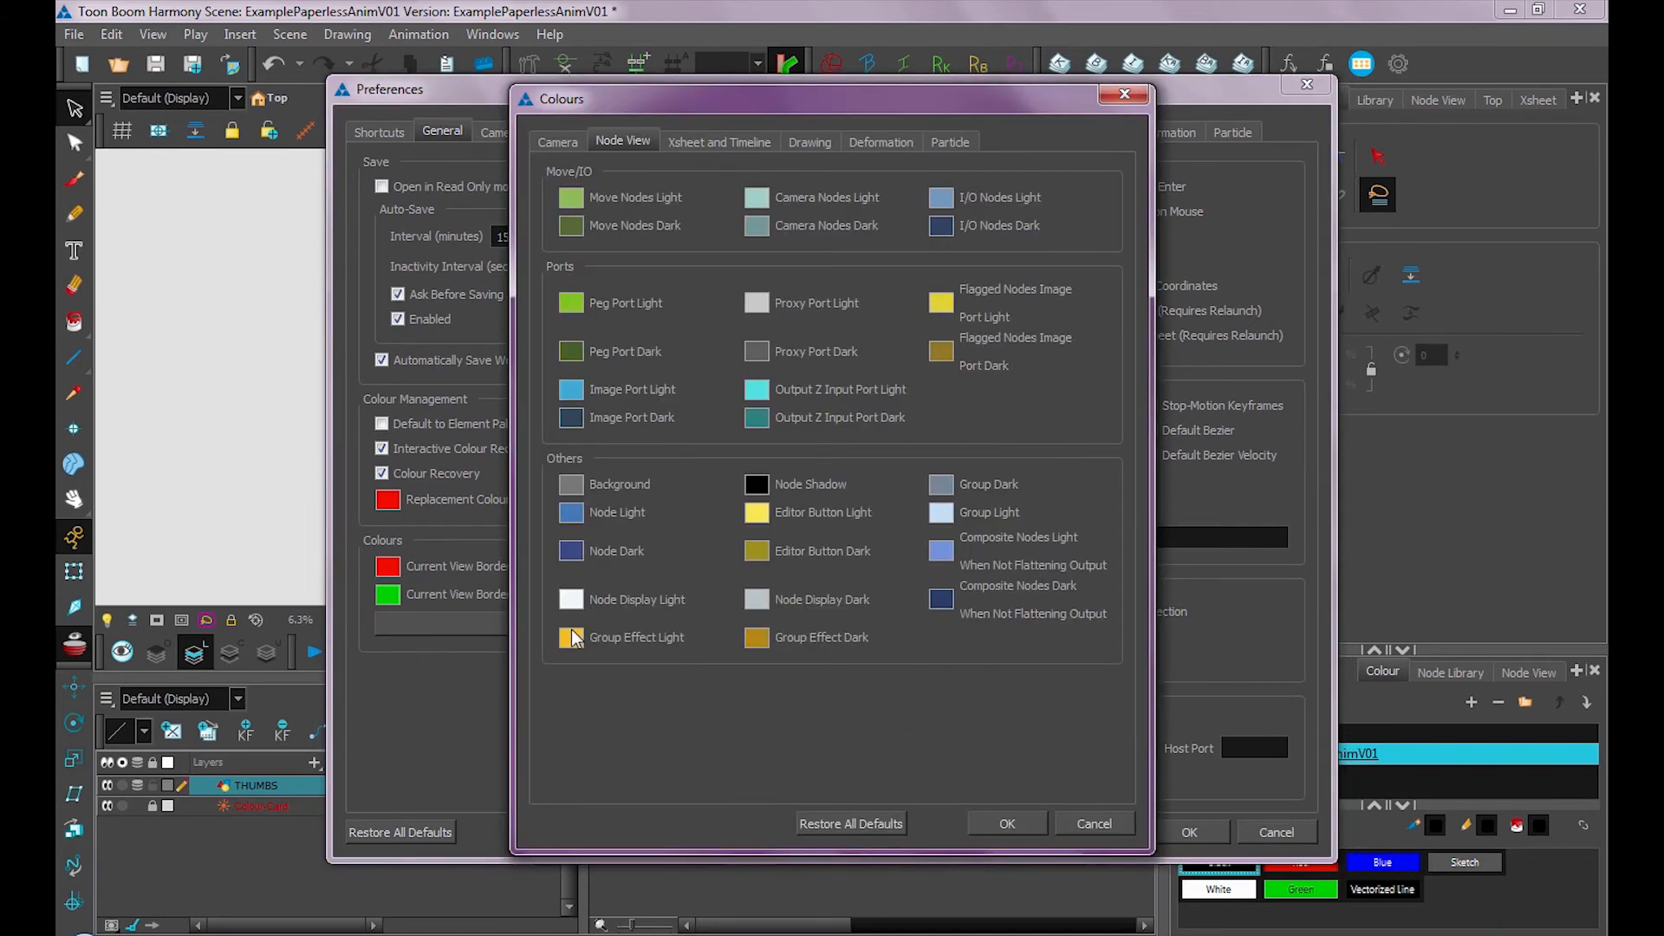
pyautogui.click(809, 140)
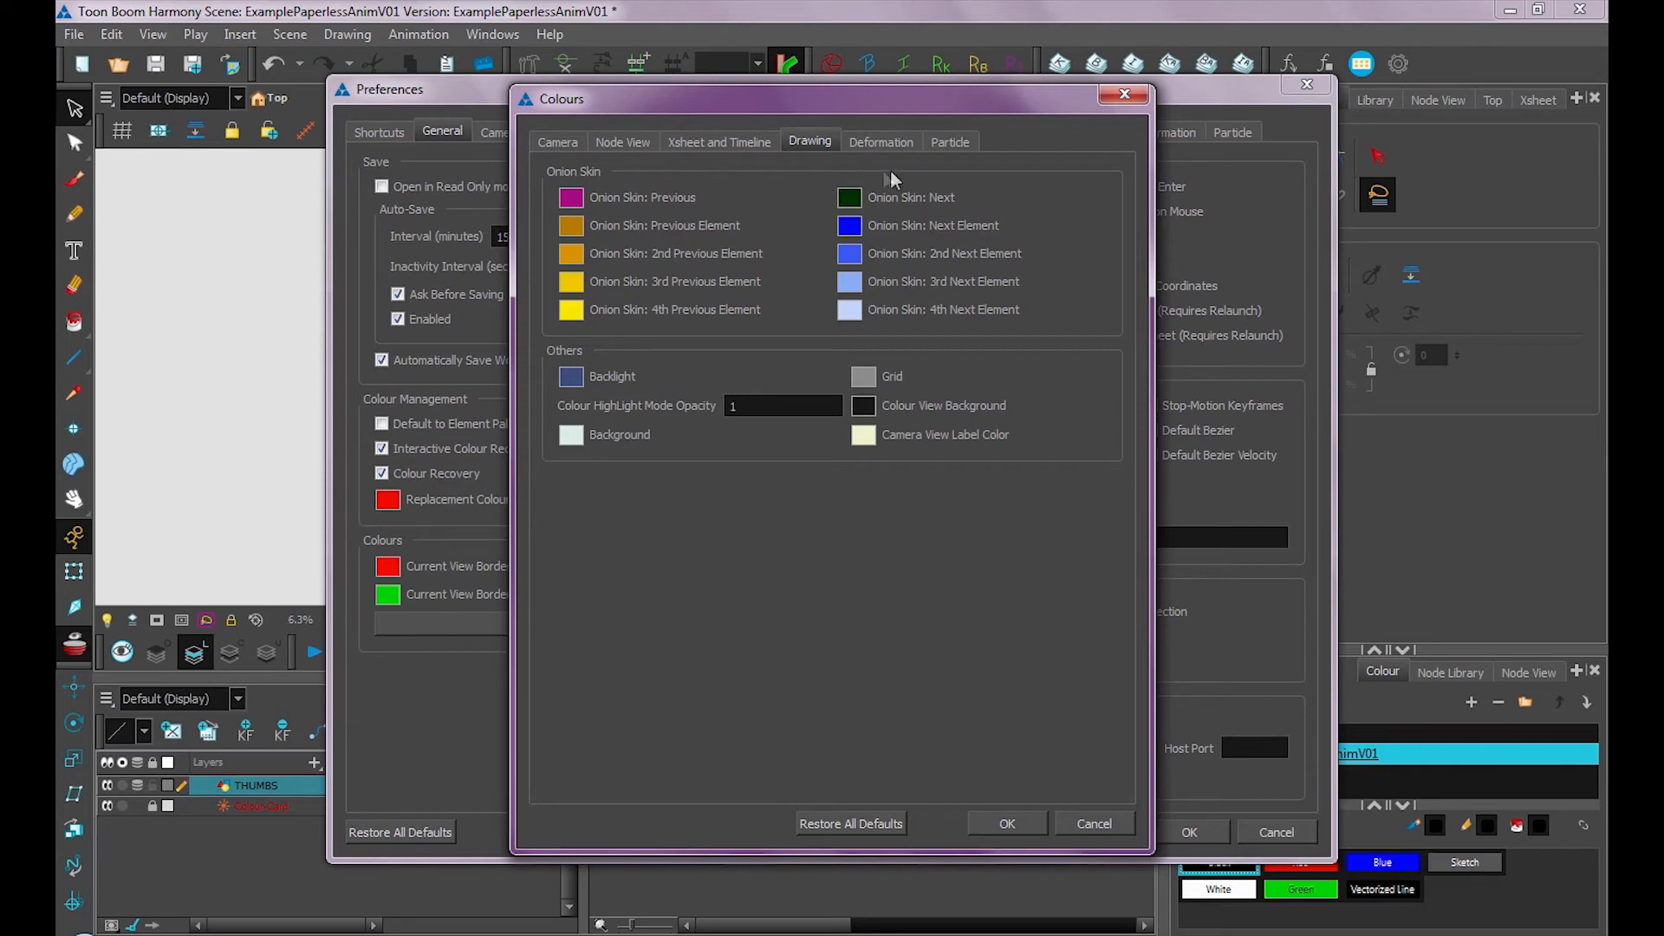
pyautogui.click(1008, 819)
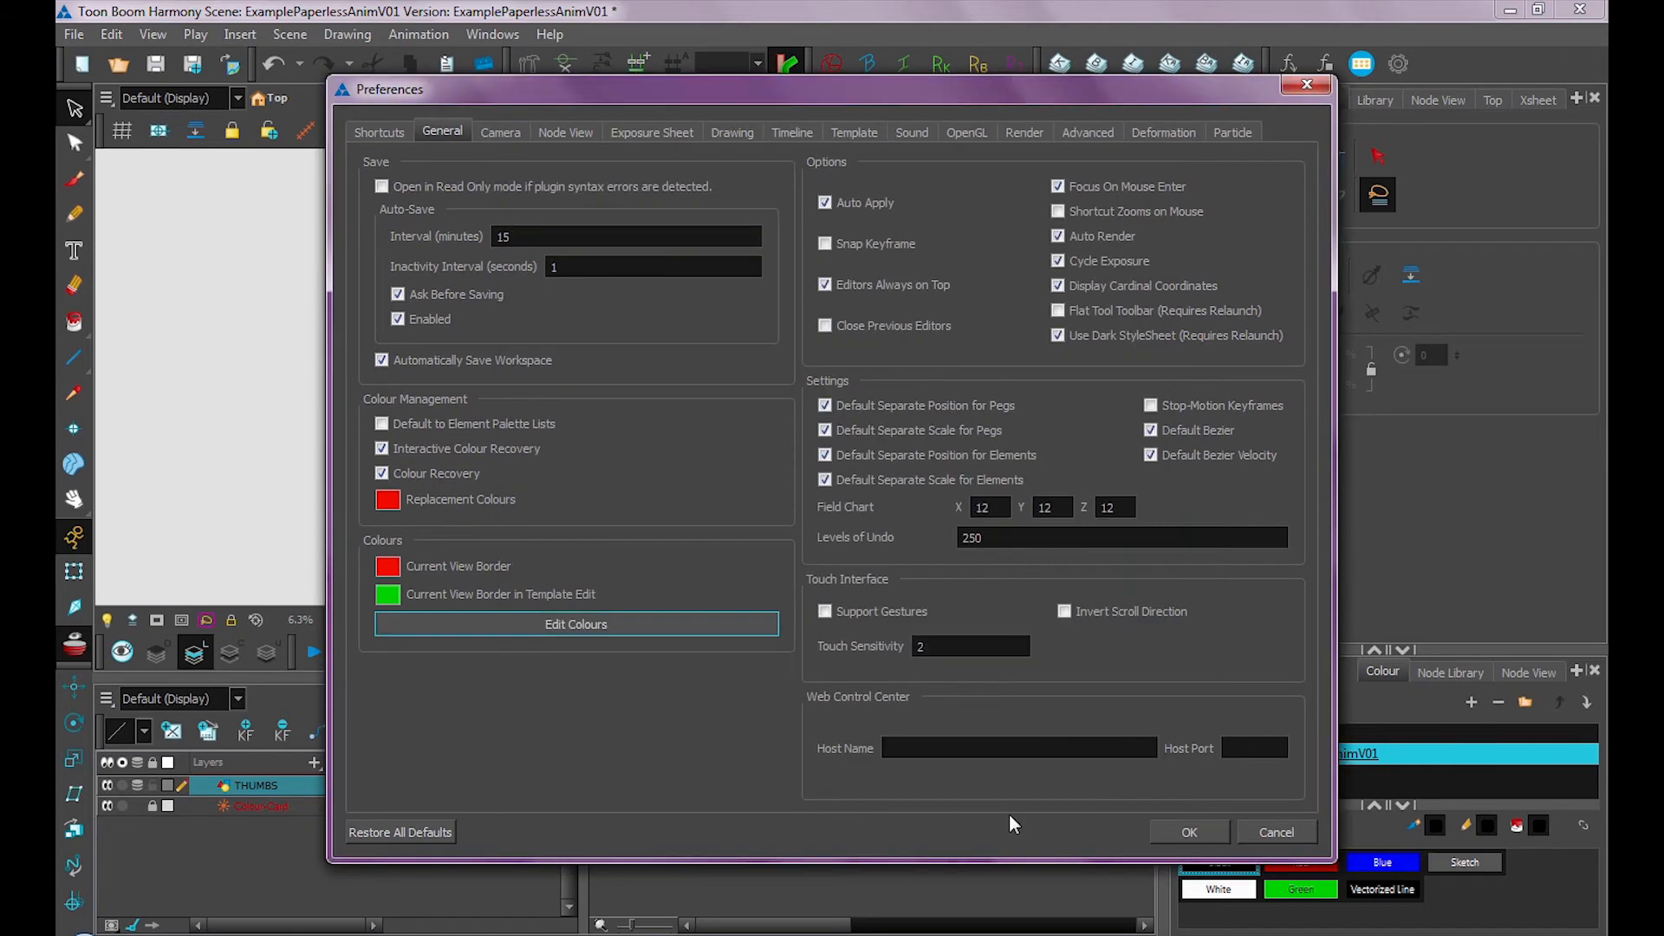
pyautogui.click(1188, 833)
# Save the scene and play the thumbnail animation from frame 1
pyautogui.click(627, 791)
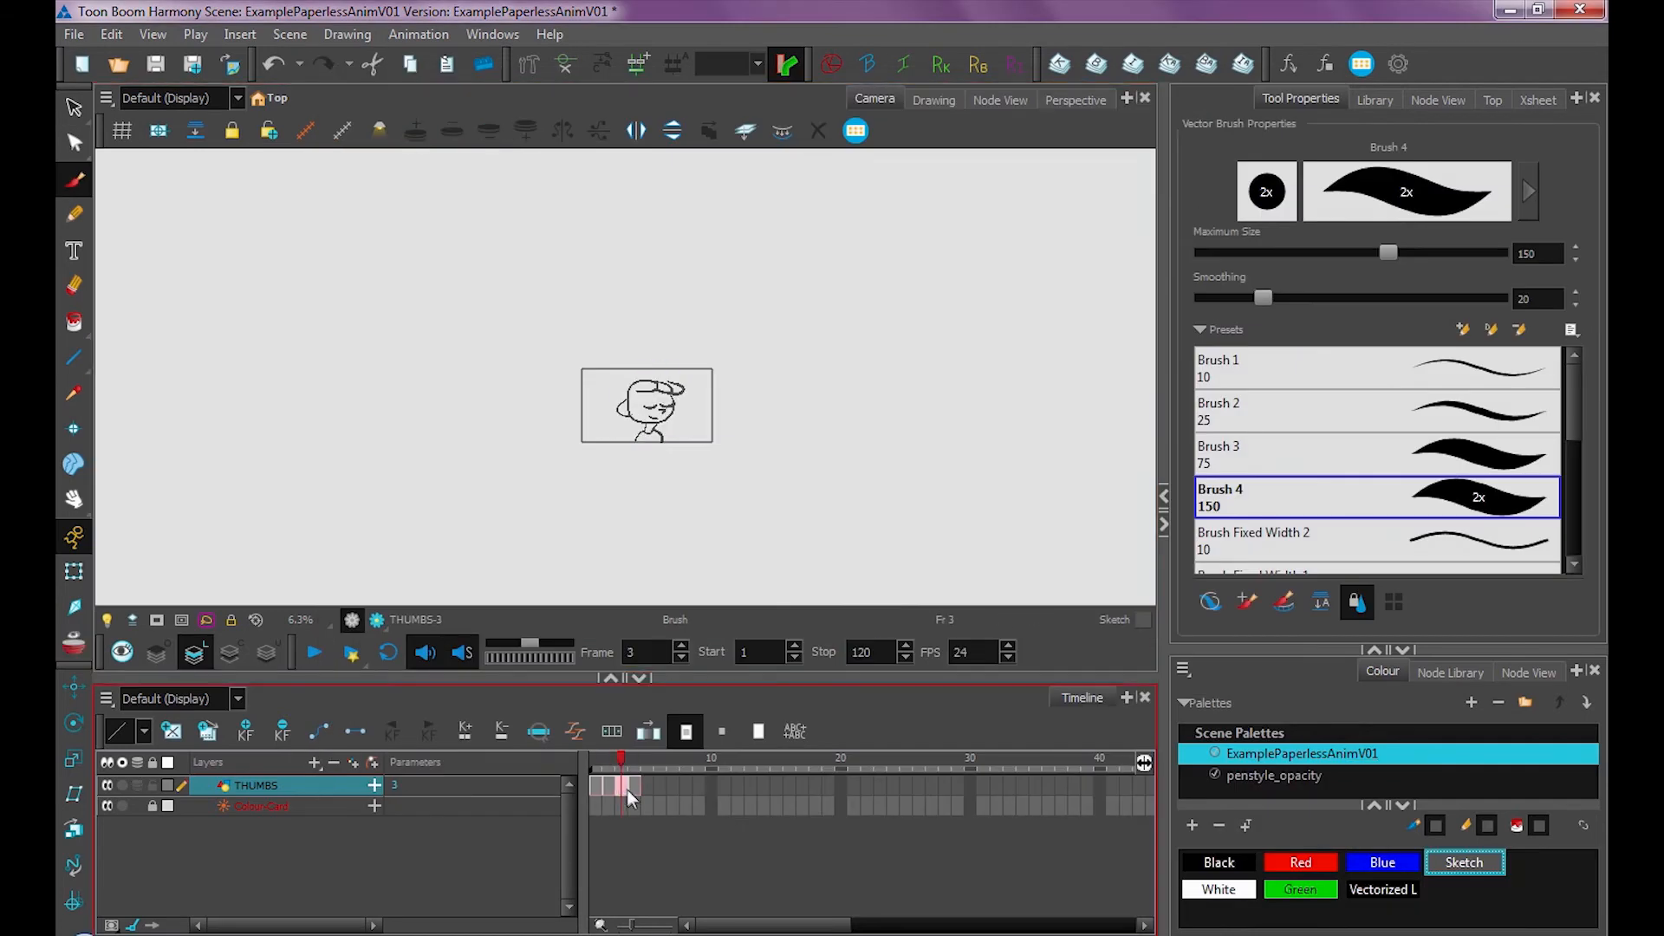
pyautogui.moveTo(650, 766)
pyautogui.mouseDown()
pyautogui.moveTo(591, 778)
pyautogui.moveTo(650, 784)
pyautogui.moveTo(593, 787)
pyautogui.moveTo(650, 799)
pyautogui.moveTo(592, 792)
pyautogui.moveTo(652, 801)
pyautogui.moveTo(581, 805)
pyautogui.moveTo(652, 804)
pyautogui.mouseUp()
pyautogui.click(155, 65)
pyautogui.moveTo(603, 791)
pyautogui.mouseDown()
pyautogui.moveTo(647, 785)
pyautogui.moveTo(589, 788)
pyautogui.mouseUp()
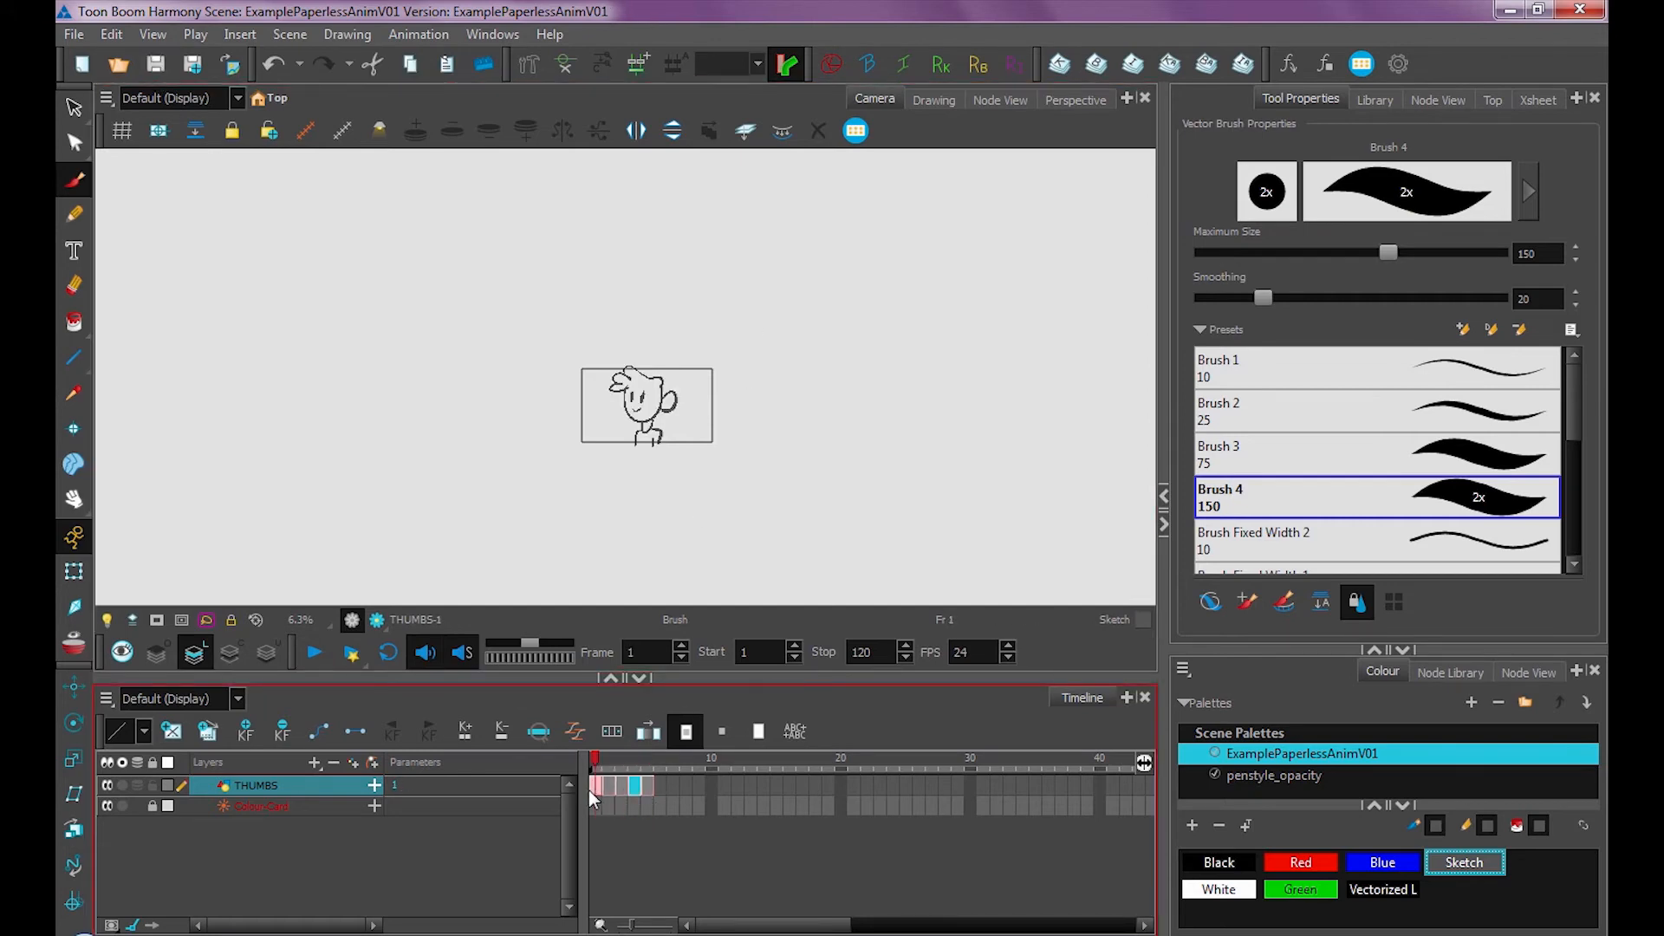
pyautogui.click(316, 655)
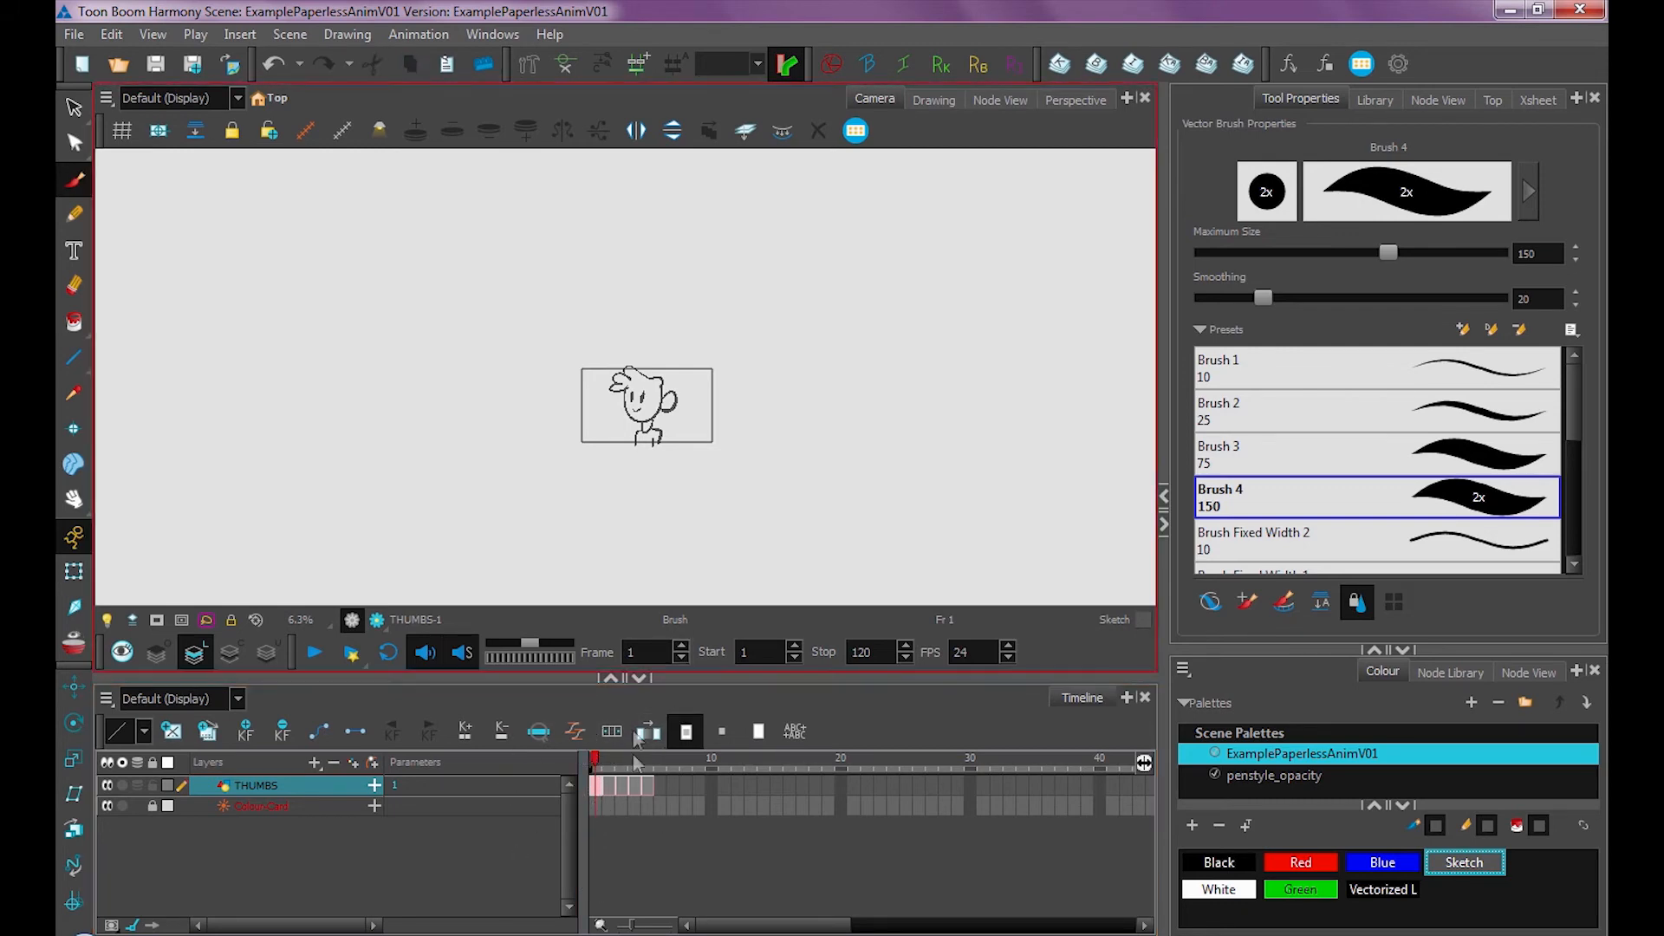
# Retime the thumbnail drawings by adding and removing exposures, playing back to check the timing
pyautogui.hotkey('ctrl', 'a')
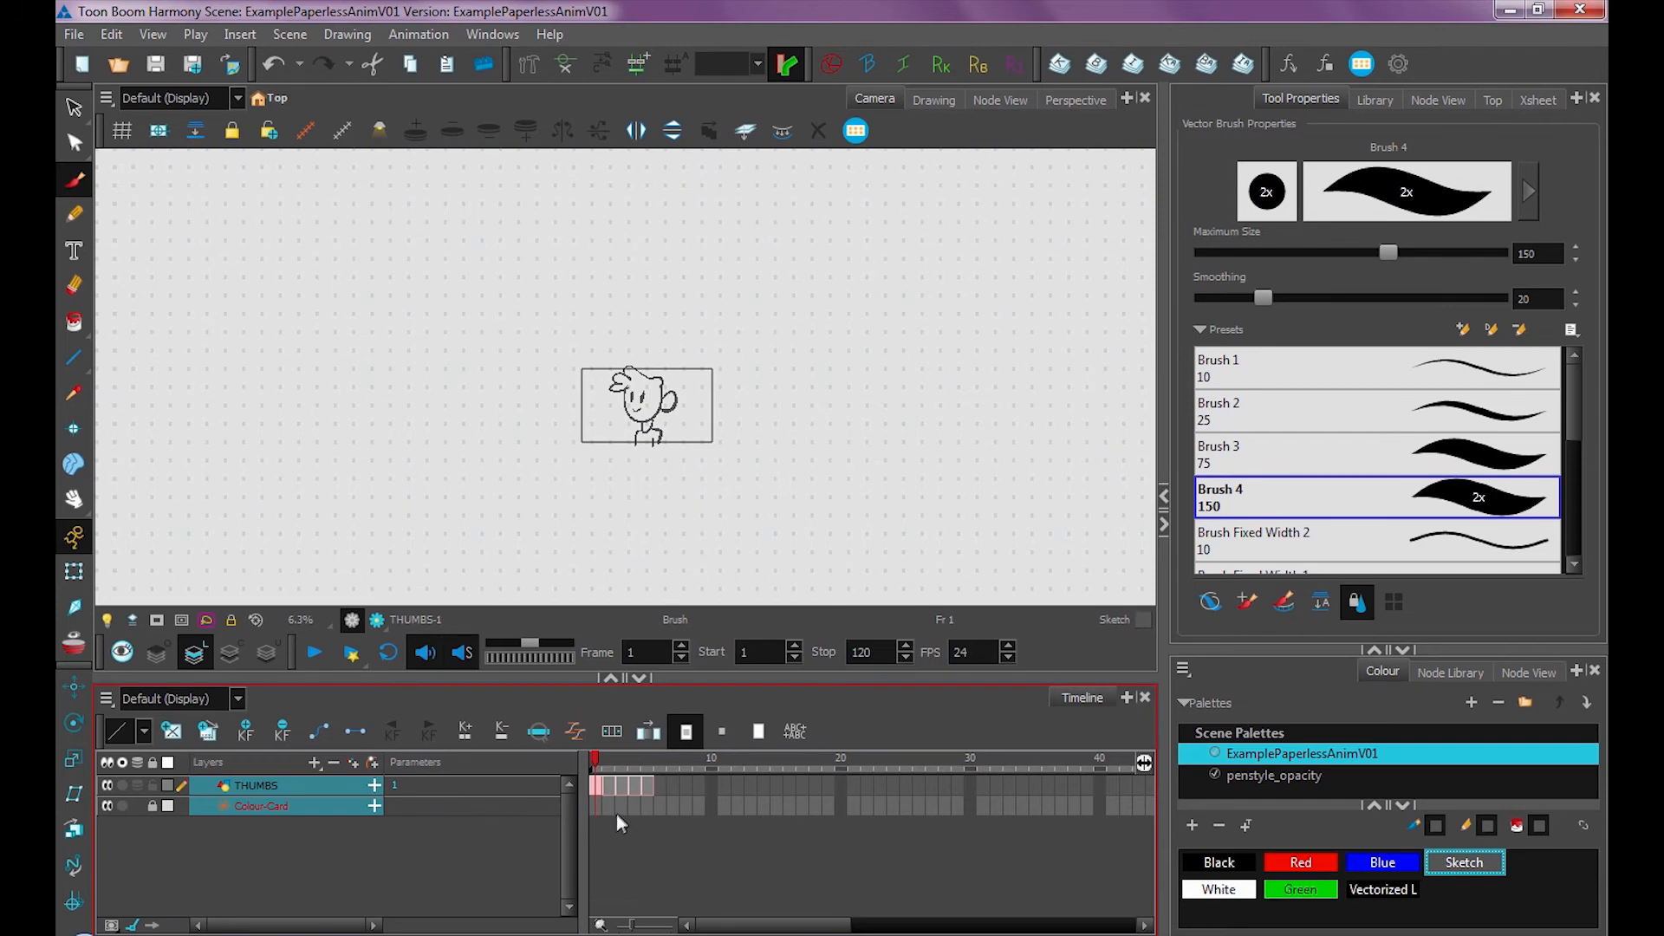
pyautogui.press('+')
pyautogui.press('+')
pyautogui.press('+')
pyautogui.press('+')
pyautogui.press('+')
pyautogui.press('+')
pyautogui.click(686, 763)
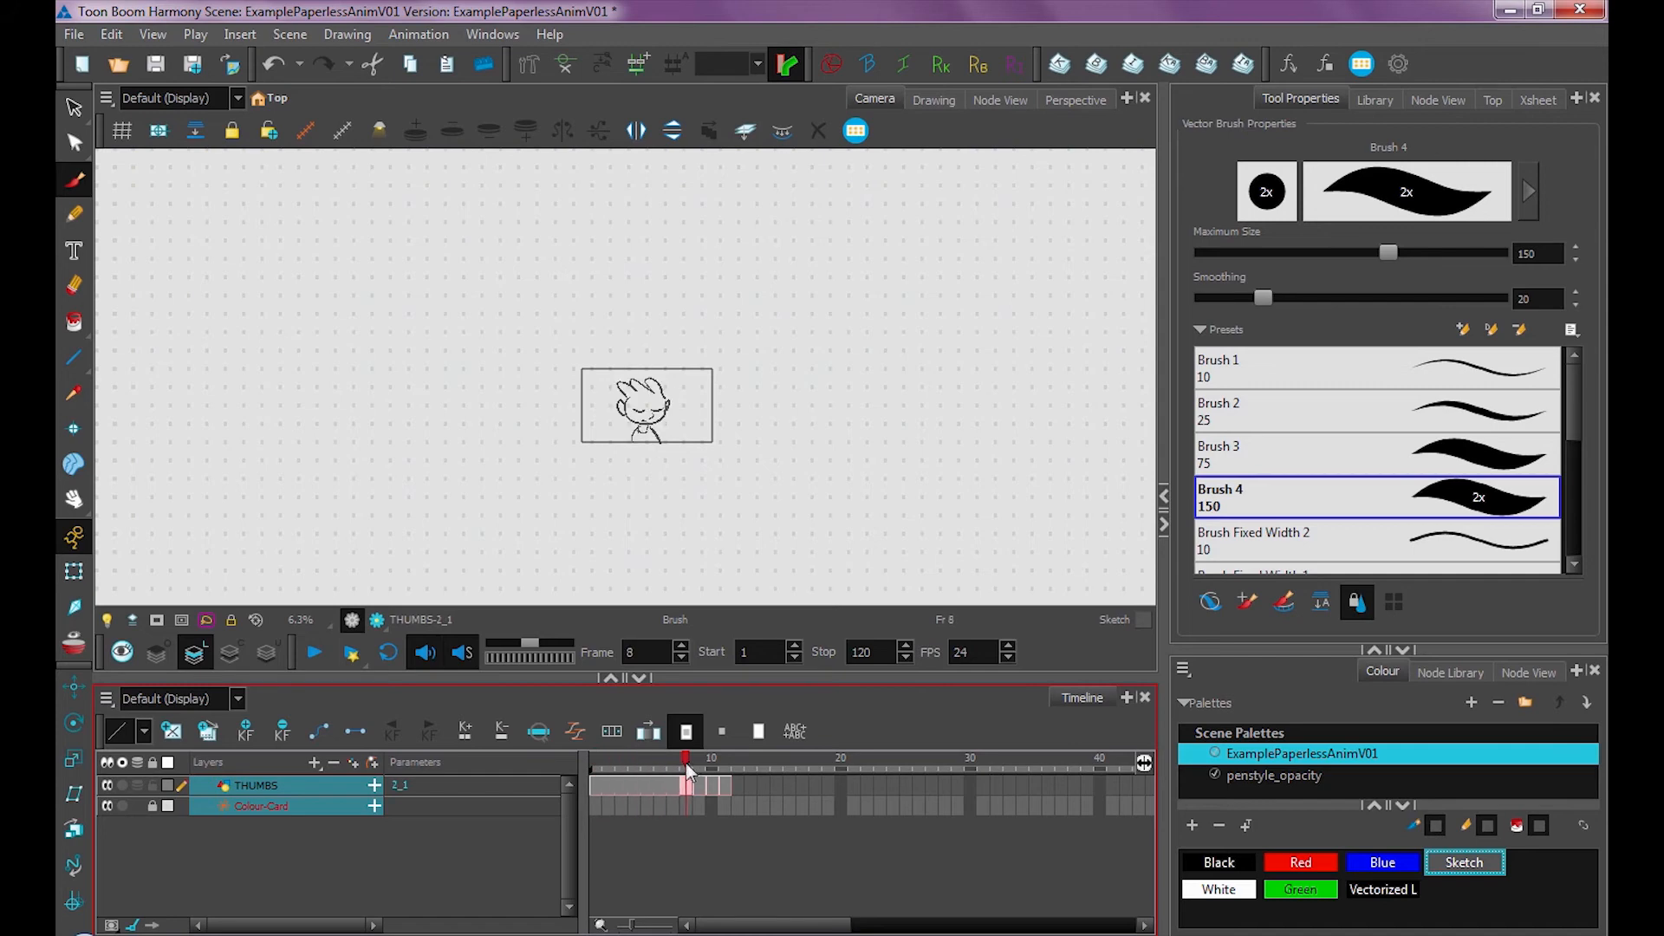
pyautogui.press('+')
pyautogui.press('+')
pyautogui.hotkey('shift', 'Return')
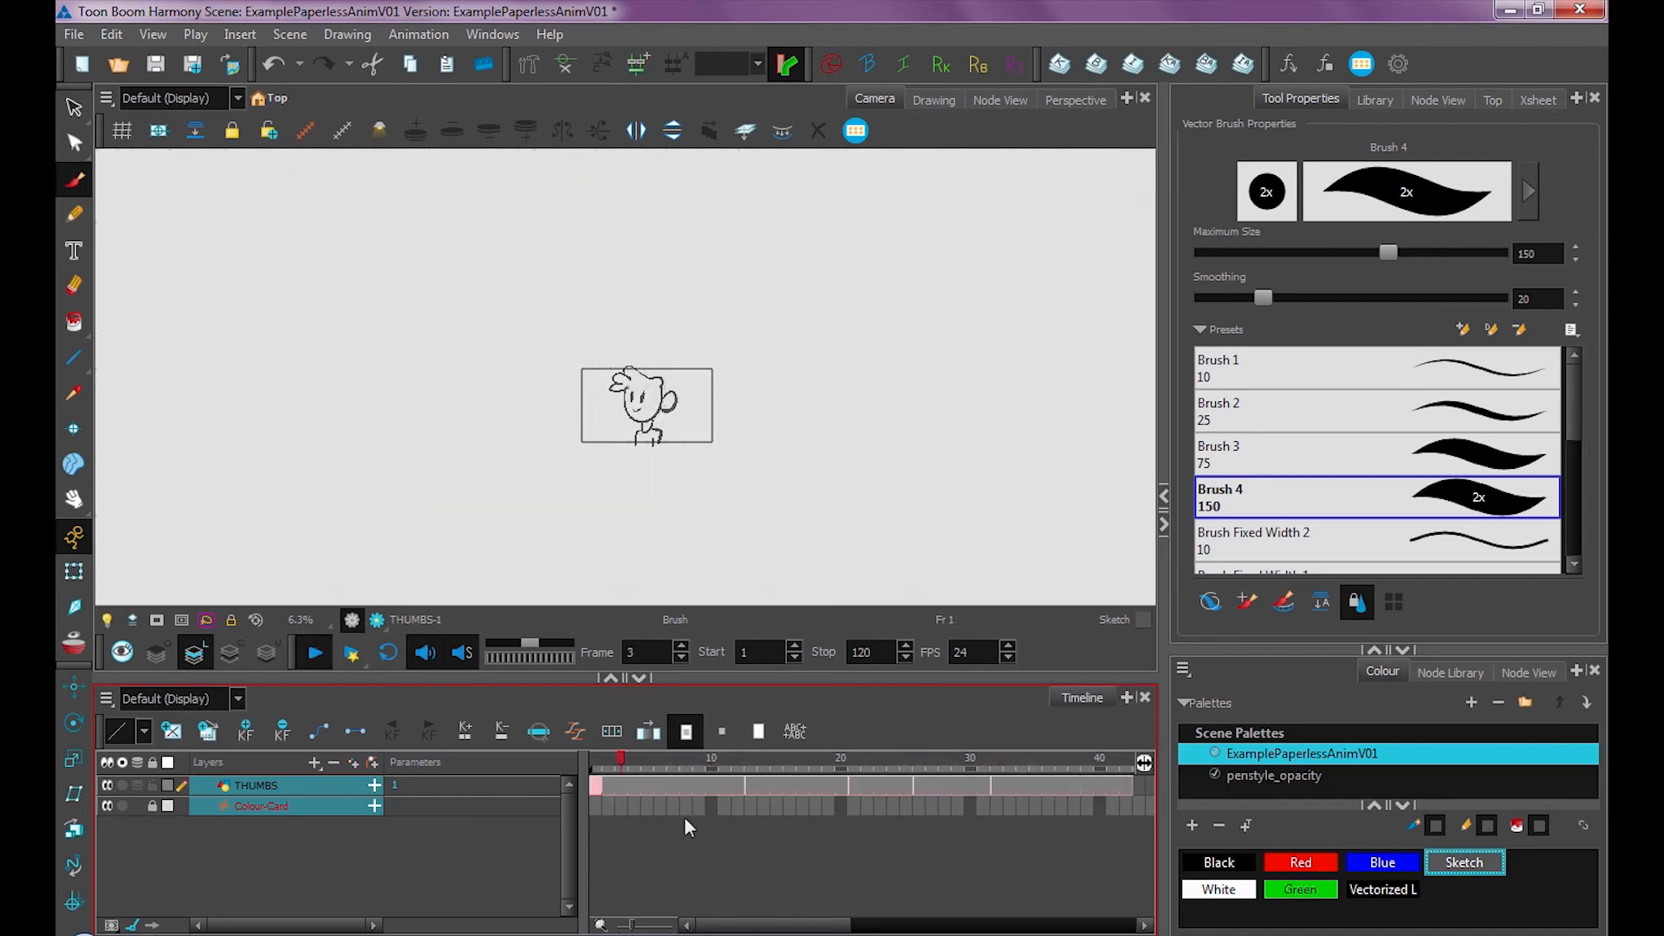
pyautogui.hotkey('shift', 'Return')
pyautogui.press('-')
pyautogui.press('-')
pyautogui.press('-')
pyautogui.press('-')
pyautogui.press('-')
pyautogui.press('-')
pyautogui.click(673, 763)
pyautogui.press('-')
pyautogui.press('-')
pyautogui.press('-')
pyautogui.press('-')
pyautogui.click(725, 765)
pyautogui.press('-')
pyautogui.press('-')
pyautogui.press('-')
pyautogui.click(752, 768)
pyautogui.press('-')
pyautogui.press('-')
pyautogui.hotkey('shift', 'Return')
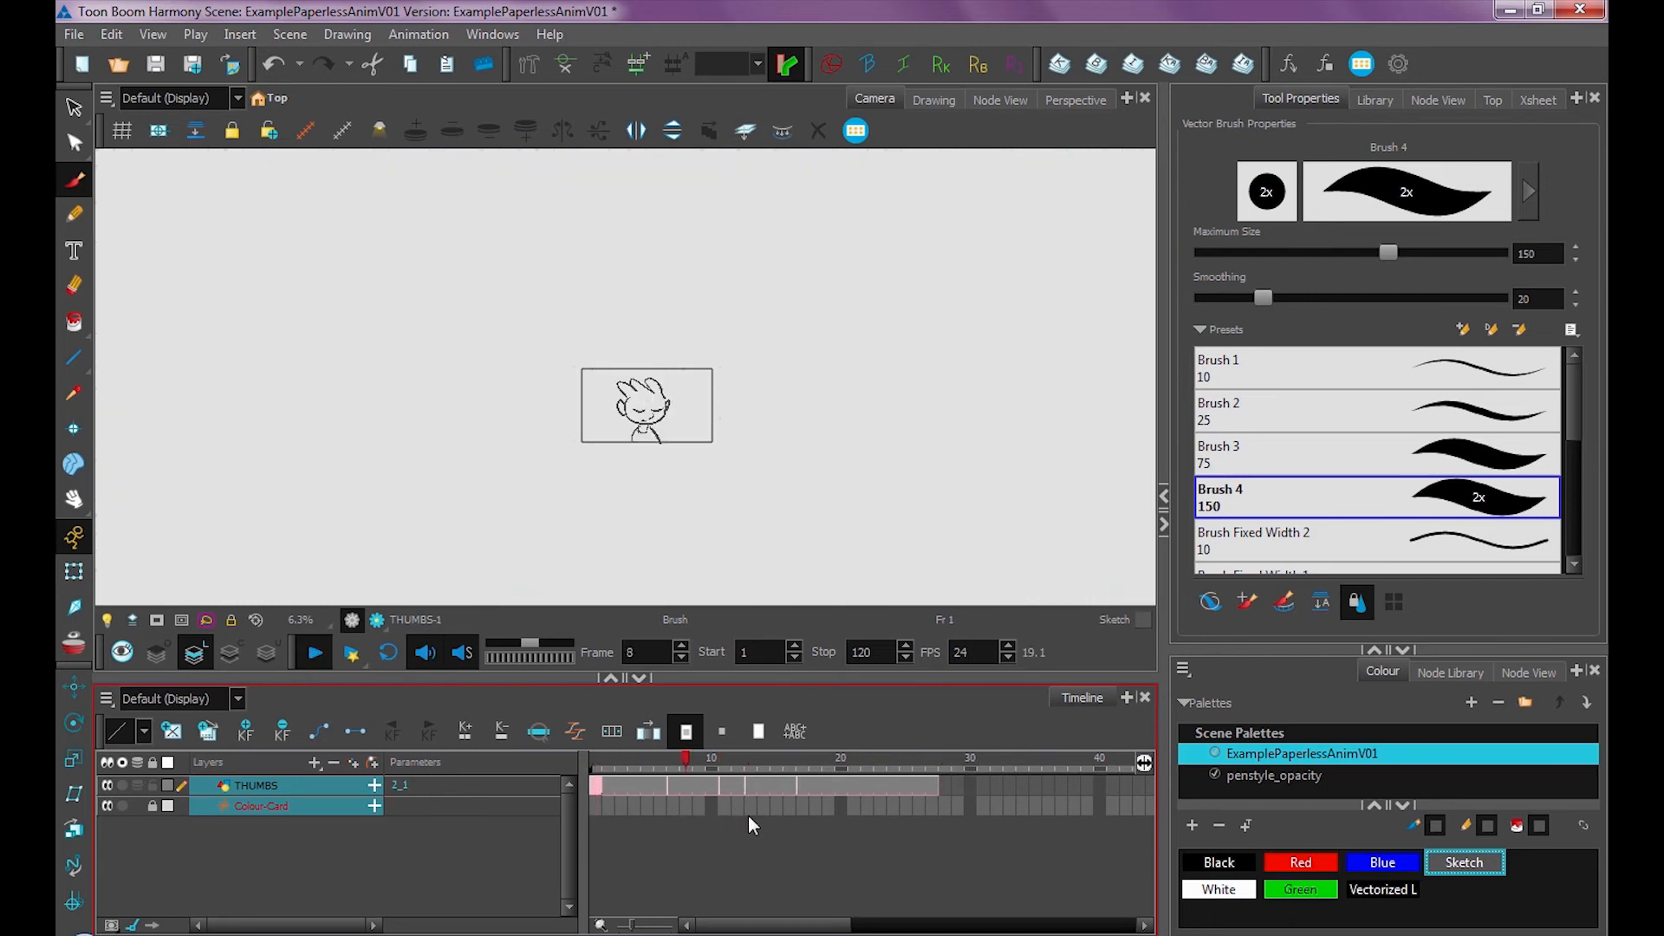
pyautogui.hotkey('shift', 'Return')
pyautogui.click(607, 763)
pyautogui.hotkey('shift', 'Return')
pyautogui.hotkey('shift', 'Return')
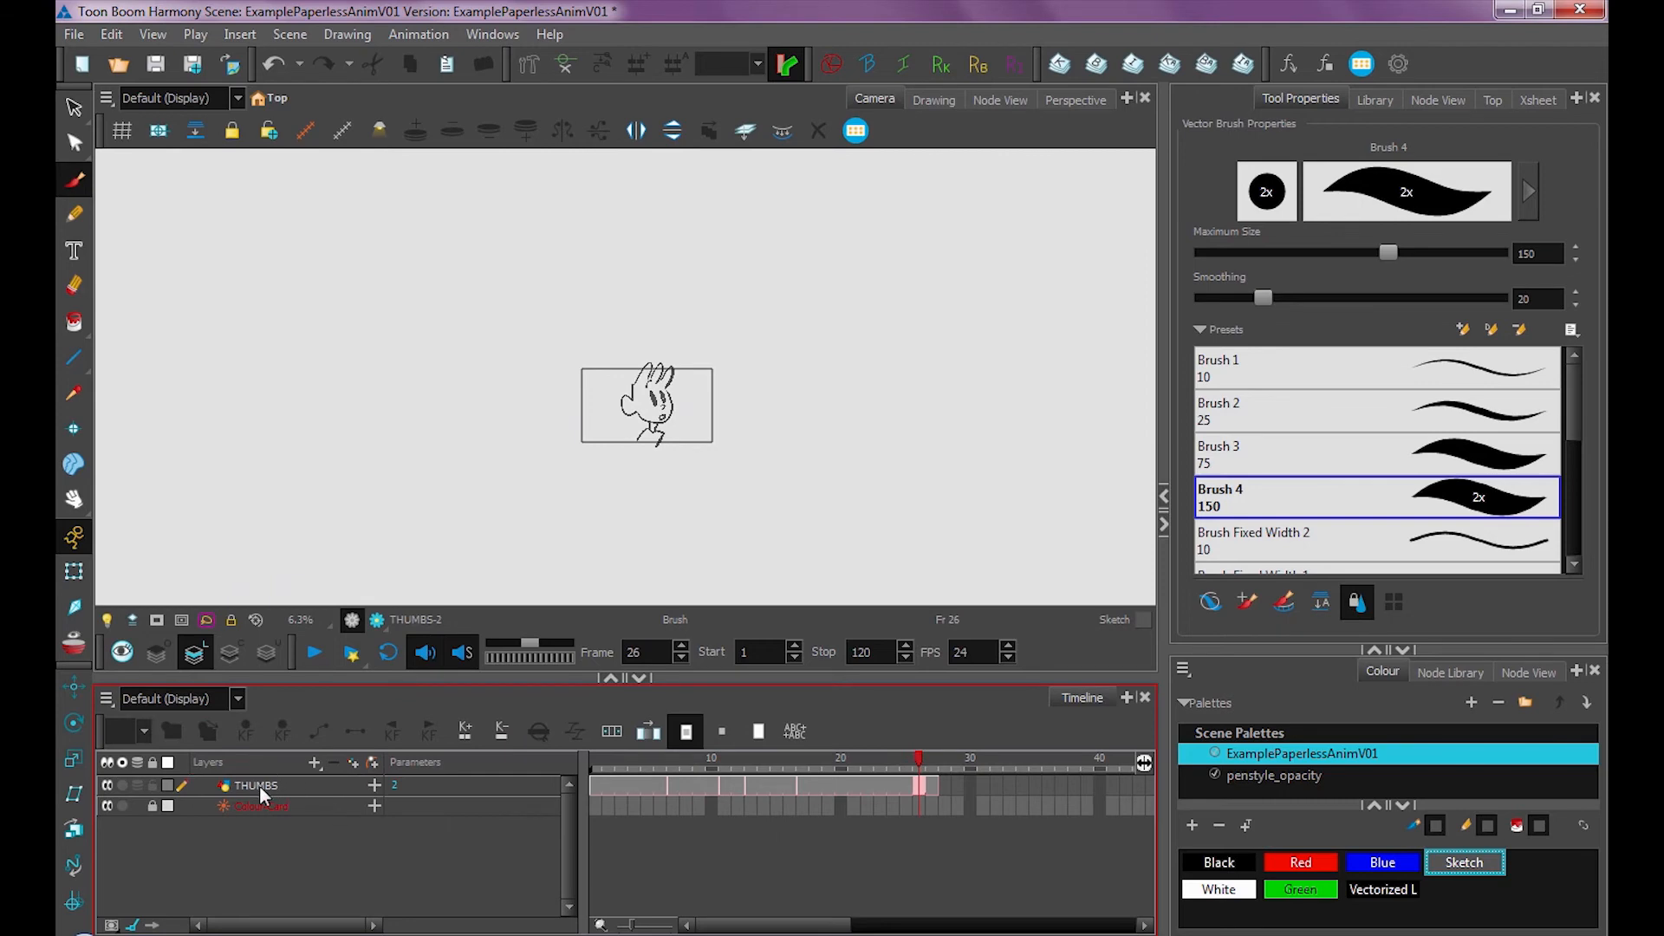
# Duplicate the THUMBS layer
pyautogui.click(256, 783)
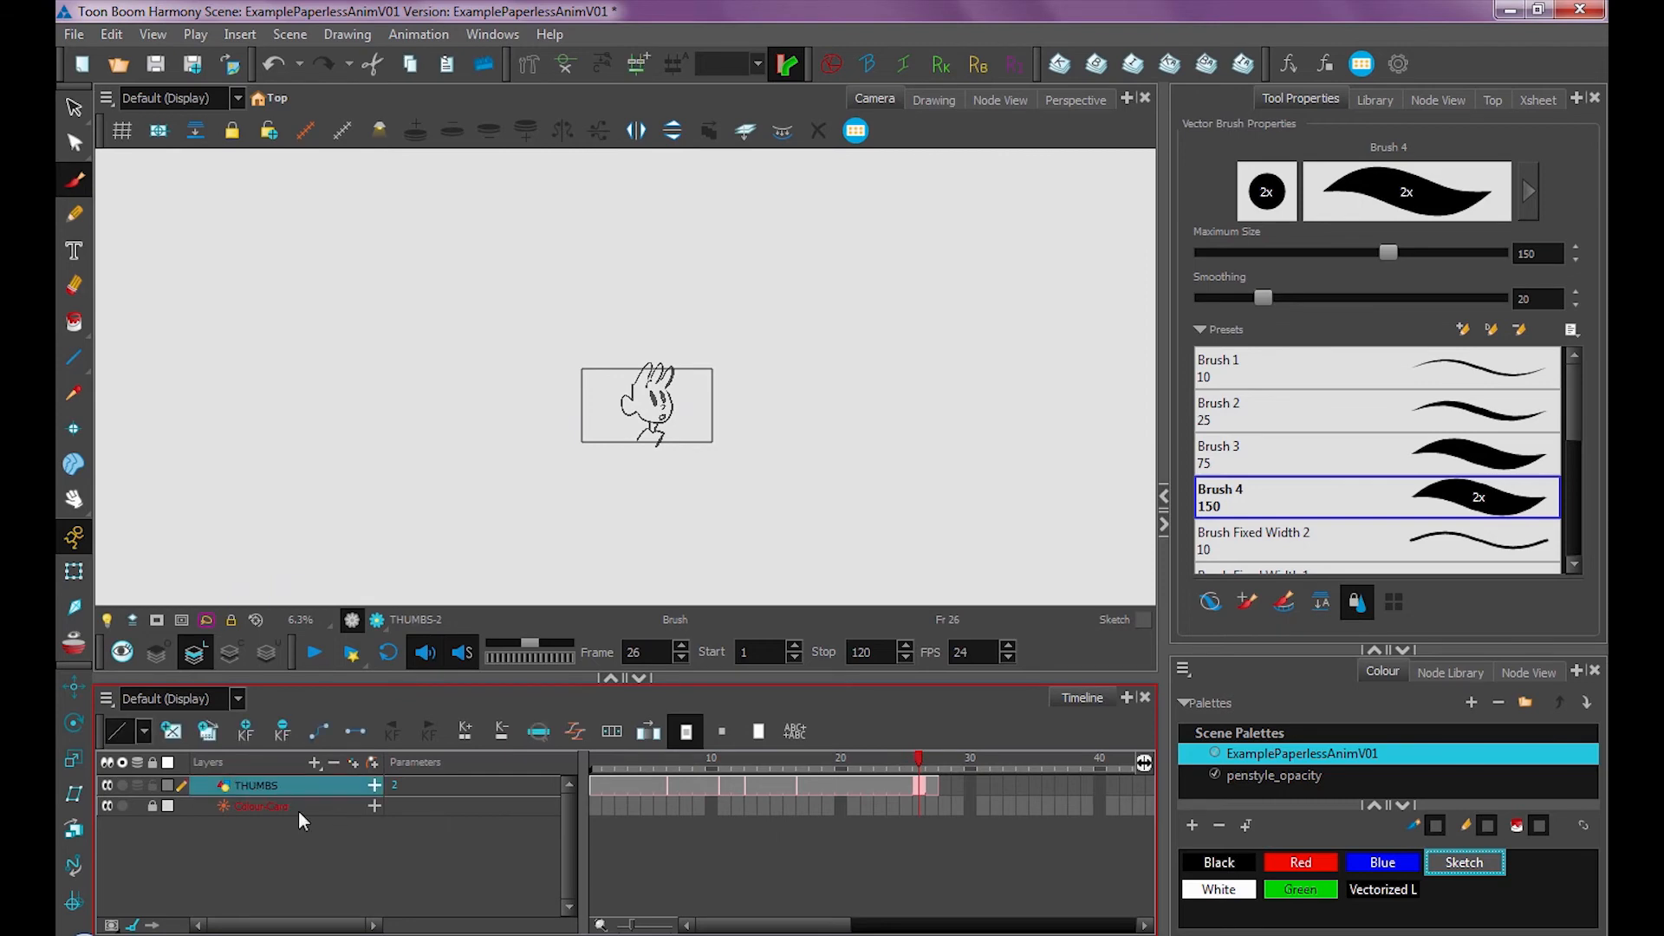
pyautogui.rightClick(263, 786)
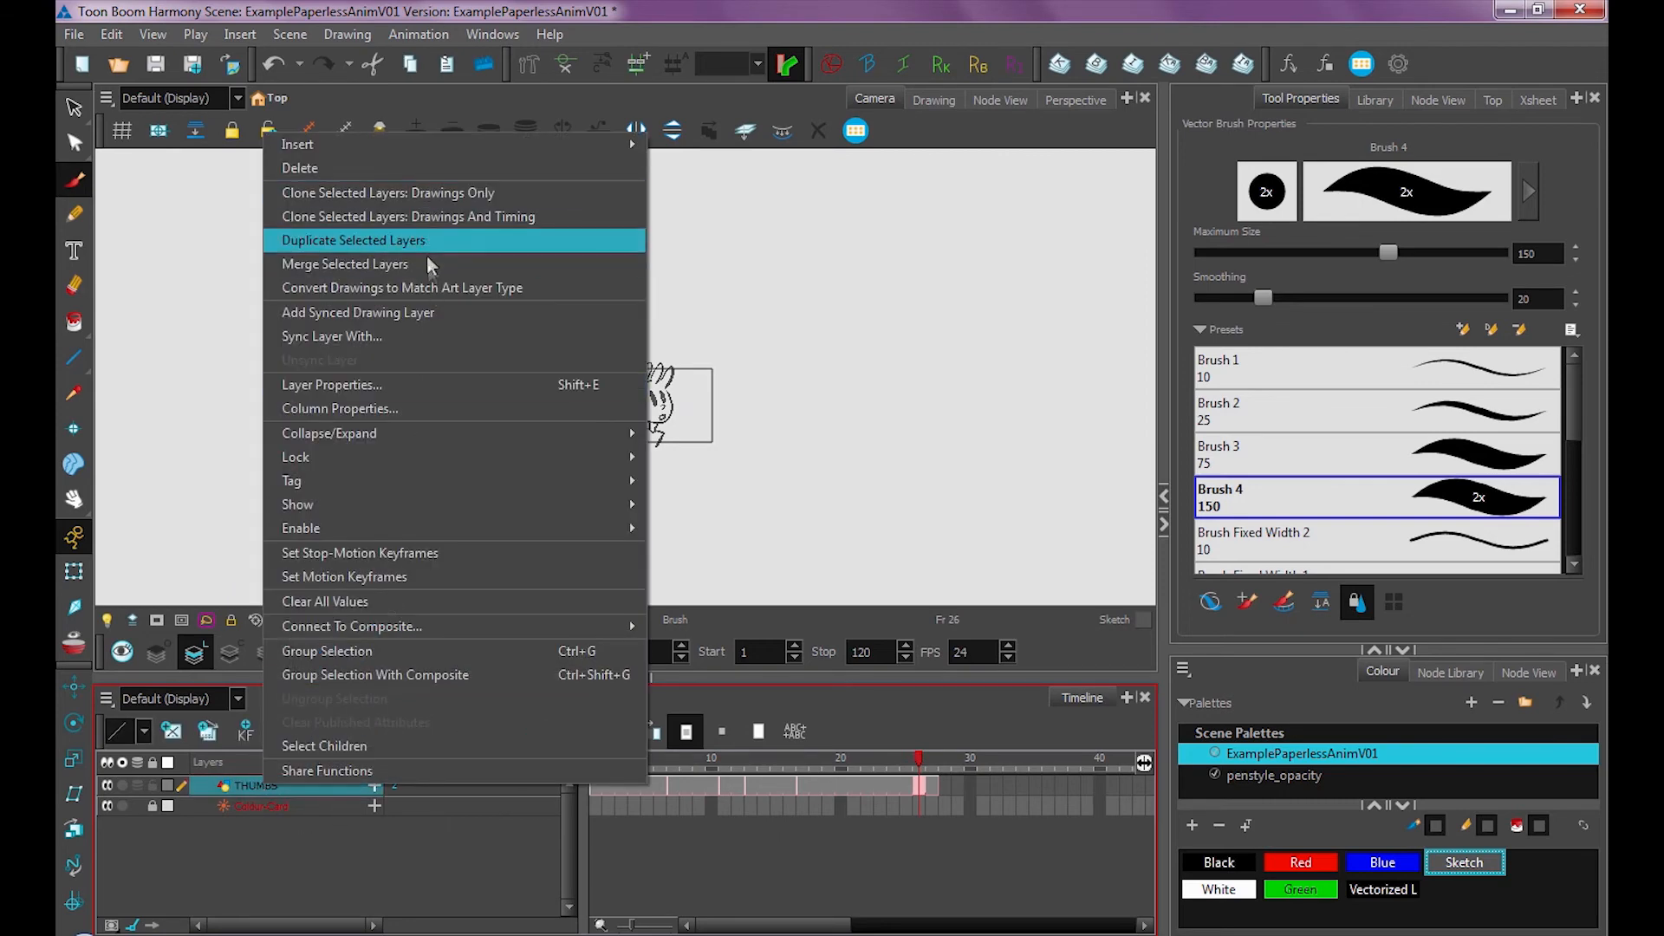
pyautogui.click(309, 240)
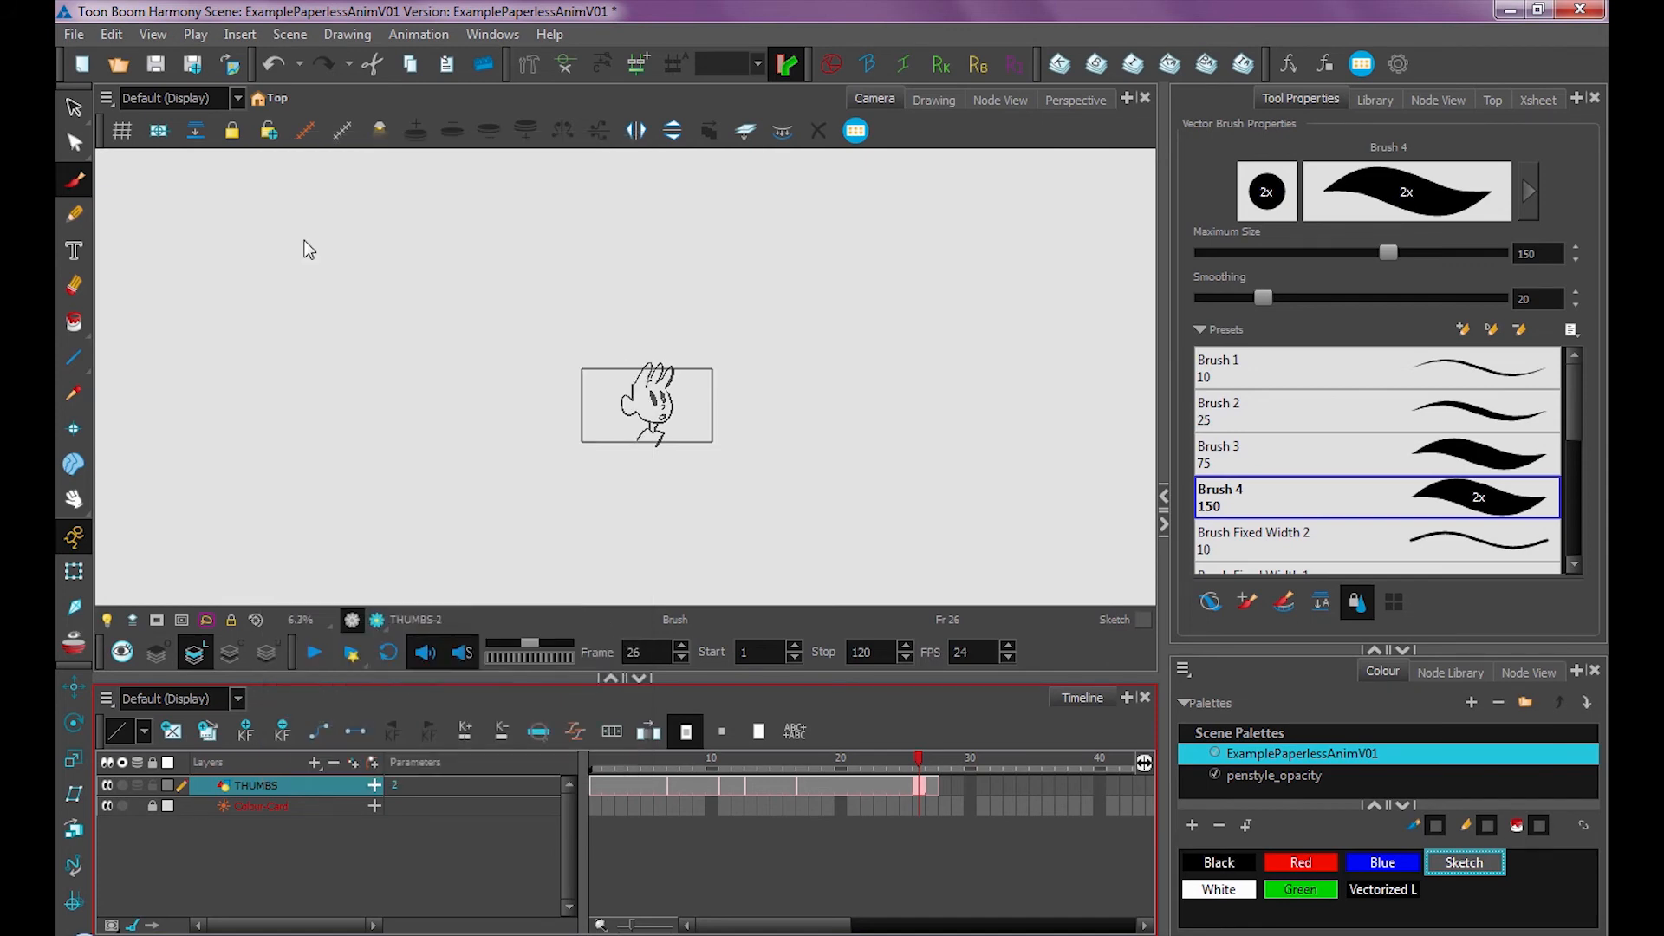
# Move the duplicate layer above THUMBS and rename it RUFF_ANIMATION
pyautogui.moveTo(274, 774); pyautogui.dragTo(271, 808)
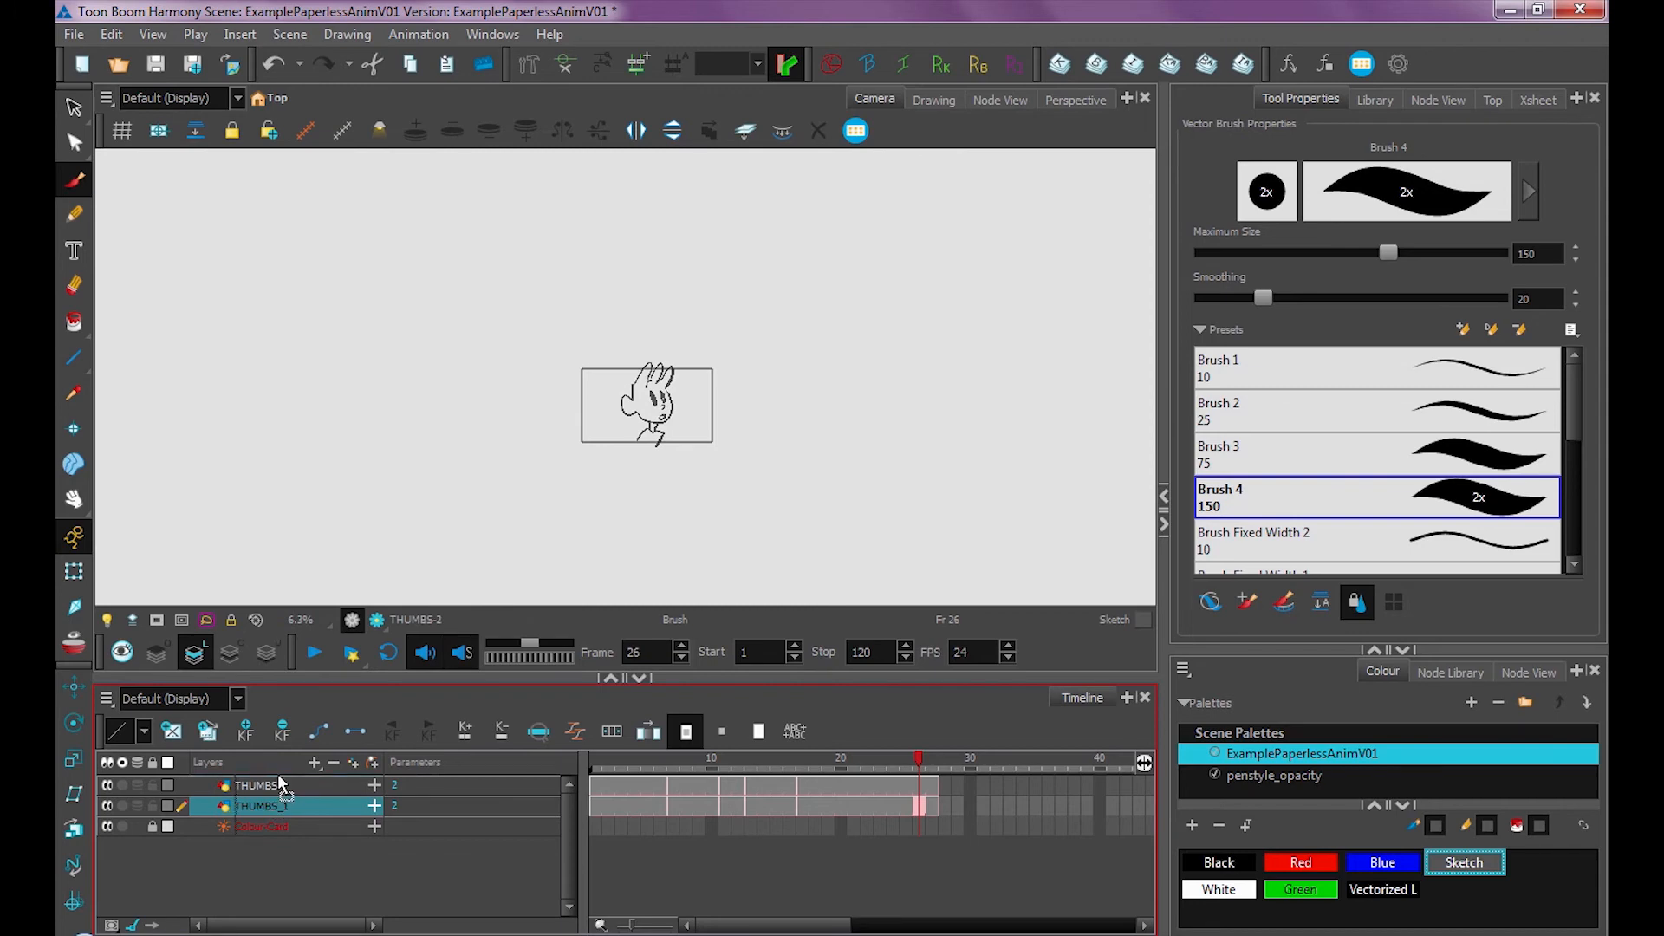
pyautogui.moveTo(277, 777); pyautogui.dragTo(277, 777)
pyautogui.doubleClick(260, 785)
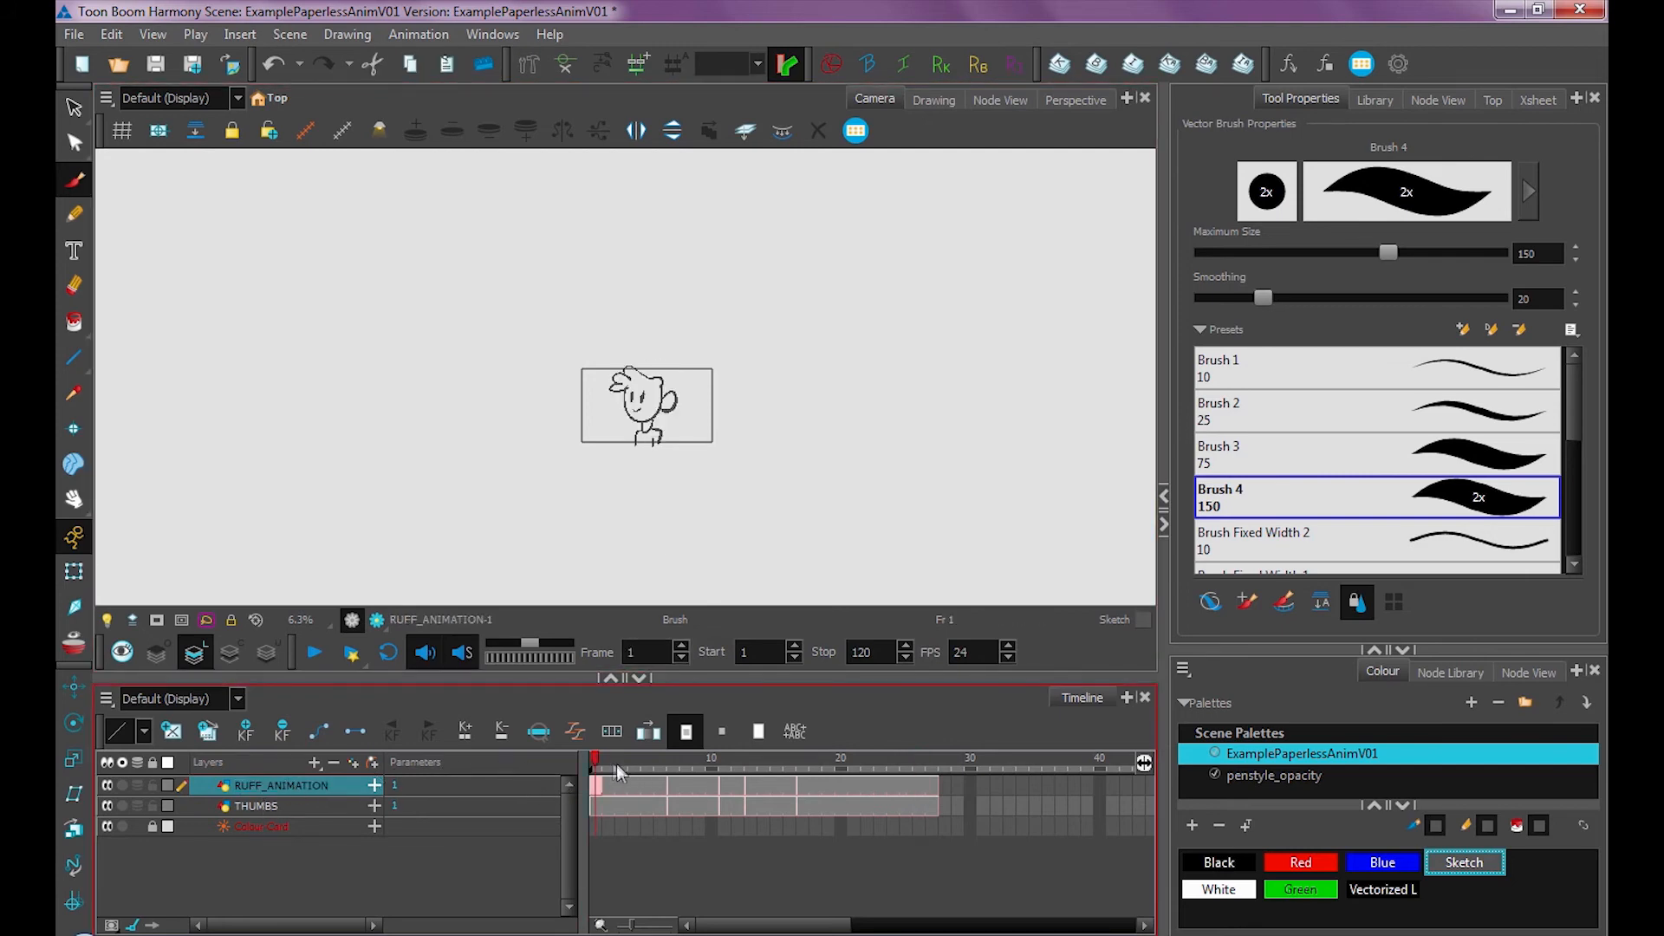
# Go to frame 1 of RUFF_ANIMATION and hide the THUMBS layer
pyautogui.moveTo(617, 763)
pyautogui.mouseDown()
pyautogui.moveTo(866, 774)
pyautogui.moveTo(621, 780)
pyautogui.mouseUp()
pyautogui.click(591, 793)
pyautogui.click(107, 806)
# Delete the RUFF_ANIMATION drawings on frames 1 and 7 with the Select tool, then undo both deletions
pyautogui.moveTo(609, 758)
pyautogui.mouseDown()
pyautogui.moveTo(871, 777)
pyautogui.moveTo(593, 791)
pyautogui.mouseUp()
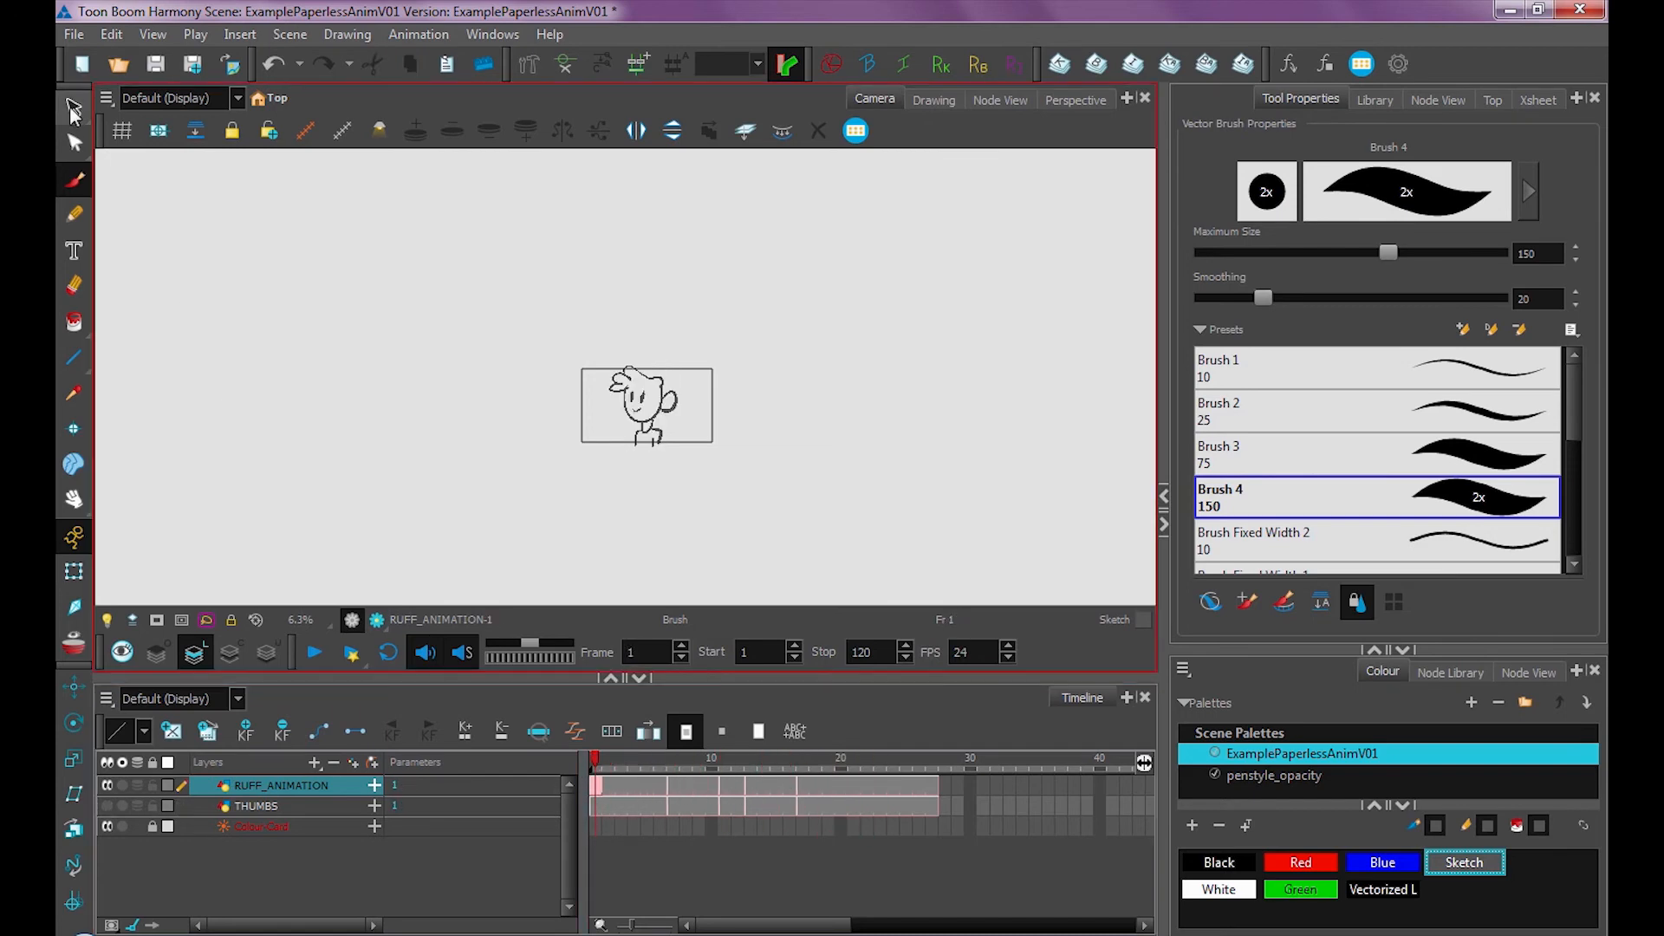
pyautogui.click(74, 107)
pyautogui.moveTo(609, 278)
pyautogui.mouseDown()
pyautogui.moveTo(861, 387)
pyautogui.moveTo(707, 387)
pyautogui.mouseUp()
pyautogui.press('Delete')
pyautogui.click(670, 770)
pyautogui.moveTo(666, 511); pyautogui.dragTo(761, 487)
pyautogui.press('Delete')
pyautogui.hotkey('ctrl', 'z')
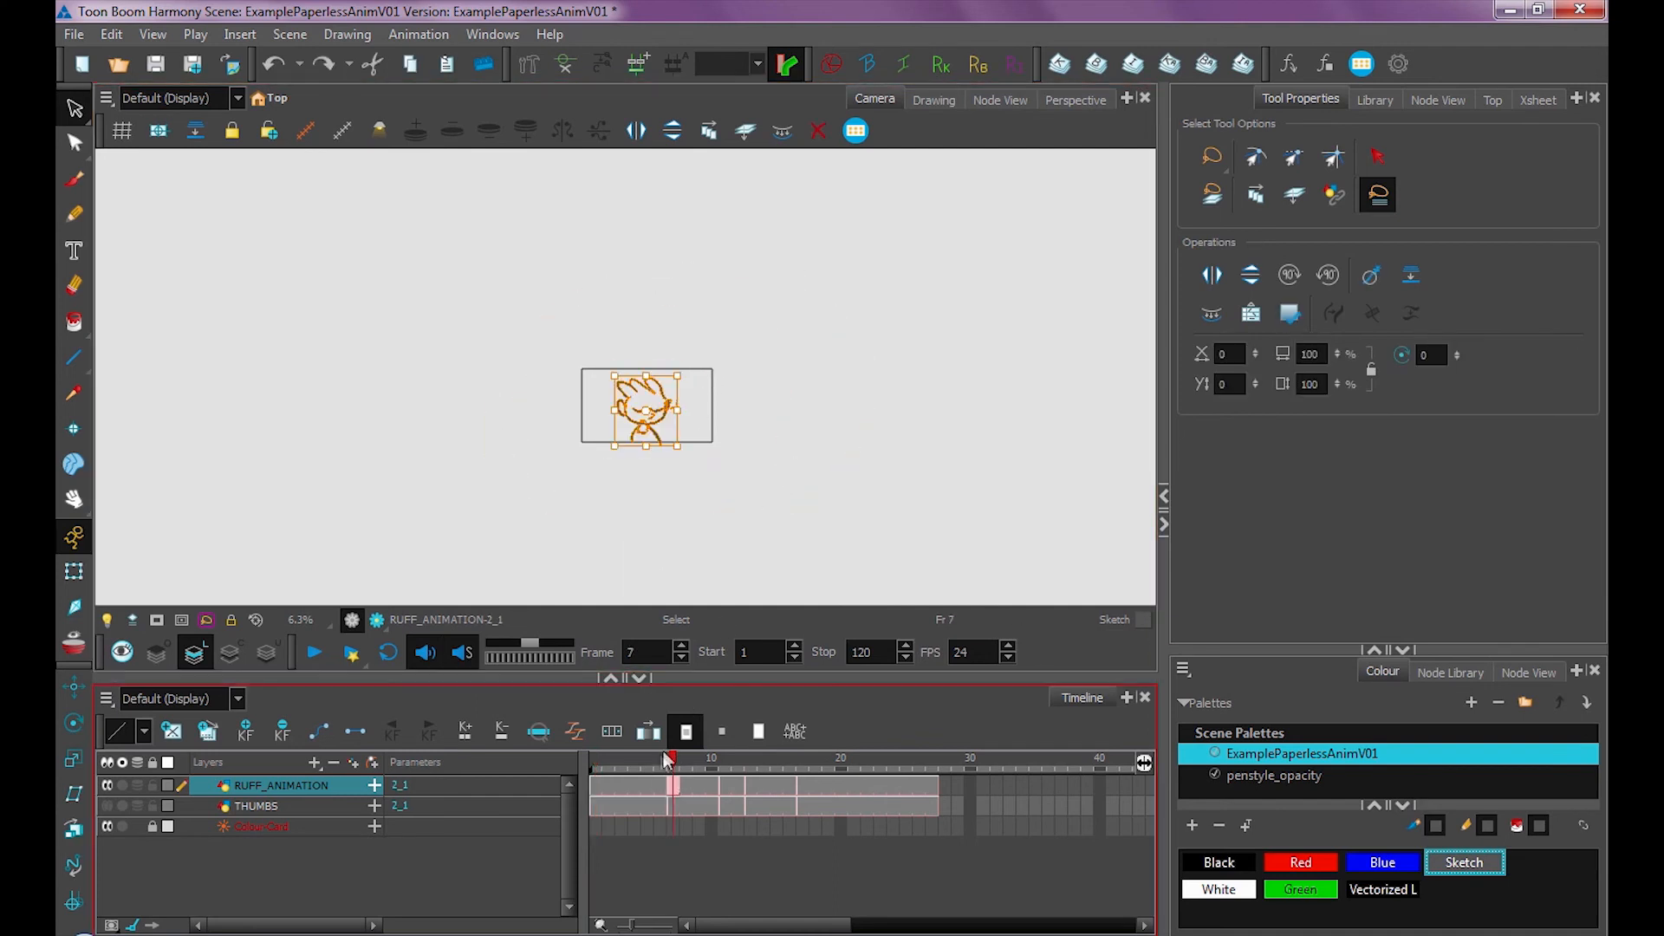
pyautogui.click(595, 770)
pyautogui.hotkey('ctrl', 'z')
pyautogui.click(752, 468)
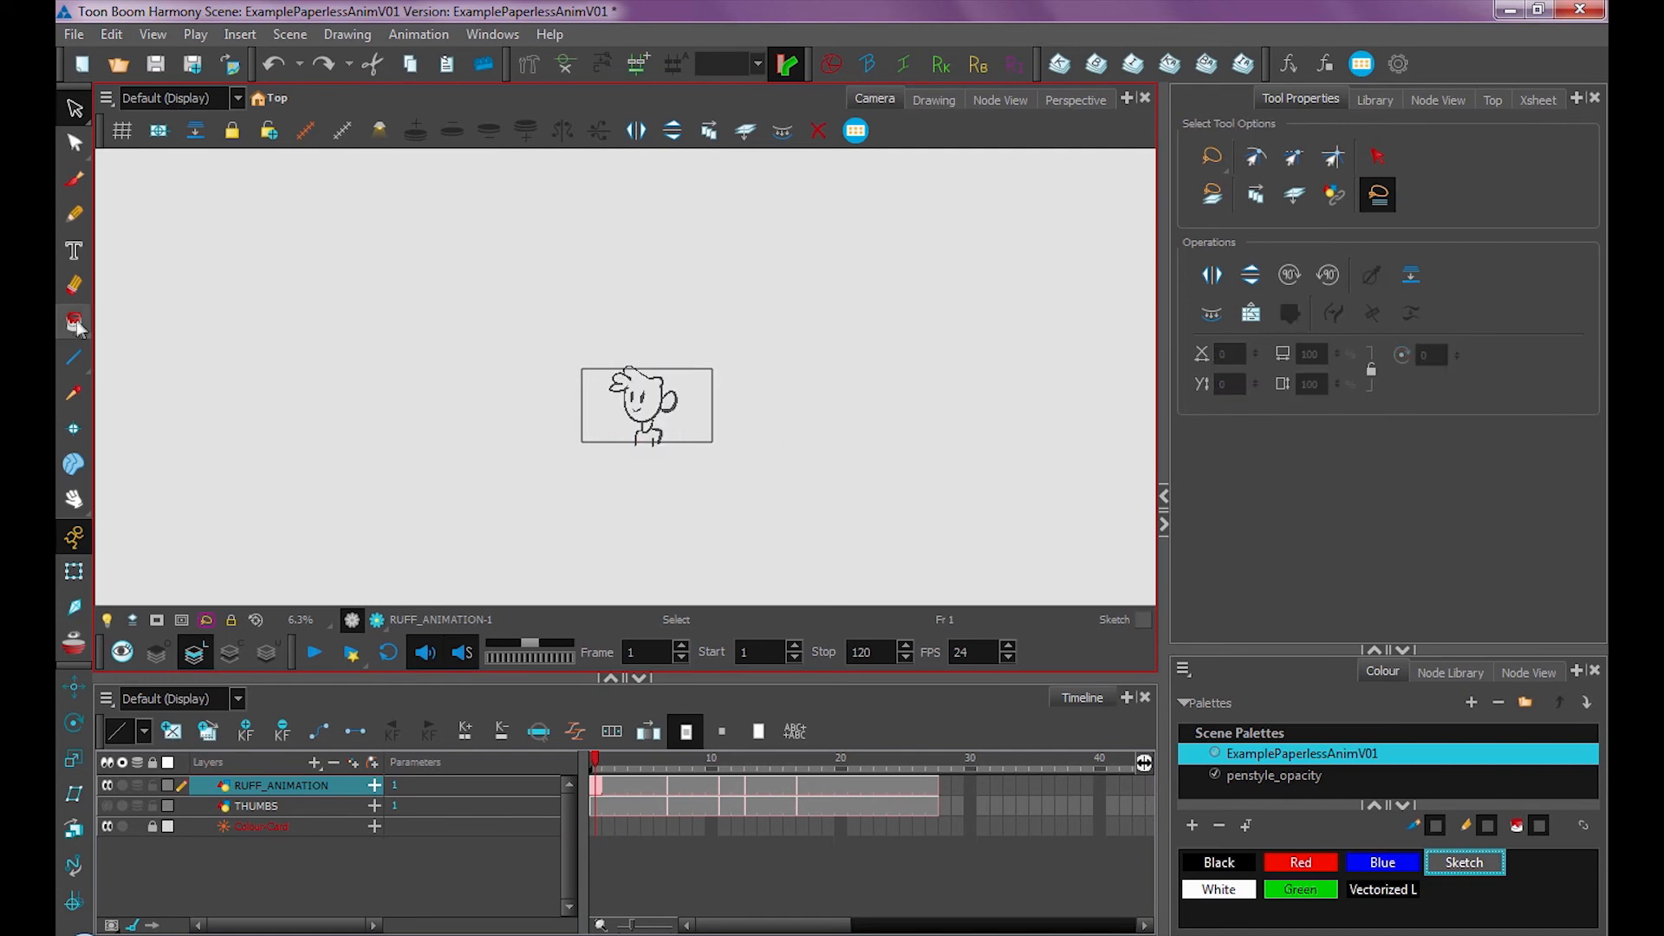
# Unpaint the frame 1 drawing with a lasso using the Unpaint tool, then undo it
pyautogui.click(74, 326)
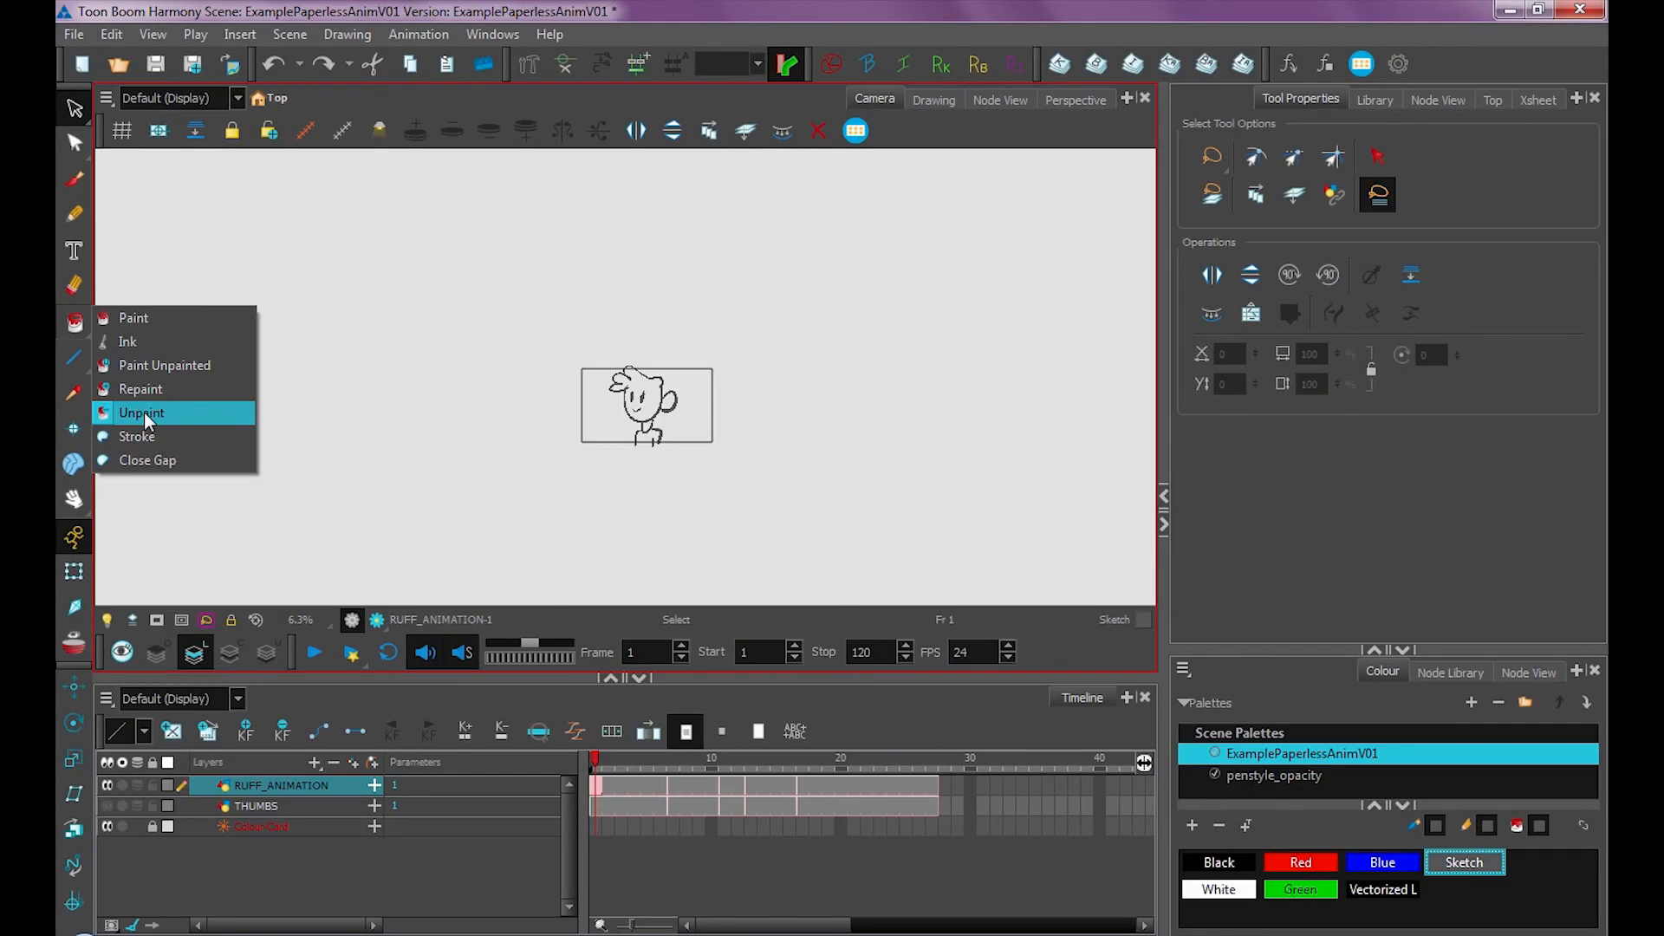
pyautogui.click(144, 413)
pyautogui.moveTo(576, 505)
pyautogui.mouseDown()
pyautogui.moveTo(859, 390)
pyautogui.moveTo(468, 471)
pyautogui.moveTo(842, 473)
pyautogui.moveTo(698, 424)
pyautogui.mouseUp()
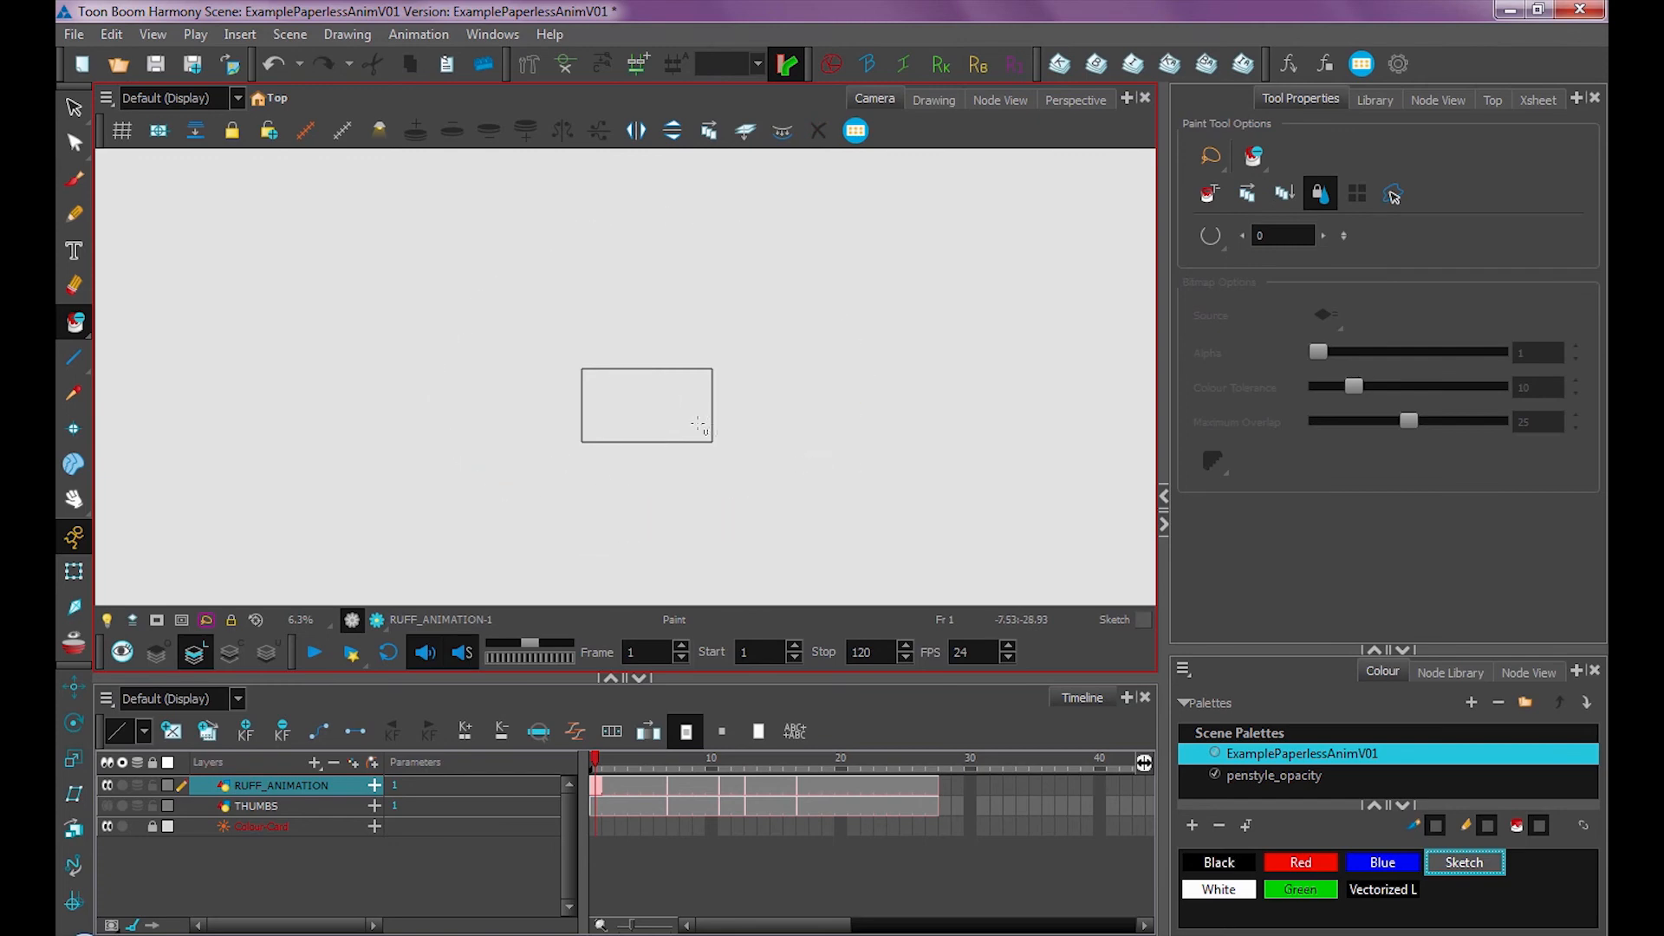
pyautogui.moveTo(634, 784)
pyautogui.mouseDown()
pyautogui.moveTo(862, 785)
pyautogui.moveTo(595, 784)
pyautogui.mouseUp()
pyautogui.hotkey('ctrl', 'z')
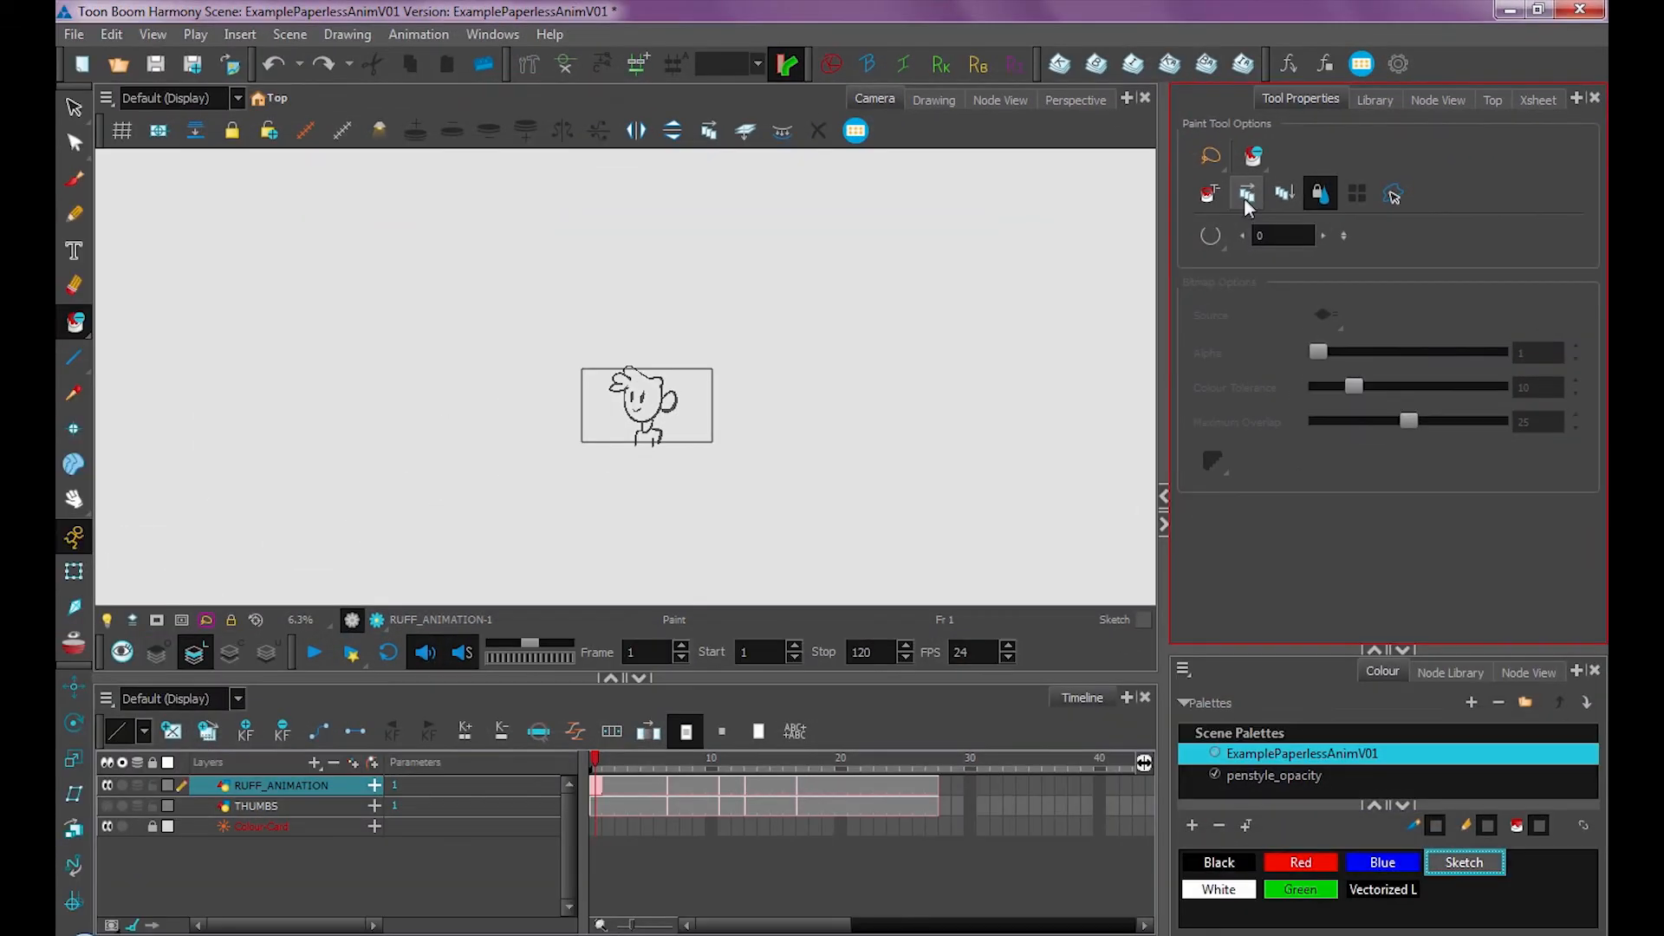
# Enable Apply to Multiple Drawings and unpaint the whole RUFF_ANIMATION layer, then undo it
pyautogui.click(1249, 201)
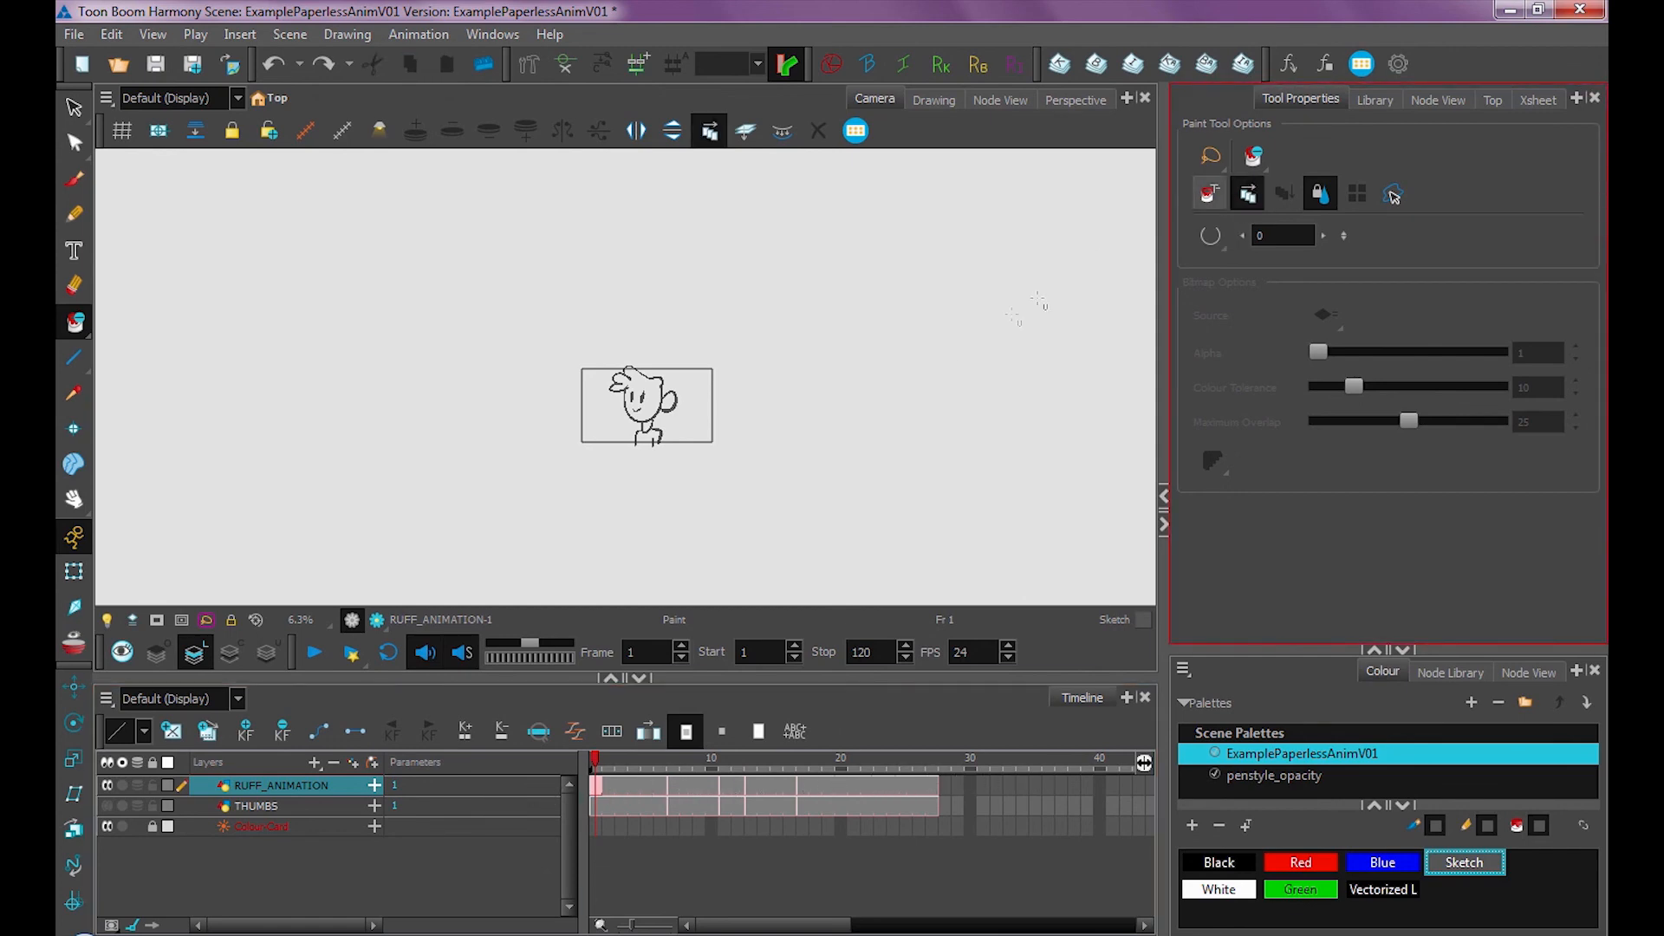
pyautogui.moveTo(561, 539)
pyautogui.mouseDown()
pyautogui.moveTo(801, 526)
pyautogui.moveTo(759, 239)
pyautogui.moveTo(403, 332)
pyautogui.moveTo(436, 512)
pyautogui.moveTo(724, 532)
pyautogui.moveTo(879, 482)
pyautogui.mouseUp()
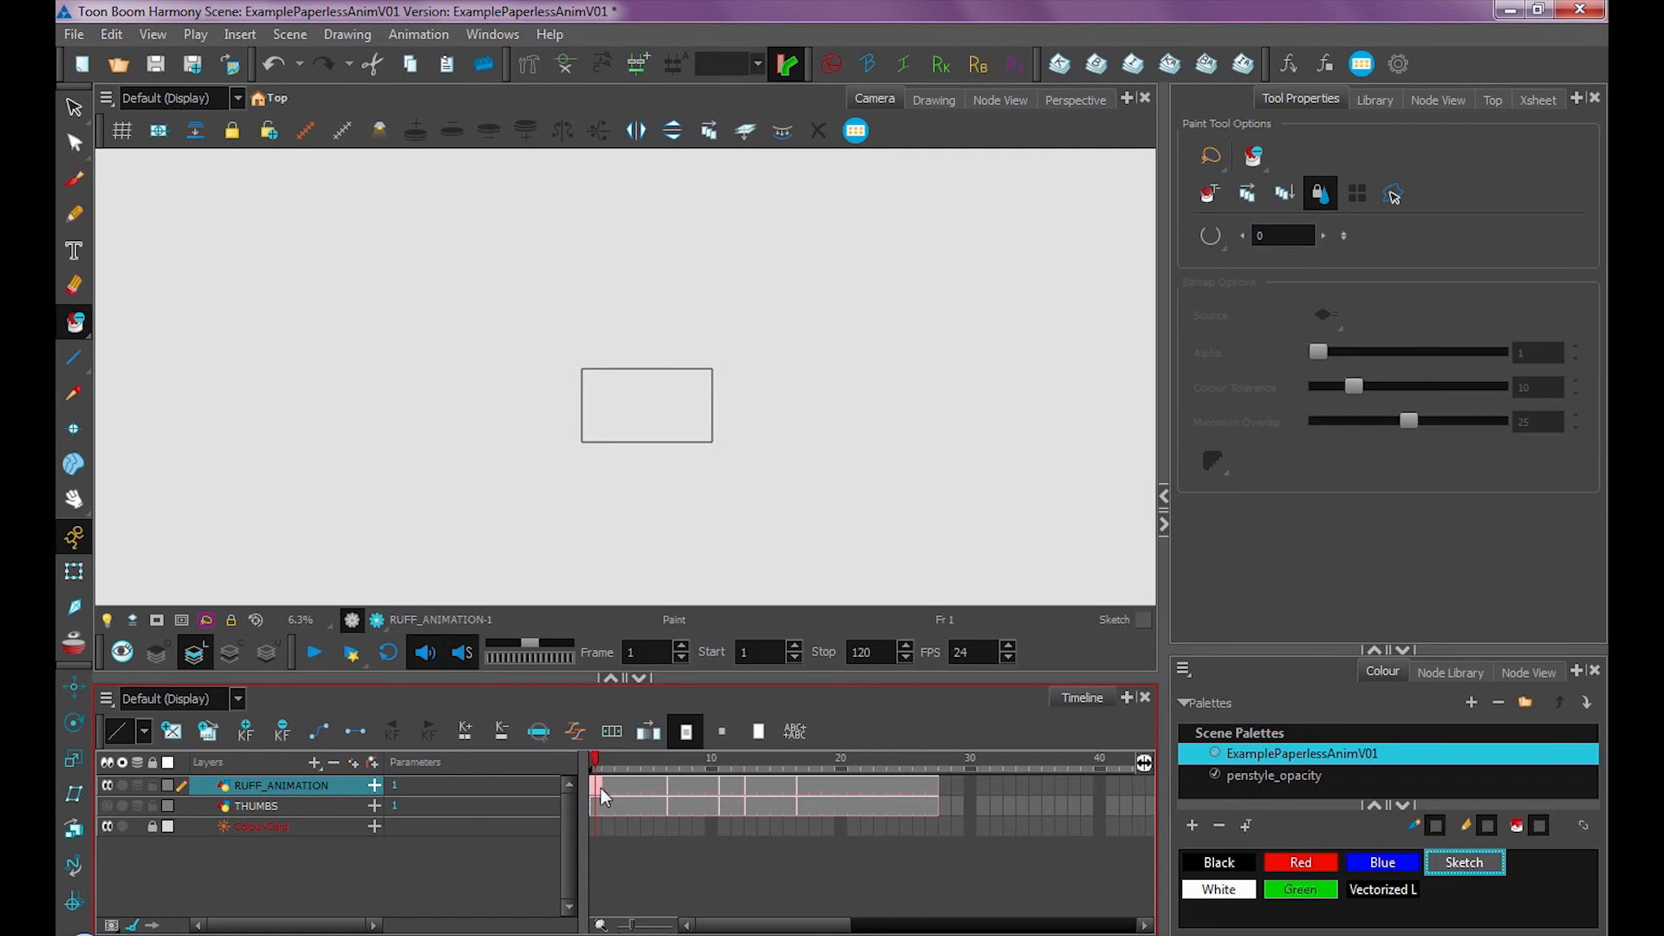
pyautogui.hotkey('alt', 'b')
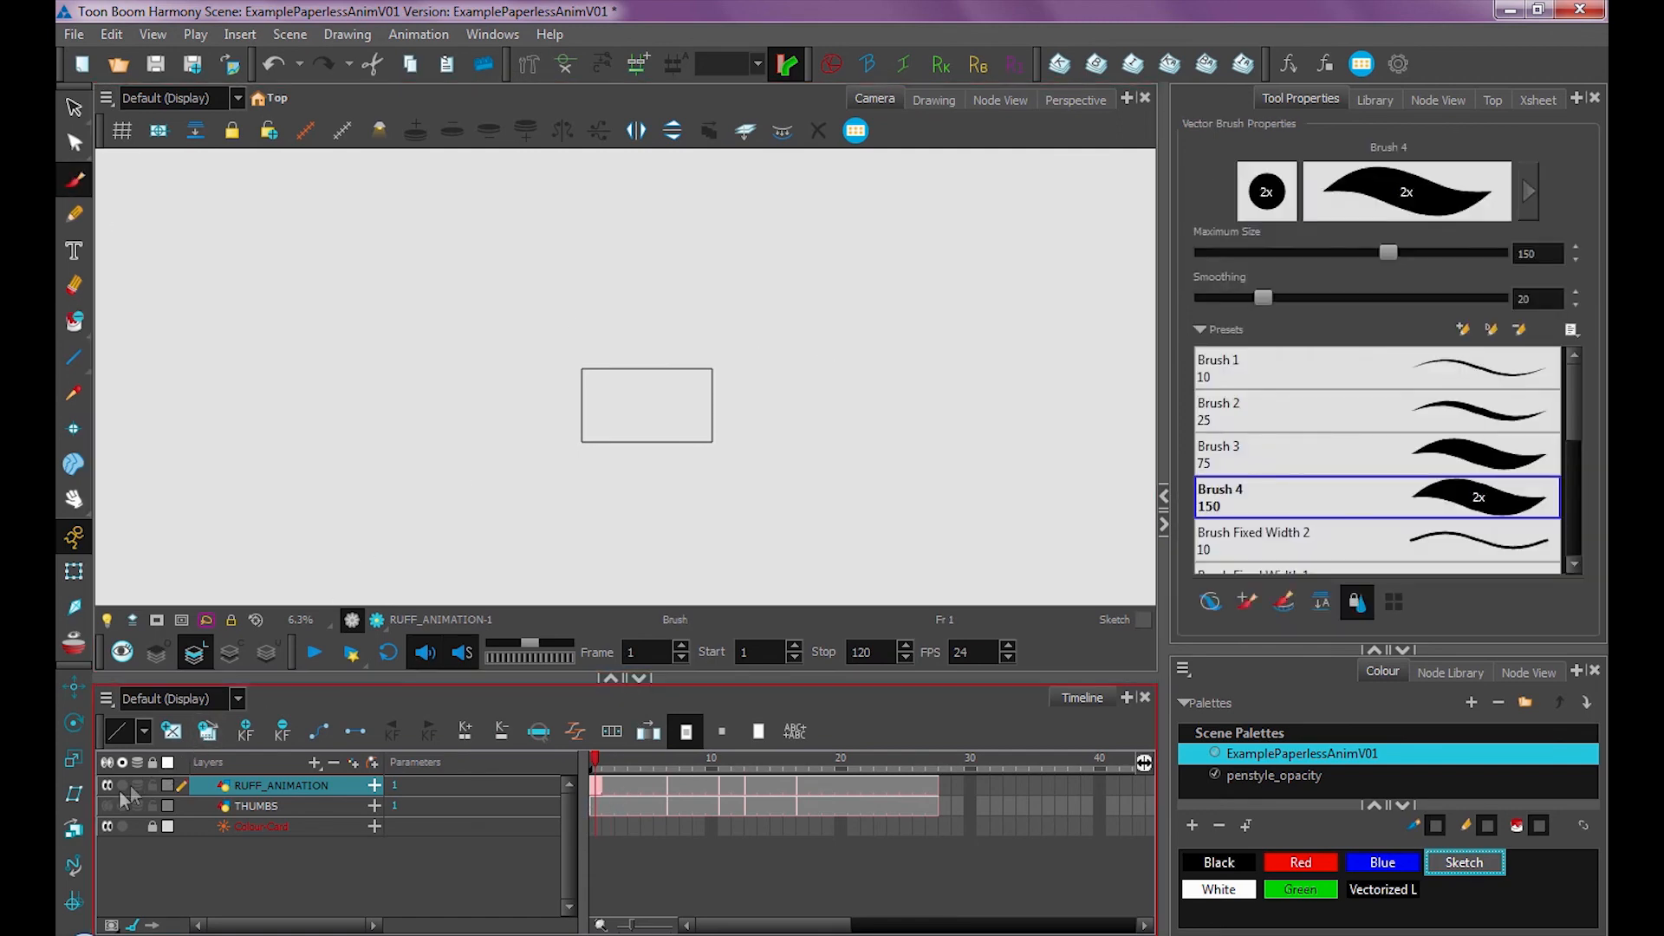
pyautogui.hotkey('ctrl', 'z')
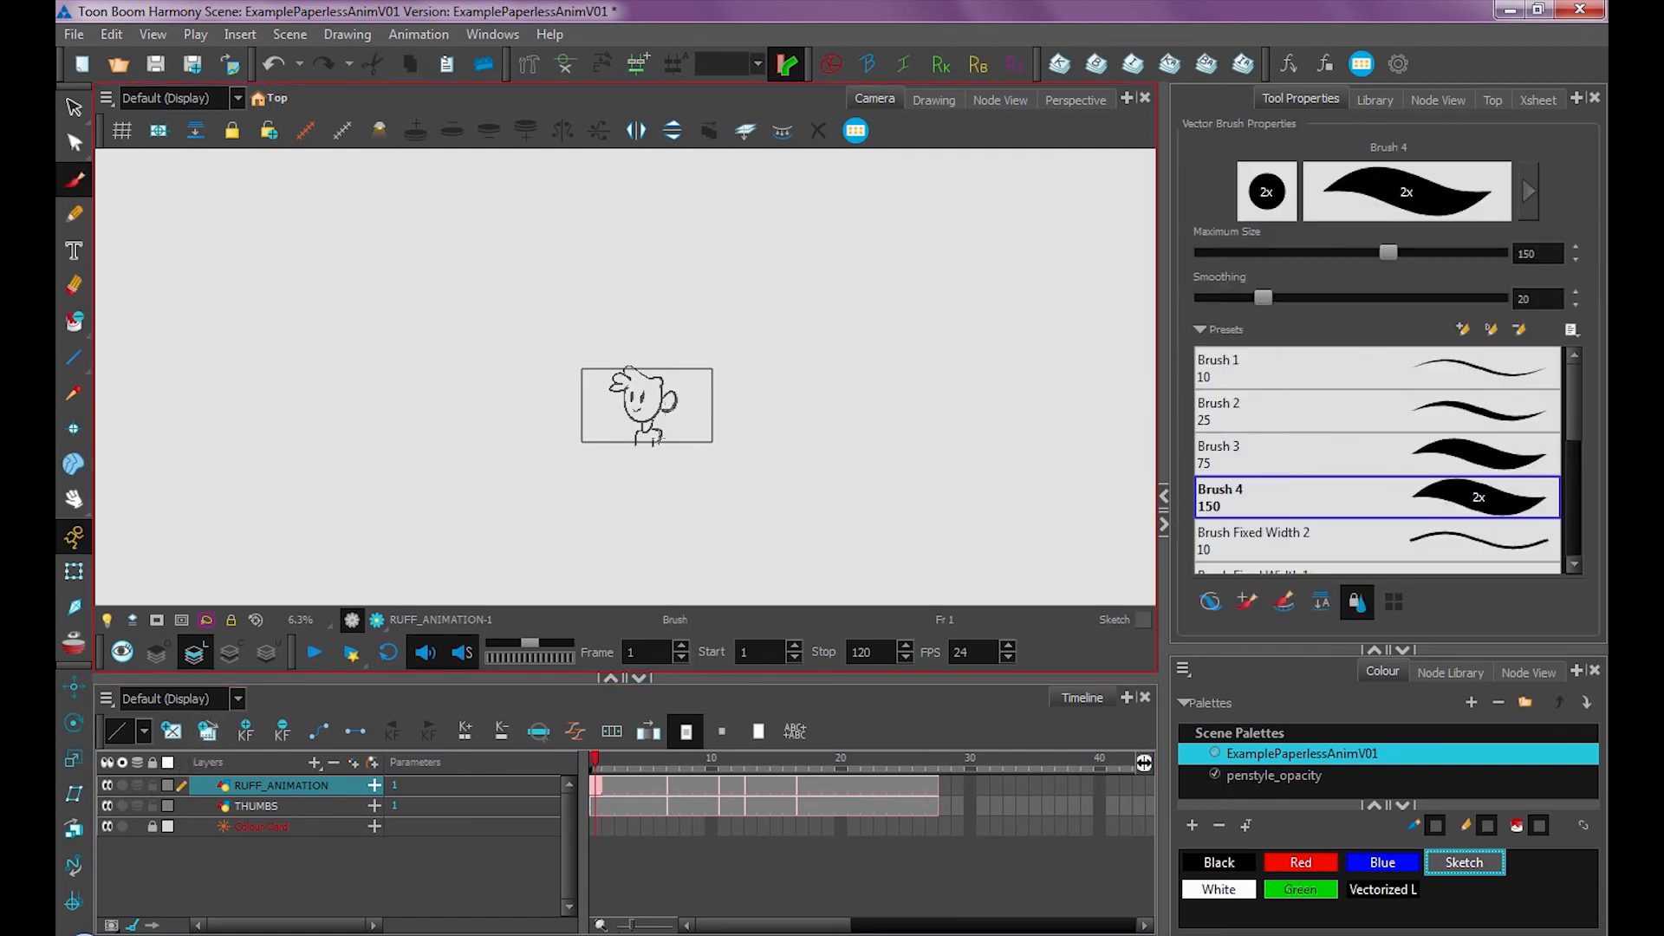
# Pick the Red colour, brush a test stroke on frame 1 of RUFF_ANIMATION, and undo it
pyautogui.press('2')
pyautogui.press('2')
pyautogui.press('2')
pyautogui.press('2')
pyautogui.press('2')
pyautogui.press('2')
pyautogui.press('space')
pyautogui.moveTo(924, 510); pyautogui.dragTo(808, 366)
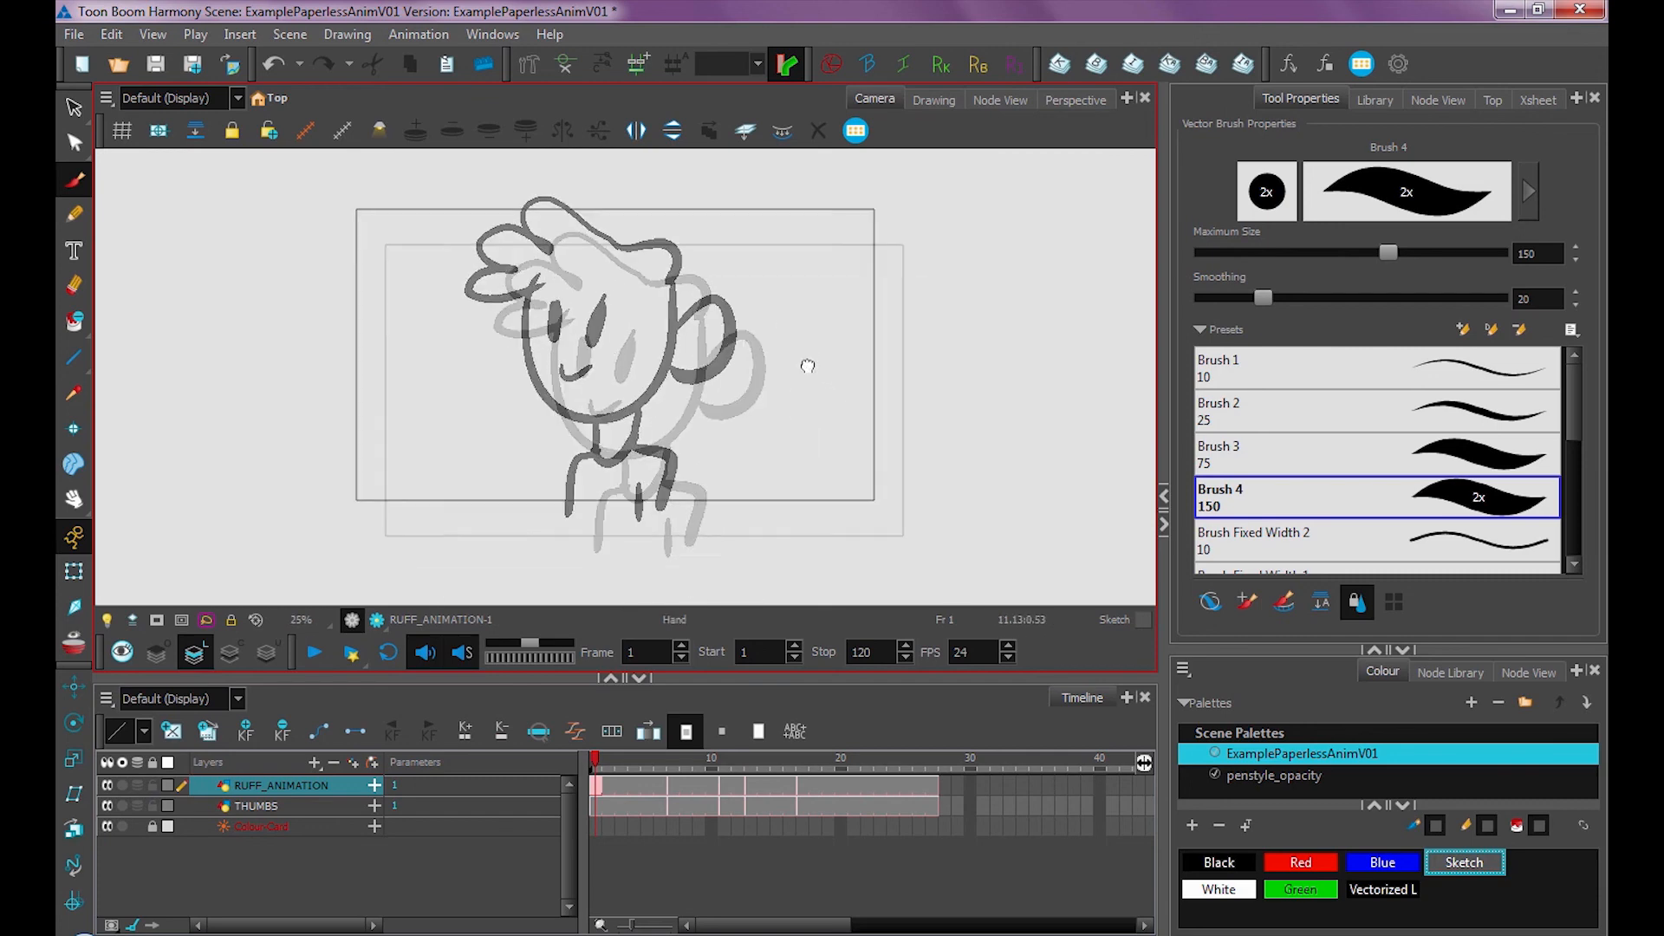
pyautogui.click(1300, 863)
pyautogui.moveTo(649, 276)
pyautogui.mouseDown()
pyautogui.moveTo(675, 306)
pyautogui.moveTo(686, 378)
pyautogui.mouseUp()
pyautogui.hotkey('ctrl', 'z')
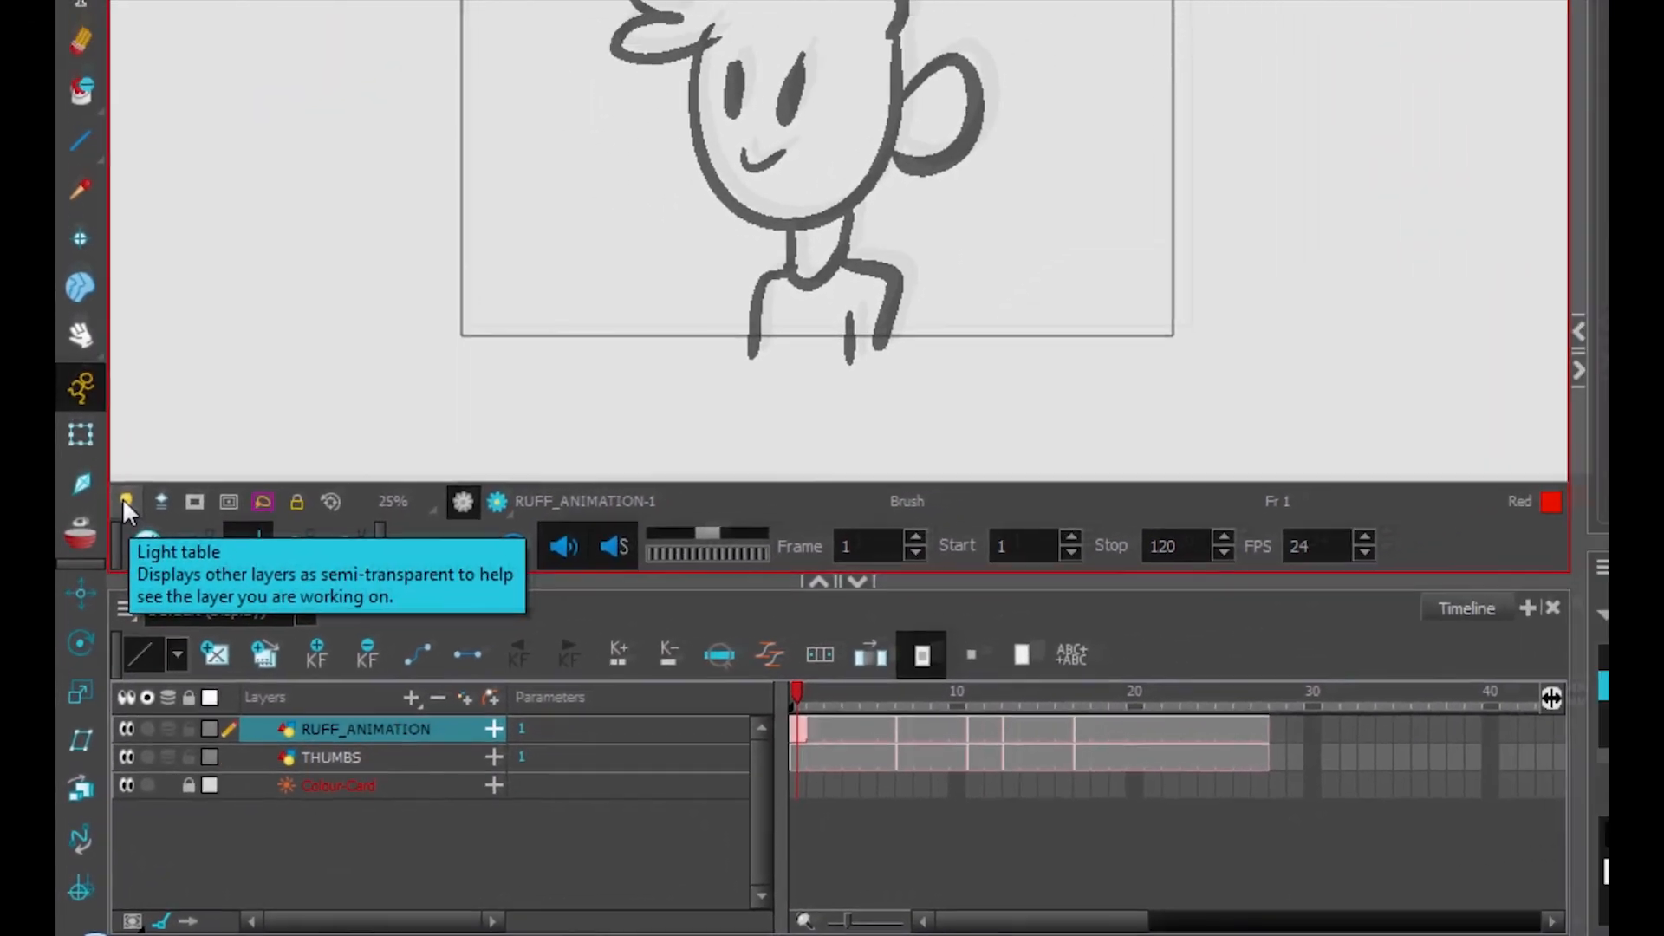
# Turn on the Light Table and brush a small red squiggle on the RUFF_ANIMATION drawing
pyautogui.click(134, 446)
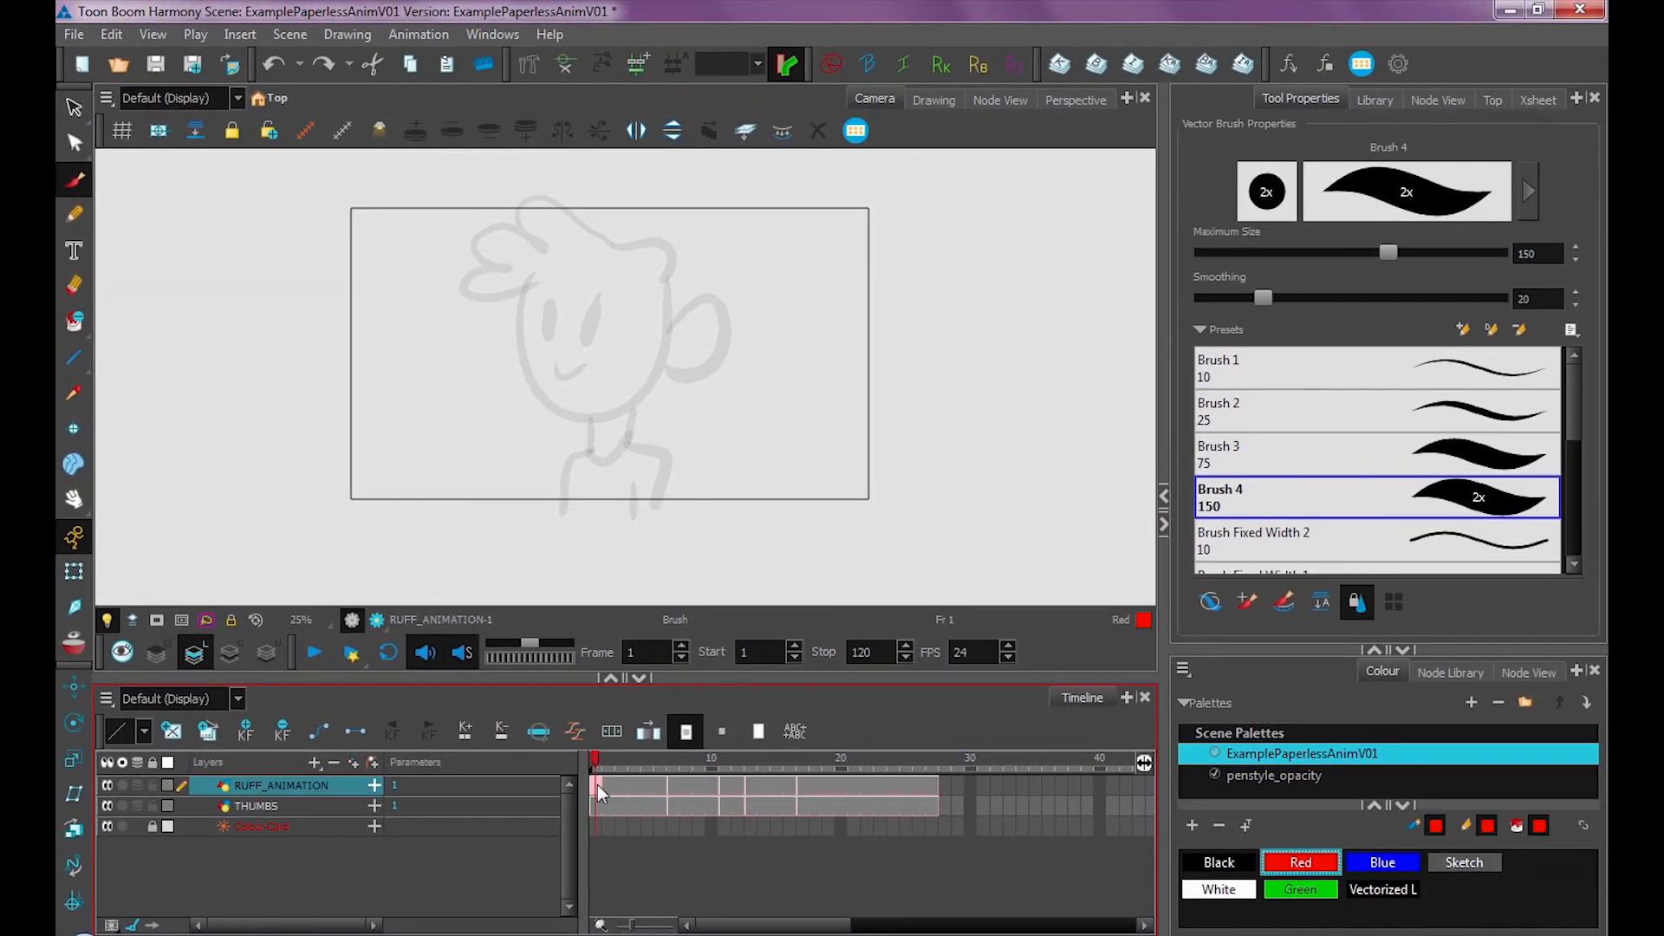
pyautogui.moveTo(761, 291); pyautogui.dragTo(839, 379)
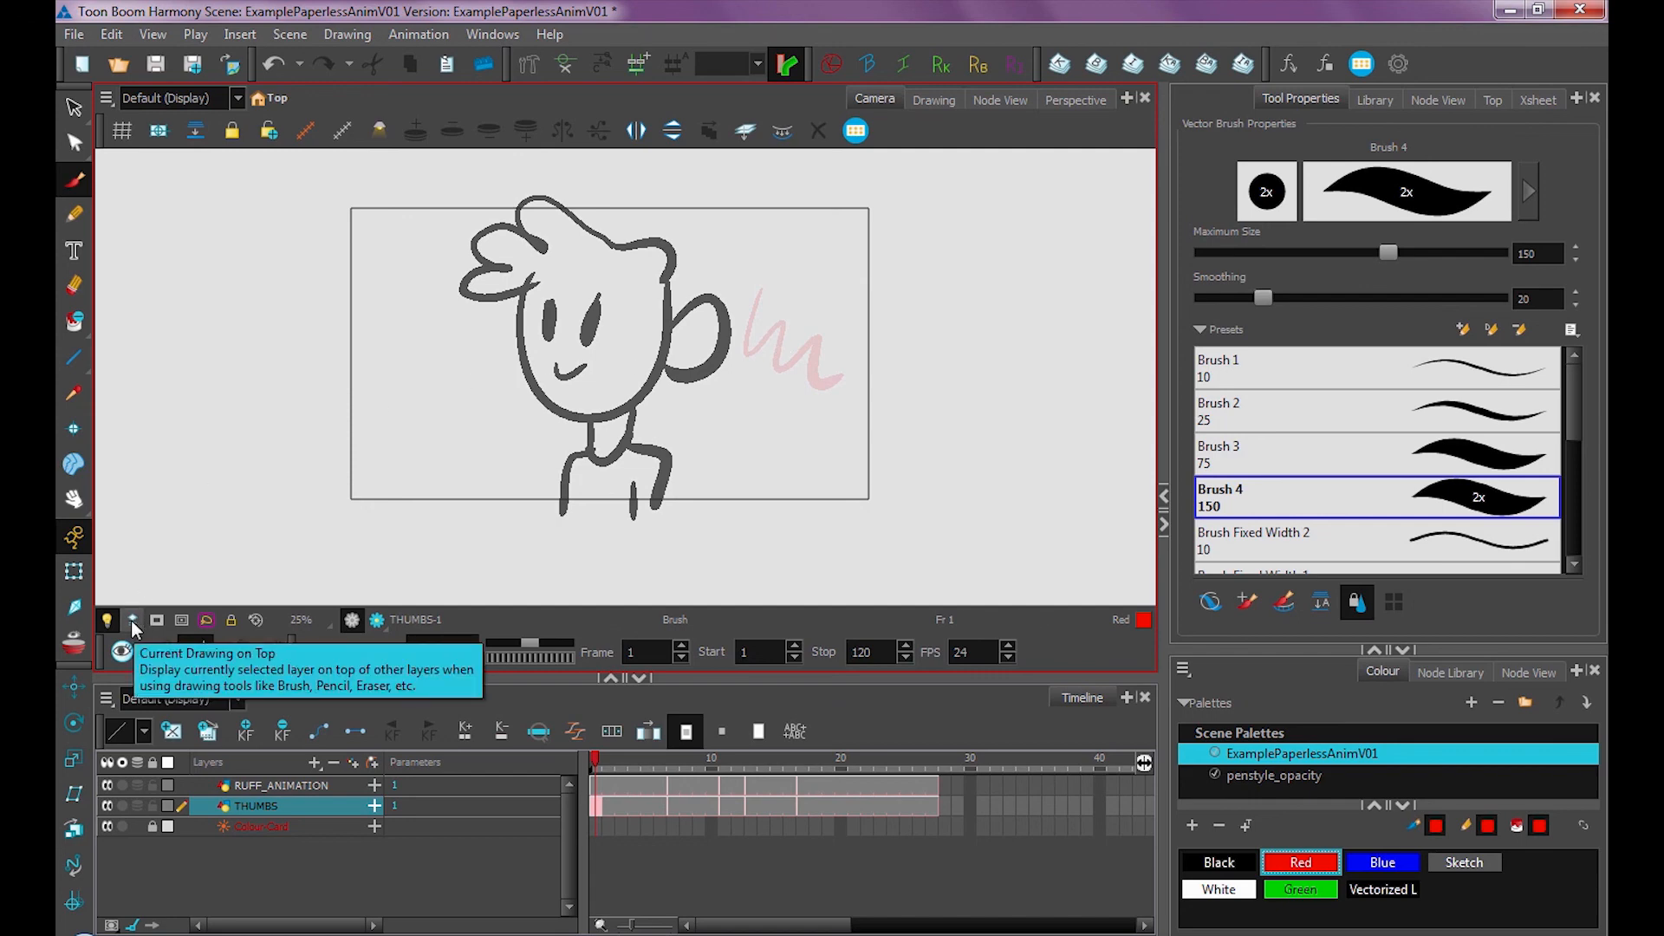
# Brush a long red wavy stroke across the RUFF_ANIMATION frame 1 drawing
pyautogui.click(281, 785)
pyautogui.moveTo(827, 321); pyautogui.dragTo(669, 375)
pyautogui.moveTo(646, 312)
pyautogui.mouseDown()
pyautogui.moveTo(499, 392)
pyautogui.moveTo(368, 397)
pyautogui.mouseUp()
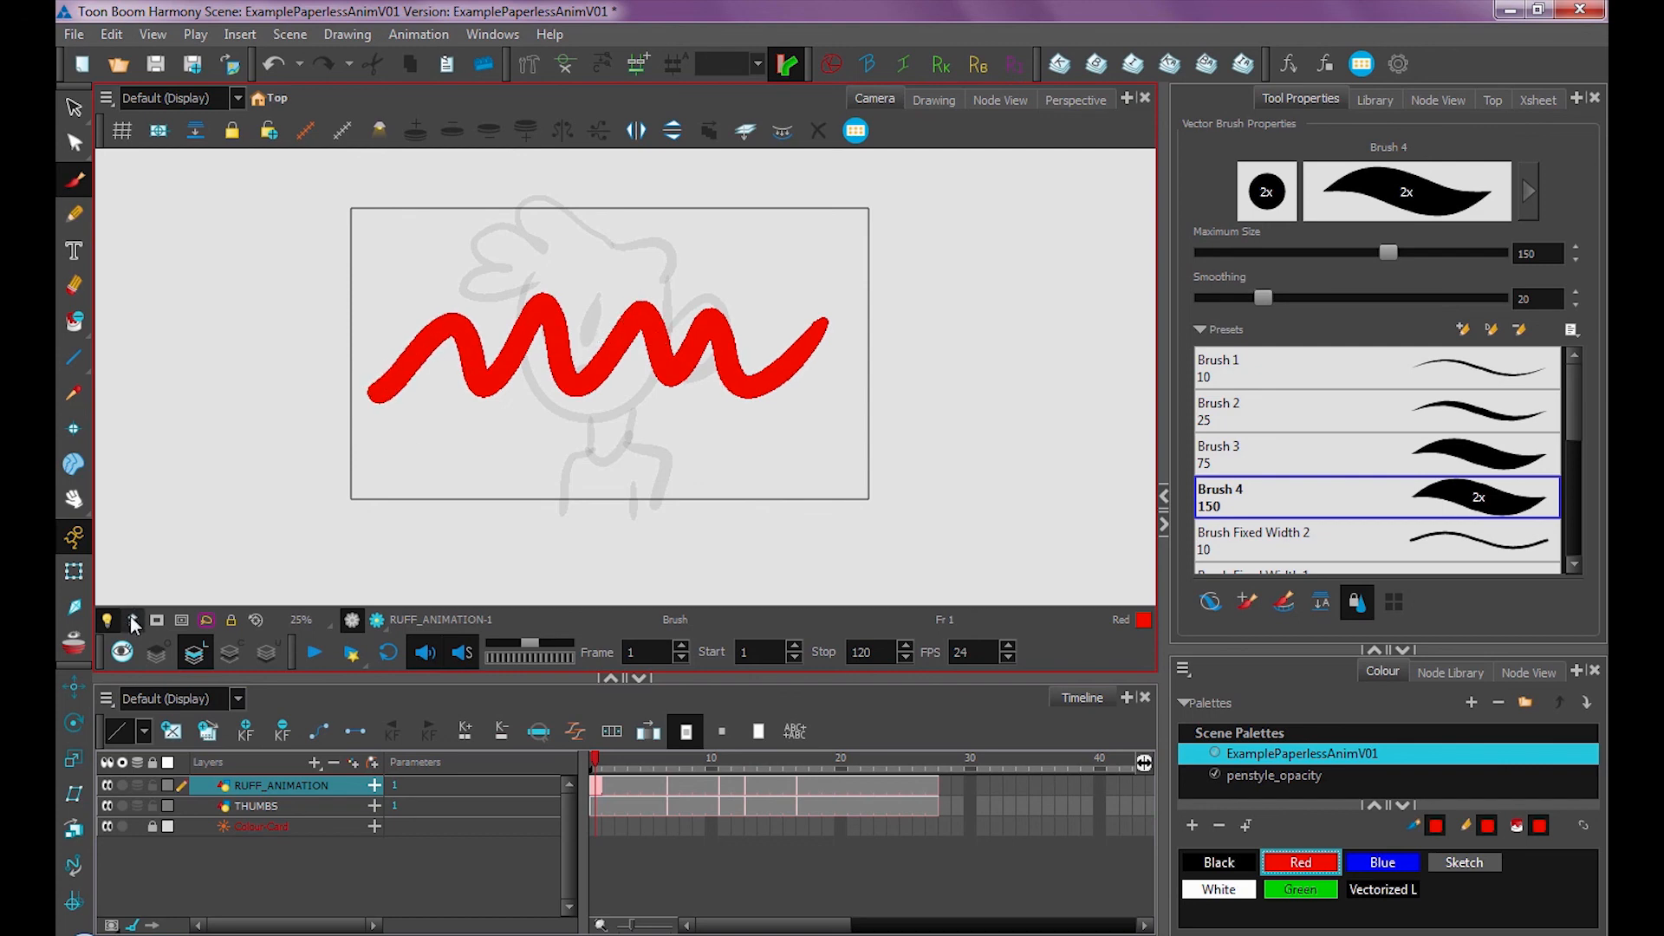
# Switch between the THUMBS and RUFF_ANIMATION layers, toggling Current Drawing on Top, to compare the Light Table display
pyautogui.click(596, 804)
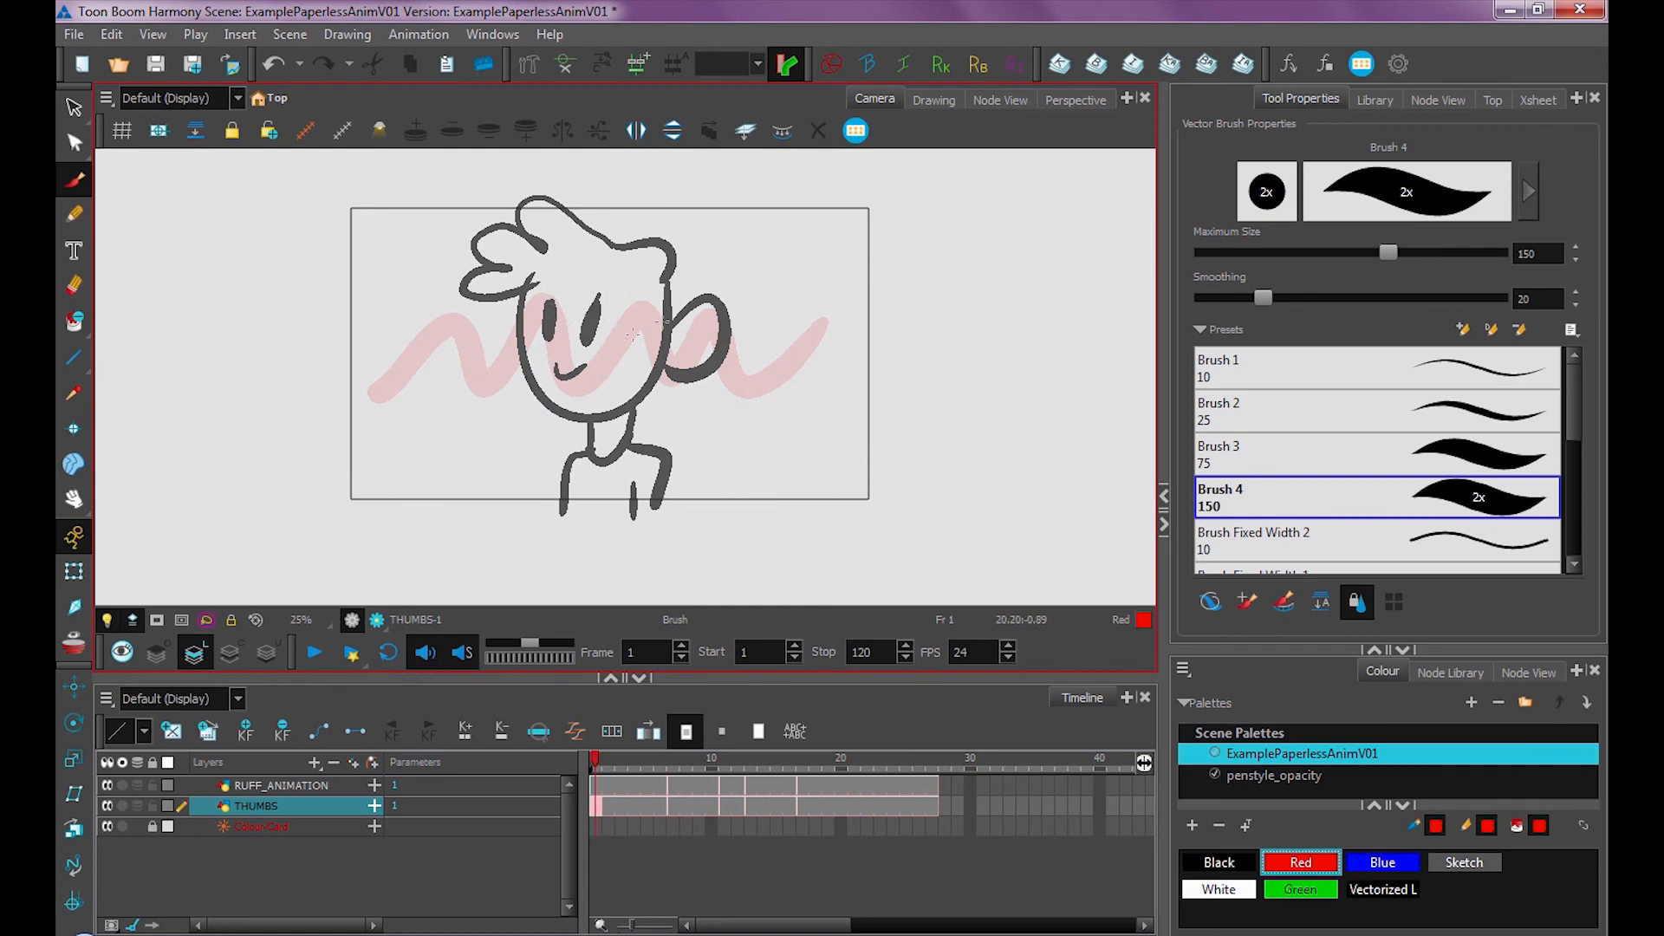
pyautogui.click(133, 621)
pyautogui.click(596, 789)
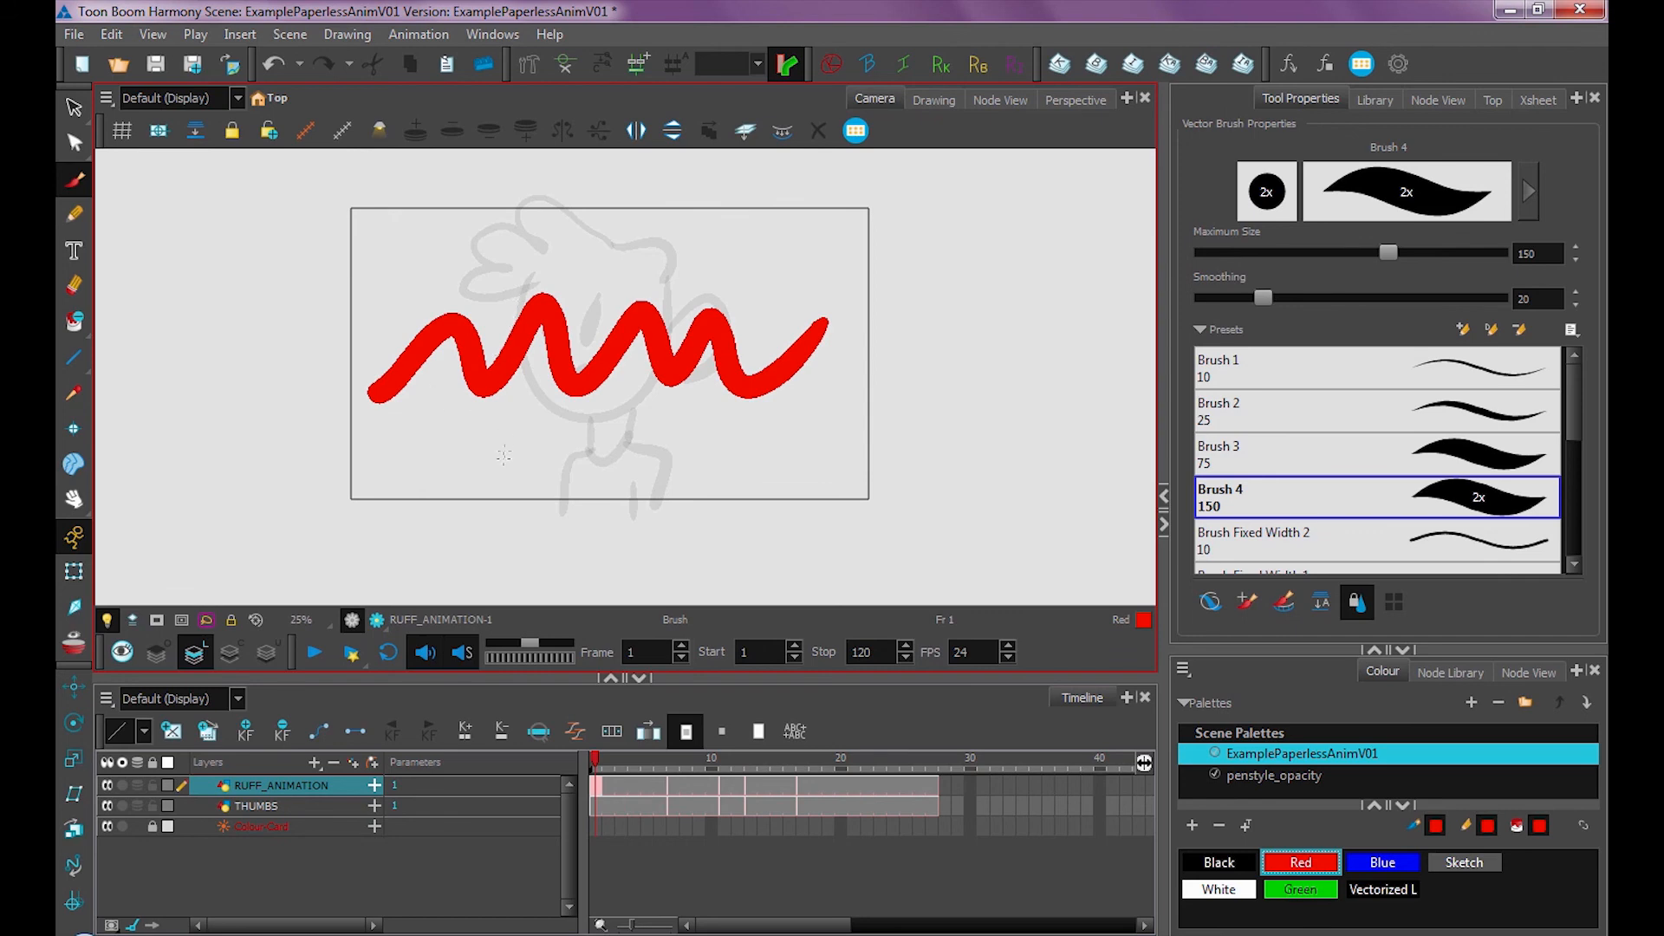
pyautogui.click(286, 787)
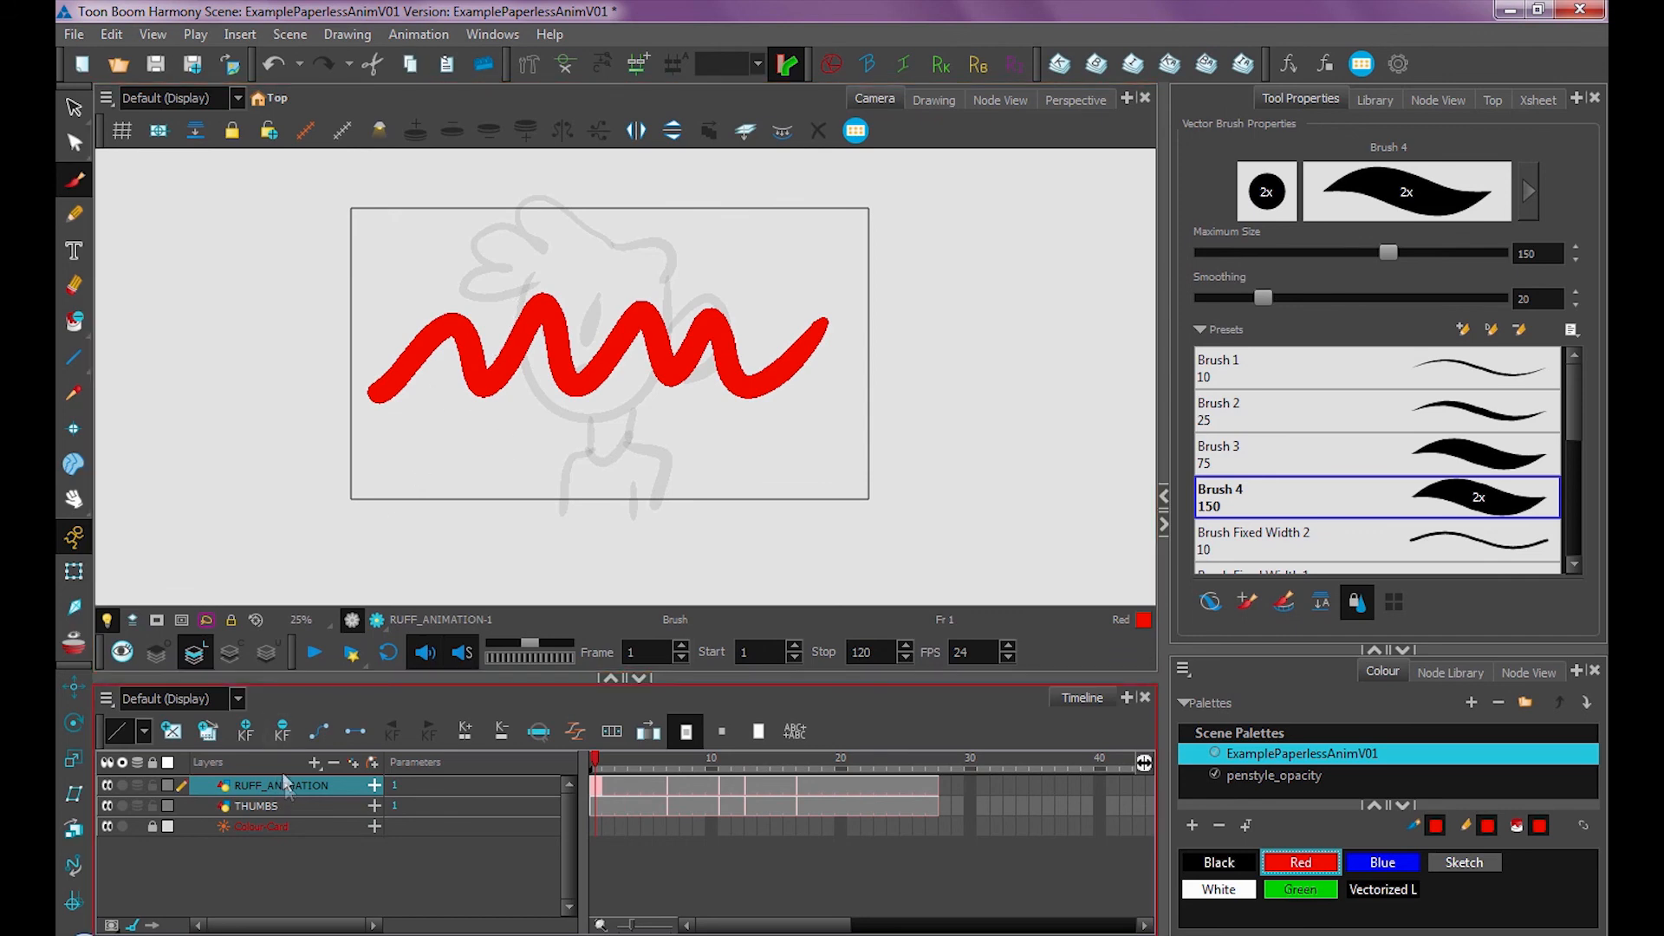
# Delete the red strokes from the RUFF_ANIMATION drawing with the Select tool
pyautogui.press('s')
pyautogui.click(774, 373)
pyautogui.press('Delete')
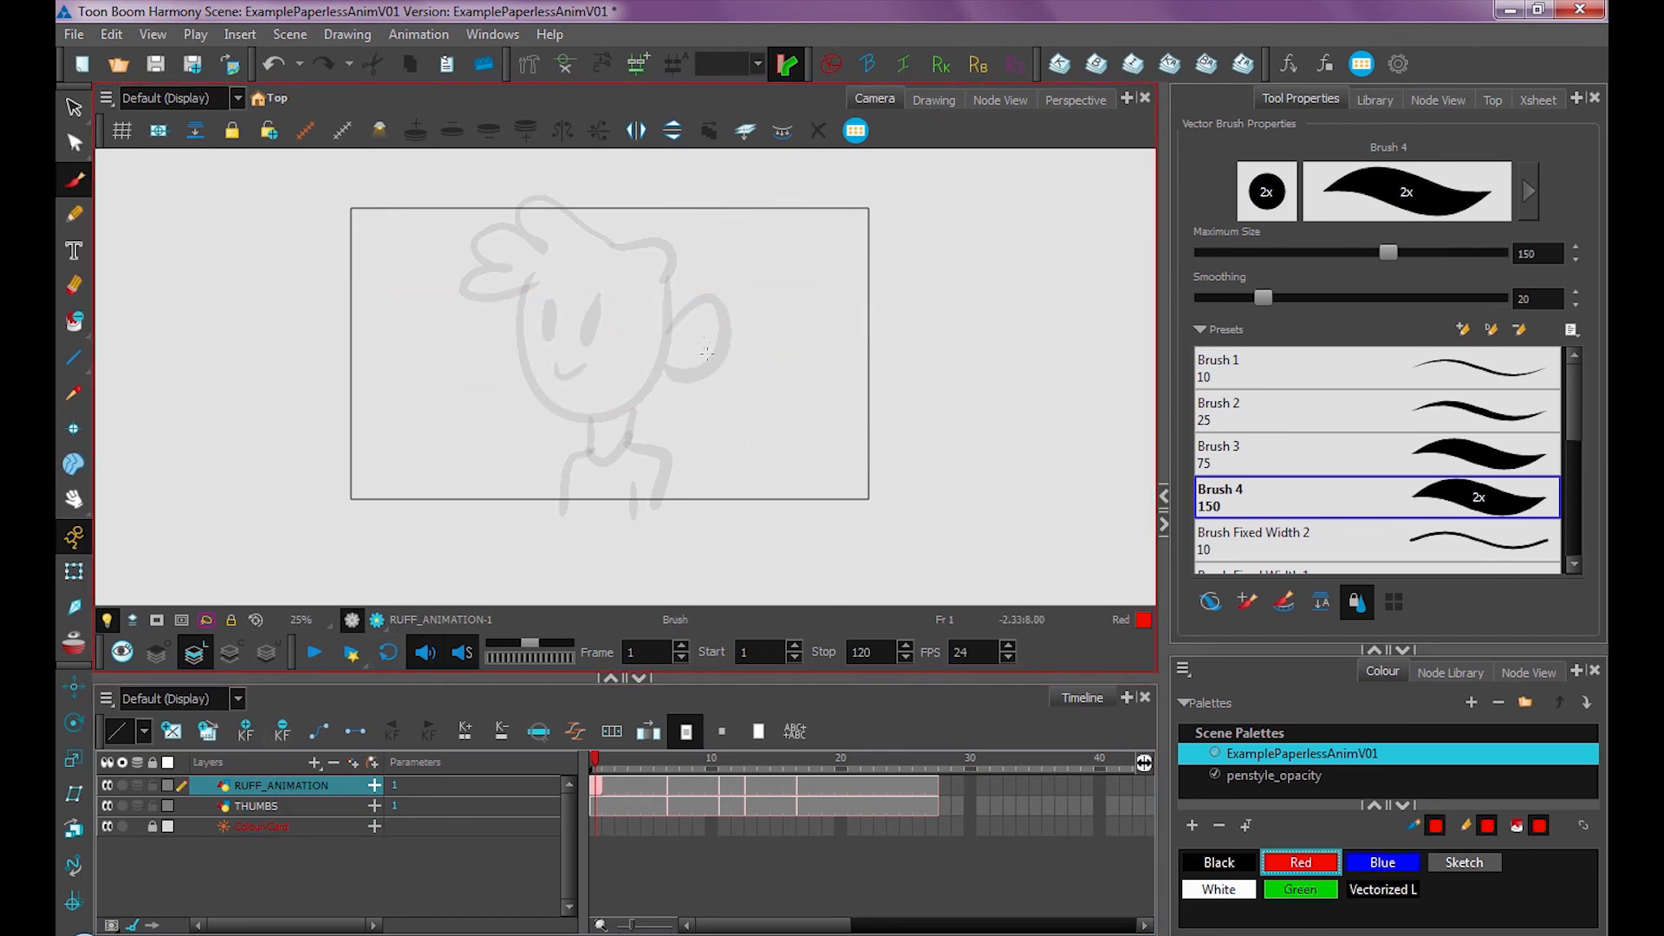
# Set the Red colour's alpha to 158, then brush a test stroke with it and undo the stroke
pyautogui.doubleClick(1338, 863)
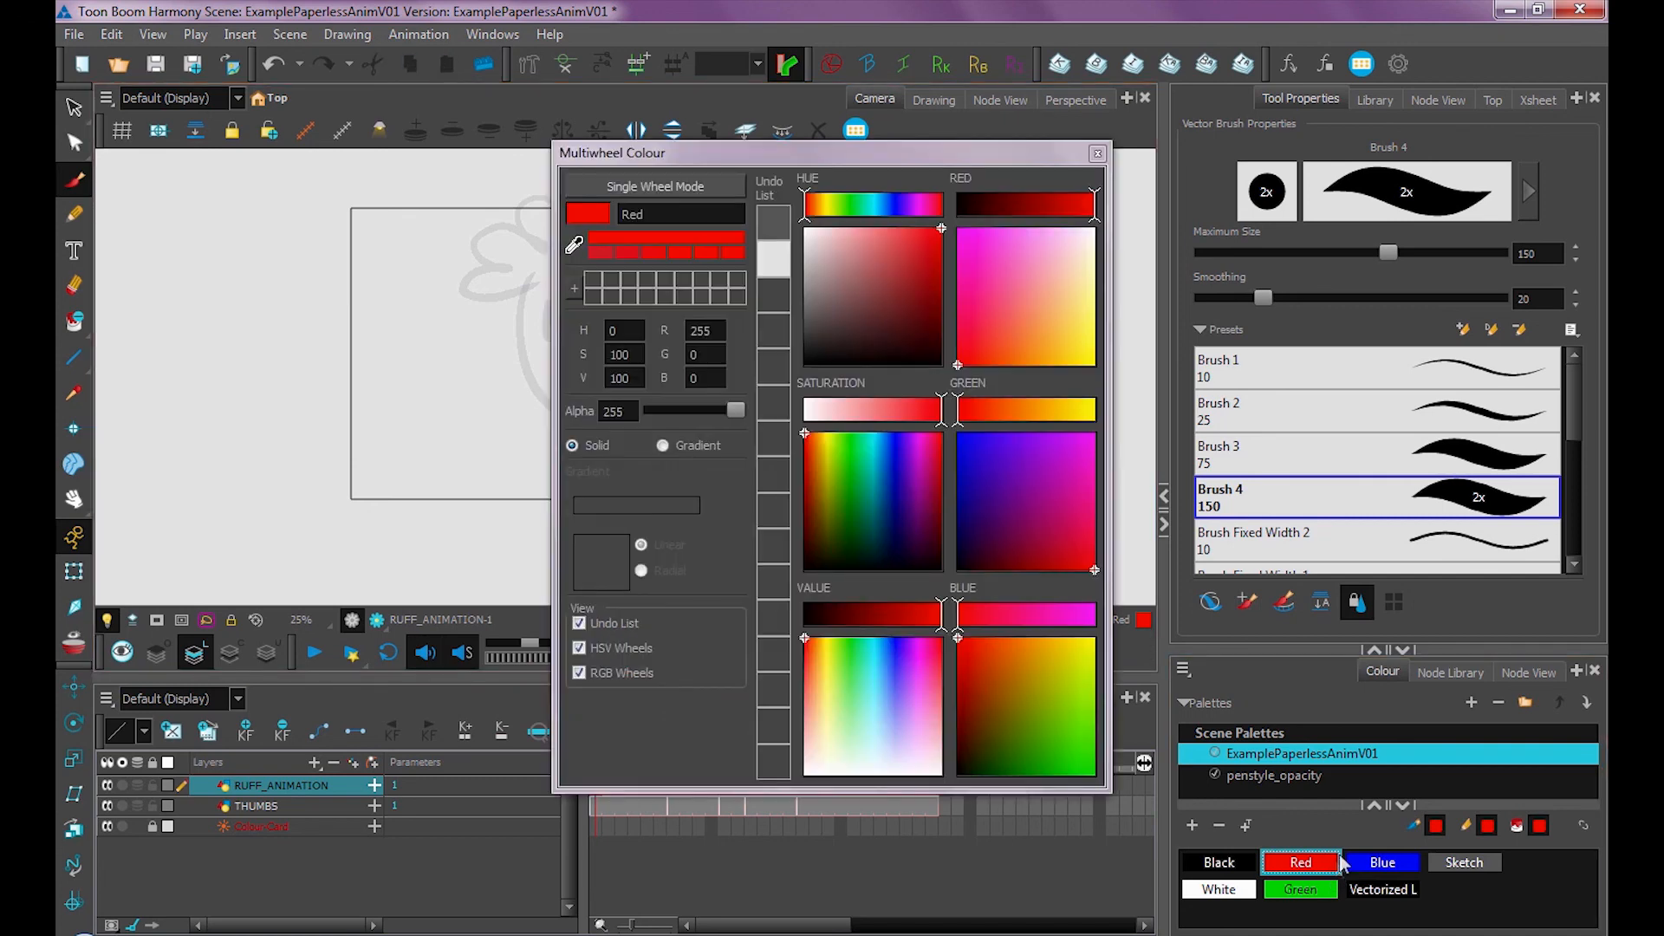
pyautogui.moveTo(808, 158); pyautogui.dragTo(952, 187)
pyautogui.moveTo(877, 438); pyautogui.dragTo(850, 440)
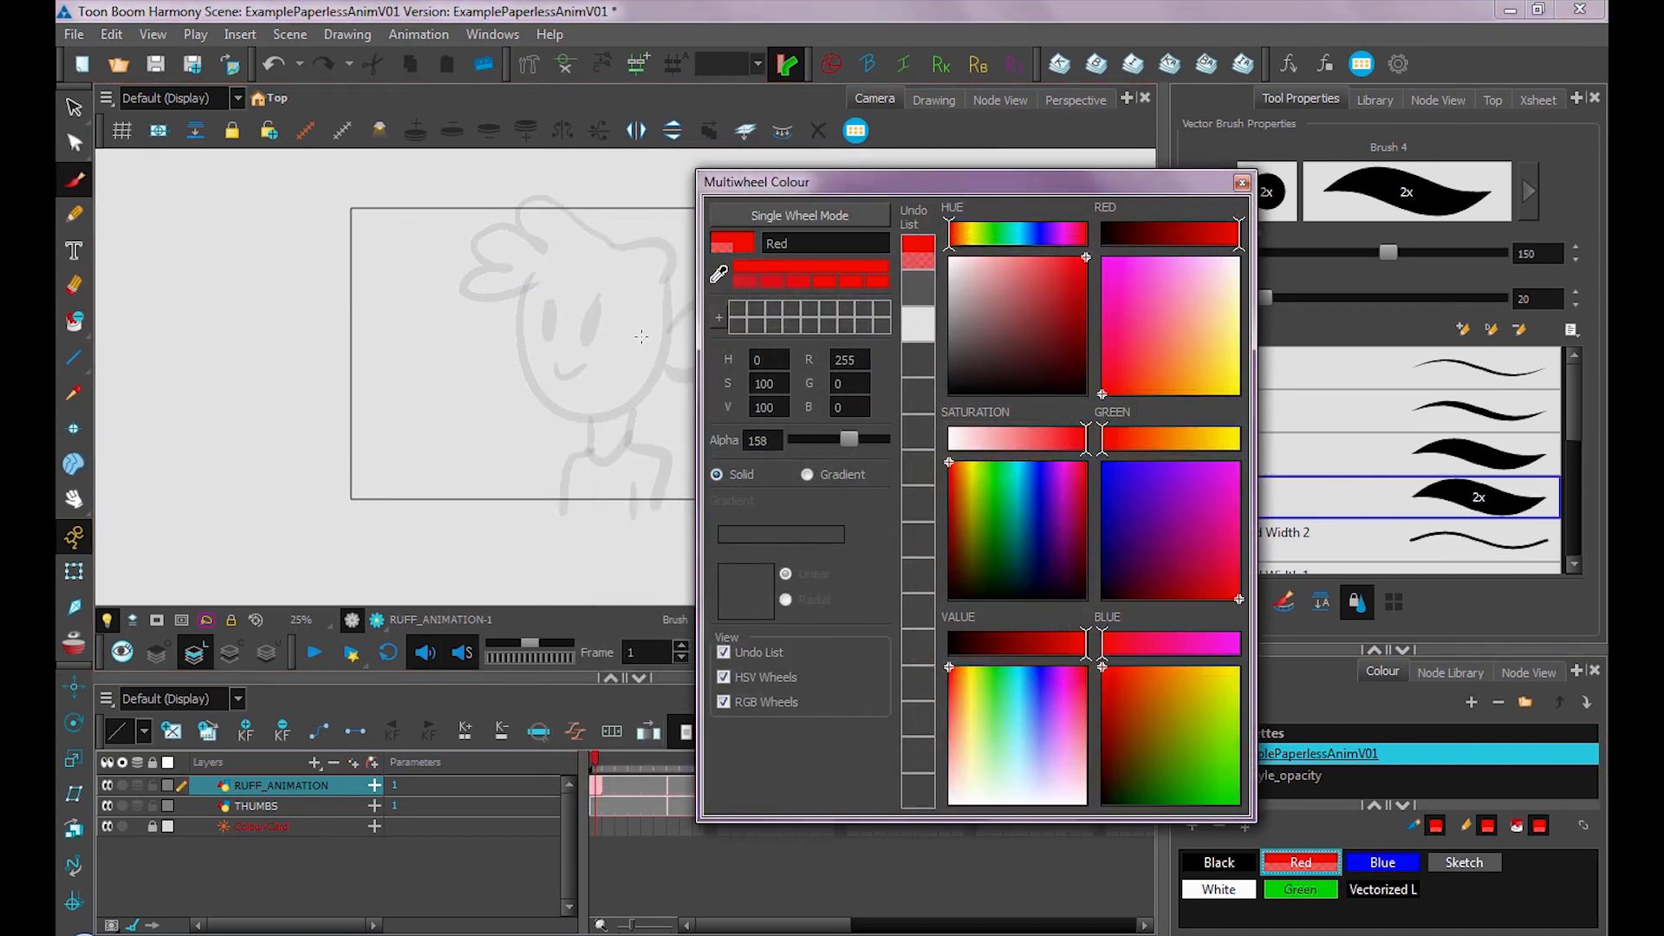
pyautogui.click(1243, 182)
pyautogui.moveTo(524, 303); pyautogui.dragTo(607, 301)
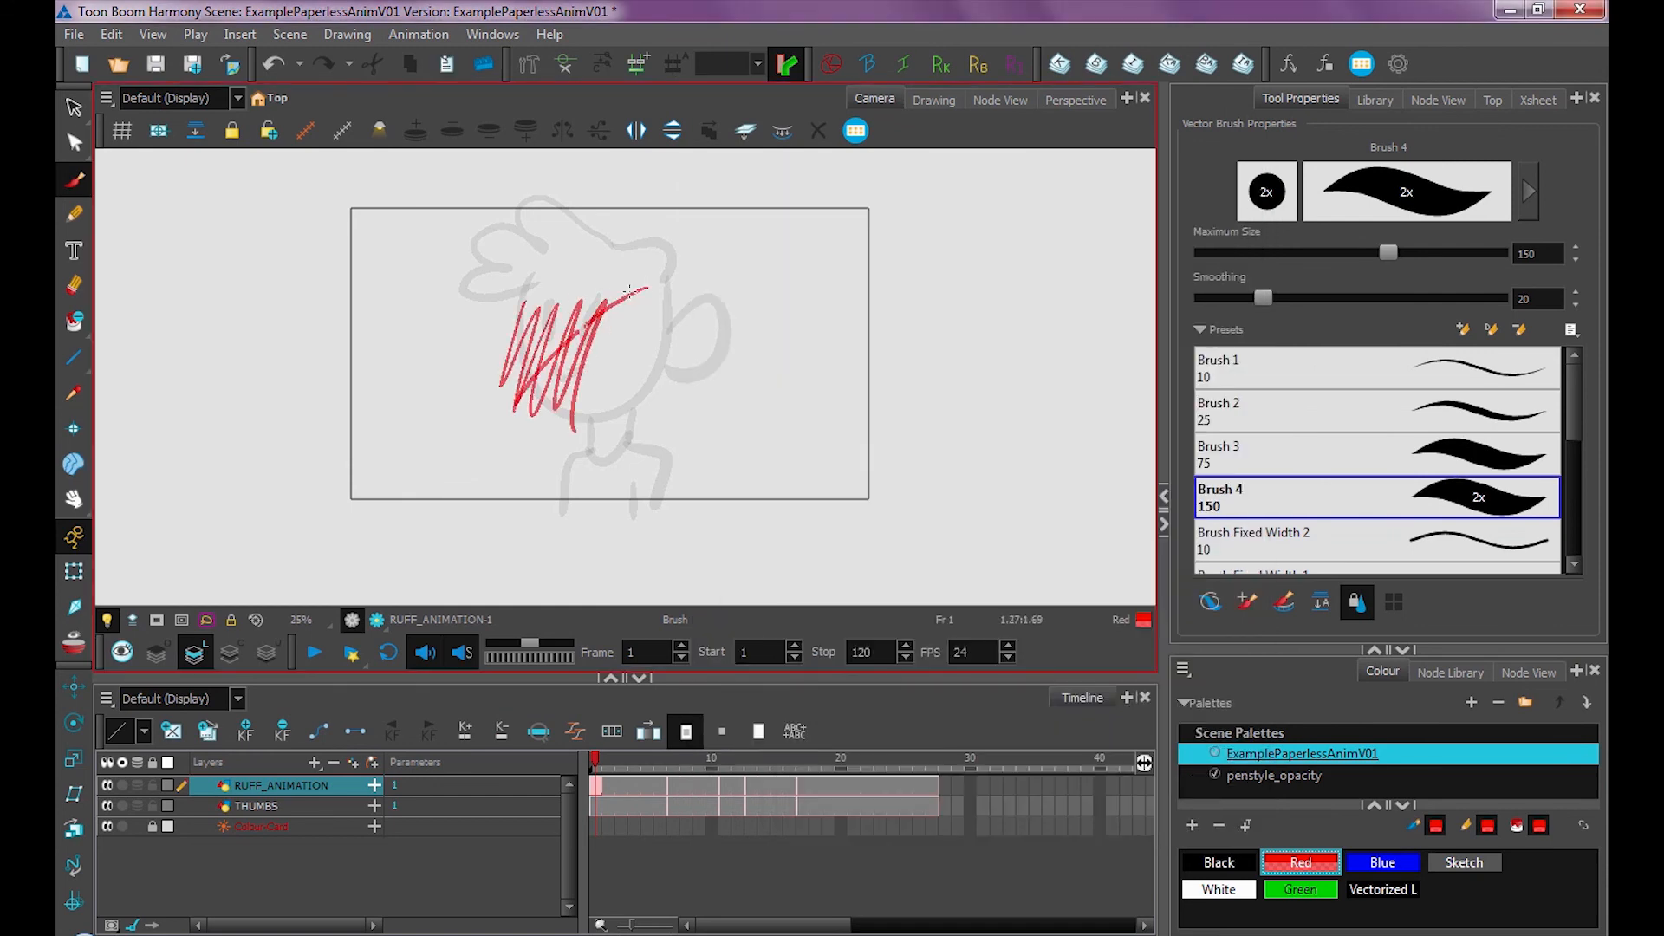
pyautogui.hotkey('ctrl', 'z')
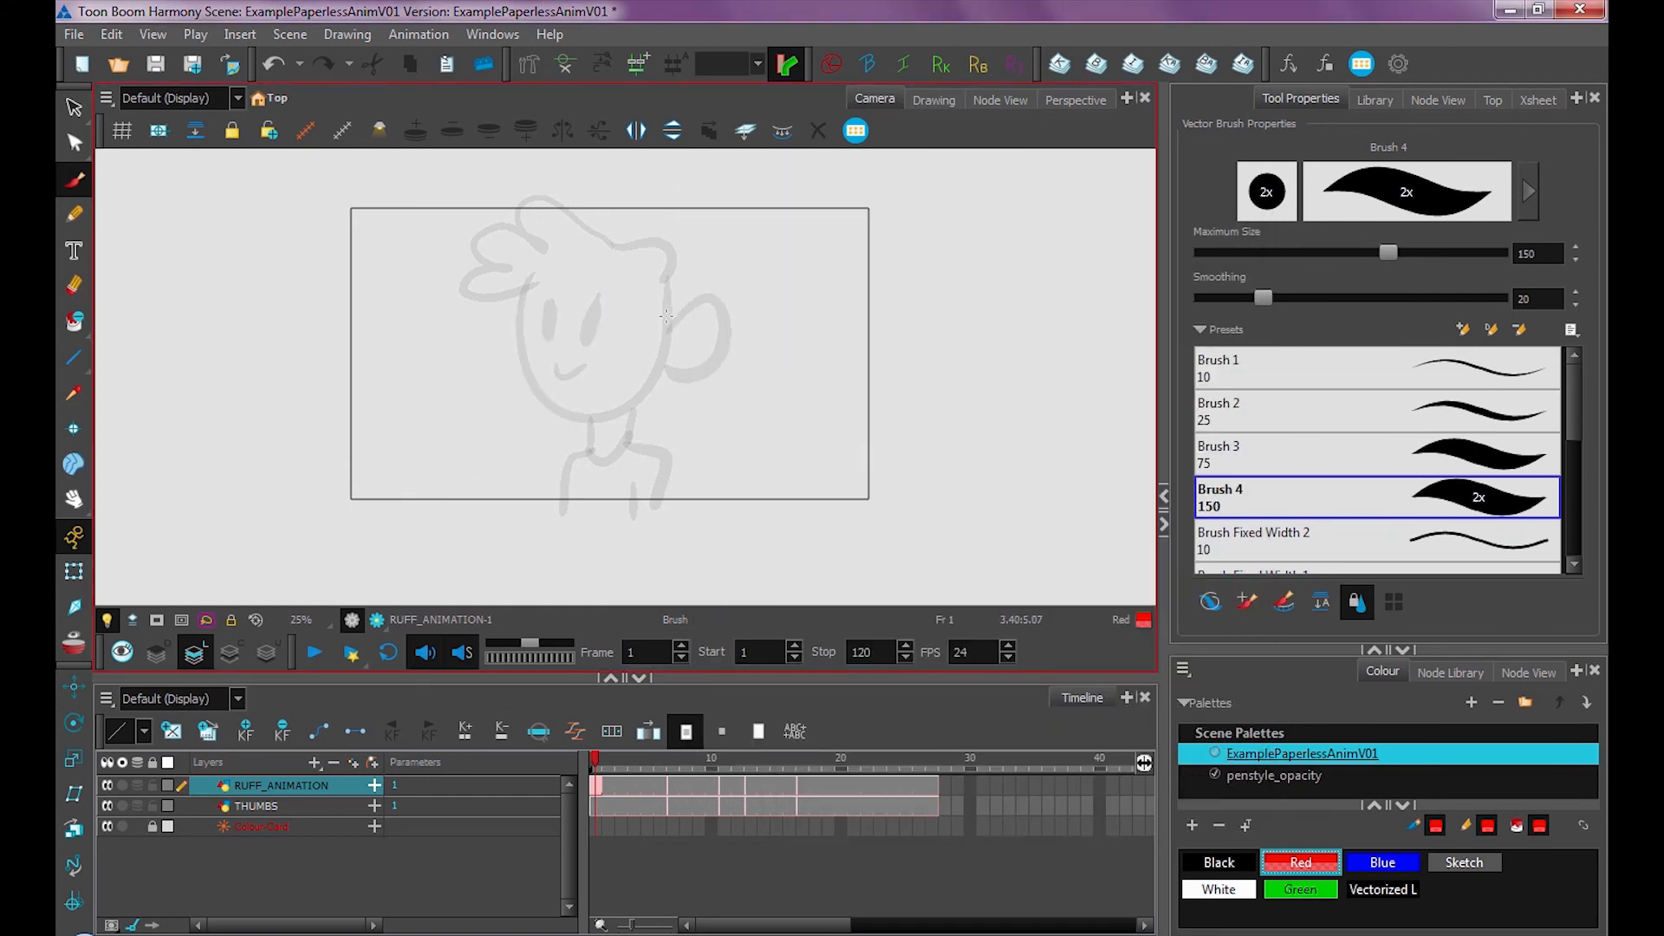